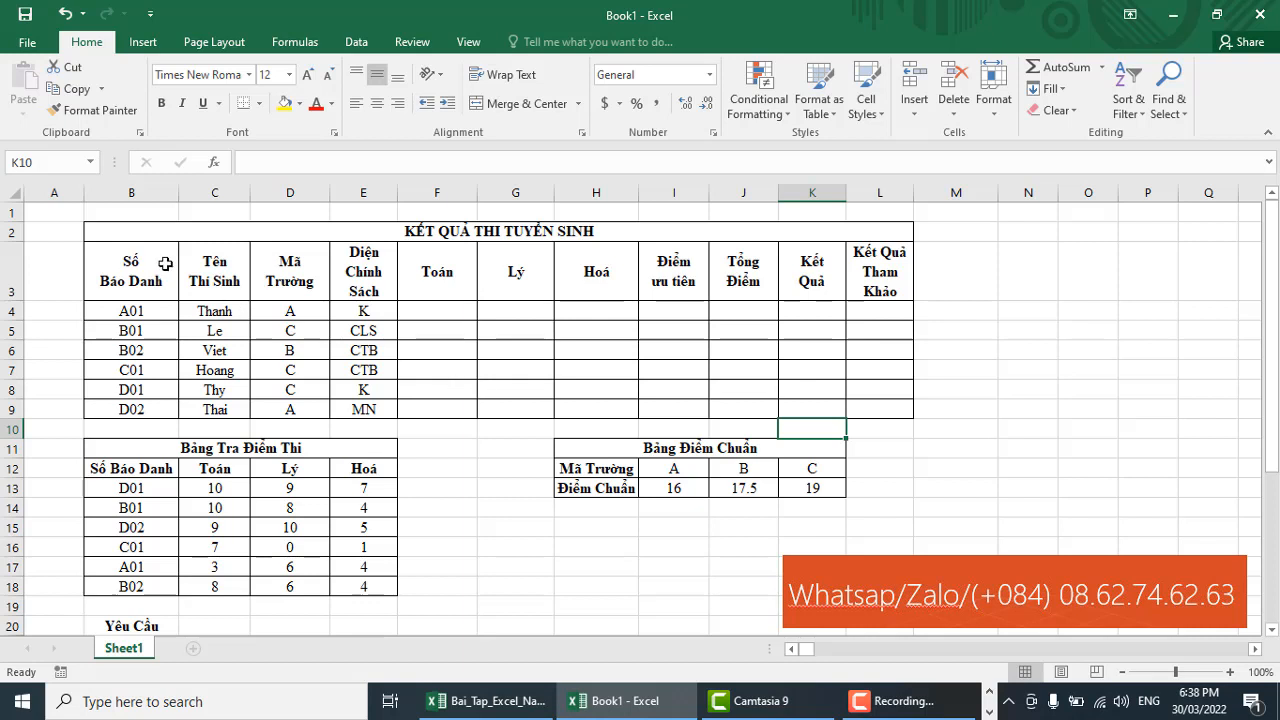
Step: Examine the KẾT QUẢ THI TUYỂN SINH sheet's tables and read the requirements Câu 1 to Câu 5 below them
left_click_drag(128, 236, 880, 590)
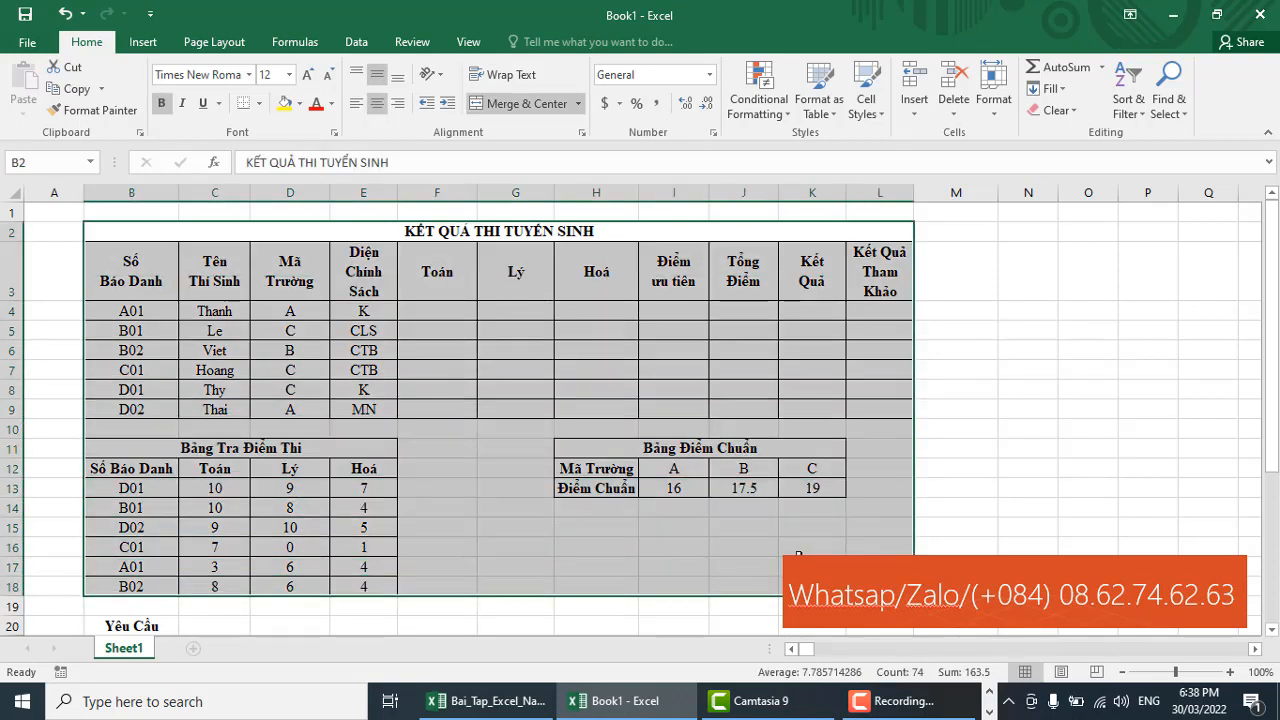
scroll(796, 552, "down", 3)
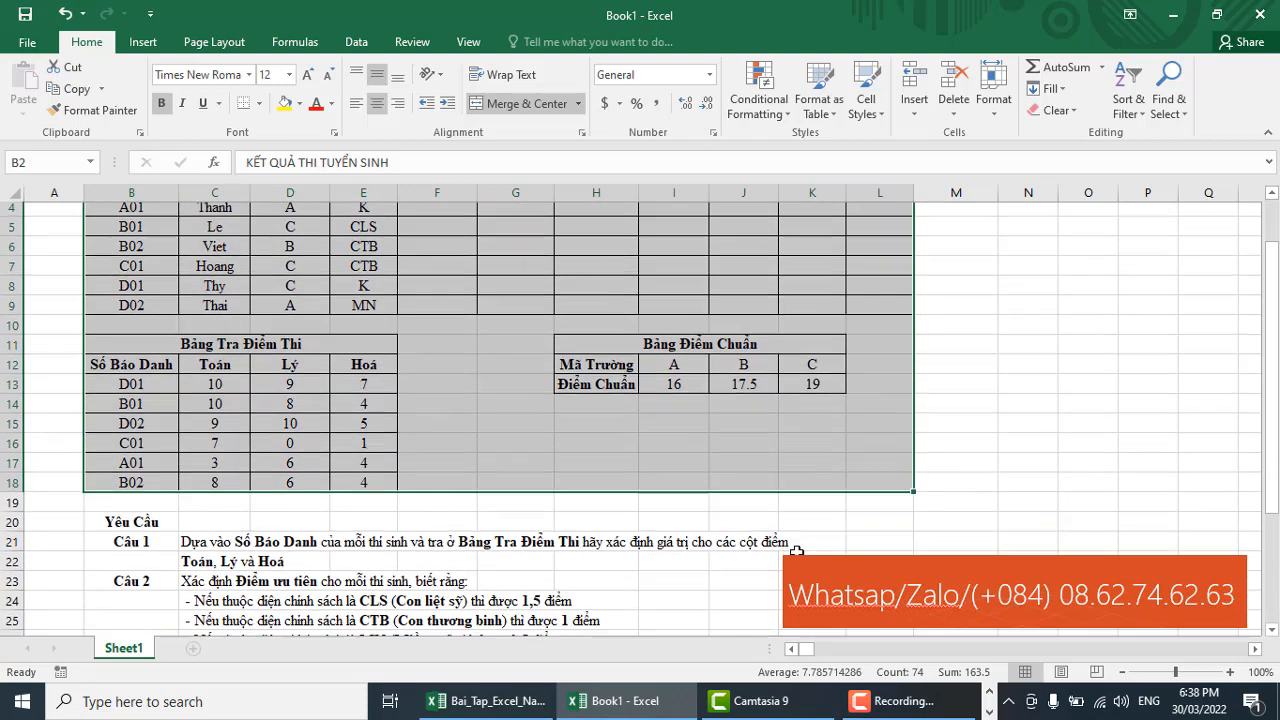
scroll(796, 552, "down", 1)
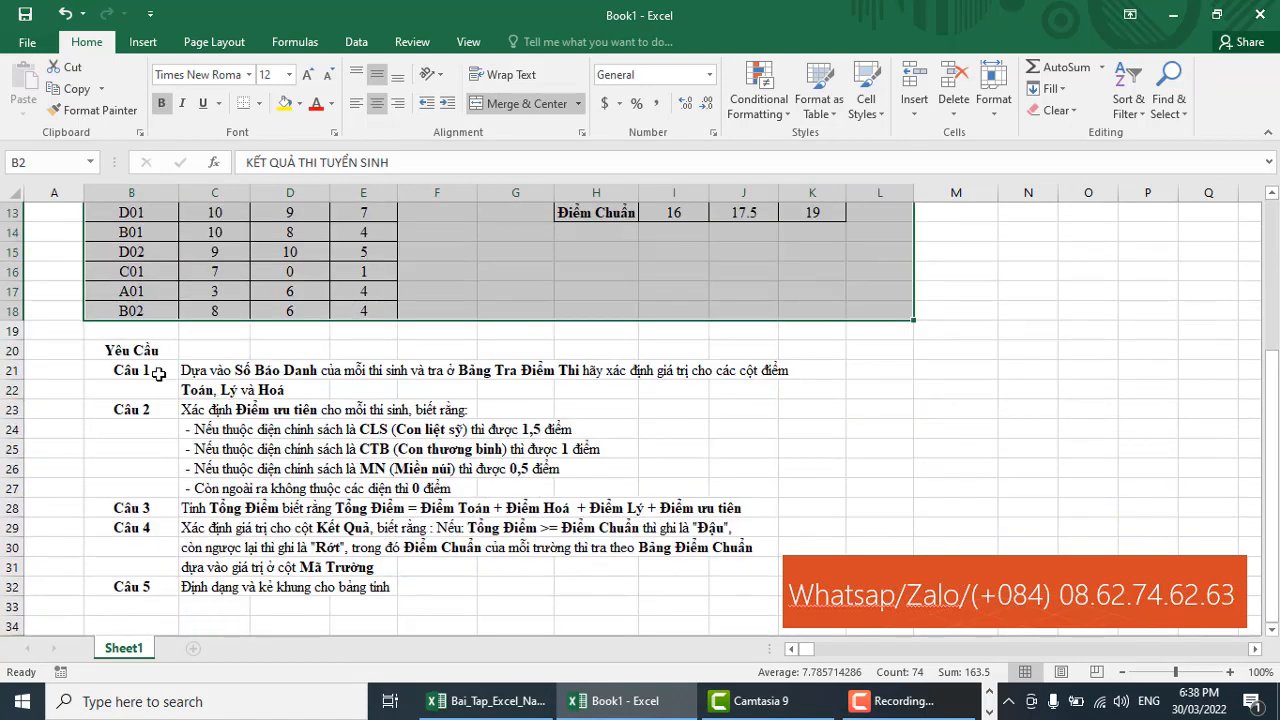
left_click(130, 365)
left_click(253, 371)
left_click(220, 394)
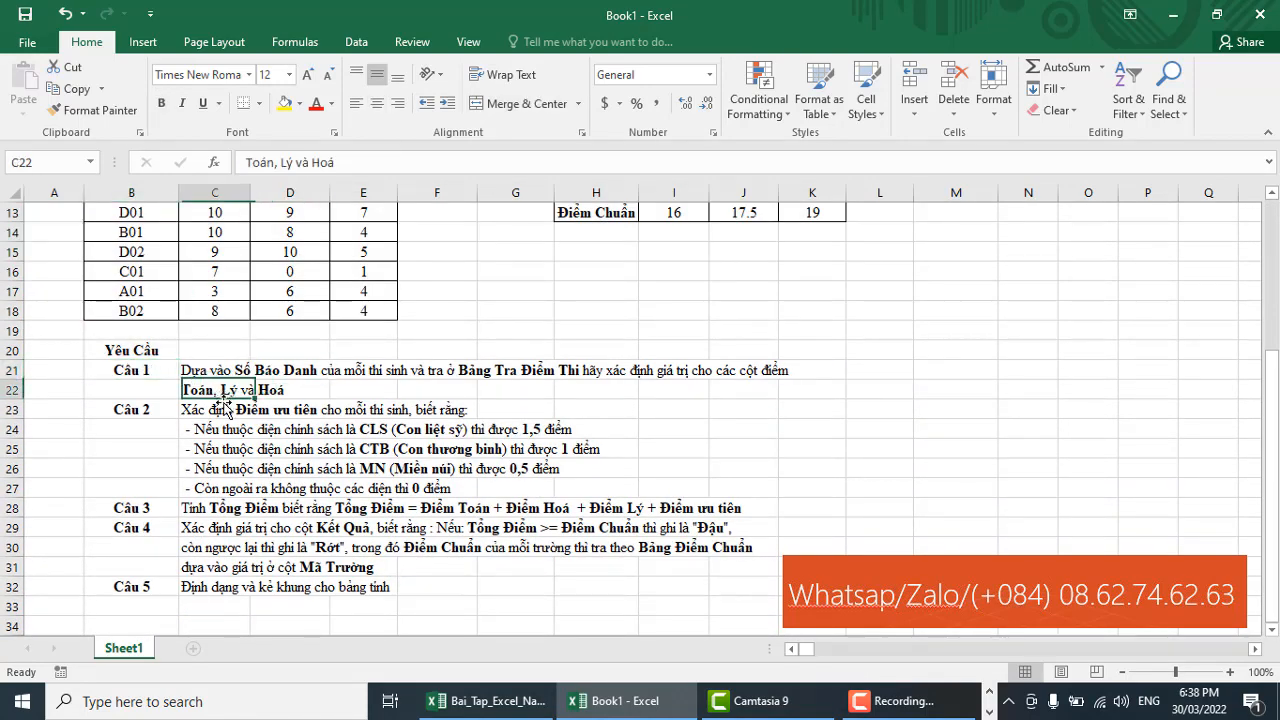
left_click(224, 410)
left_click(160, 374)
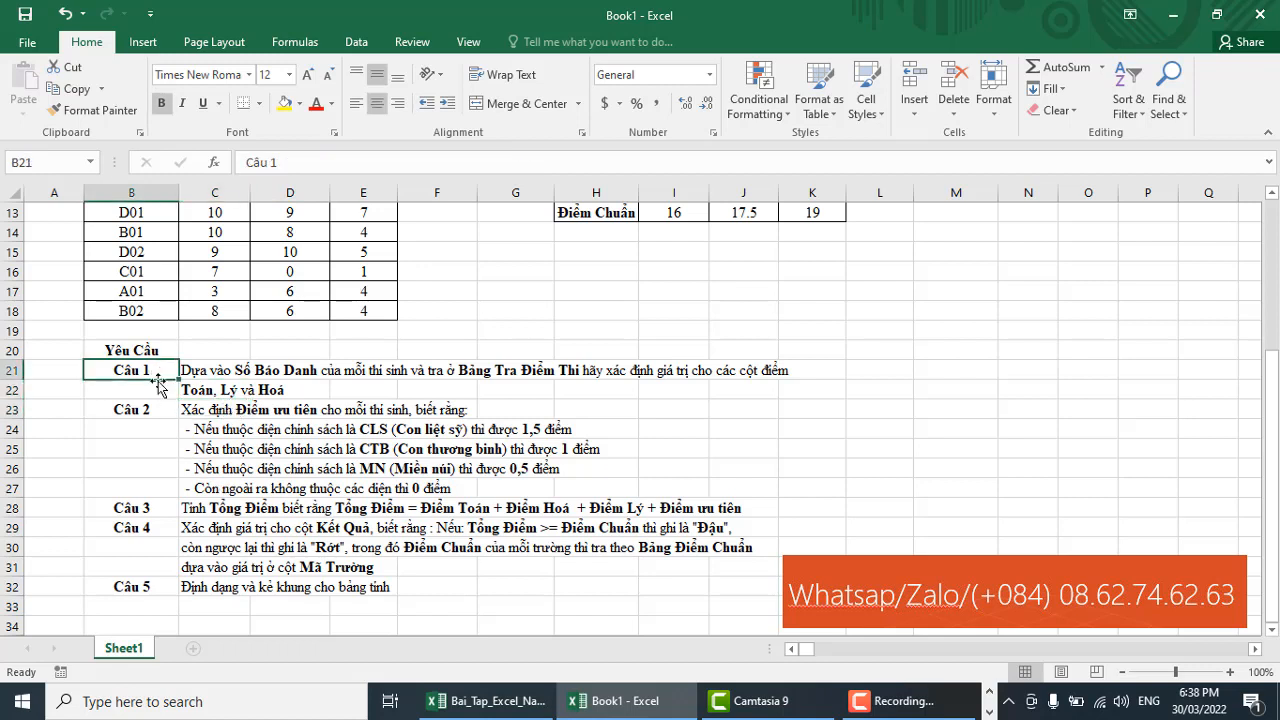
left_click(155, 408)
left_click(155, 508)
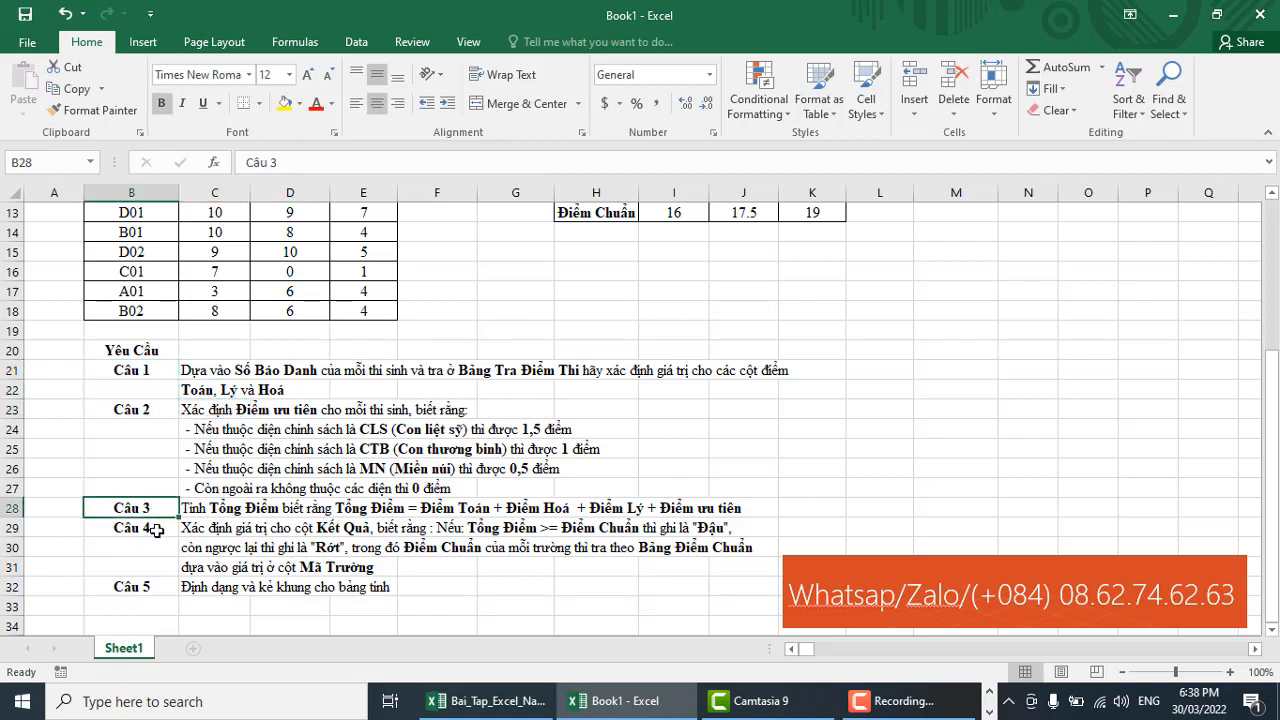
left_click(157, 529)
left_click(157, 586)
scroll(608, 513, "up", 4)
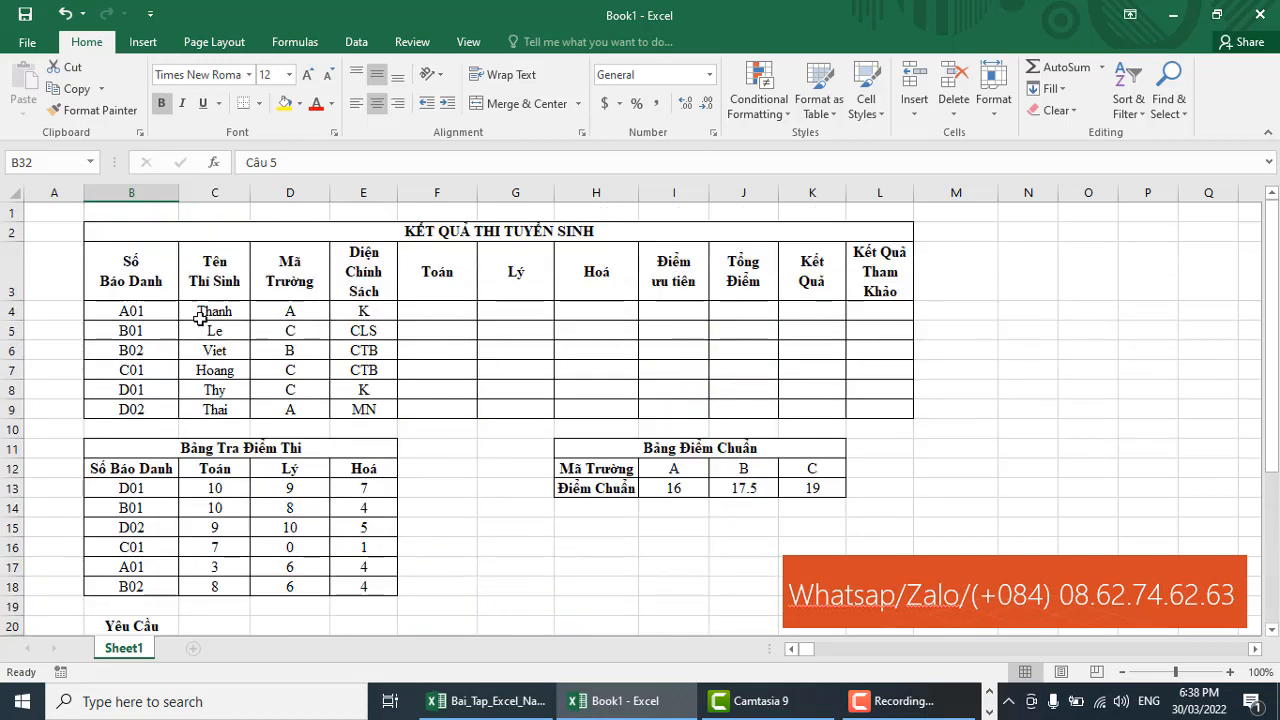
Step: Review the admission results table's headings, its filled columns B to E and the empty columns from Toán to Kết Quả Tham Khảo
left_click(213, 268)
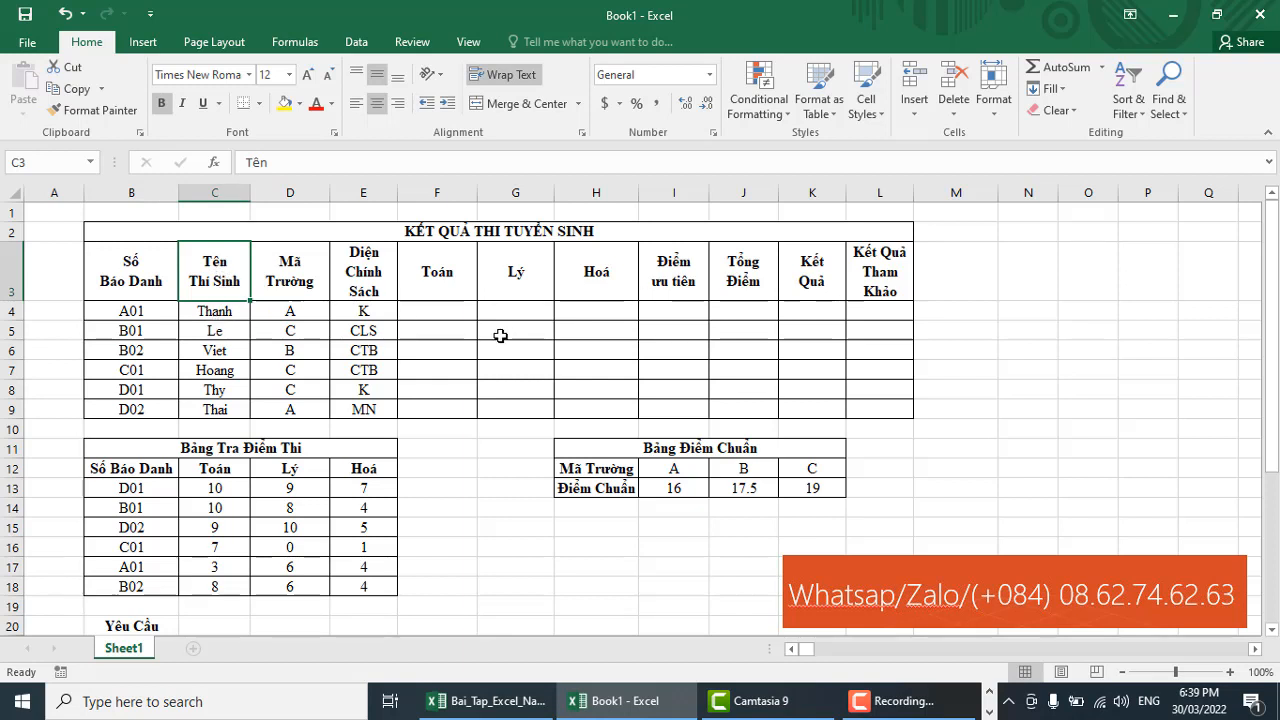
left_click(140, 472)
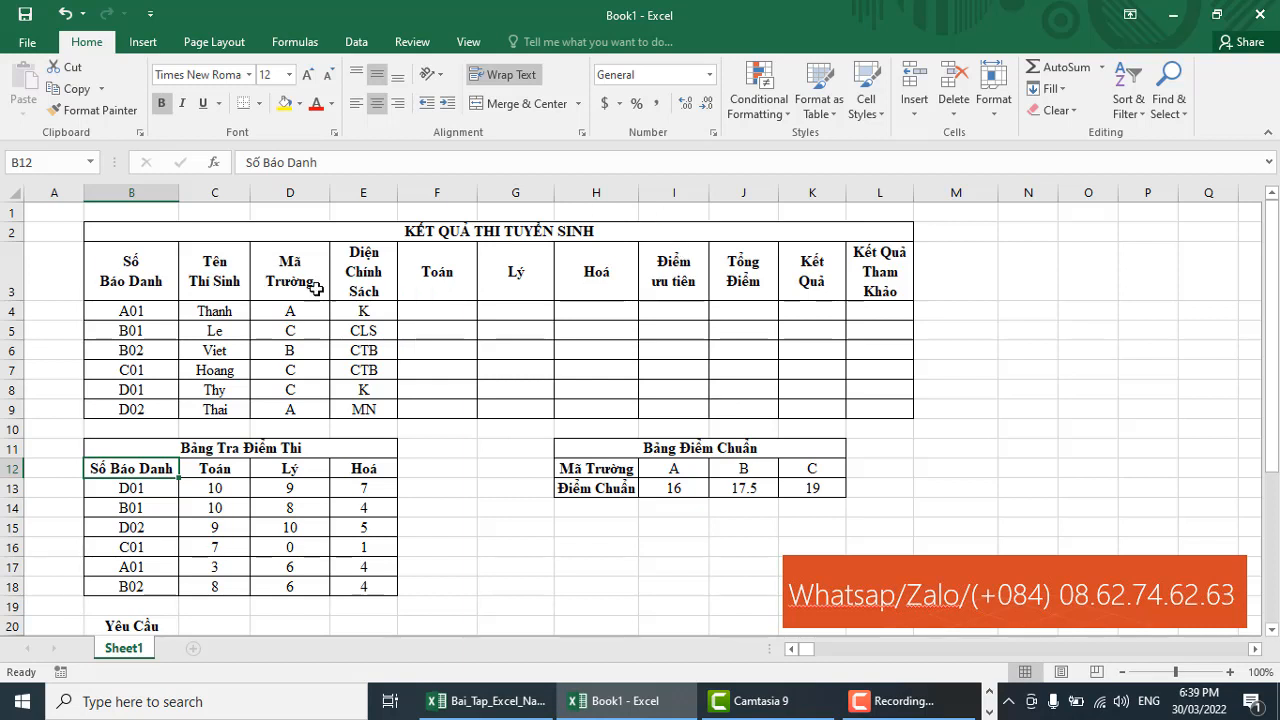
left_click(282, 268)
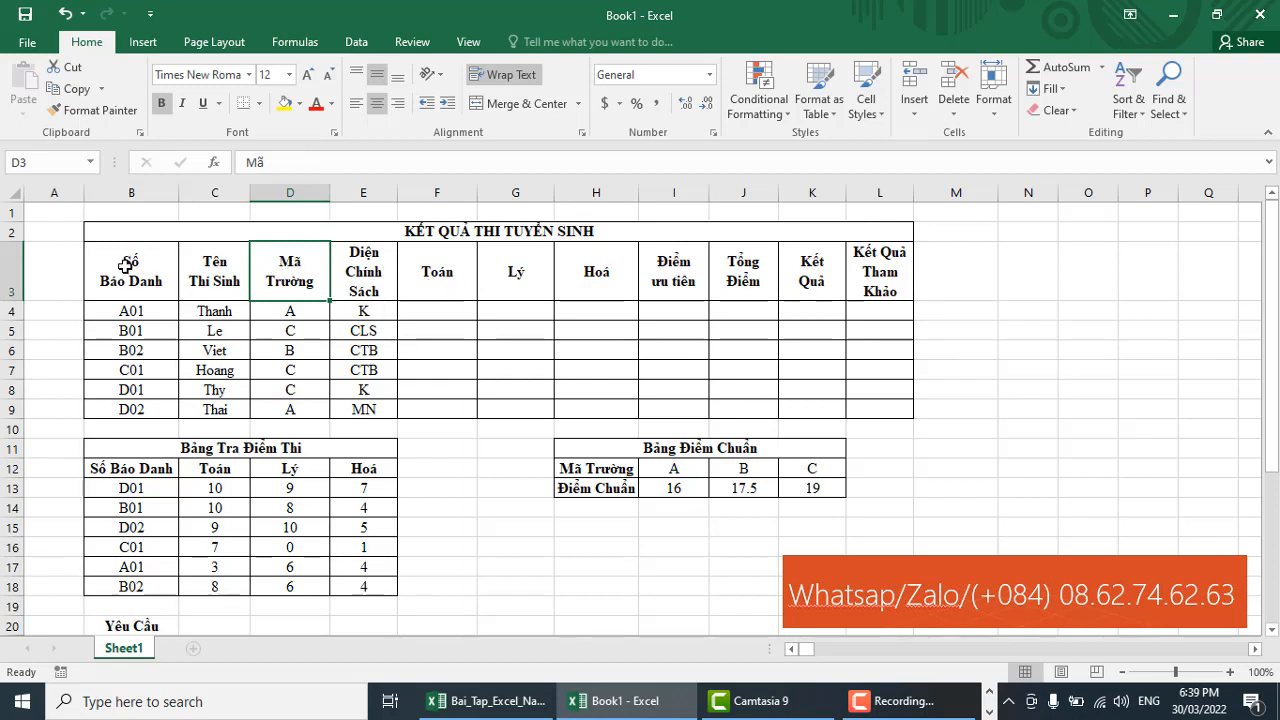
left_click_drag(128, 270, 366, 406)
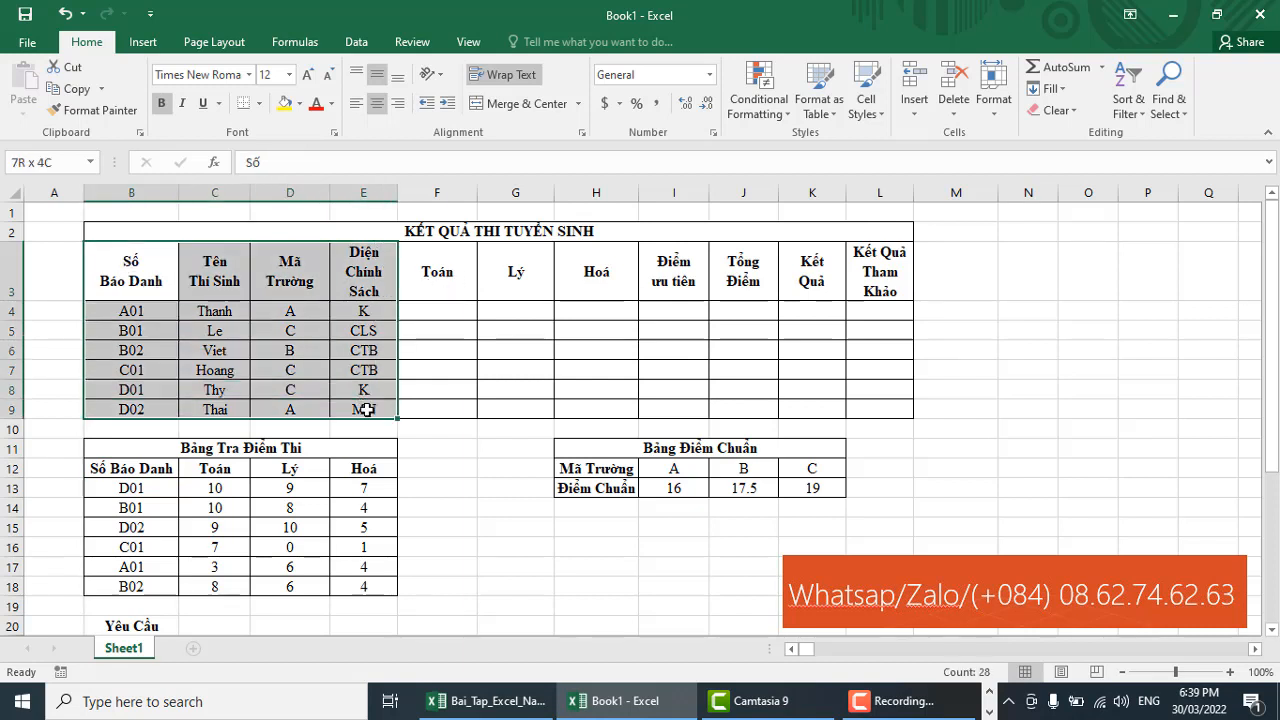
left_click(434, 312)
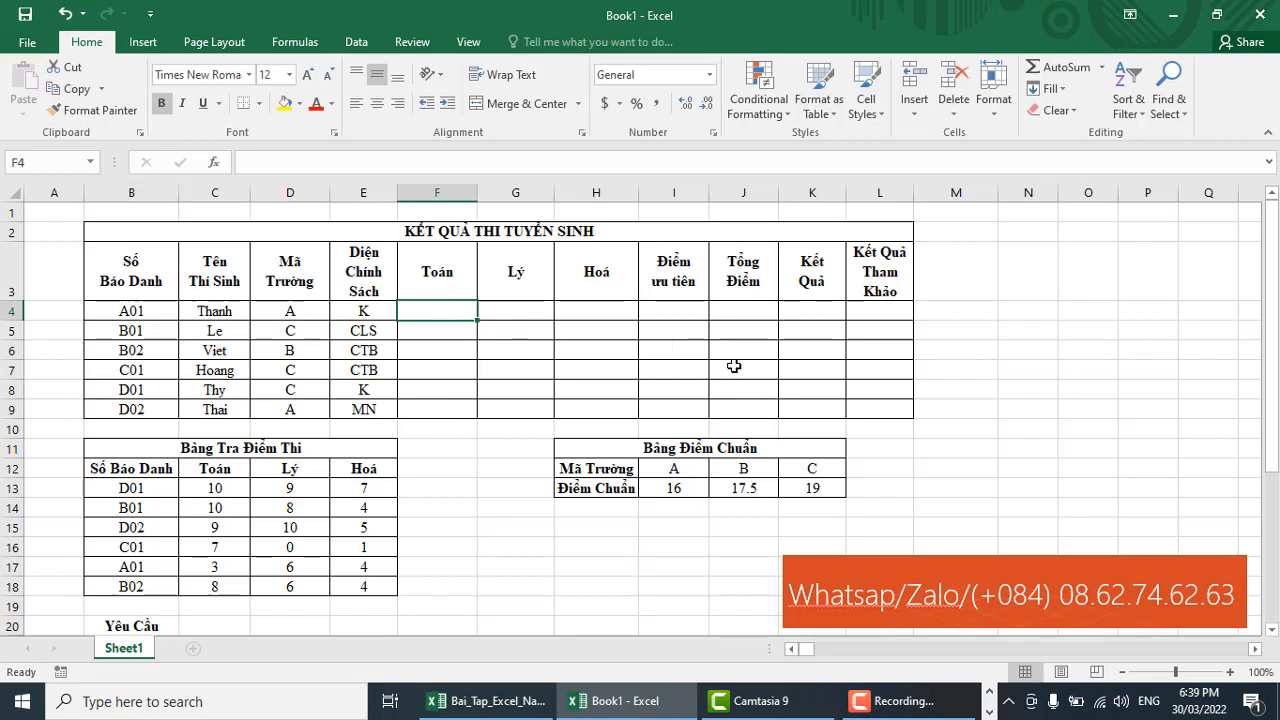
left_click(690, 313)
left_click(762, 312)
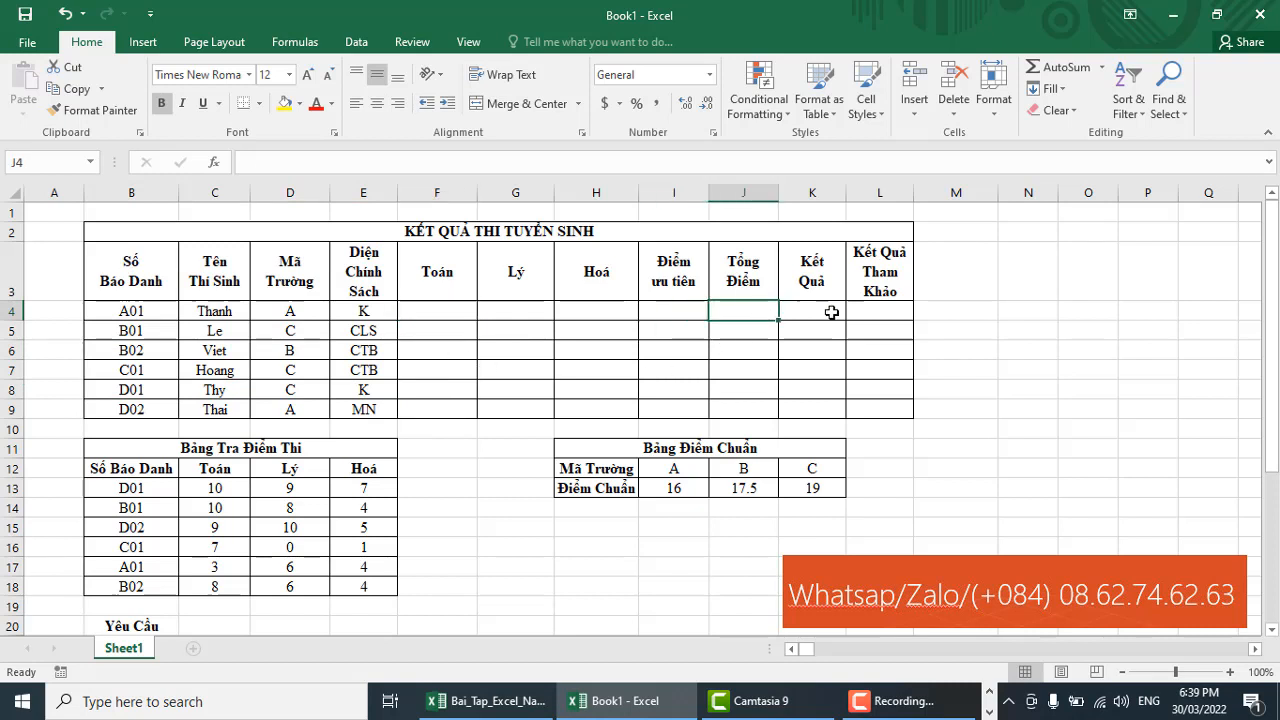
left_click(822, 310)
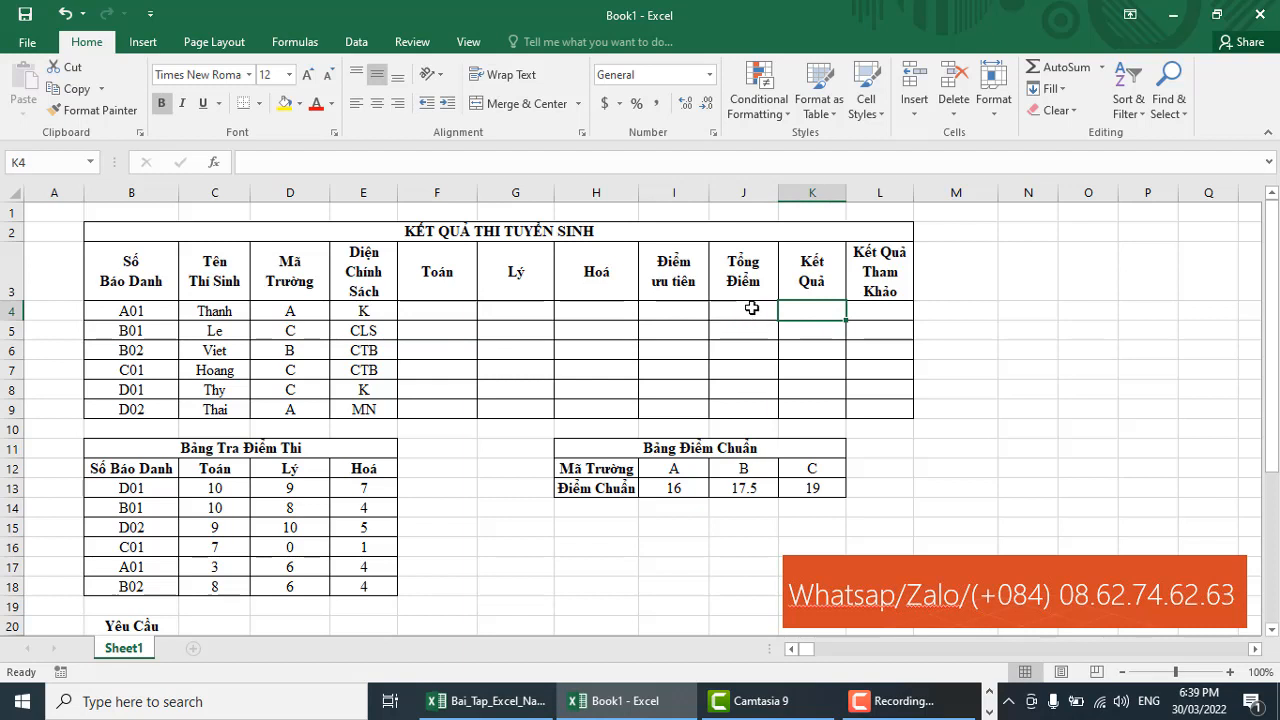
left_click(889, 308)
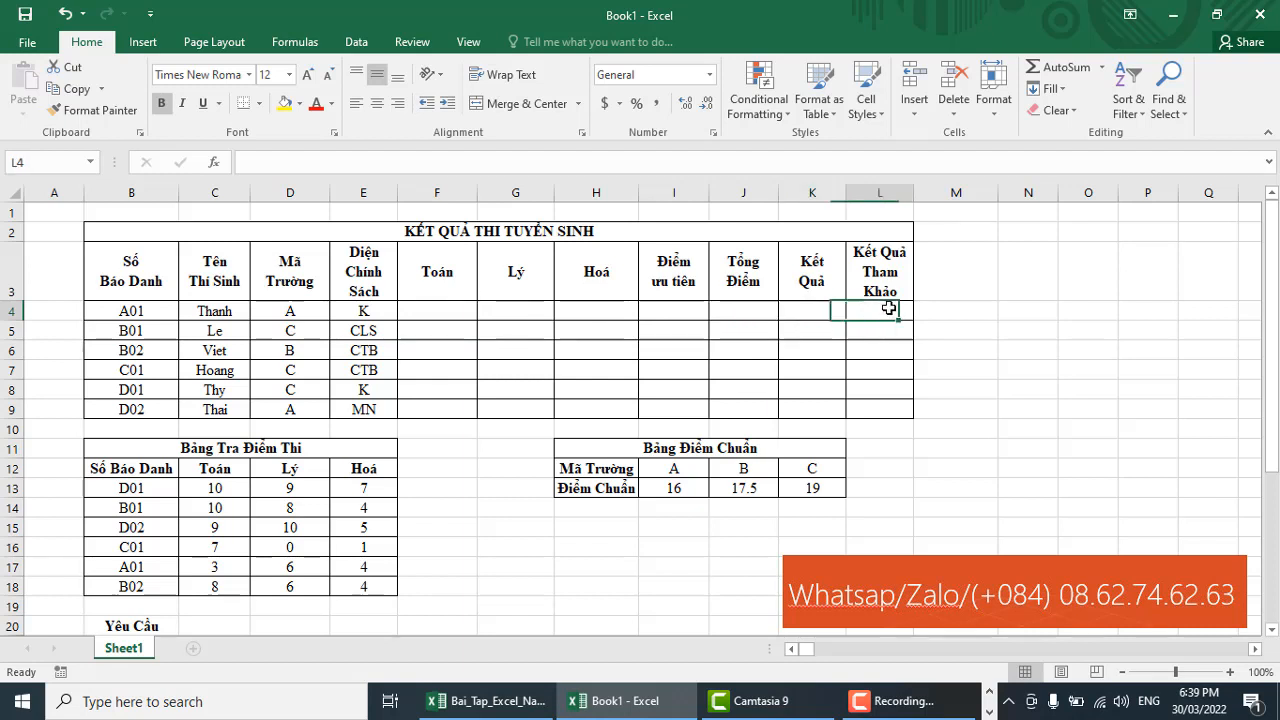
left_click(783, 313)
left_click(701, 317)
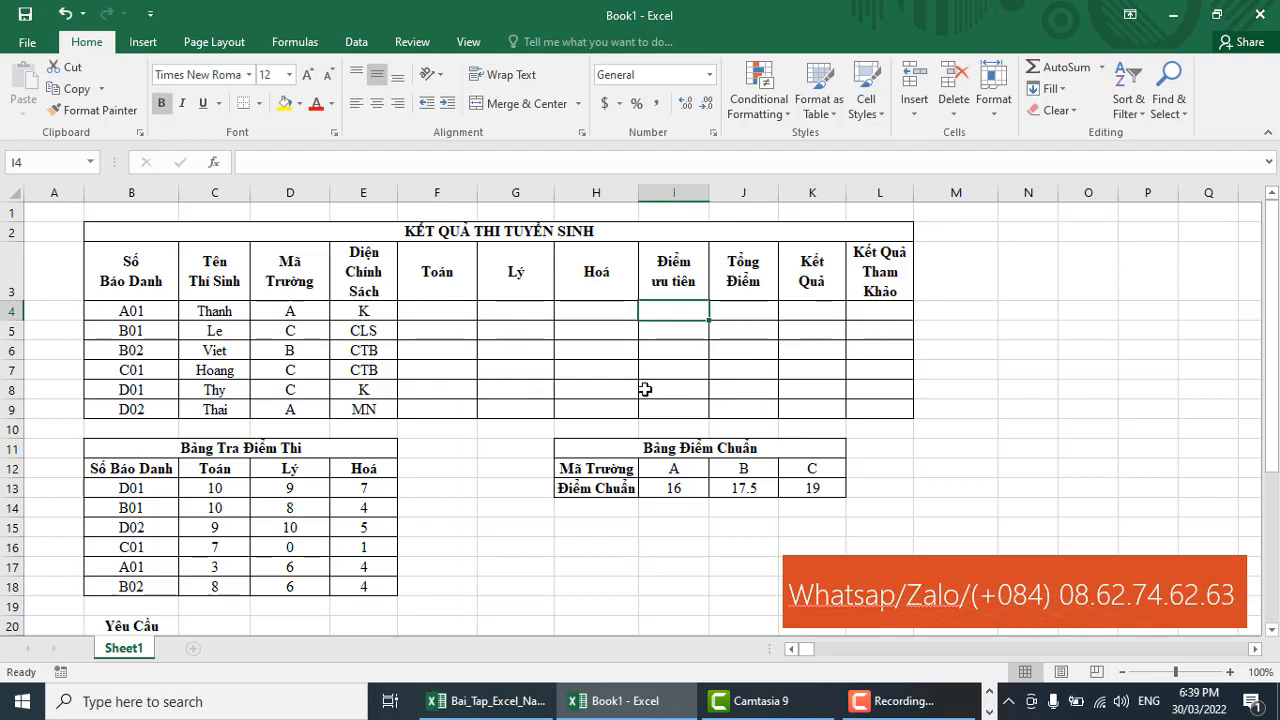
Step: Examine the candidate data in B4:E9 and the Bảng Tra Điểm Thi lookup table in B12:E18
left_click(150, 312)
left_click_drag(150, 312, 158, 412)
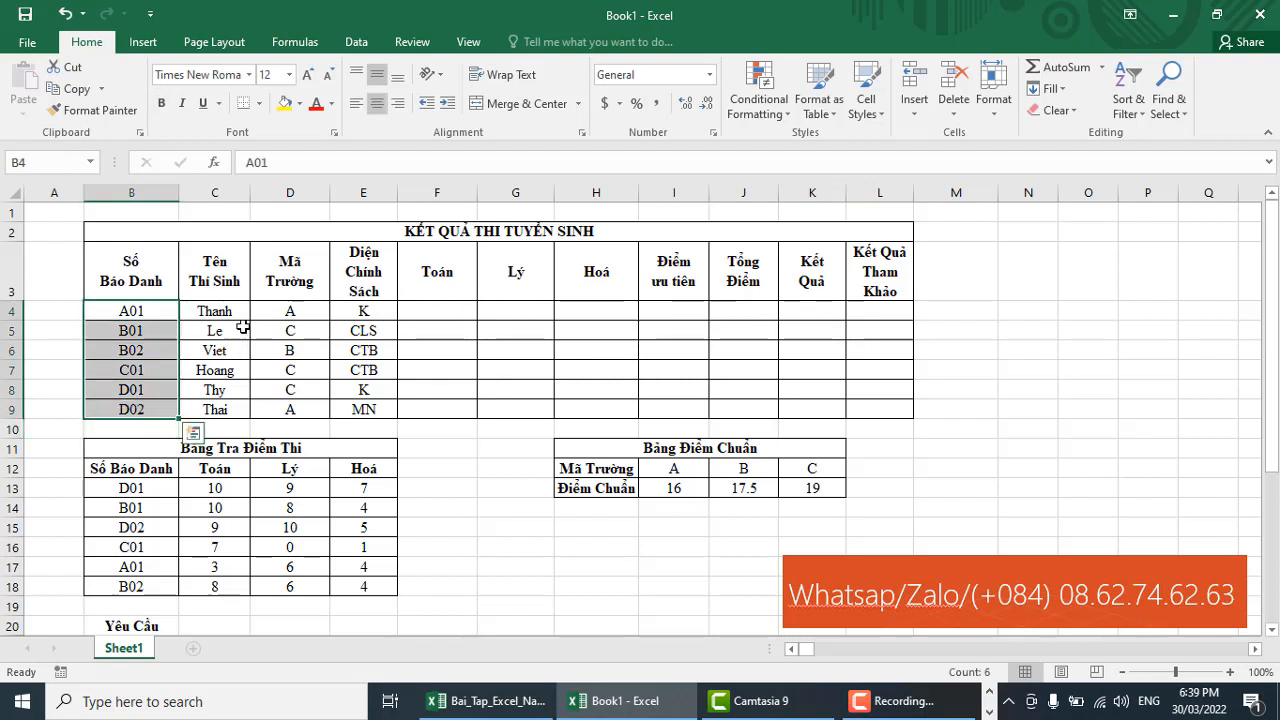
left_click(157, 312)
left_click_drag(157, 312, 150, 408)
left_click_drag(215, 314, 216, 410)
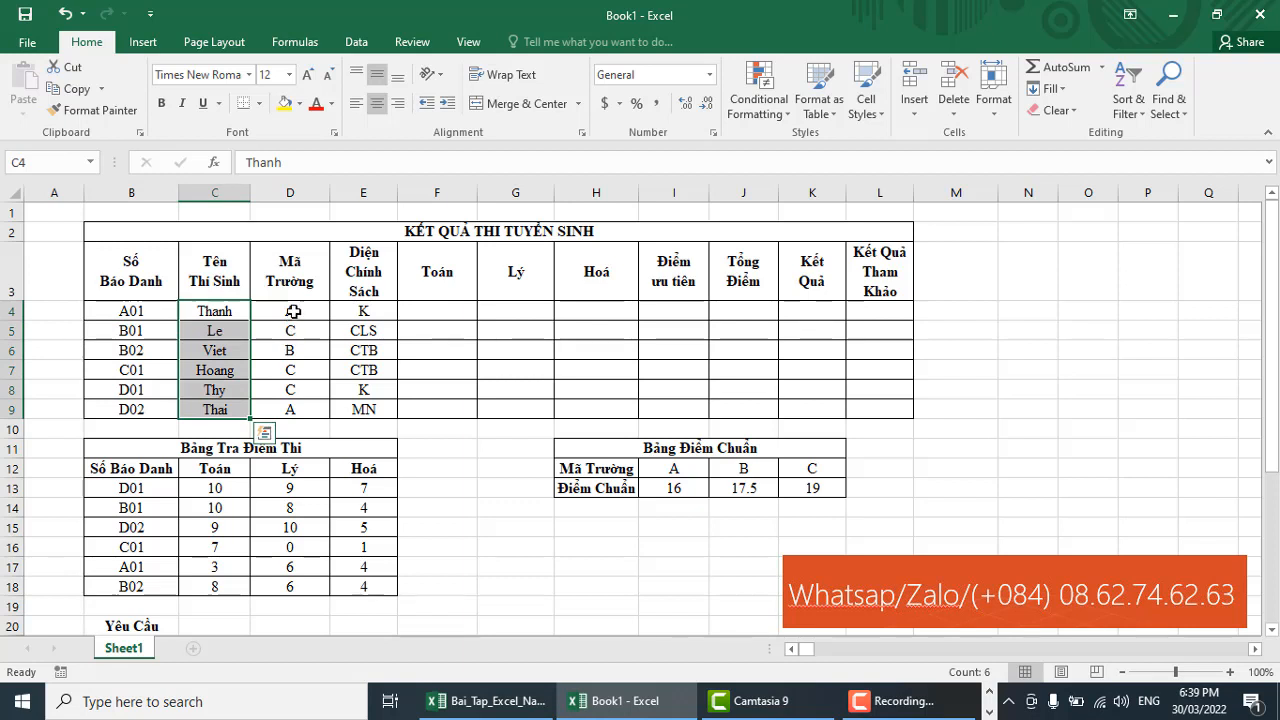
left_click_drag(289, 310, 286, 411)
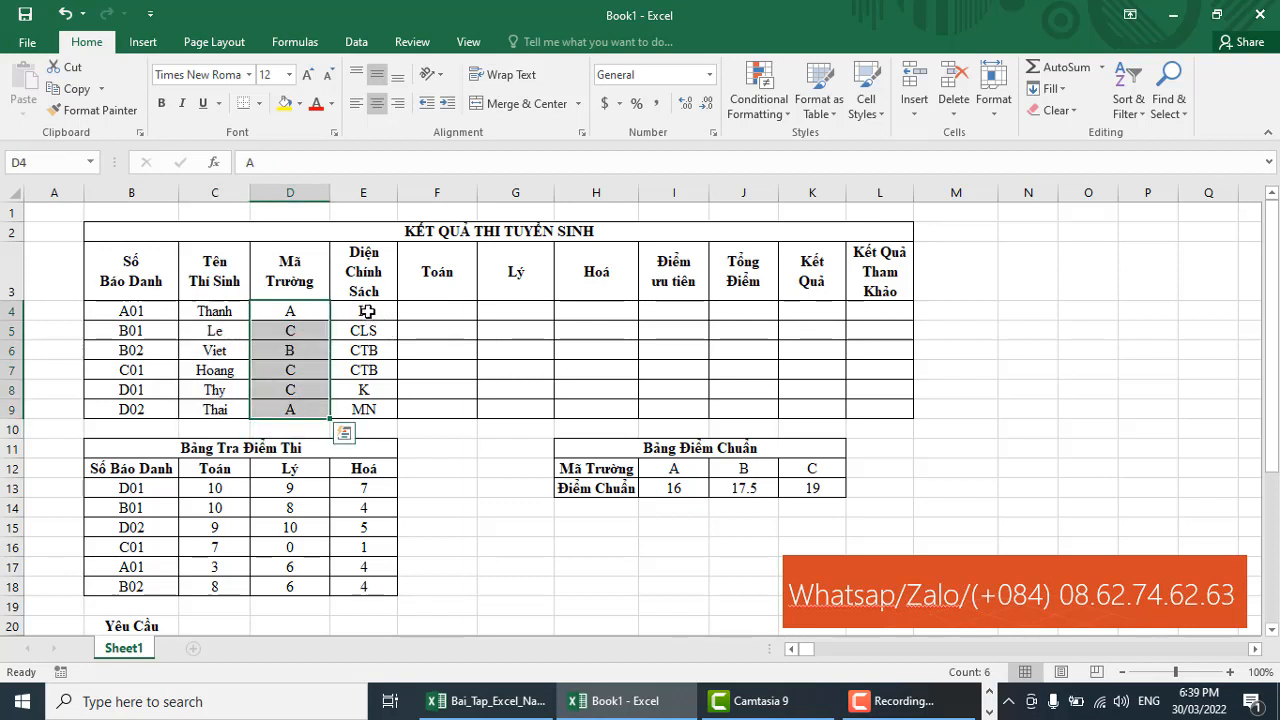
left_click_drag(365, 313, 369, 411)
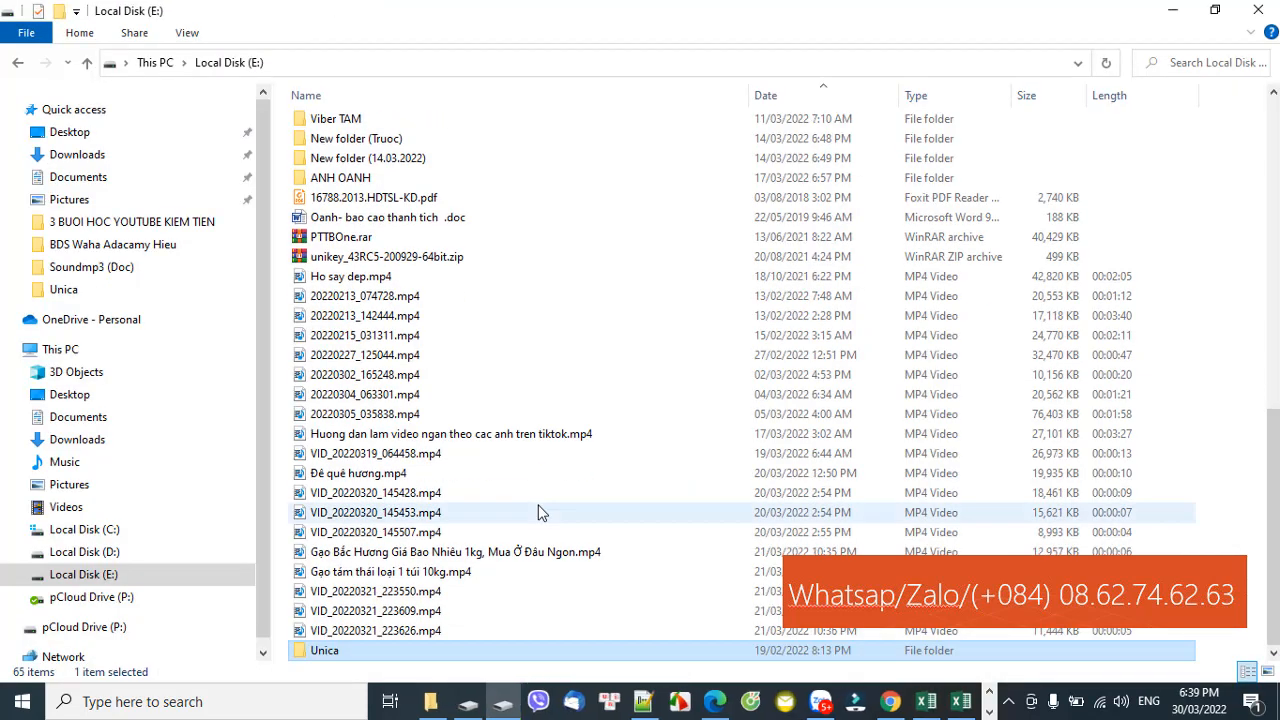
key("alt+Tab")
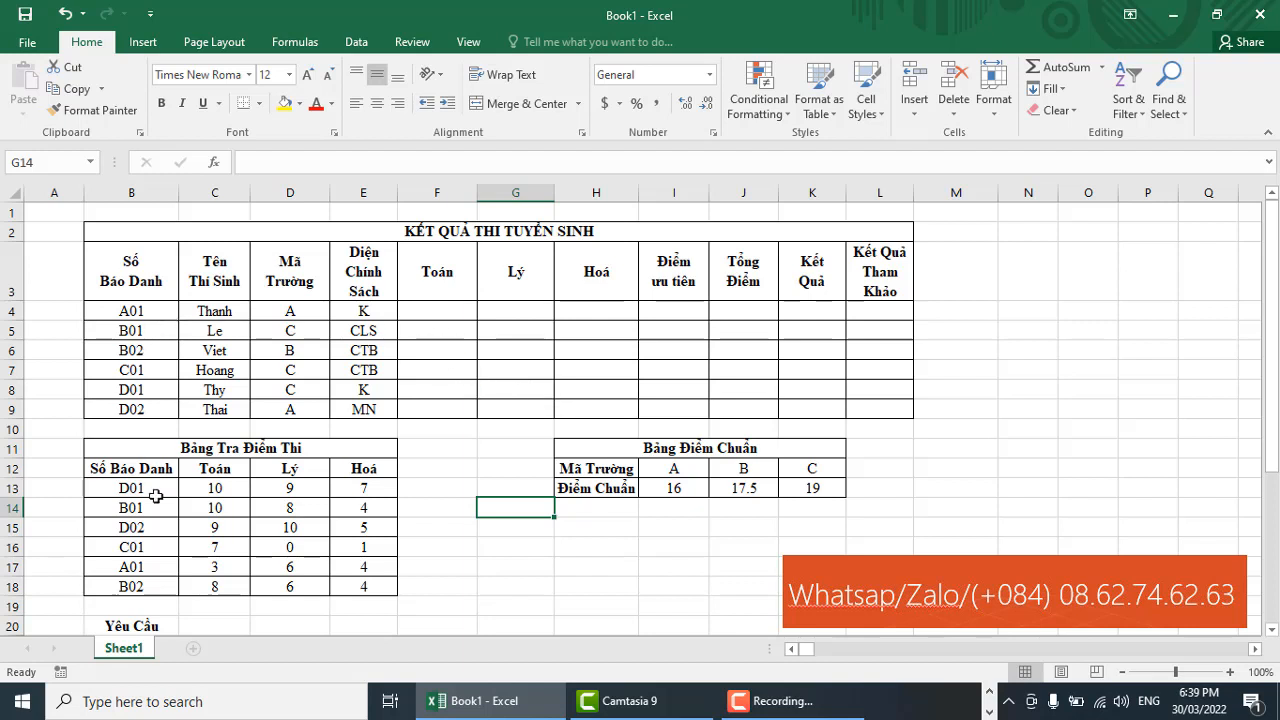
left_click(206, 448)
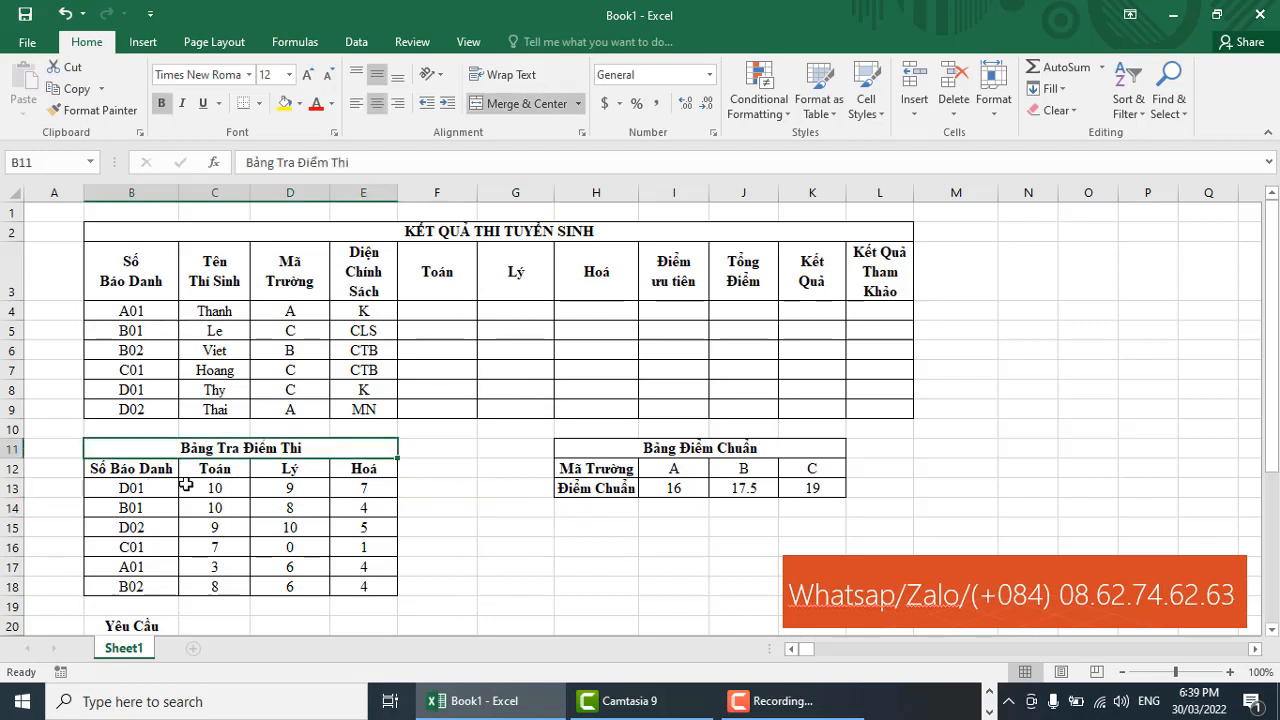
left_click_drag(144, 472, 358, 595)
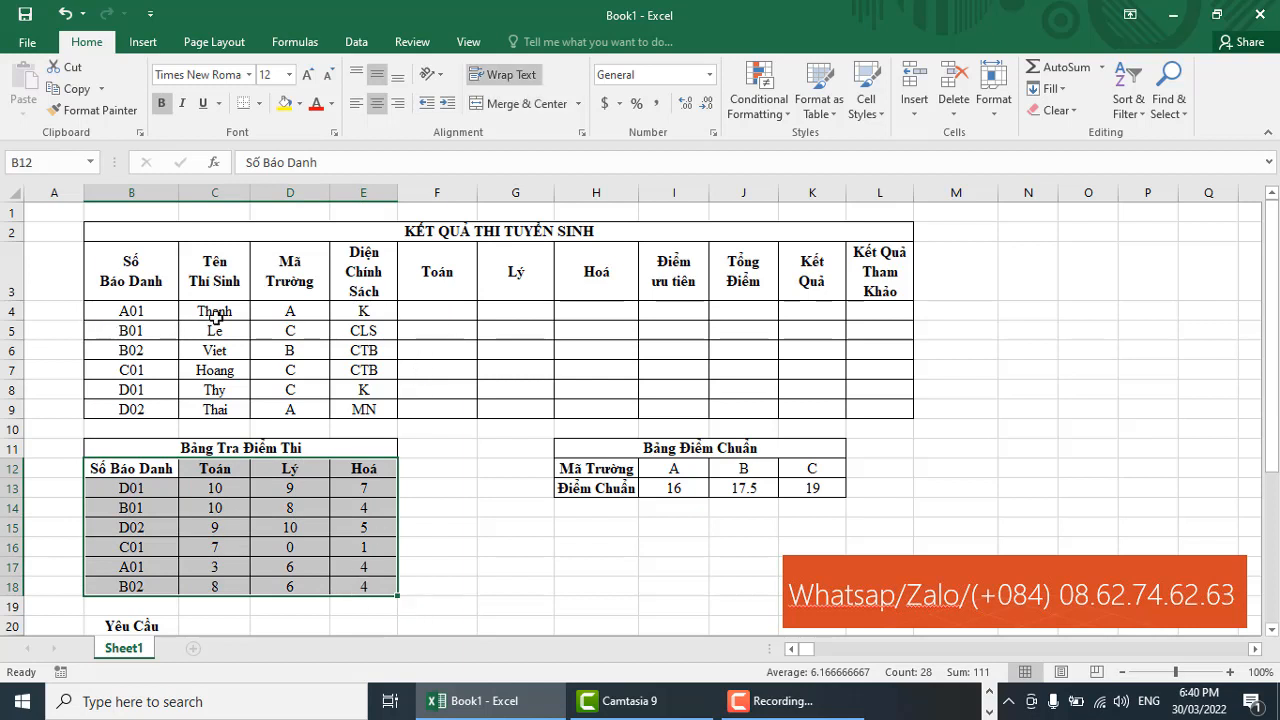
mouse_move(210, 312)
left_mouse_down()
mouse_move(214, 360)
mouse_move(210, 312)
left_mouse_up()
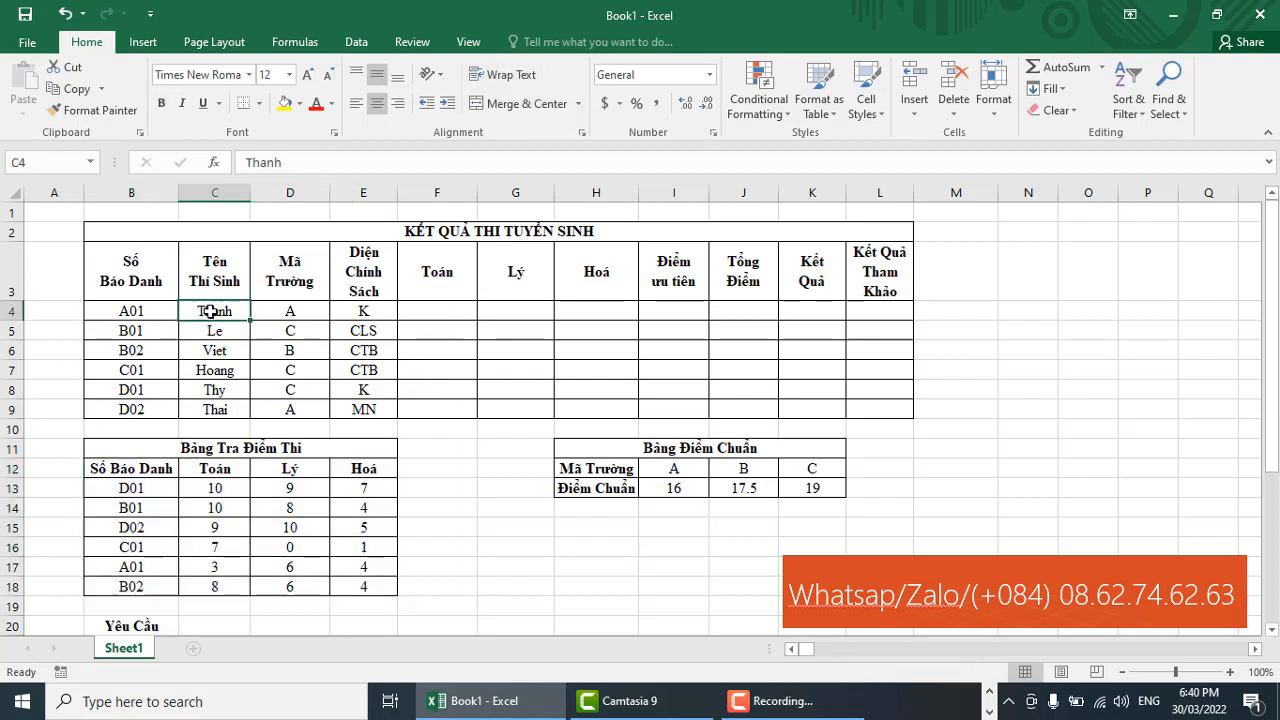
left_click(425, 308)
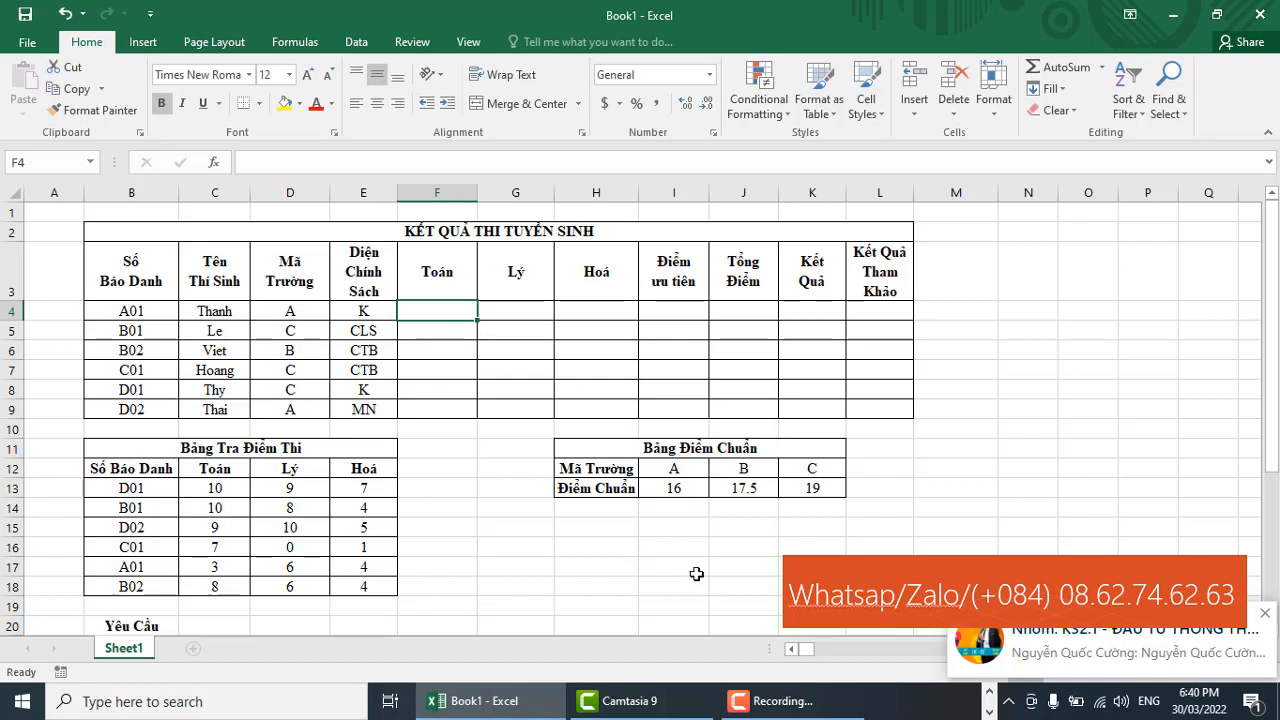
left_click(772, 700)
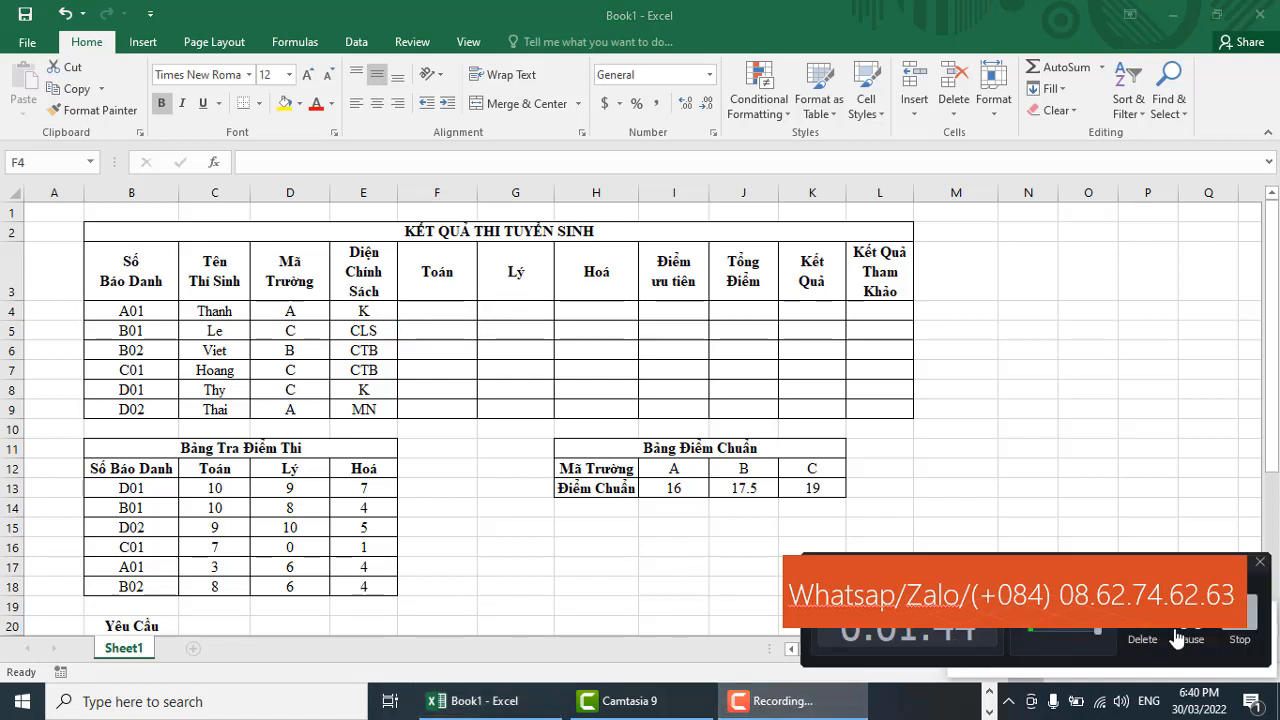
left_click(1186, 638)
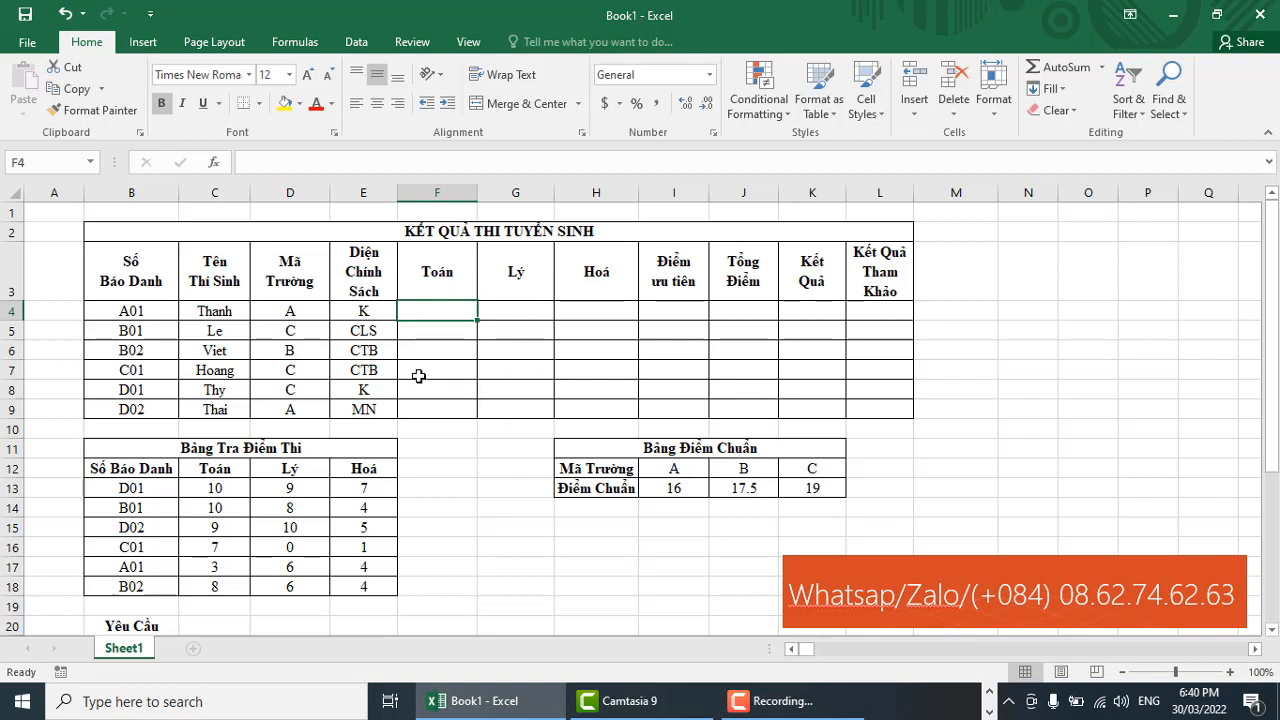
Step: Trace how candidate number A01 in B4 matches its Toán score in Bảng Tra Điểm Thi for cell F4
left_click(137, 489)
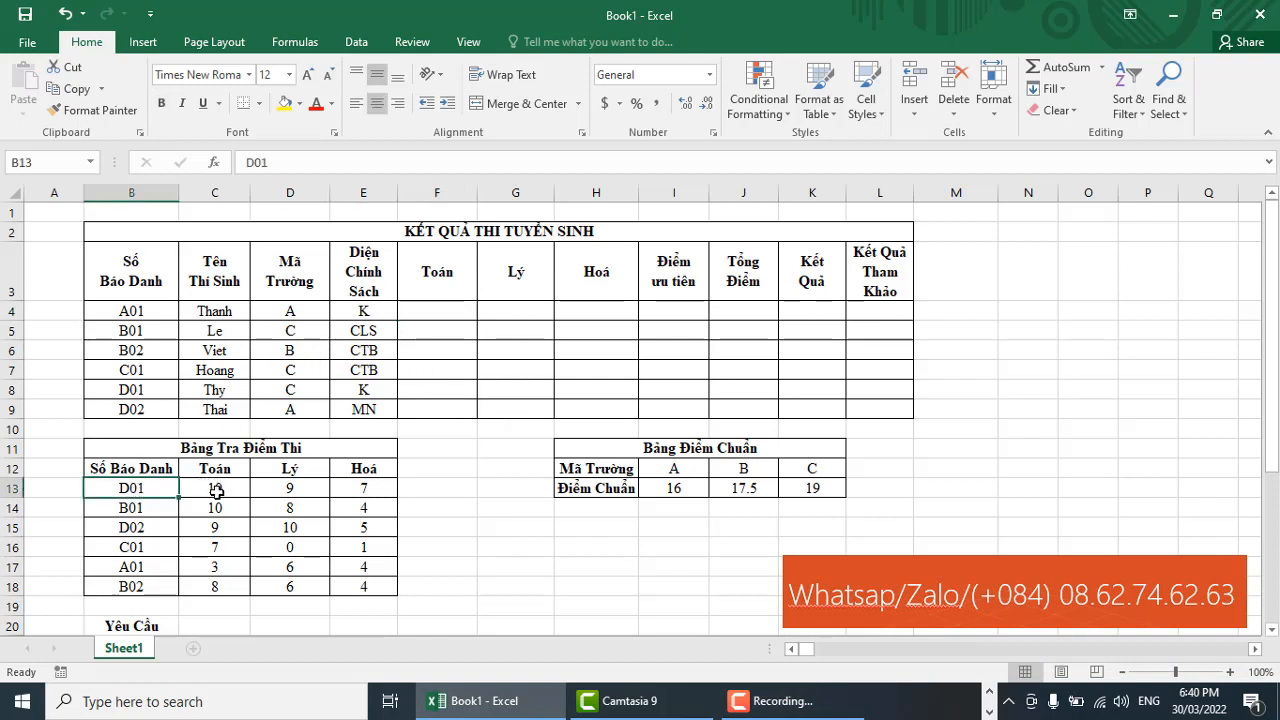
left_click(217, 491)
left_click(151, 489)
left_click(211, 487)
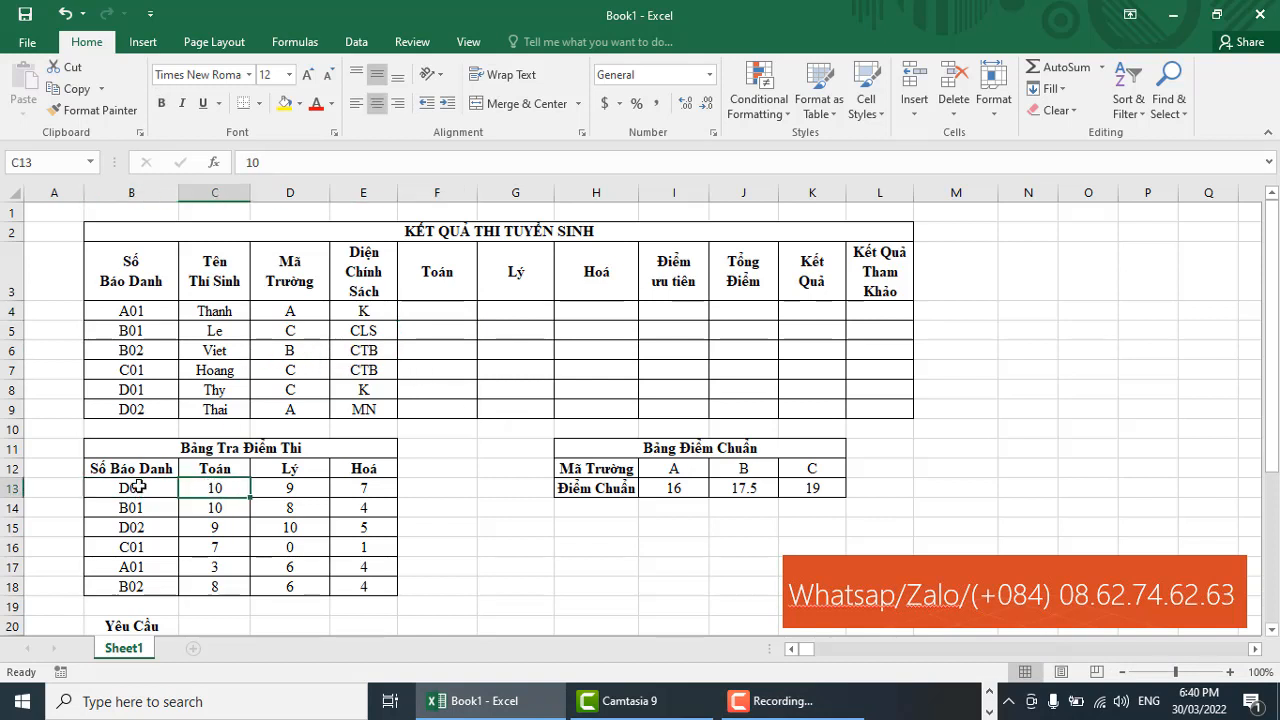
left_click(137, 487)
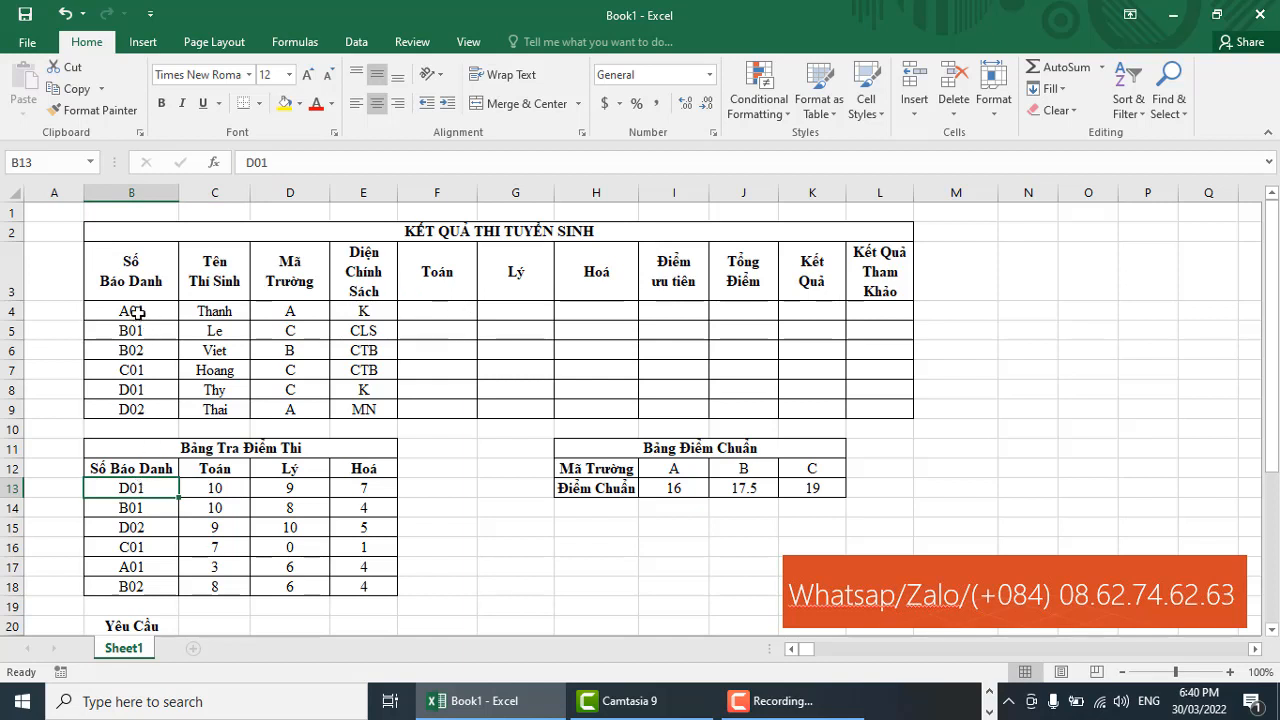
left_click(210, 311)
left_click(145, 313)
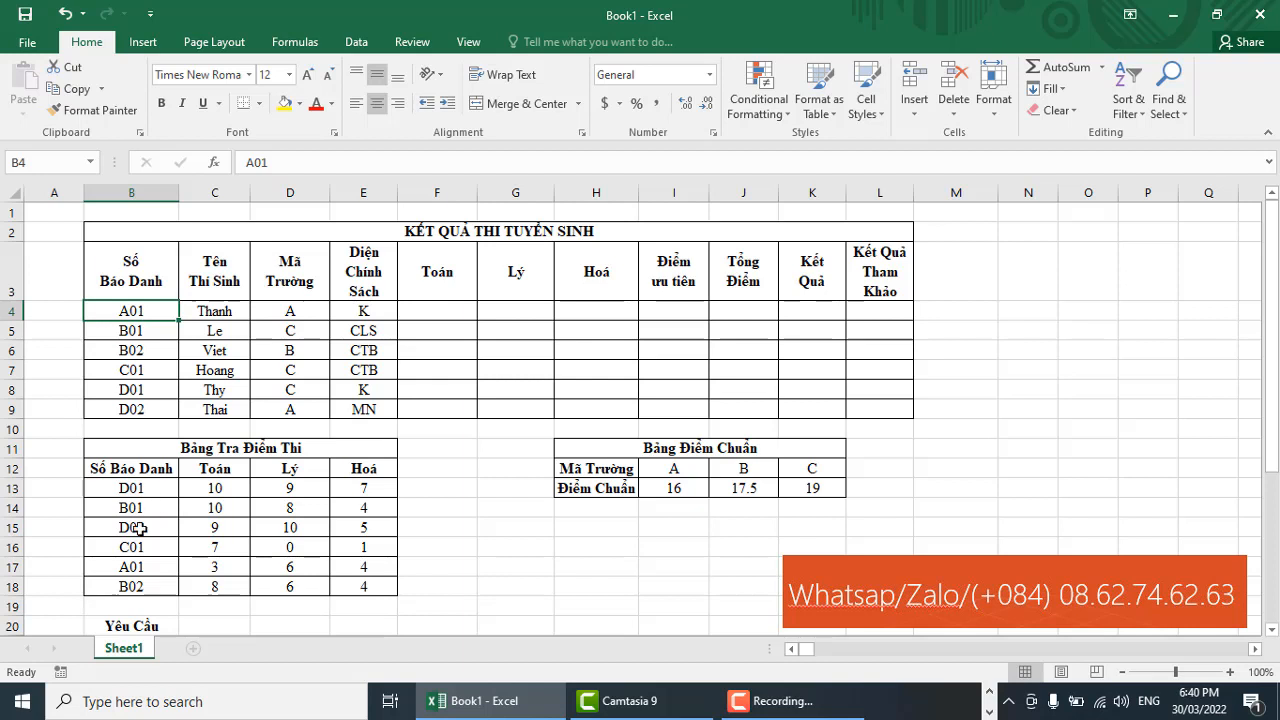
left_click(130, 567)
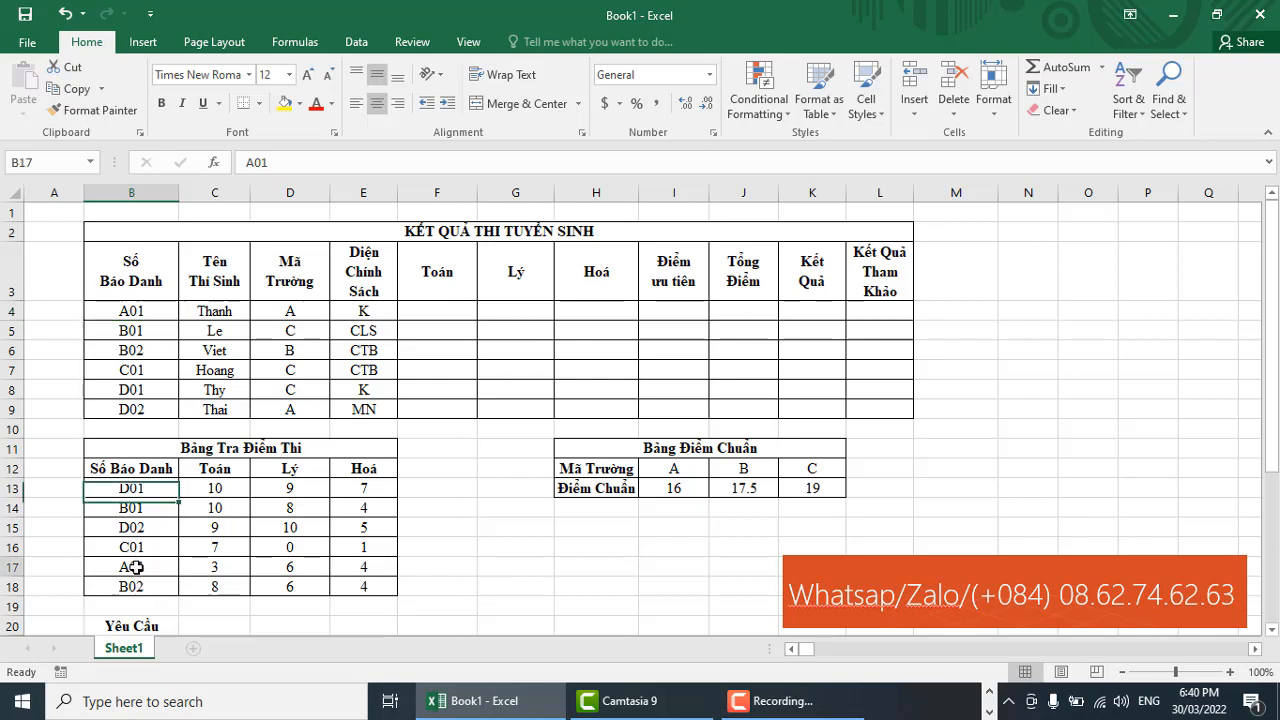
left_click(221, 567)
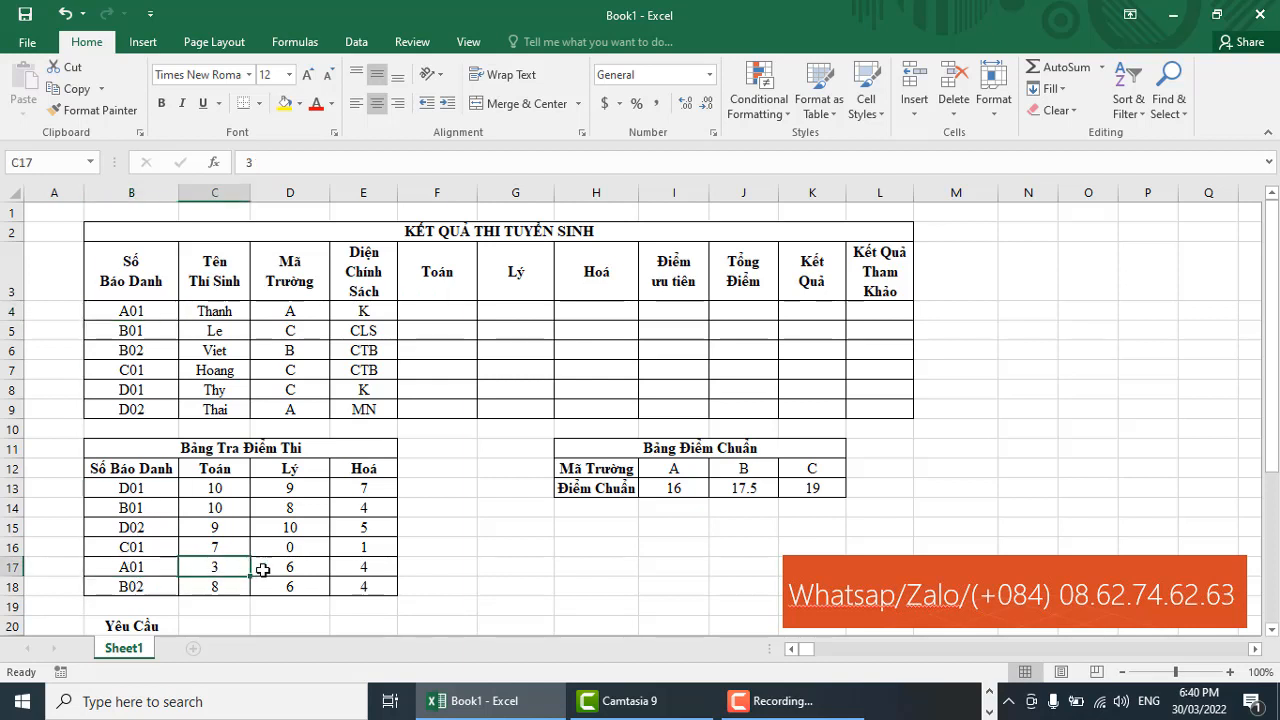
left_click(454, 309)
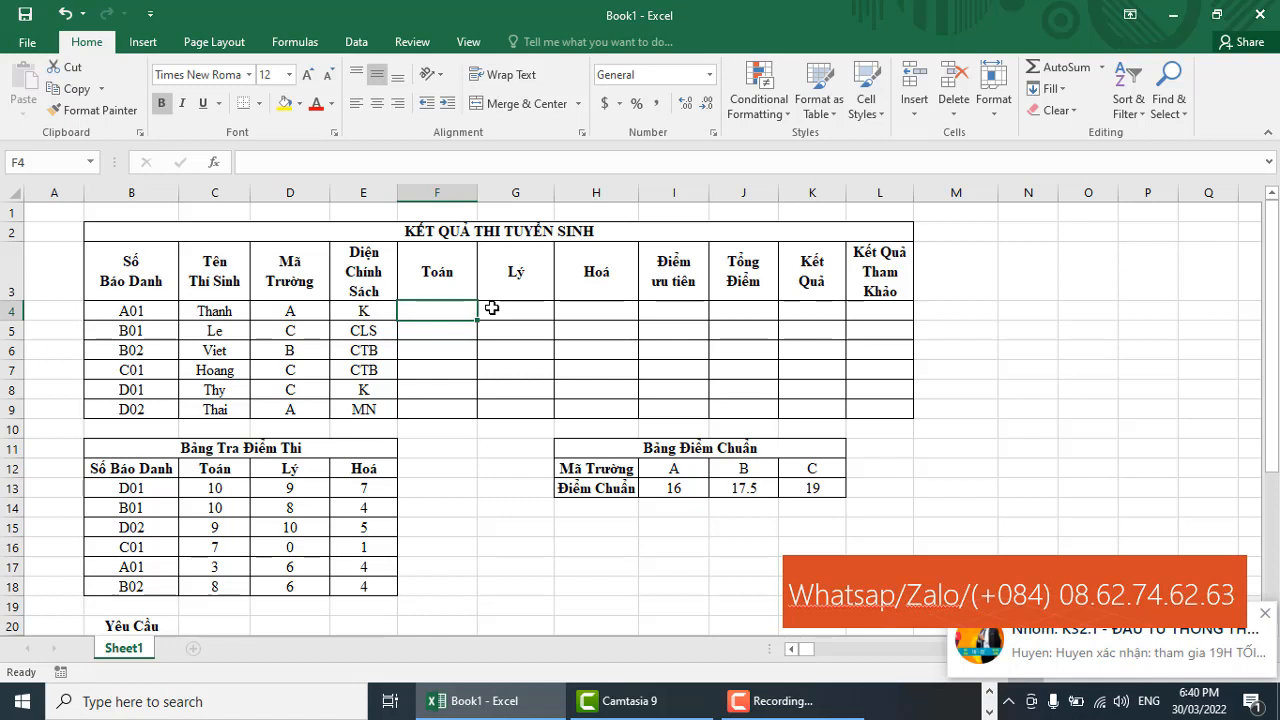
left_click(1009, 702)
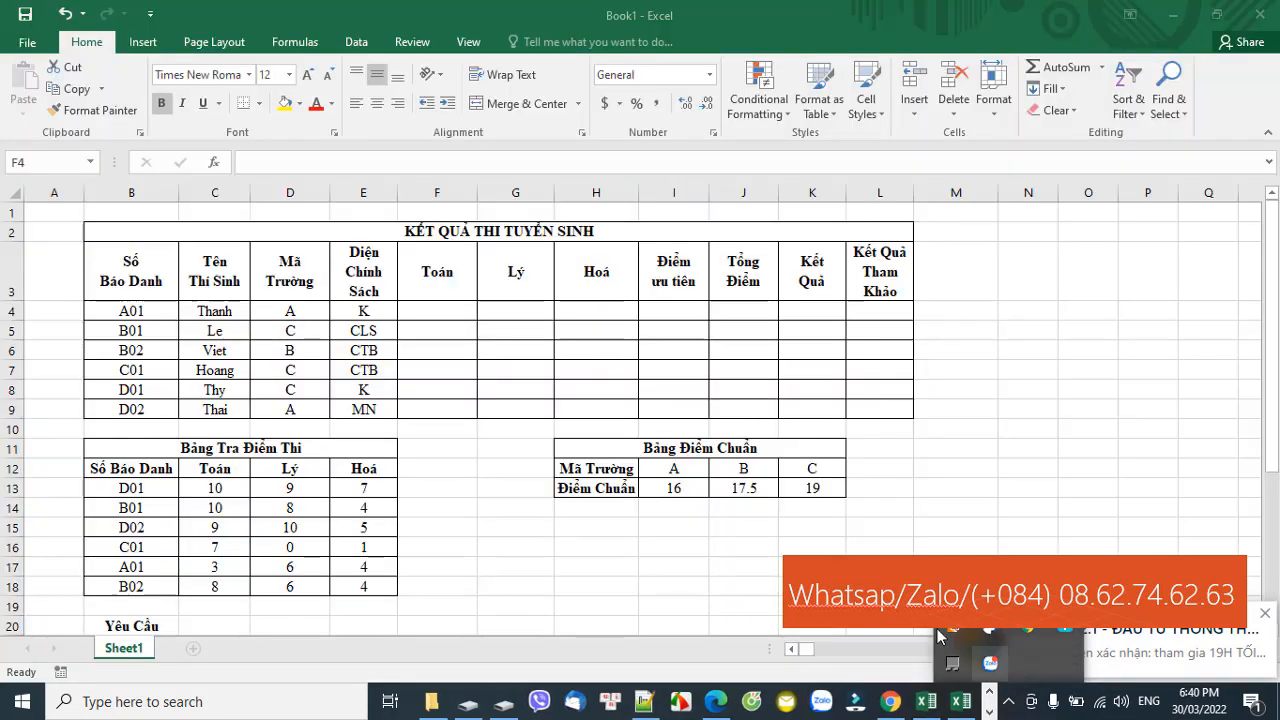
left_click(440, 330)
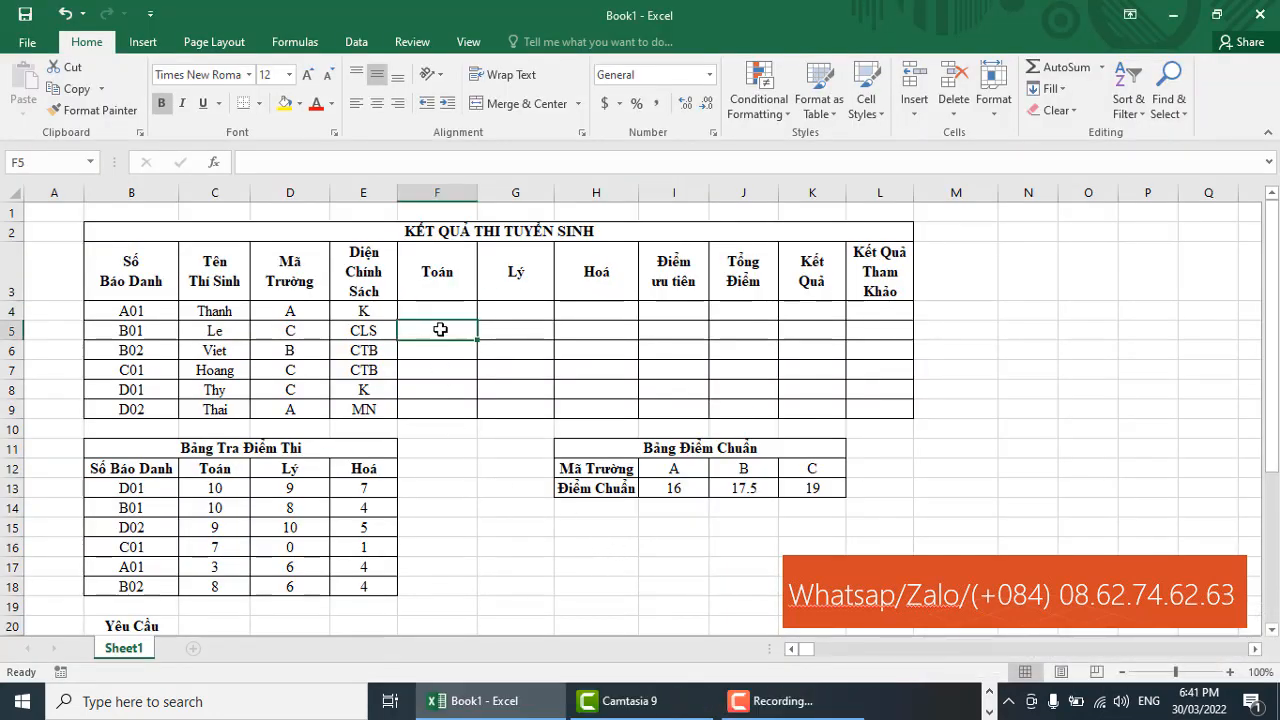
Step: Begin a VLOOKUP formula in F4 with B4 as lookup value and B13:E18 as the lookup table
left_click(445, 311)
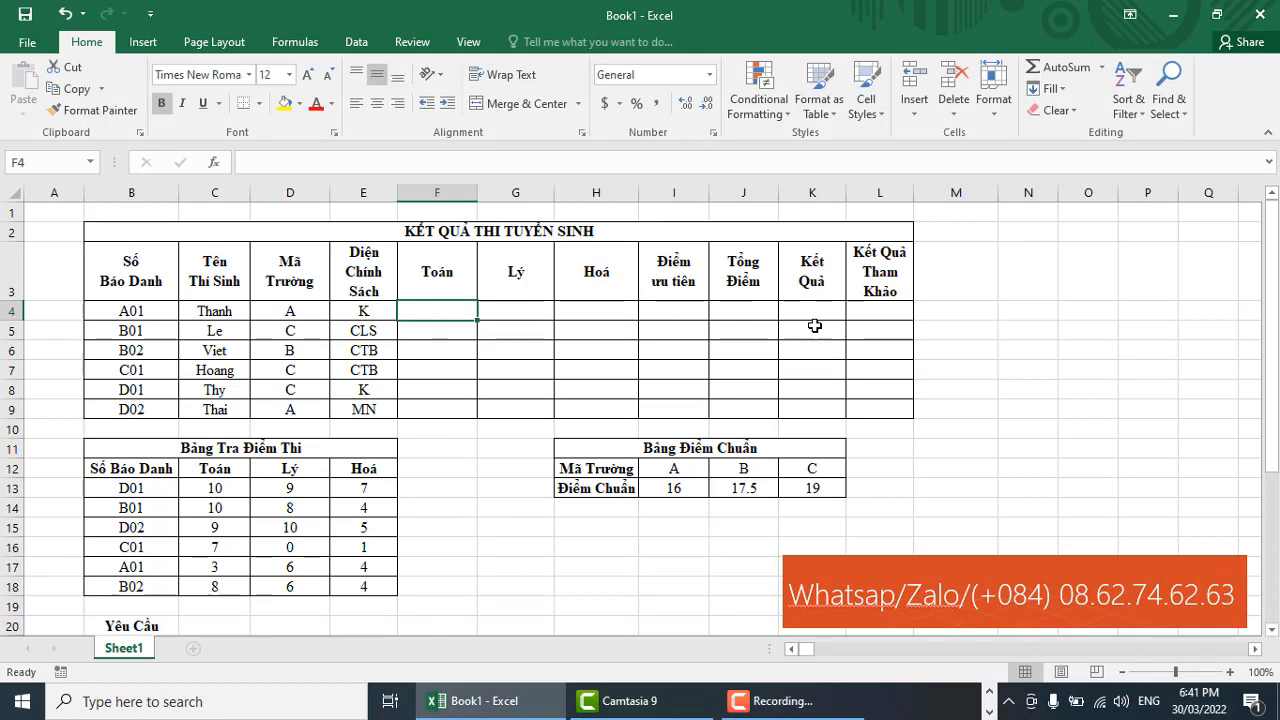
type("=V")
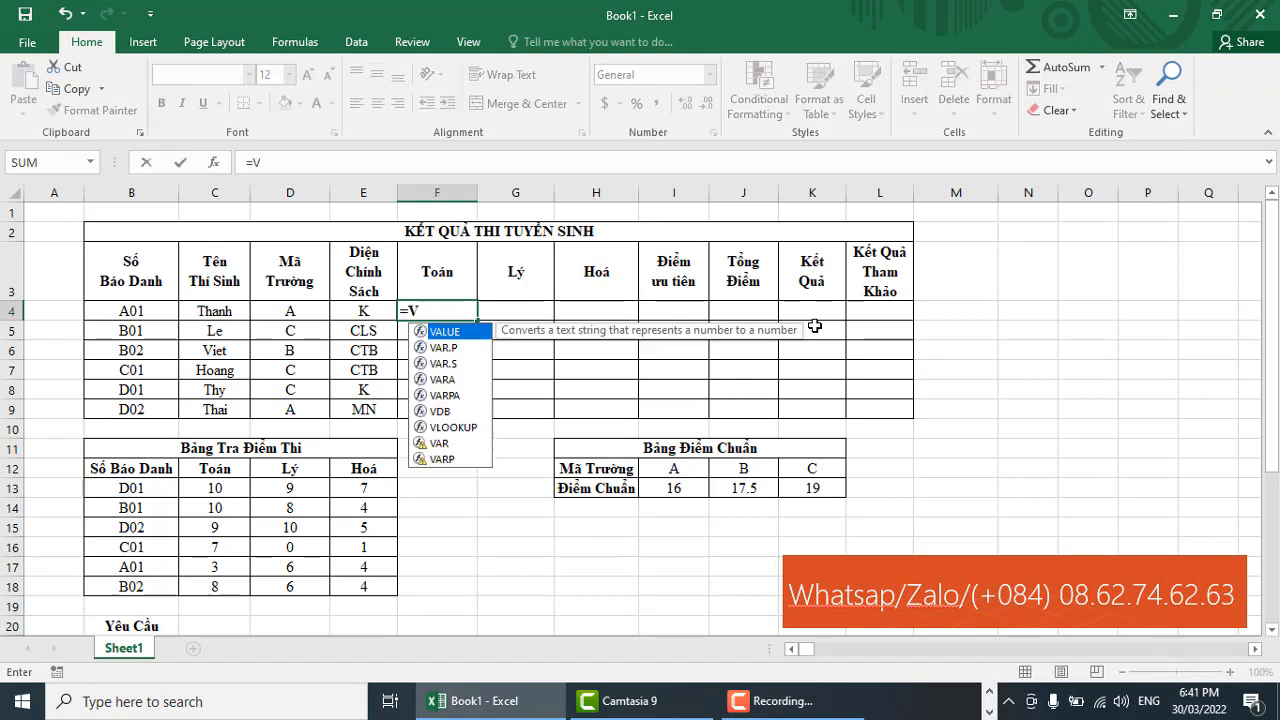
type("lo")
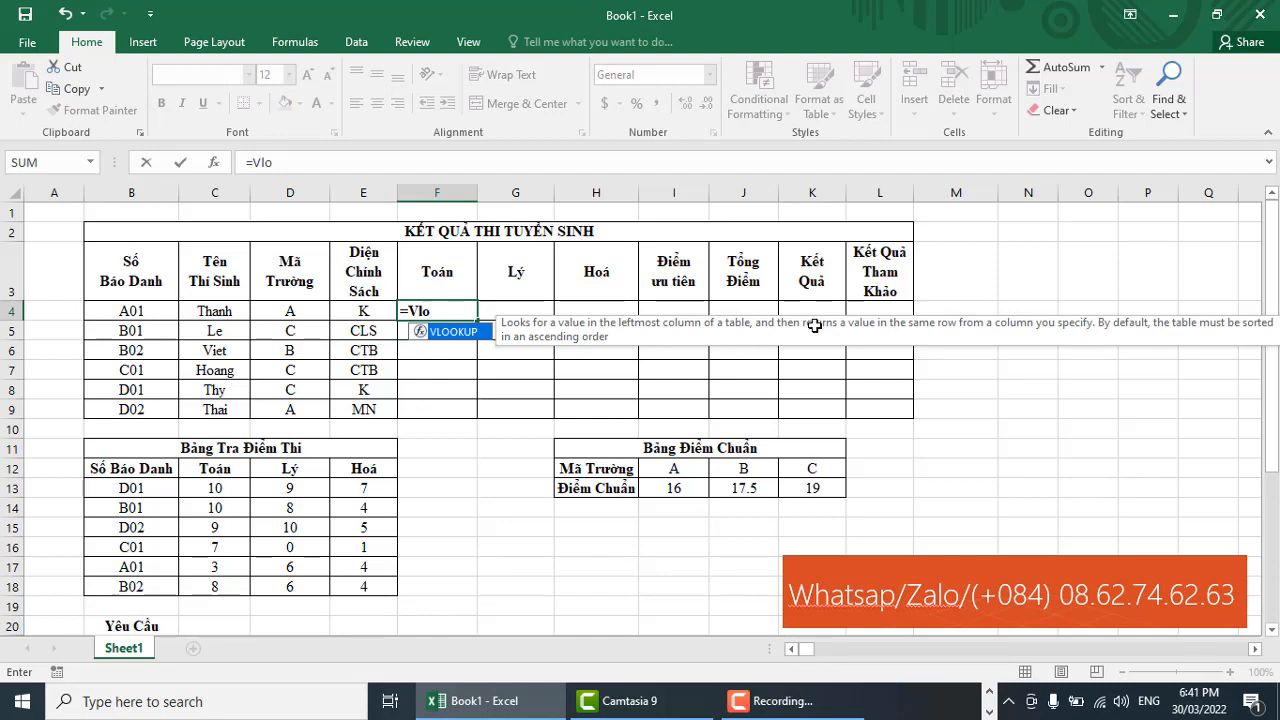
type("okup(")
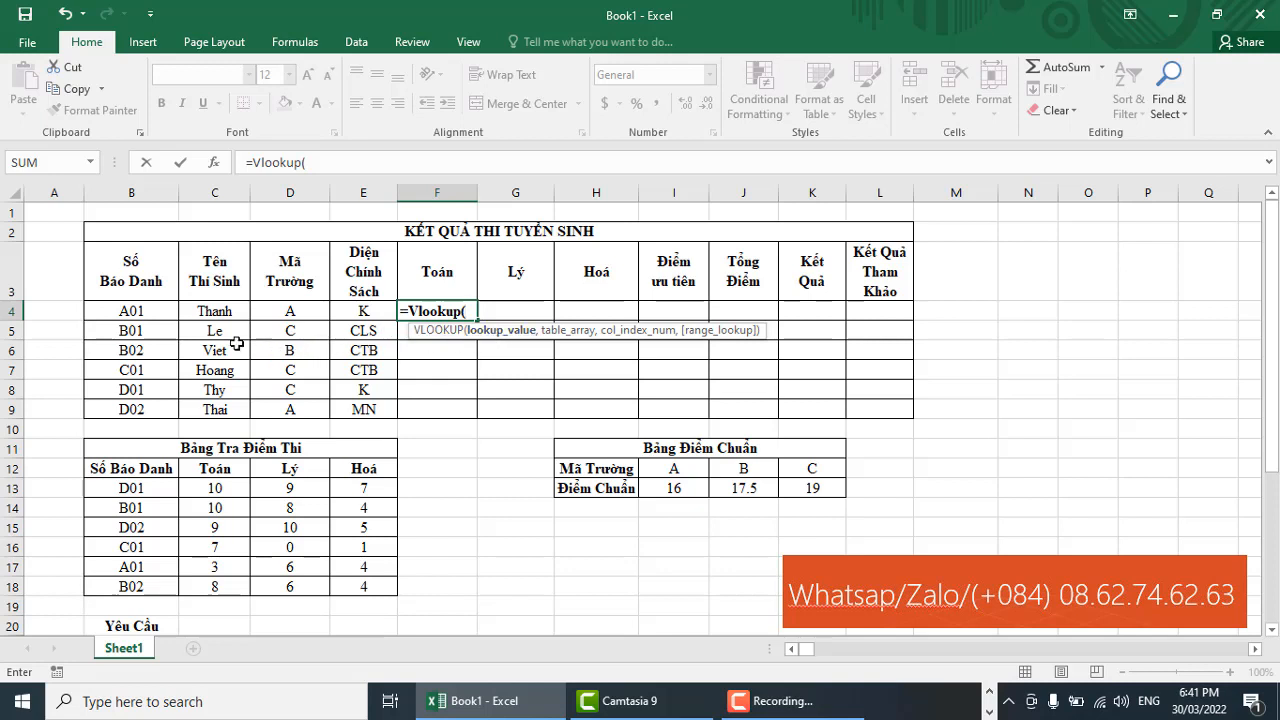
left_click(147, 310)
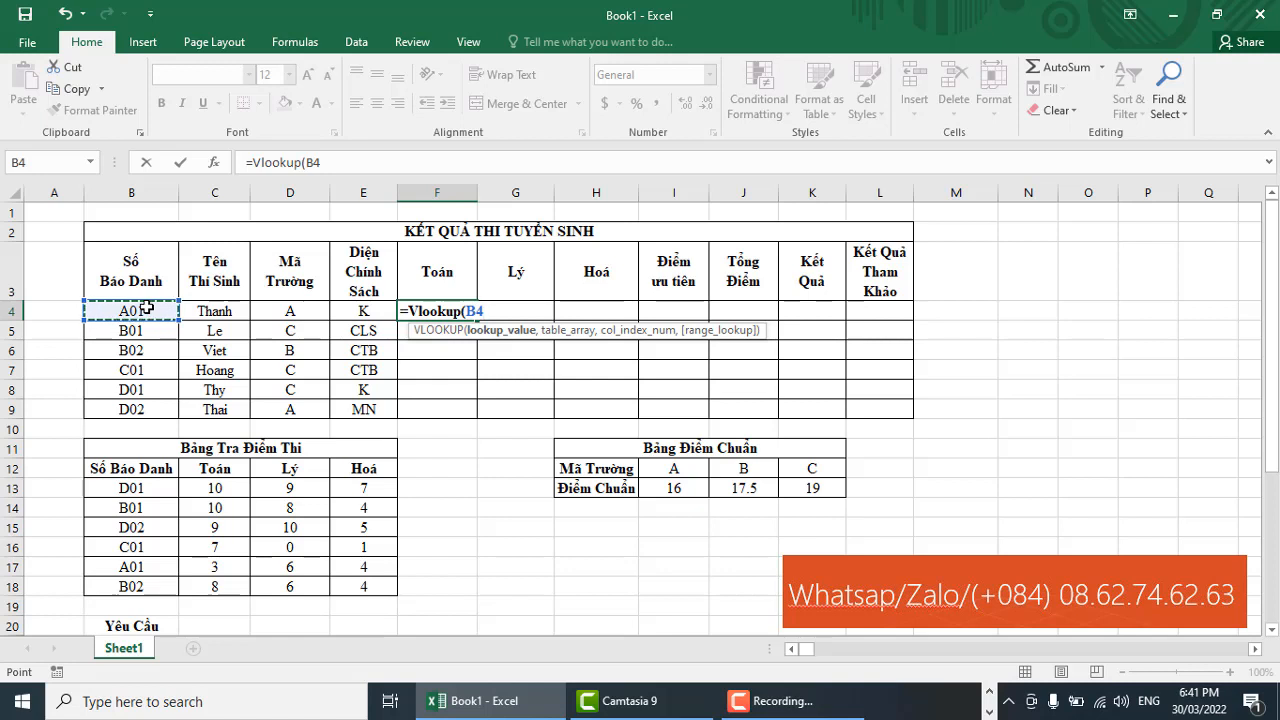
type(",")
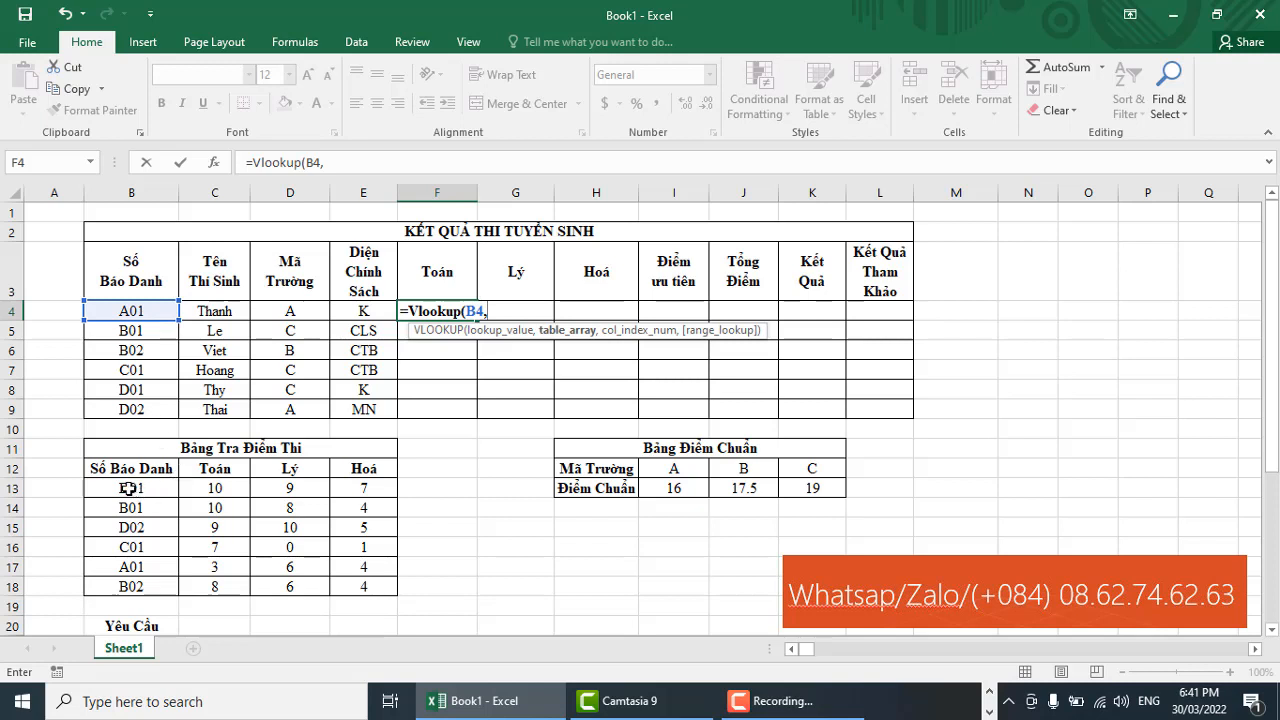
left_click_drag(128, 485, 372, 587)
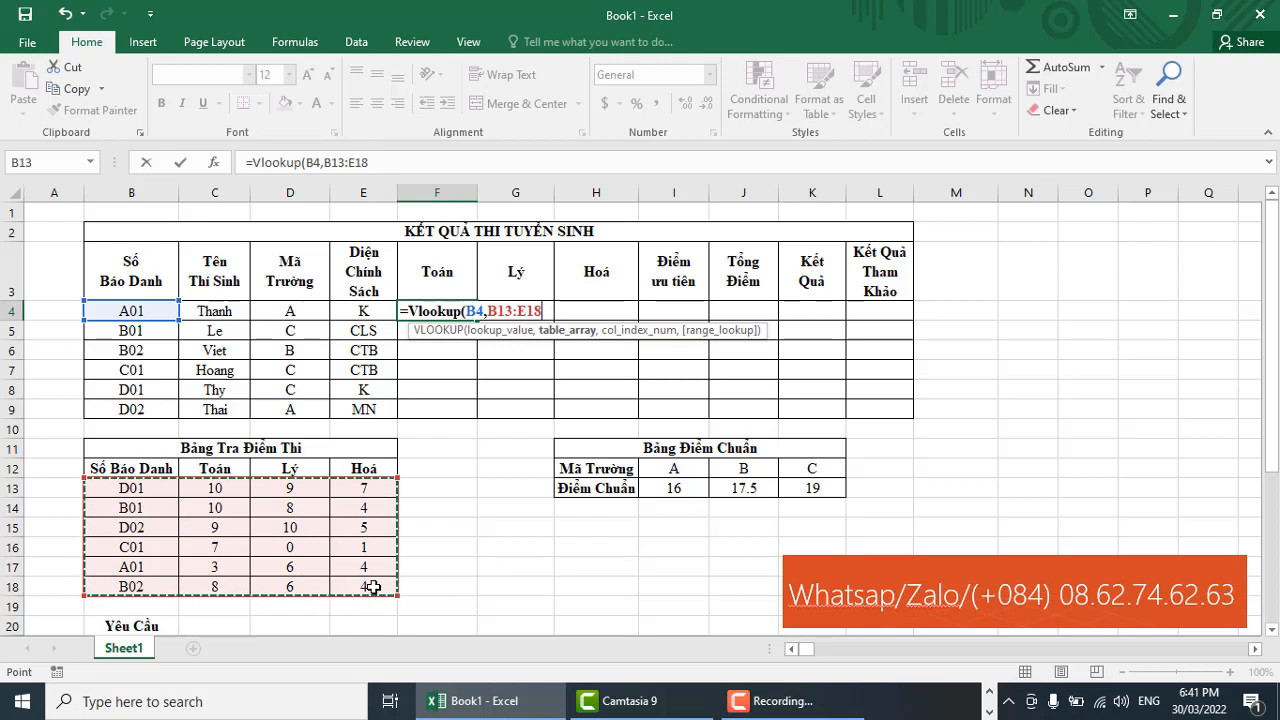
Step: Make the first corner of the lookup range in the F4 formula absolute as $B$13
left_click(488, 311)
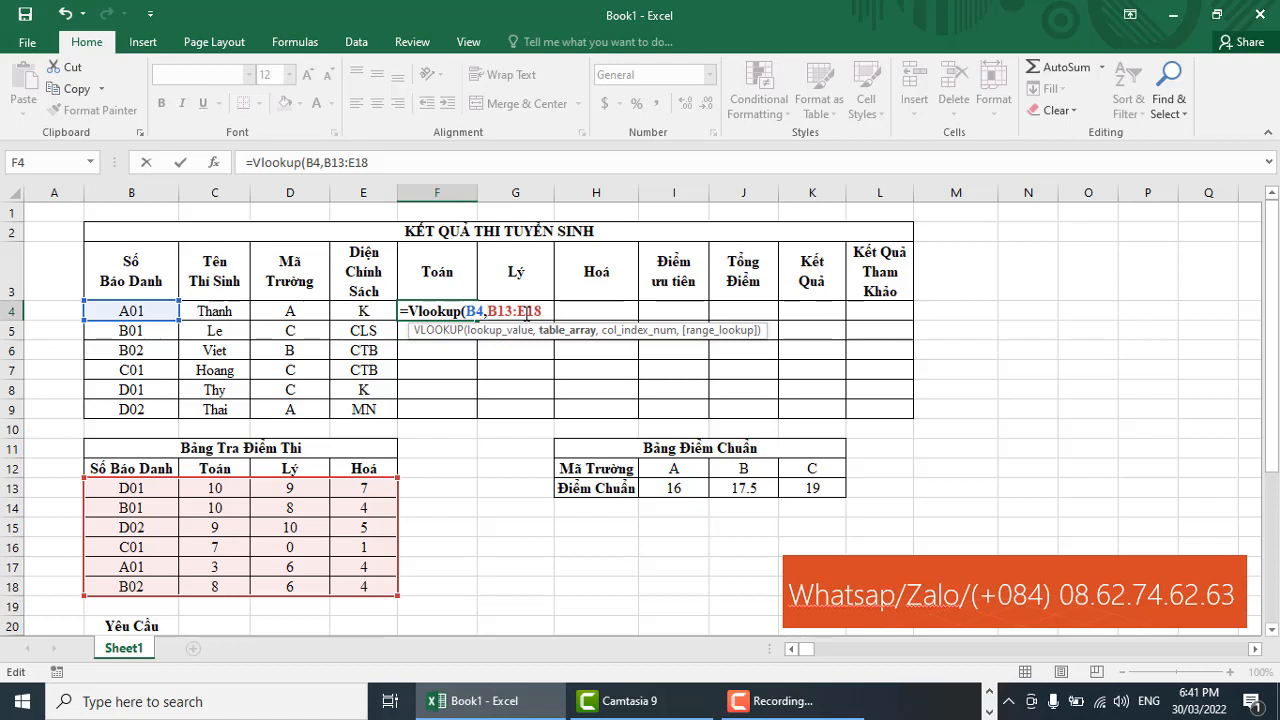
type("$")
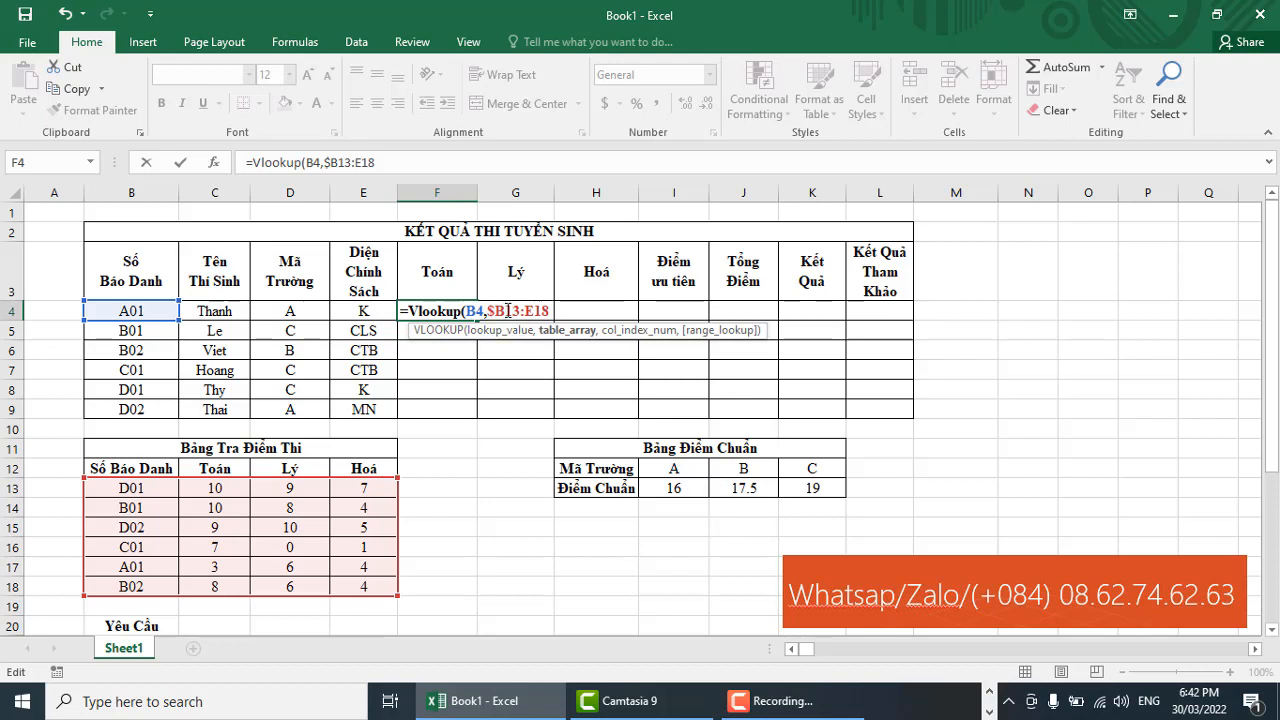
type("$")
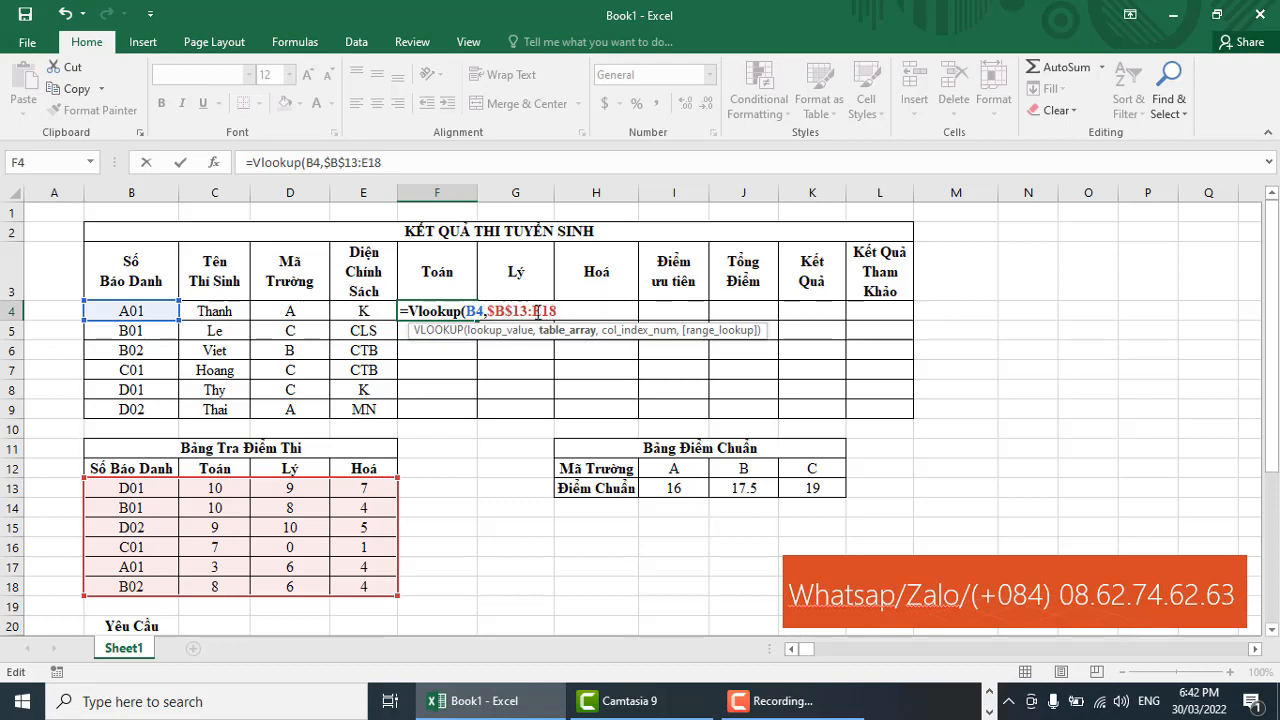
left_click(855, 702)
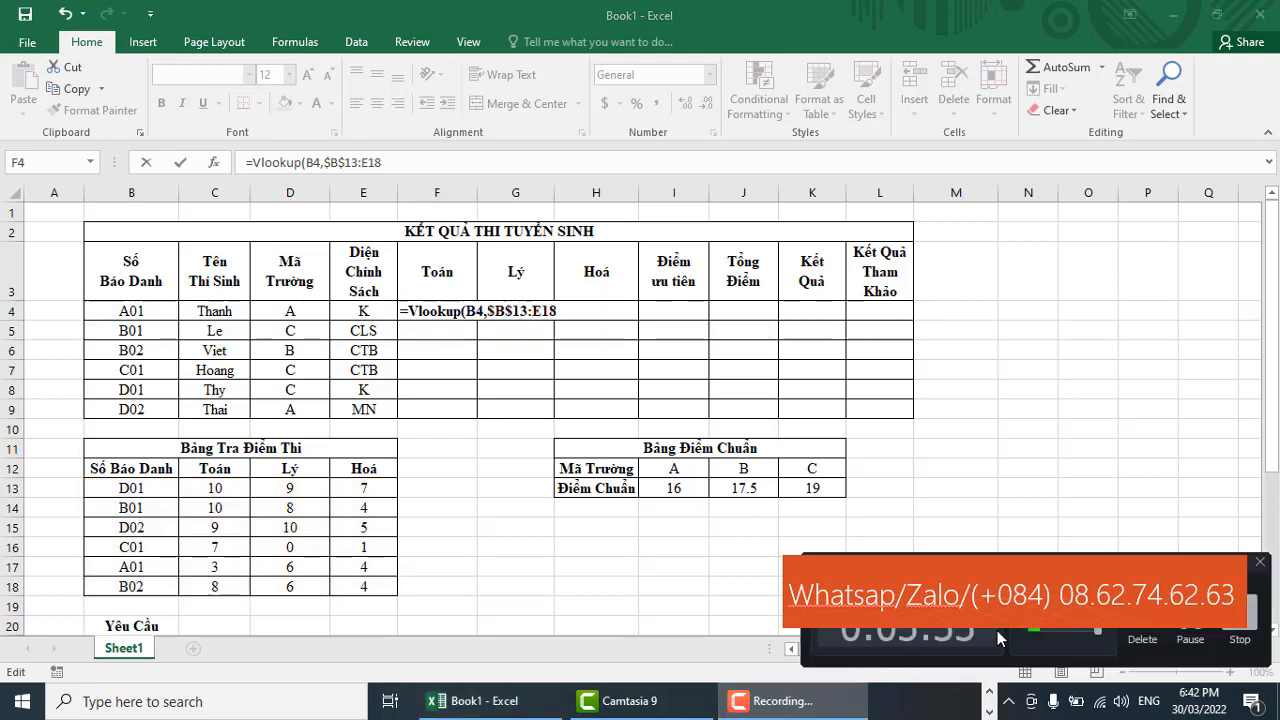
left_click(1189, 626)
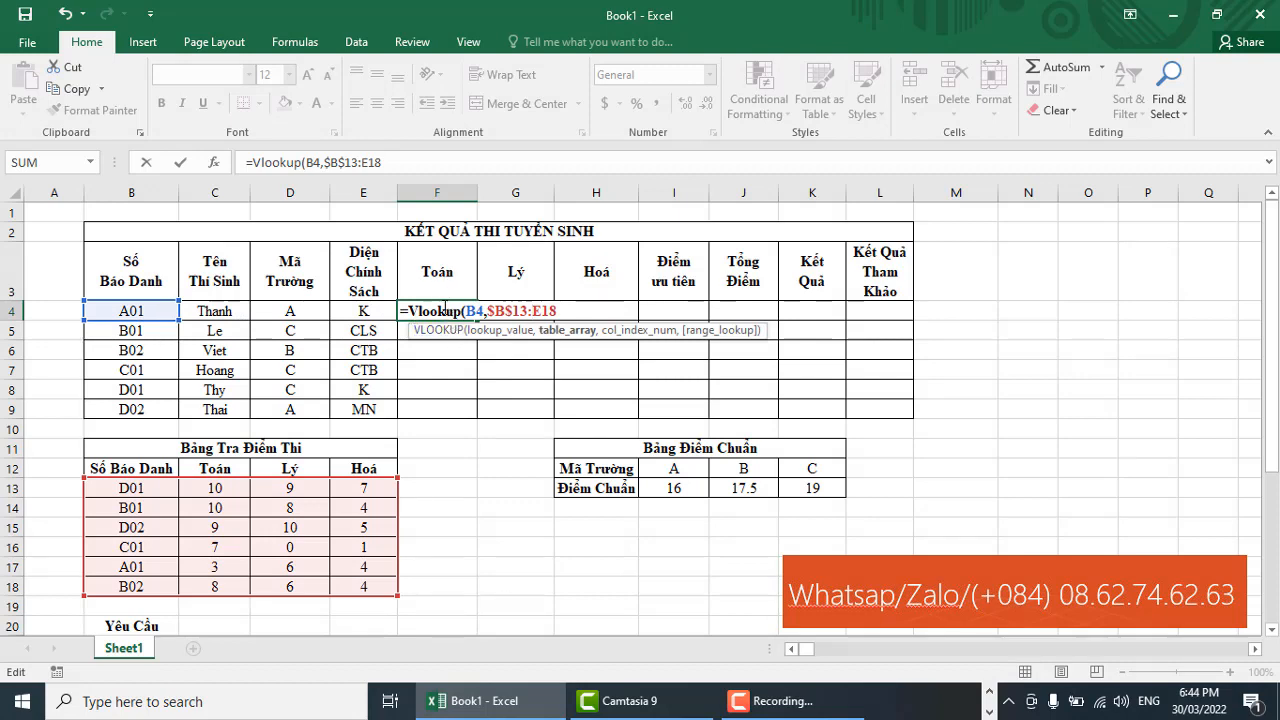
Step: Try to lock the end of the lookup range and complete the F4 formula with column index 2 and match type 0
left_click(440, 280)
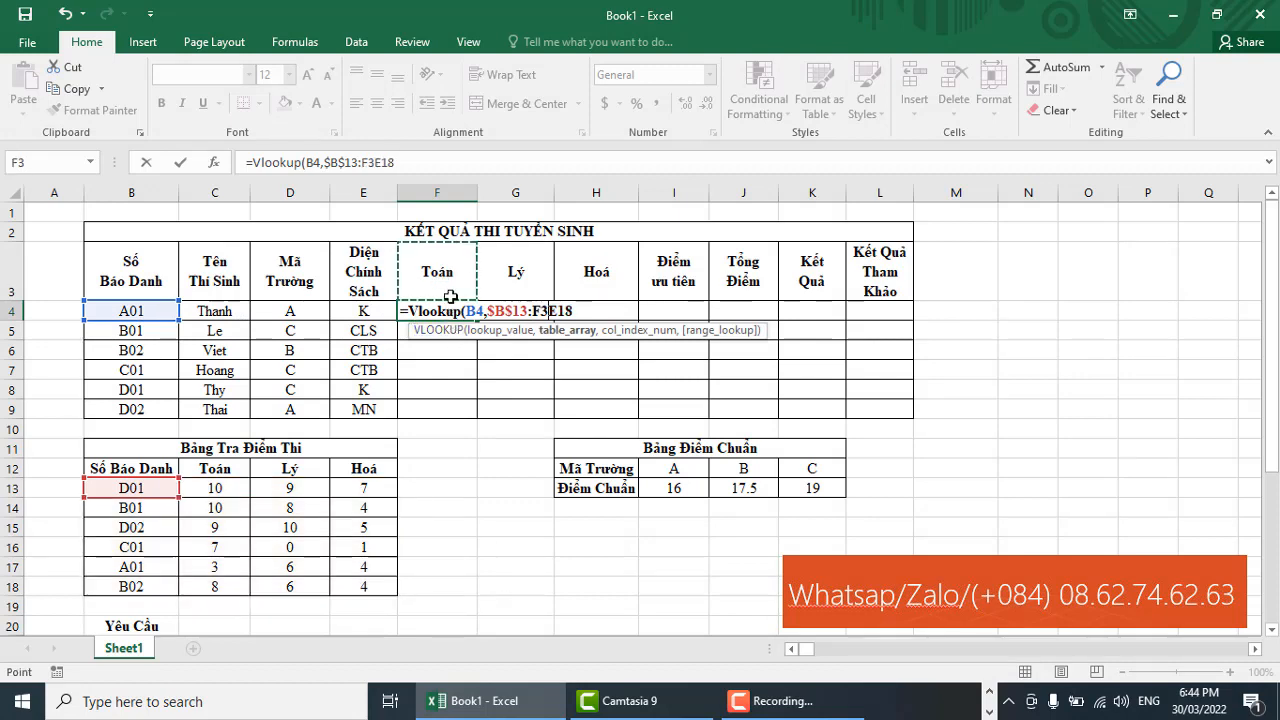
left_click(454, 312)
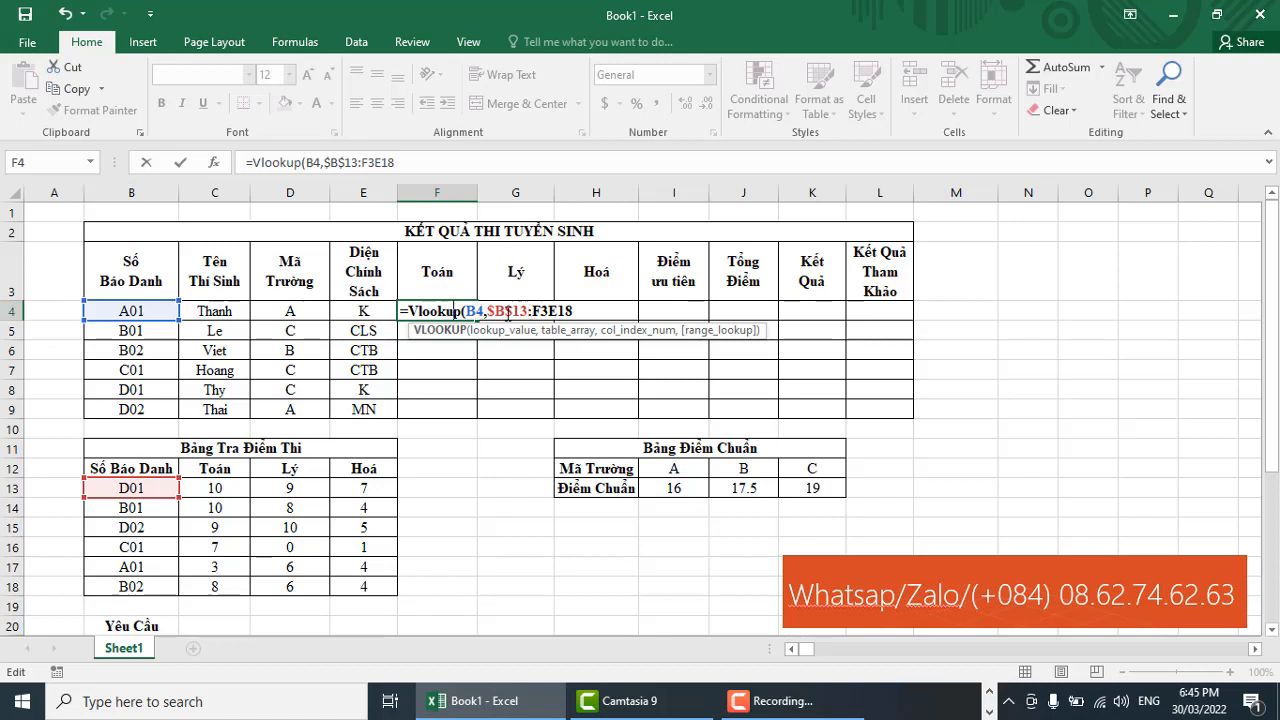
left_click_drag(489, 311, 530, 311)
left_click(537, 311)
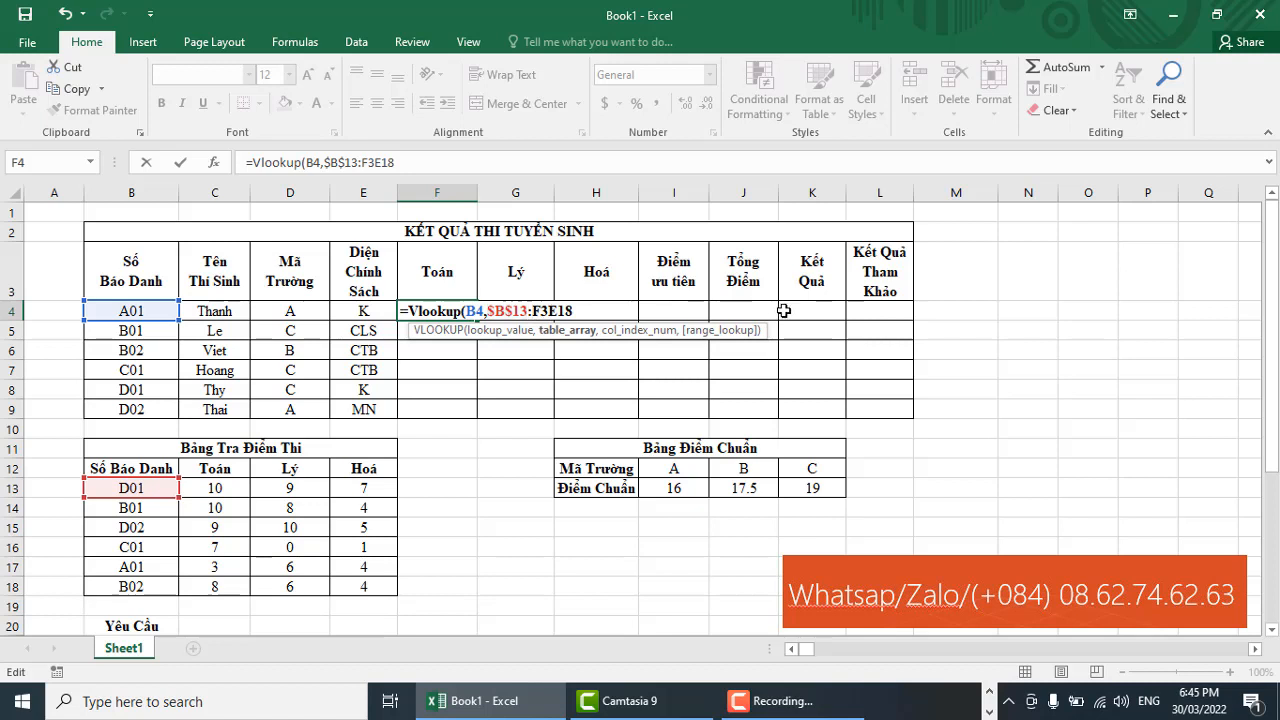
type("$")
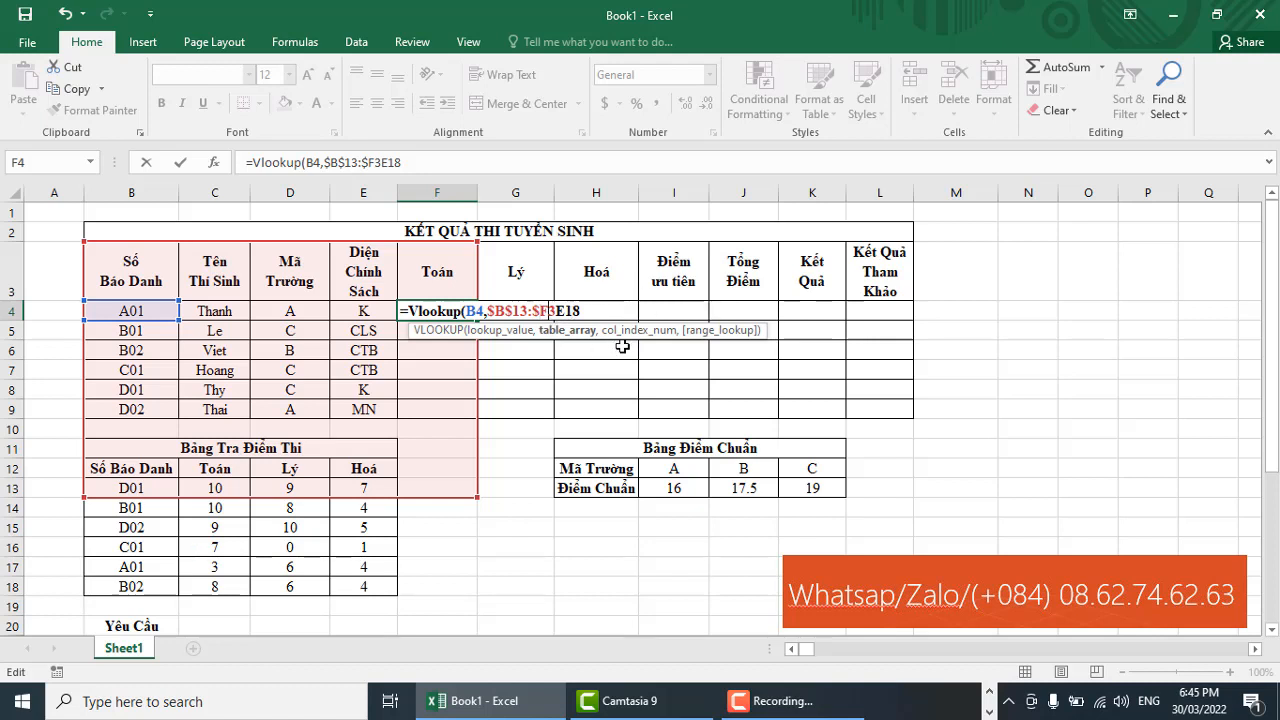
type("$")
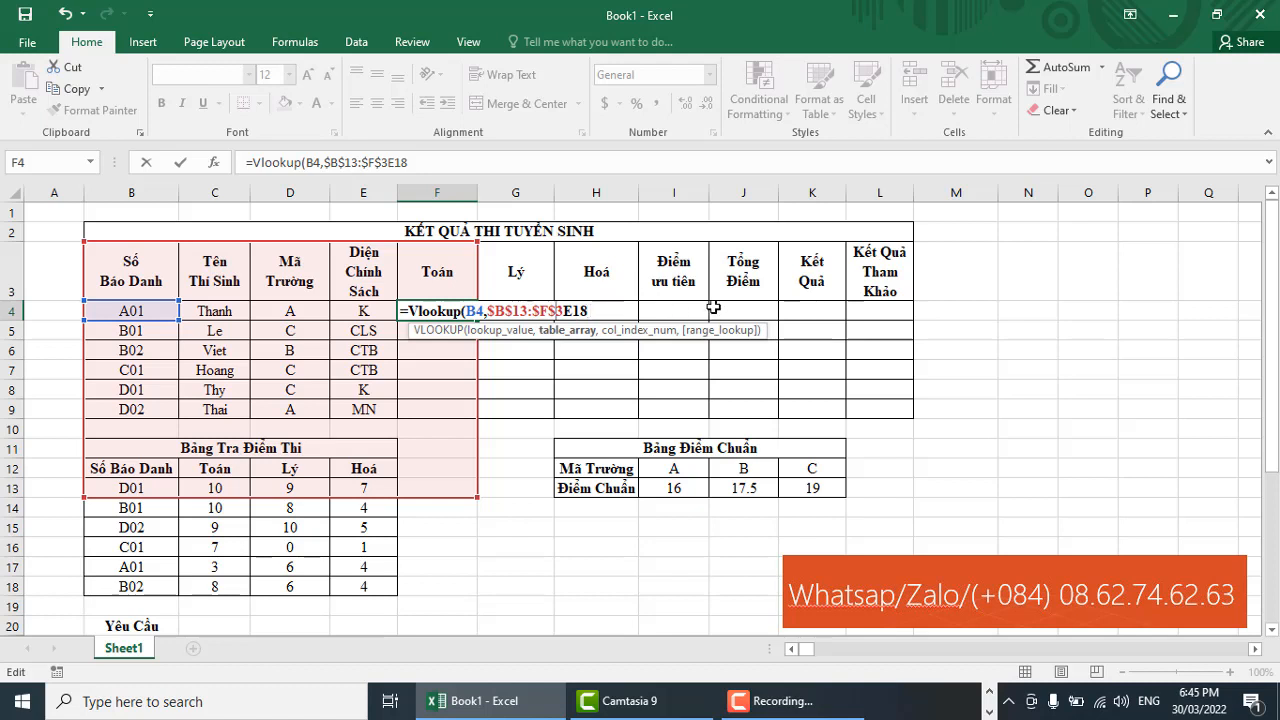
key("BackSpace")
type("$E18,2")
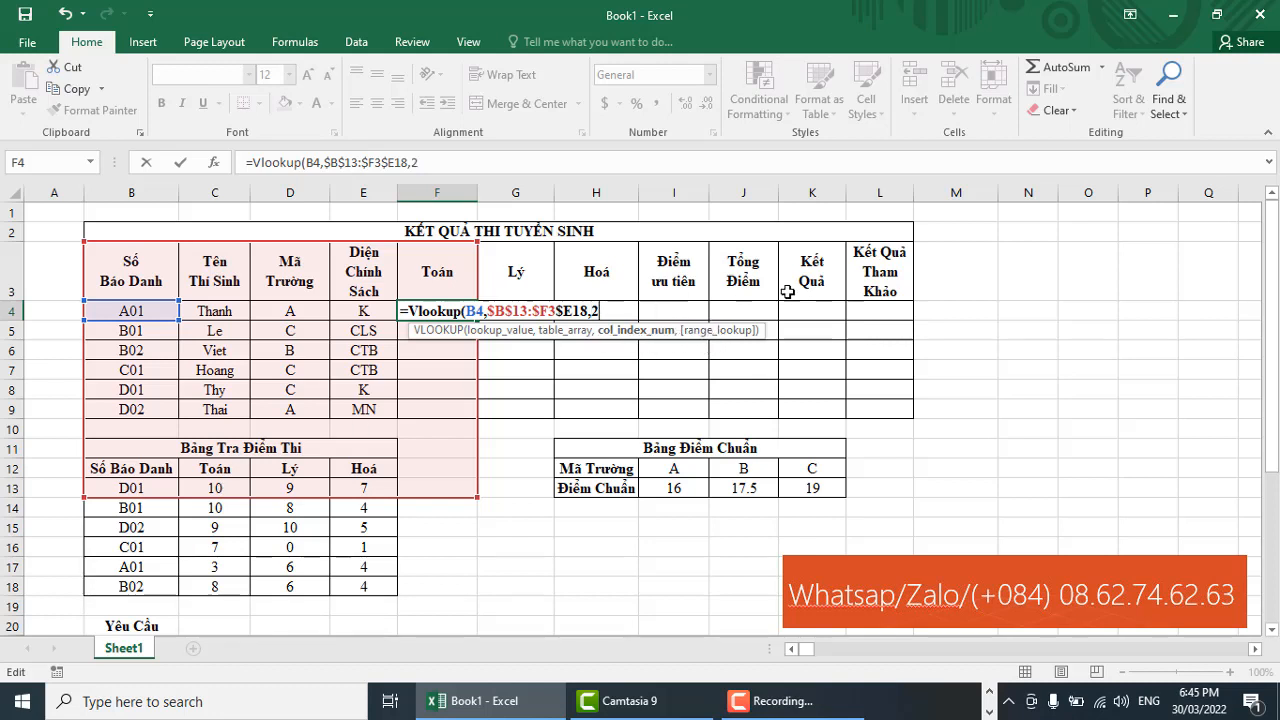
type(",")
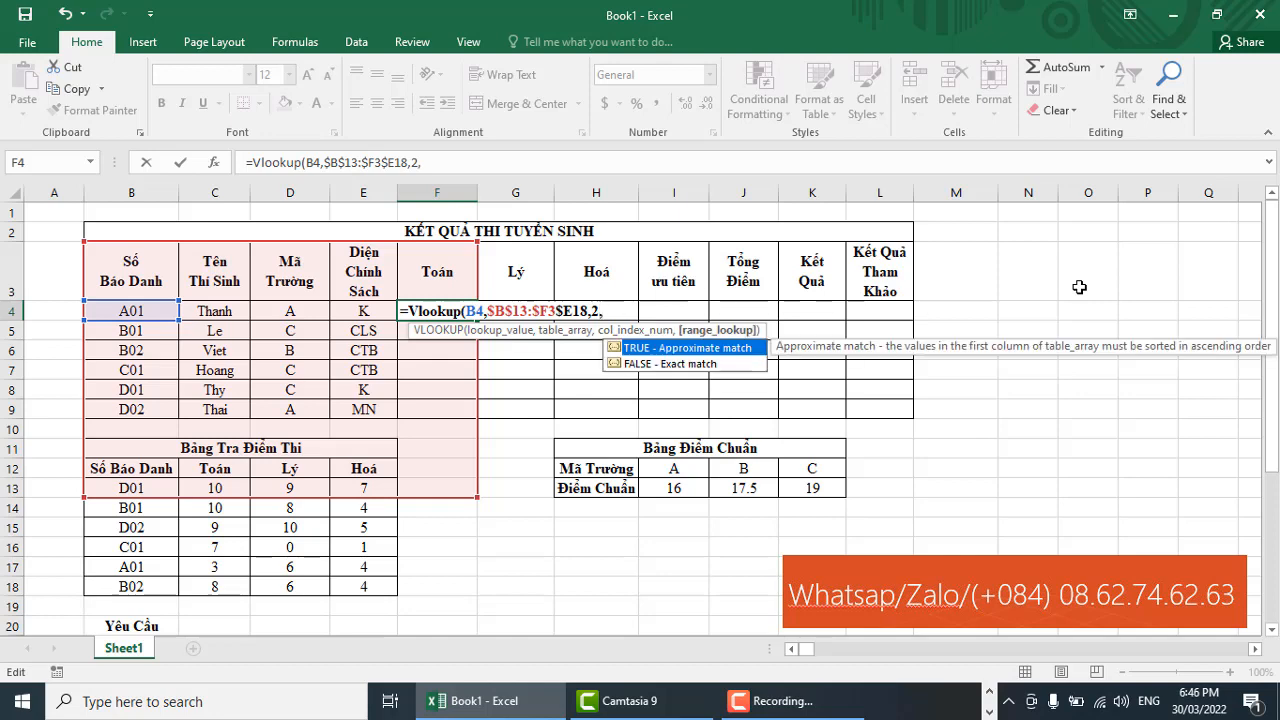
type("0)")
key("Return")
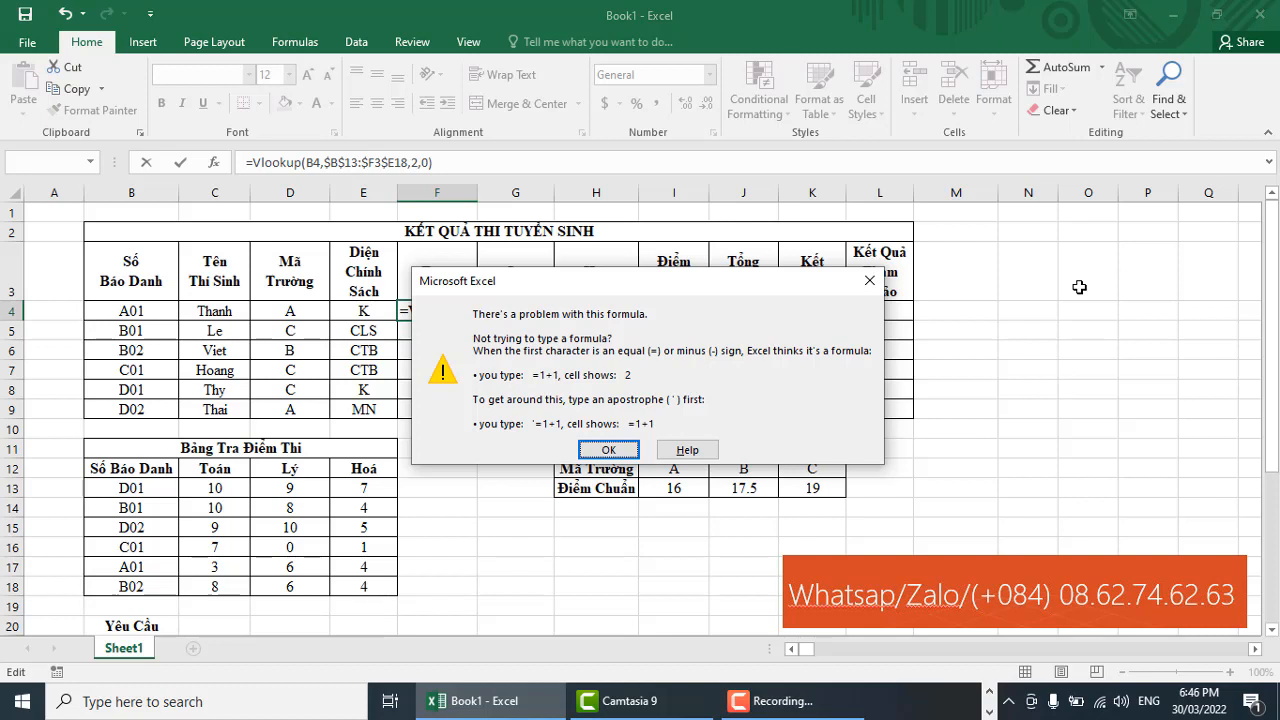
Step: Enter =VLOOKUP(B4,$B$13:$E$18,2,0) in F4 and check the result against A01's Toán score in Bảng Tra Điểm Thi
left_click(785, 700)
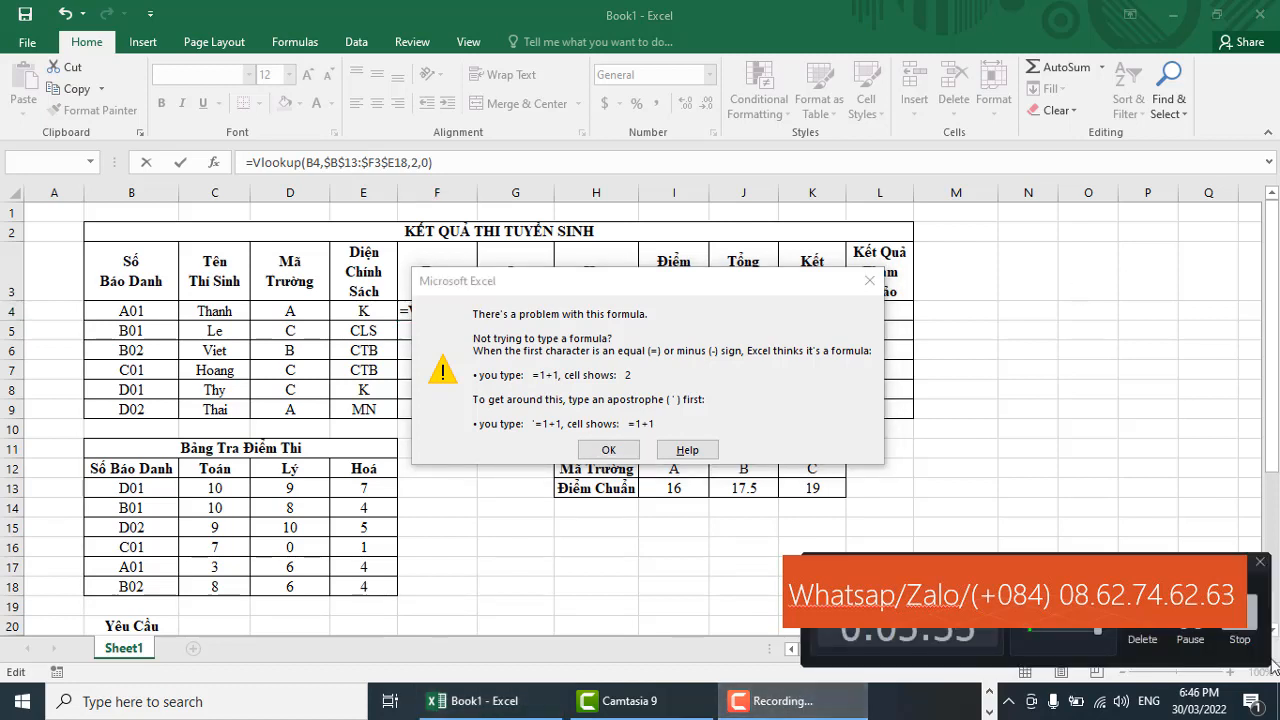
left_click(1193, 626)
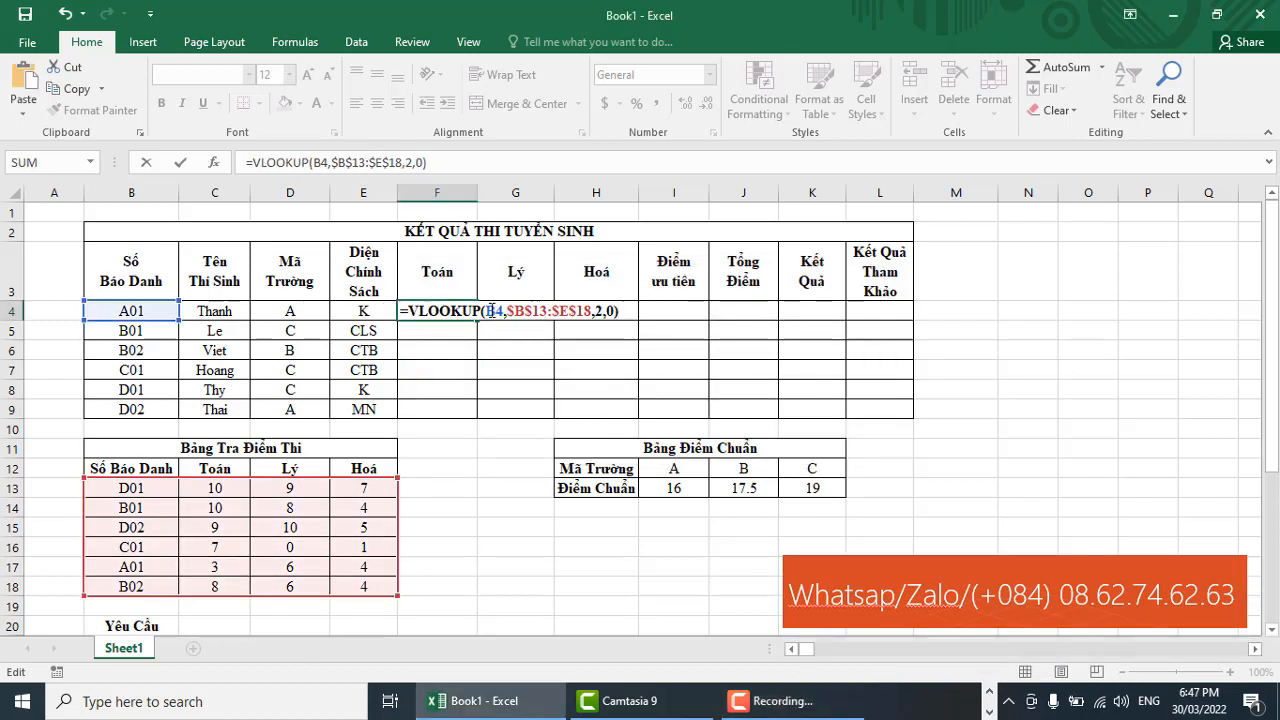
double_click(490, 311)
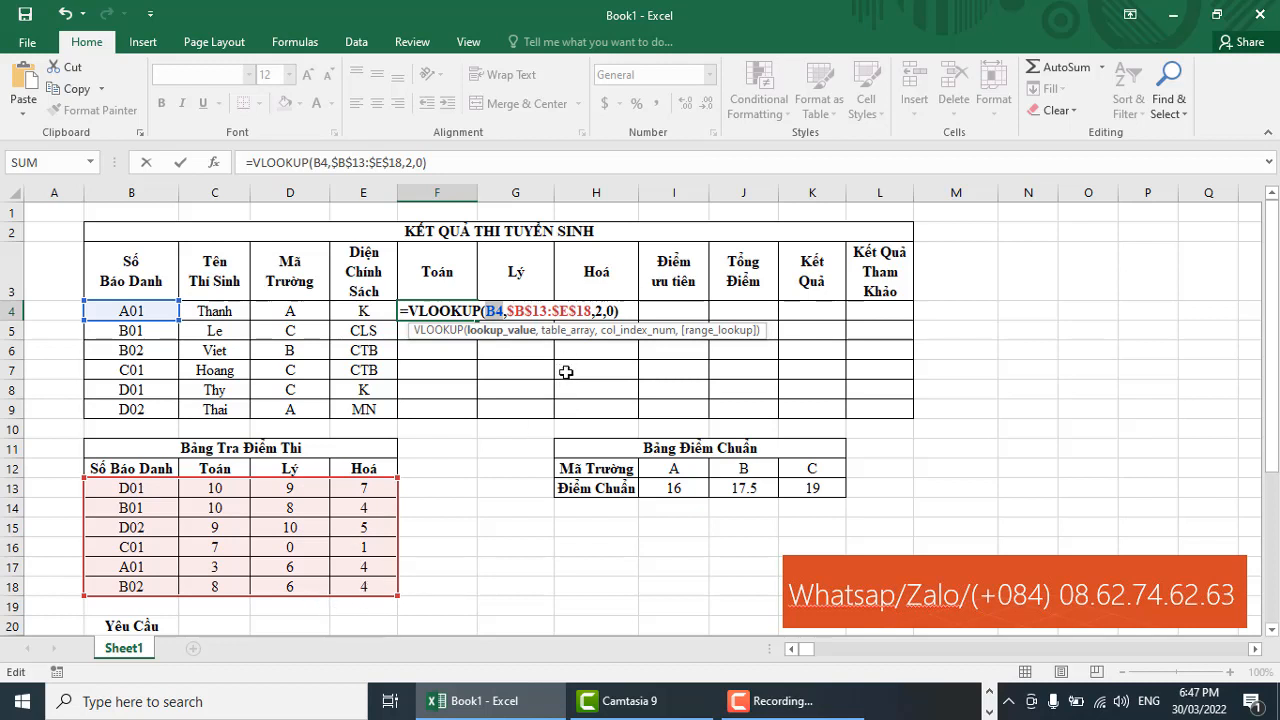
left_click(623, 311)
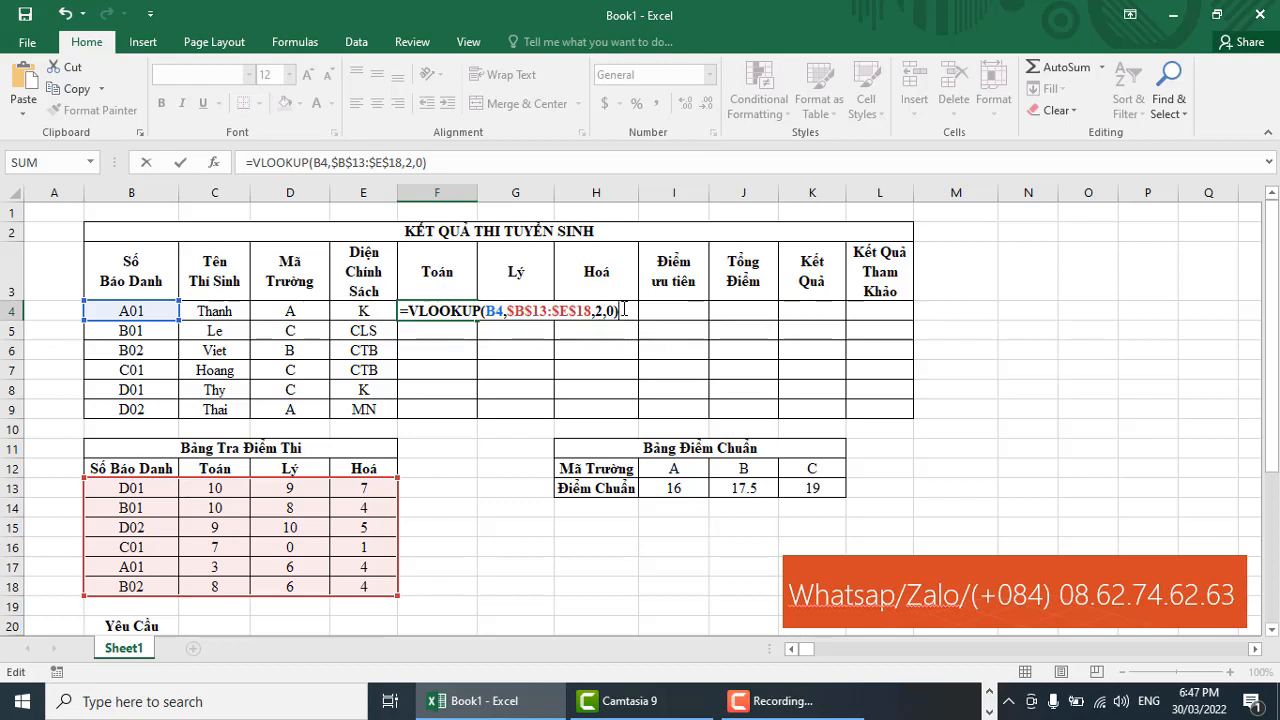
key("Return")
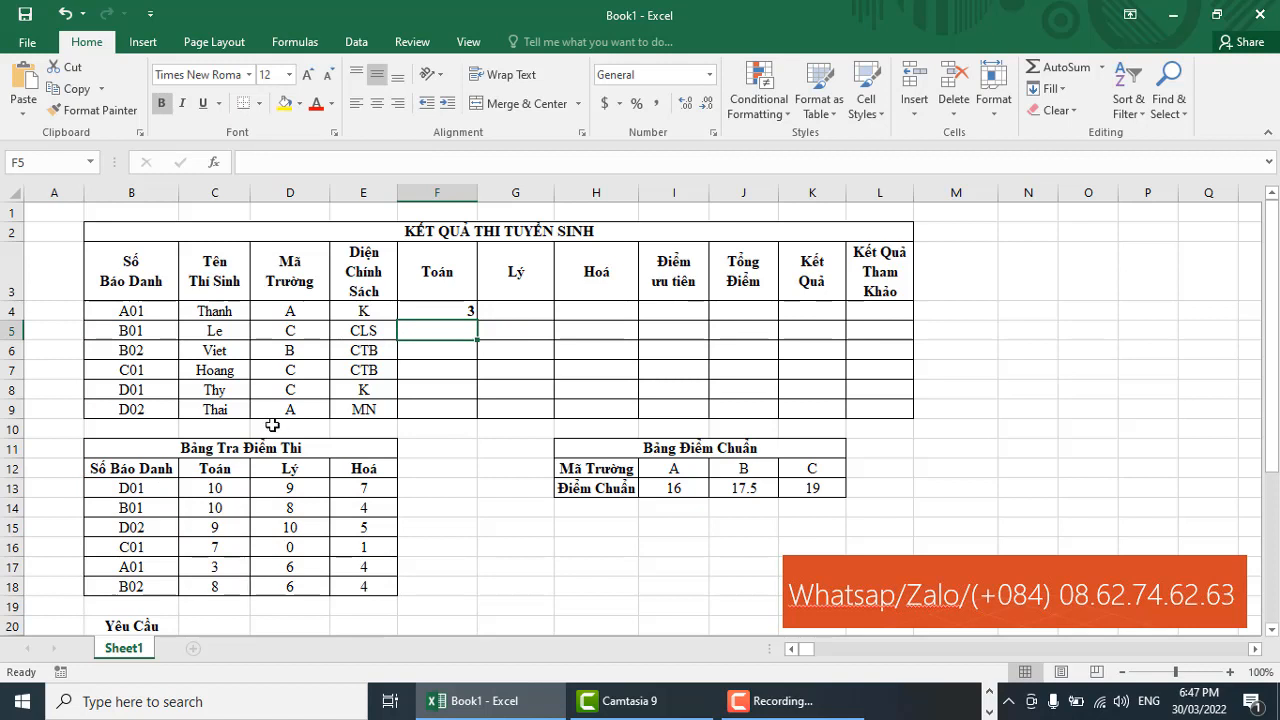
left_click(215, 313)
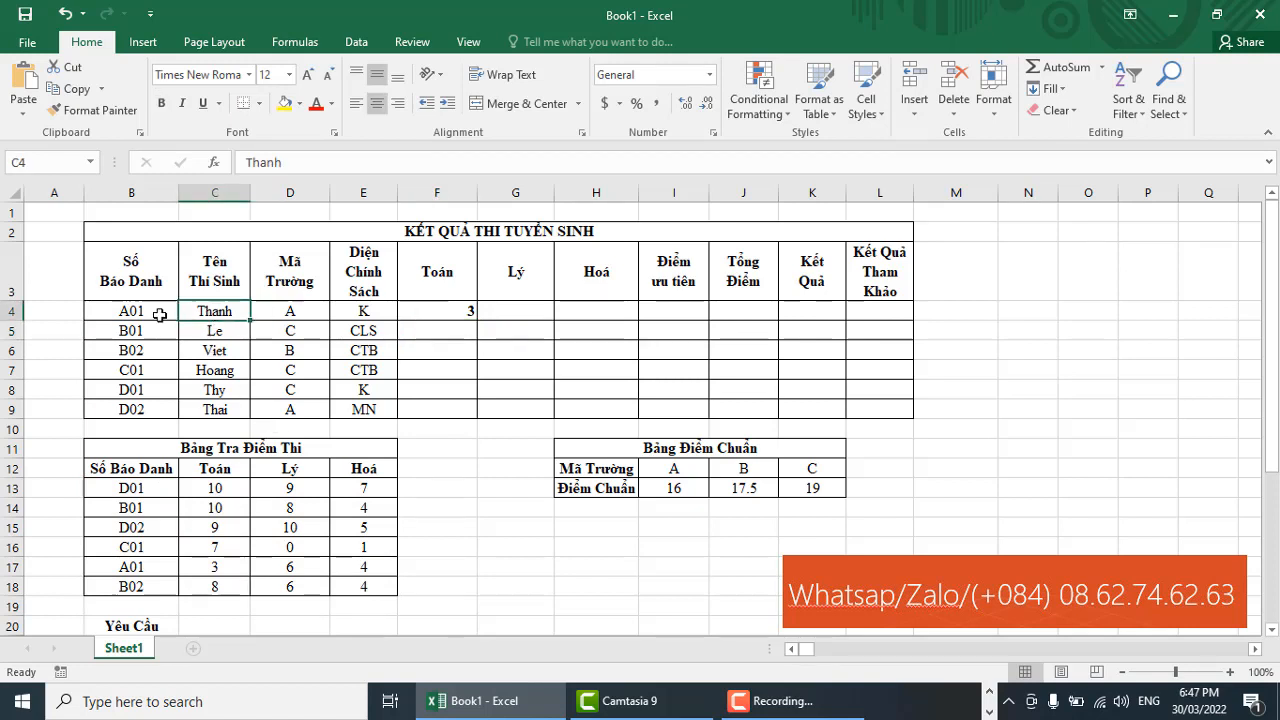
left_click(154, 313)
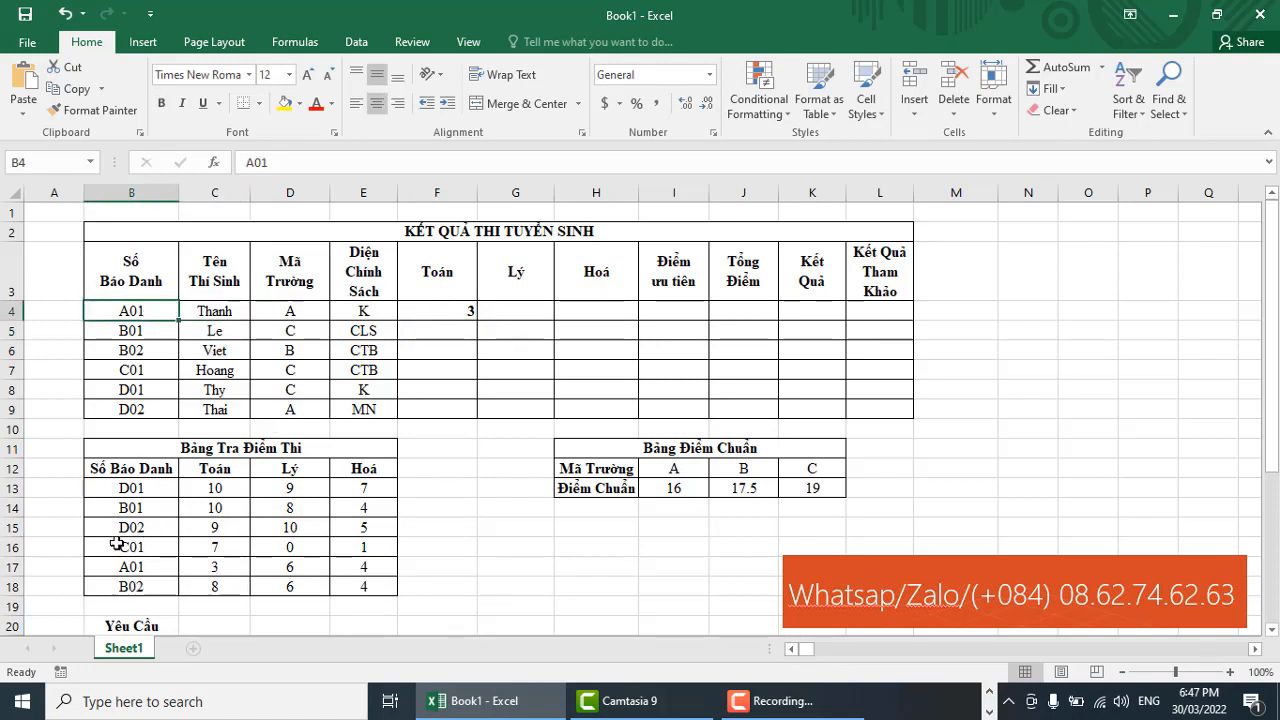
left_click(145, 567)
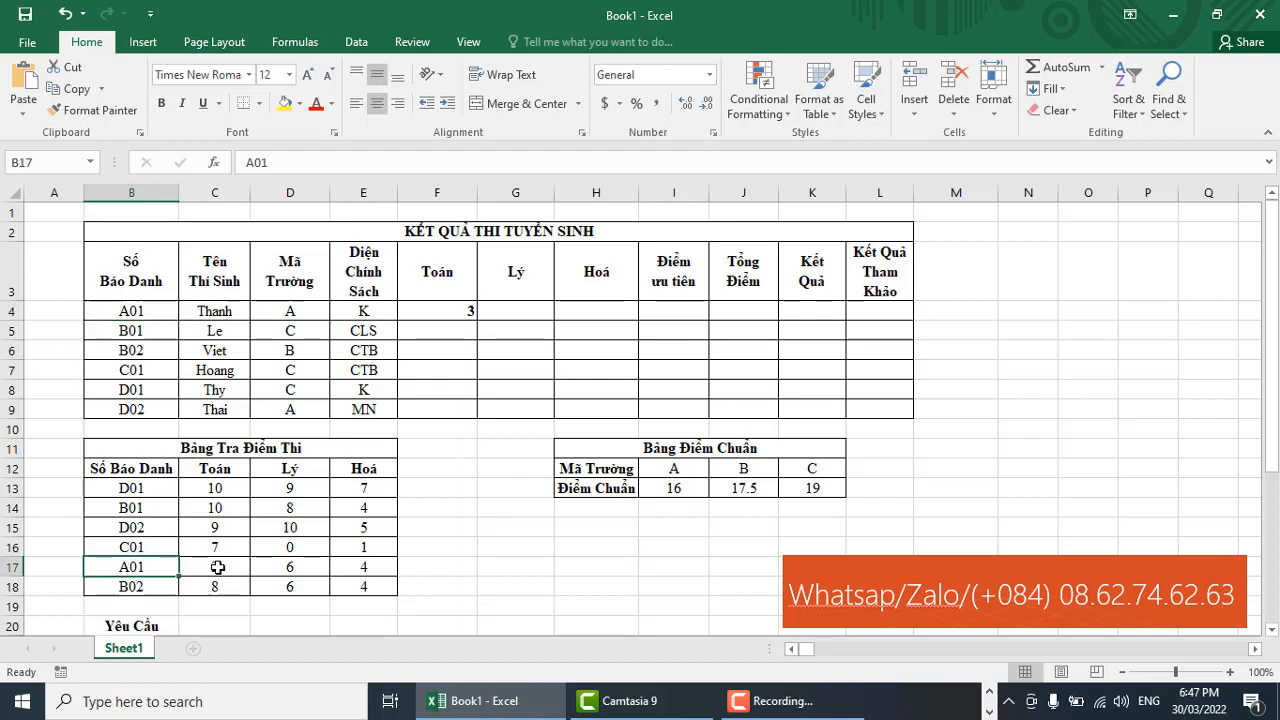
left_click(210, 567)
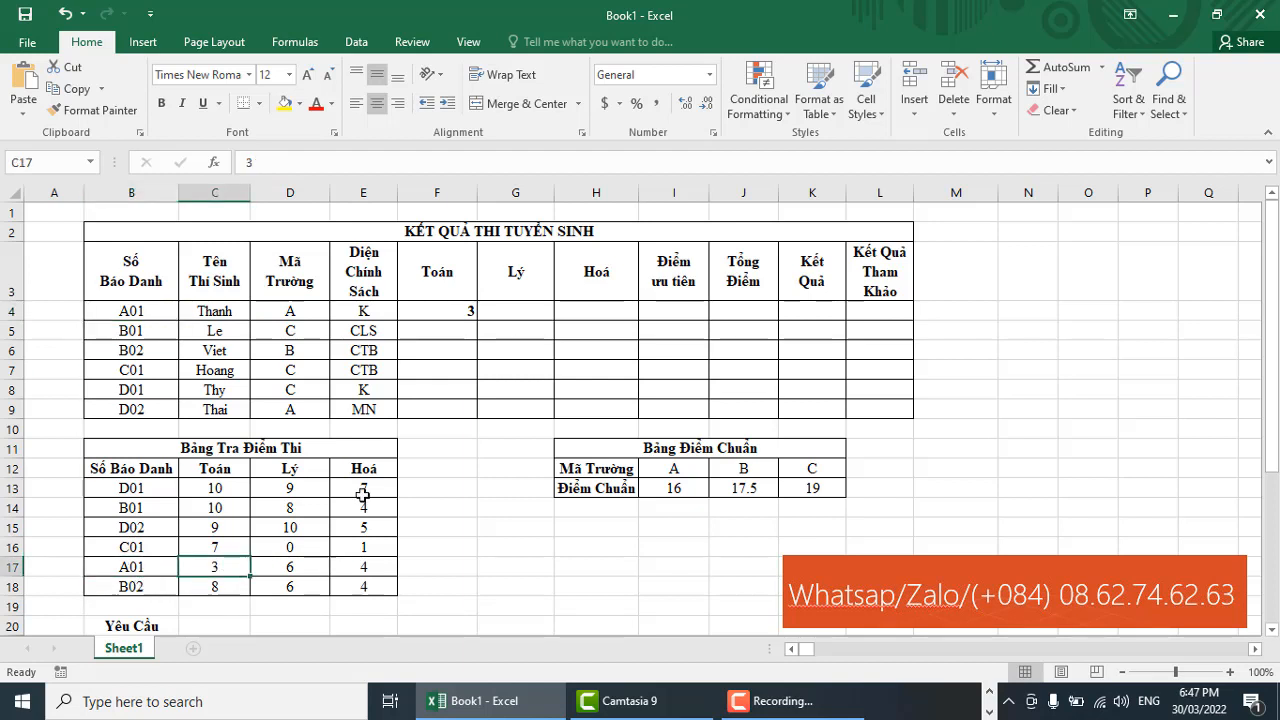
Step: Fill the Toán formula from F4 down to F9 and check candidate D02's result
left_click(452, 313)
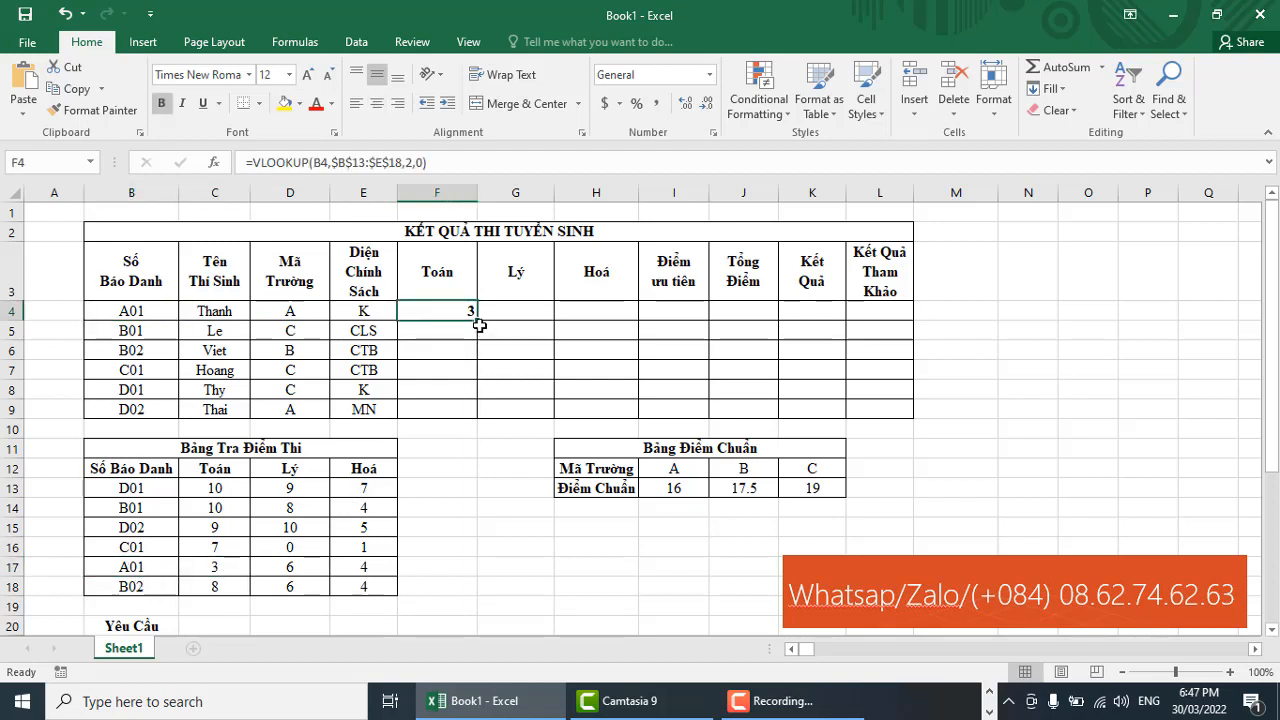
left_click_drag(476, 319, 478, 417)
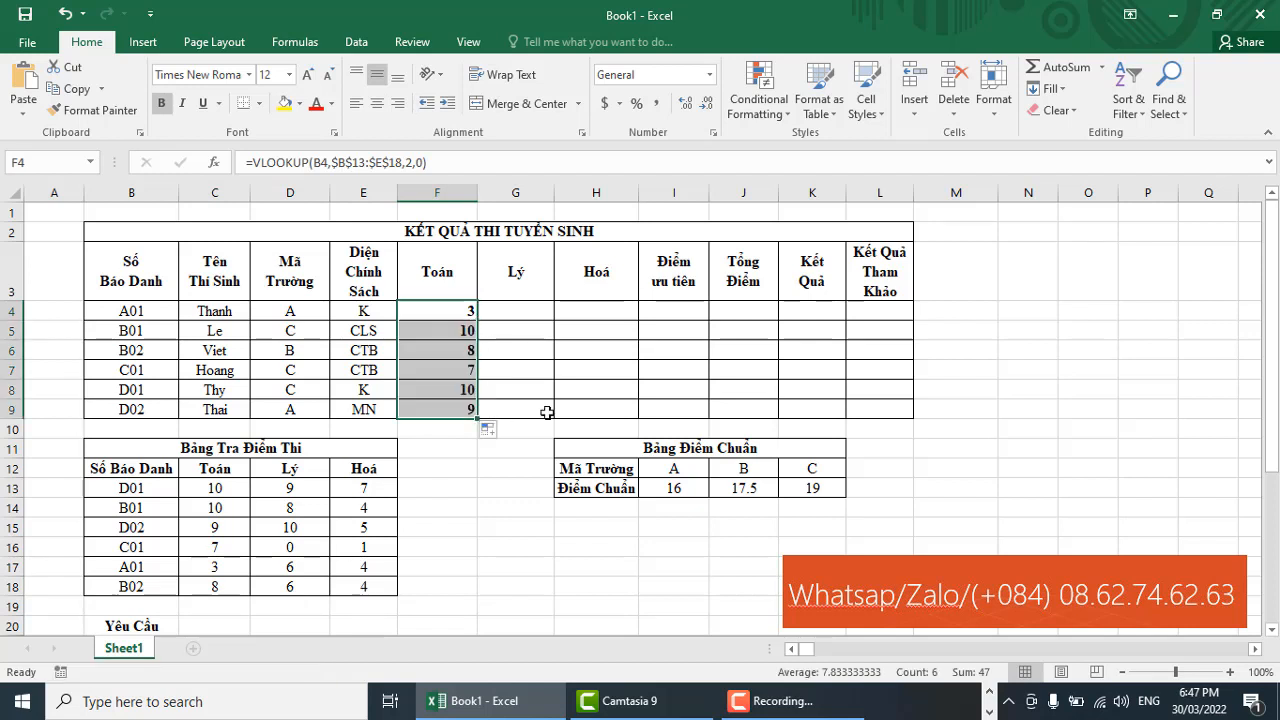
left_click(148, 409)
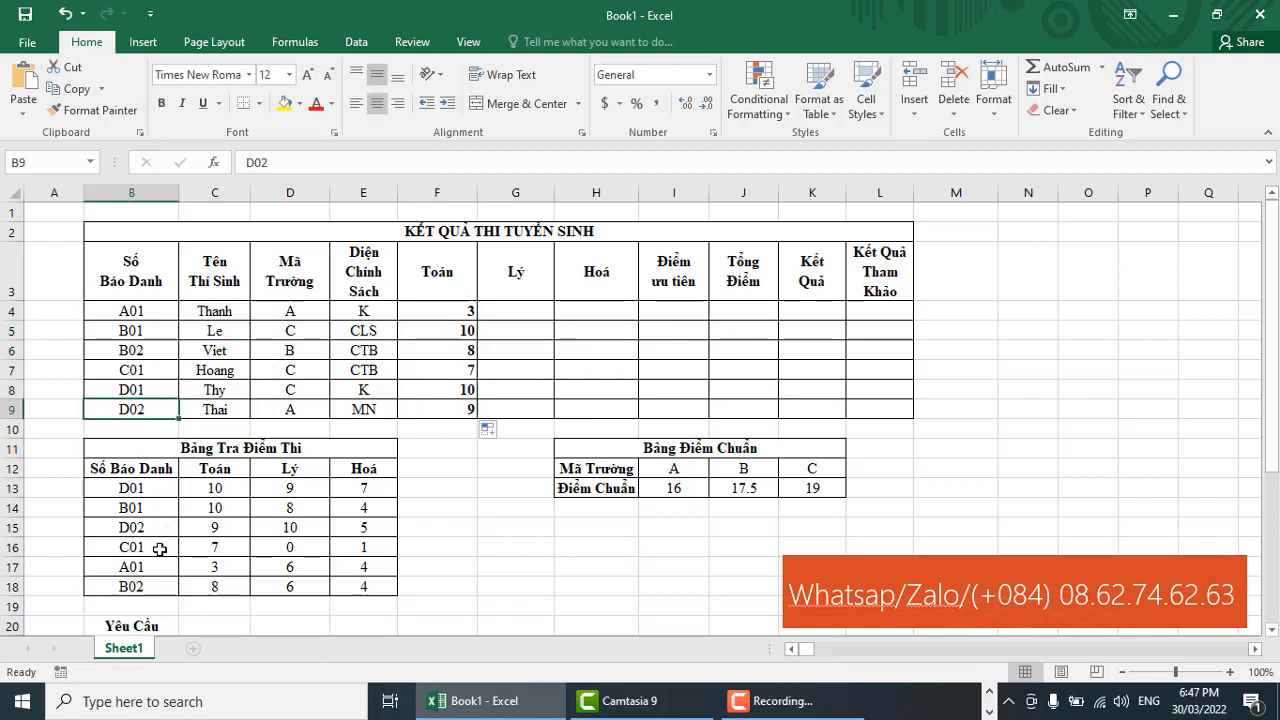
left_click(220, 409)
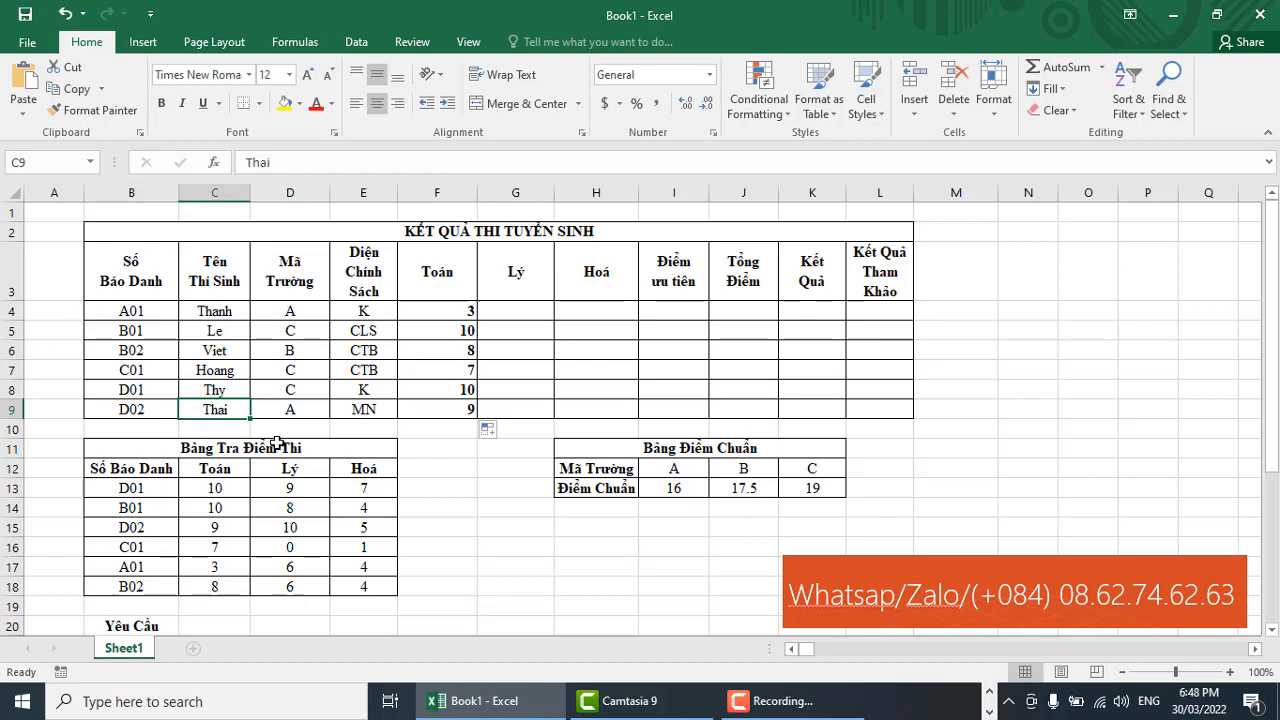
Step: Compare D02's Toán score in Bảng Tra Điểm Thi with the result in F9
left_click(143, 528)
left_click(226, 530)
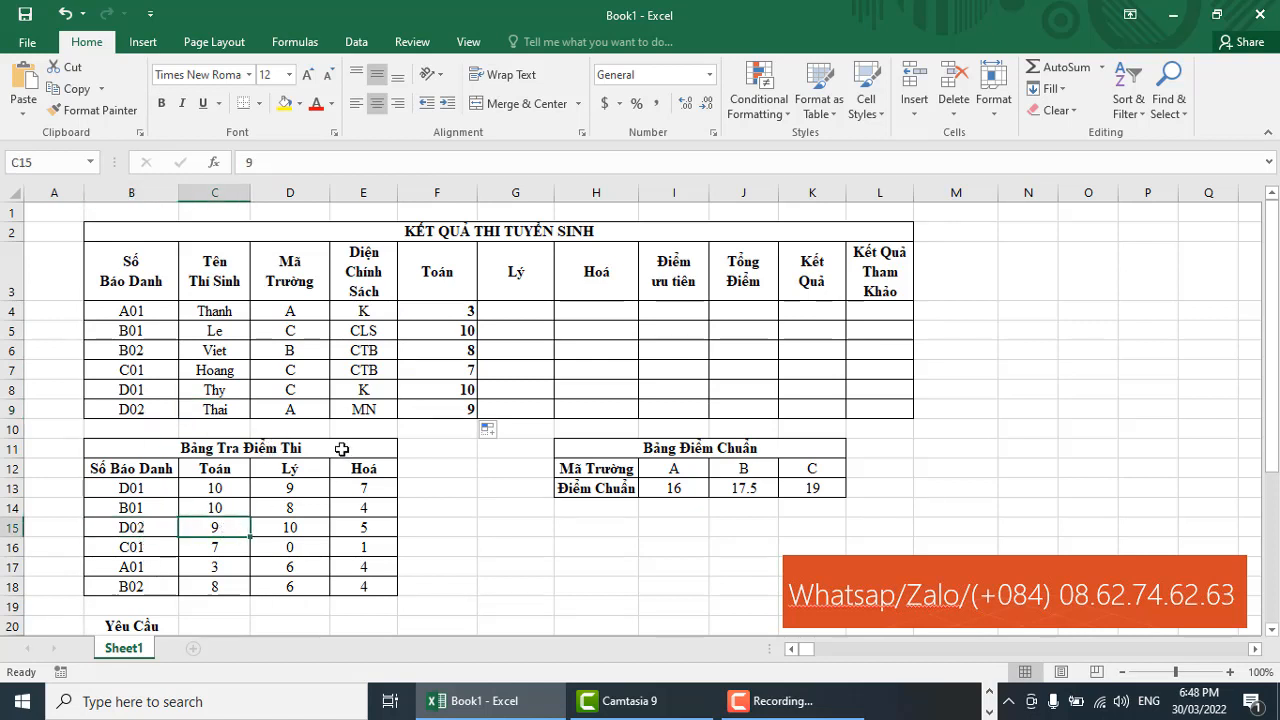
left_click(455, 411)
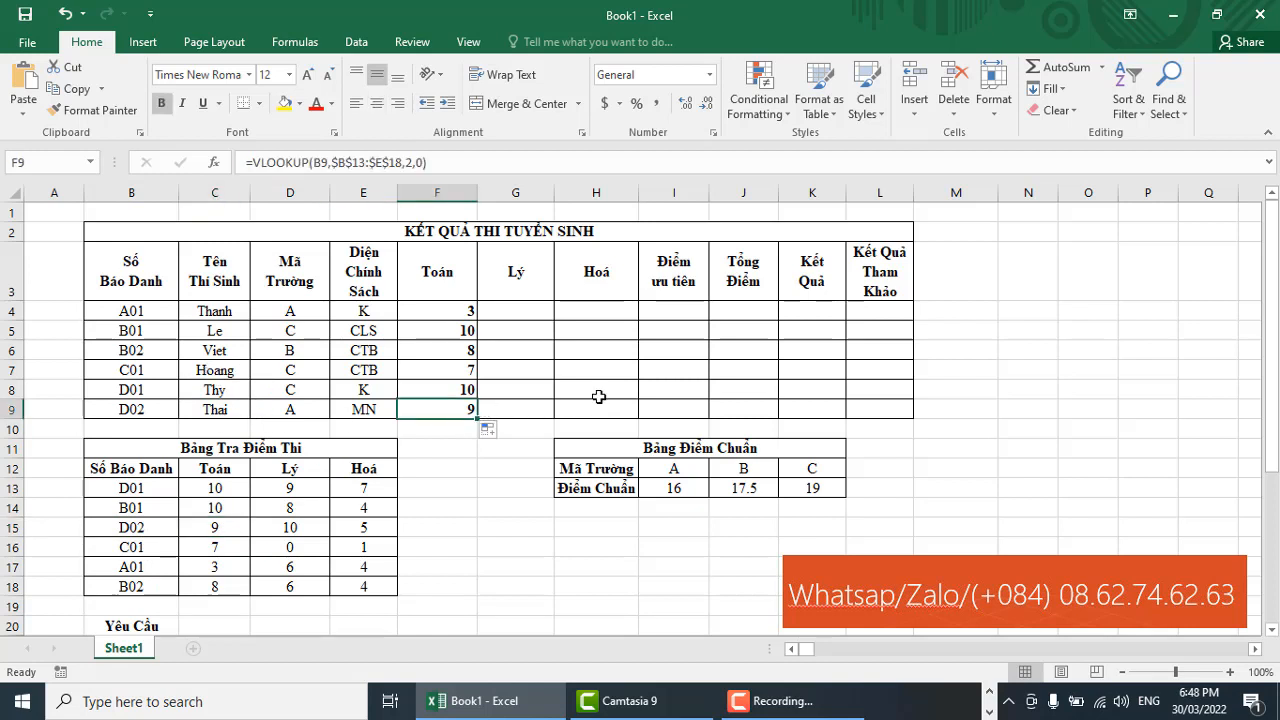
Step: Enter =VLOOKUP(B4,$B$13:$E$18,3,0) in G4 to look up the first candidate's Lý score
double_click(531, 310)
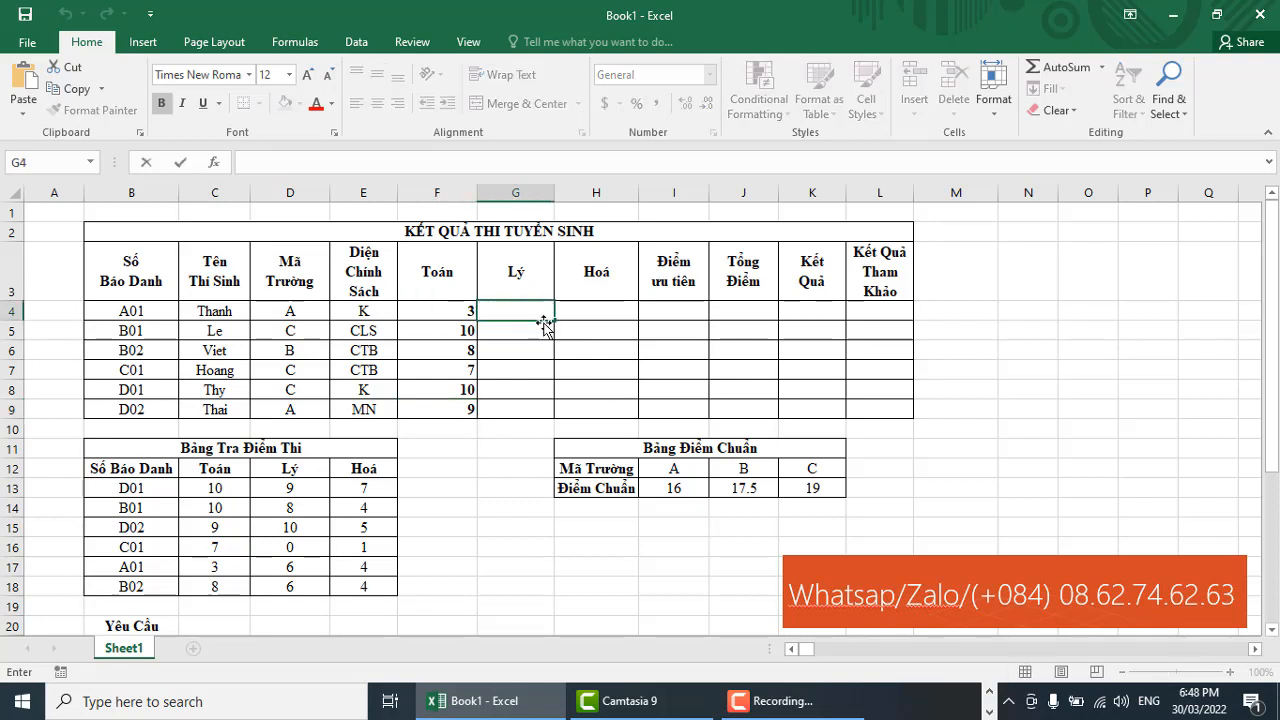
left_click(300, 488)
left_click(304, 508)
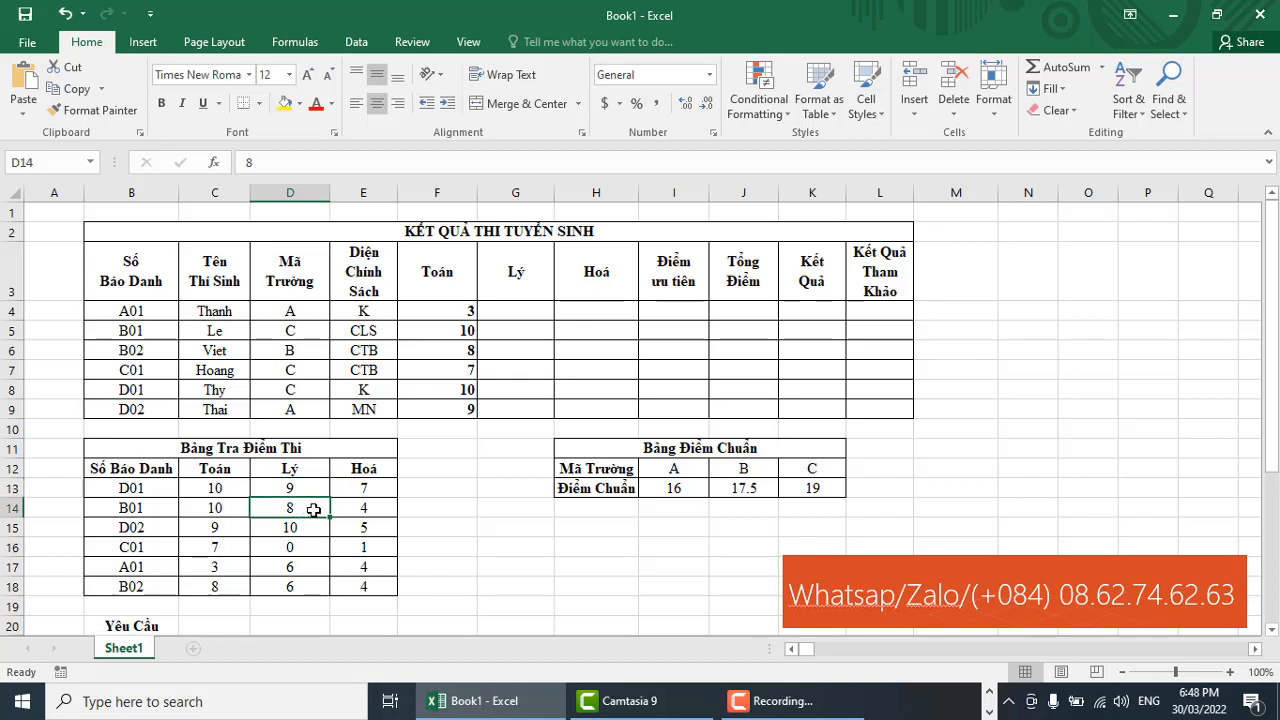
left_click(511, 311)
type("=VLOOKUP(B4,$B$13:$E$18,2,0)")
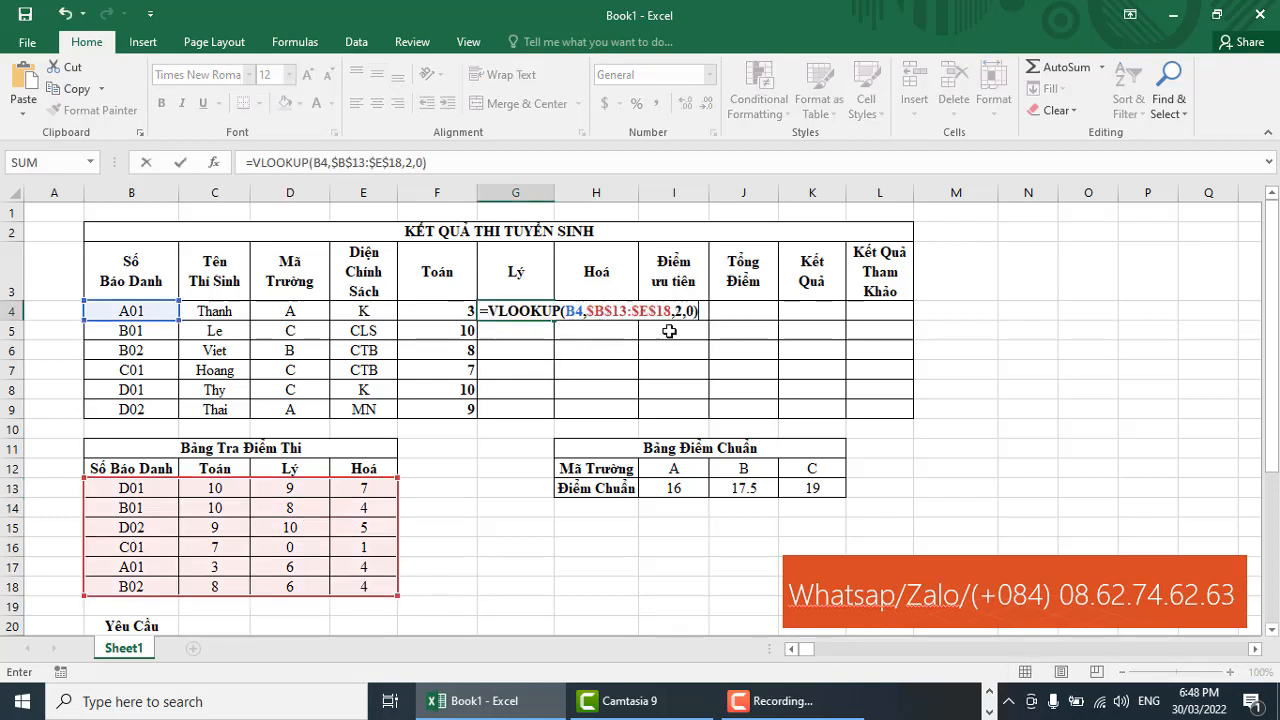
left_click(679, 313)
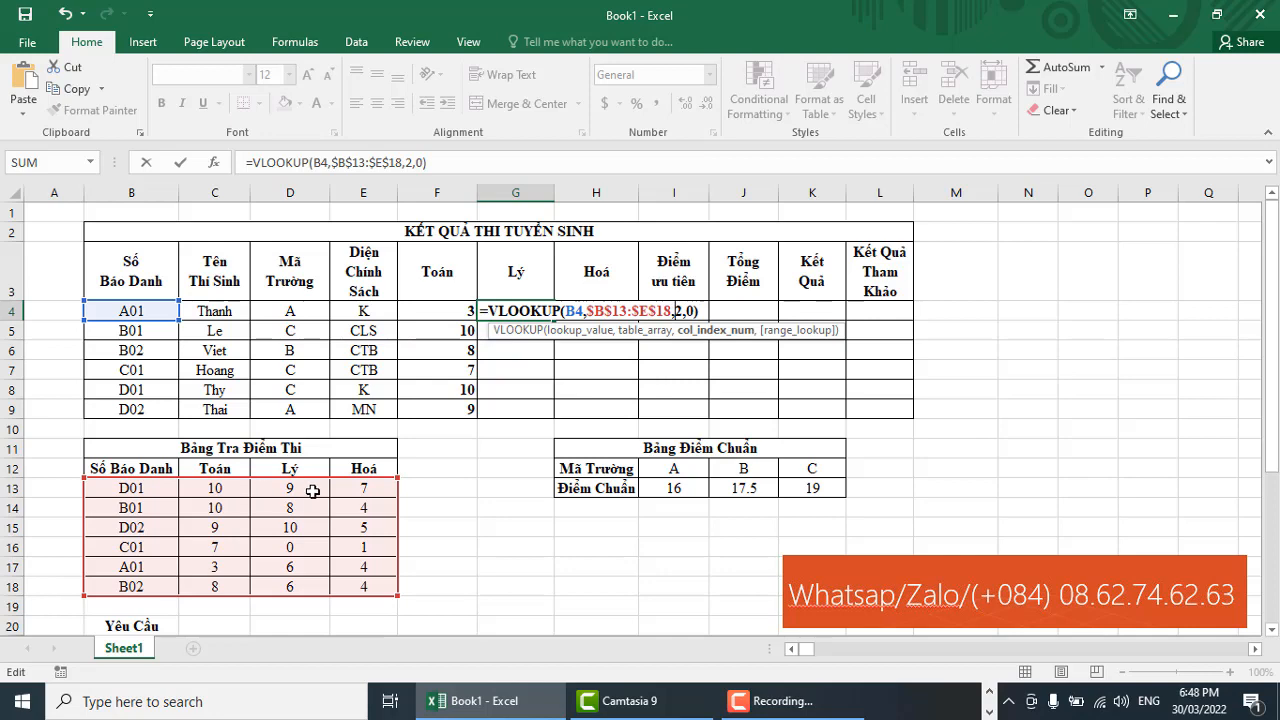
key("BackSpace")
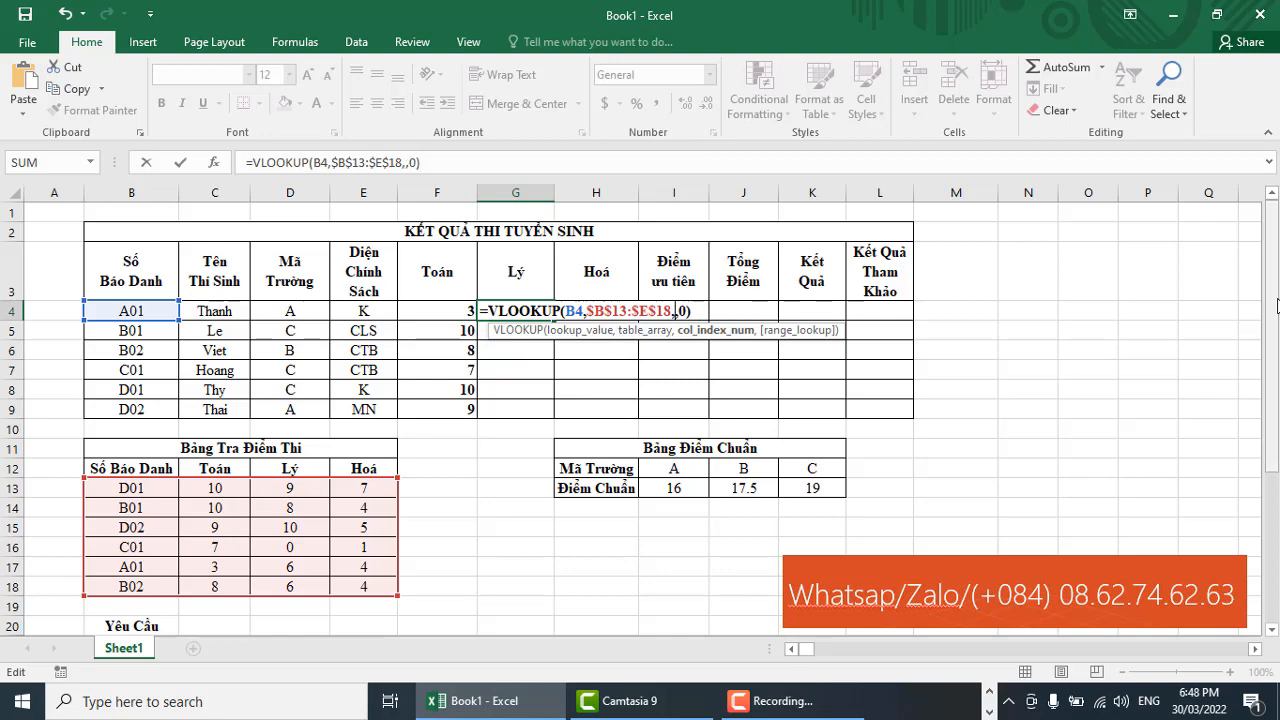
type("3")
key("Return")
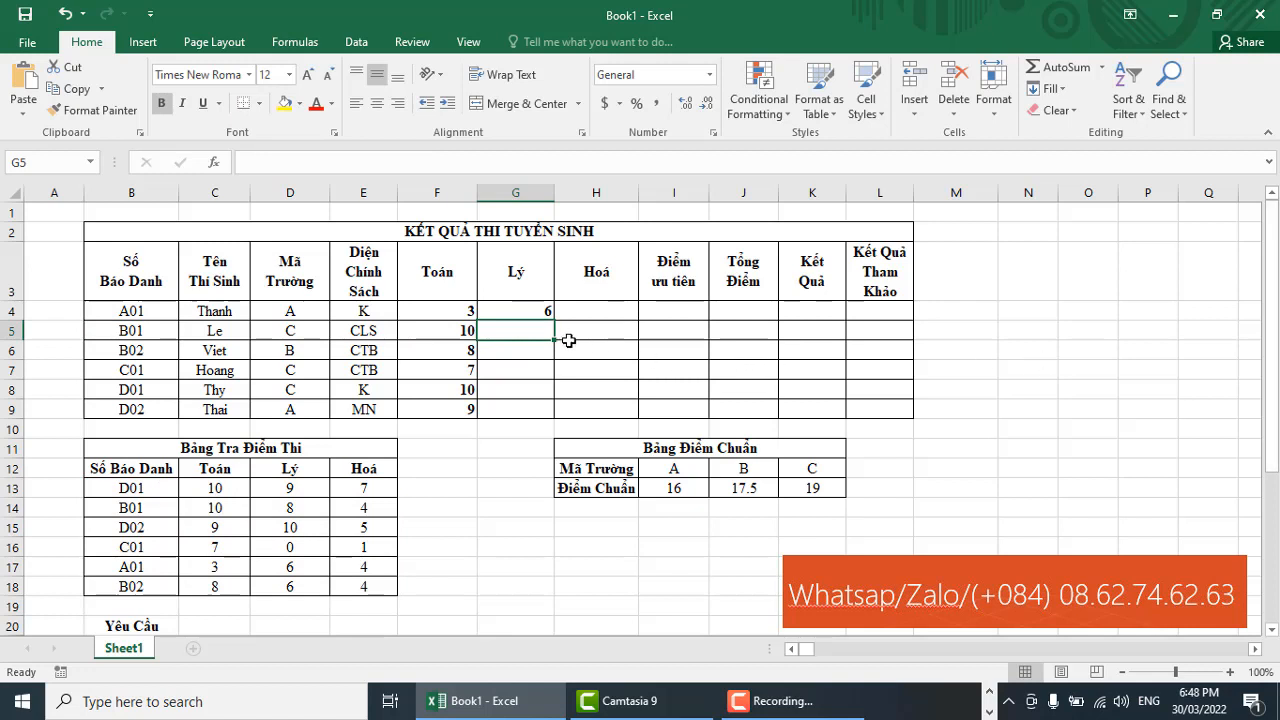
Step: Fill the Lý formula from G4 down to G9
left_click(538, 312)
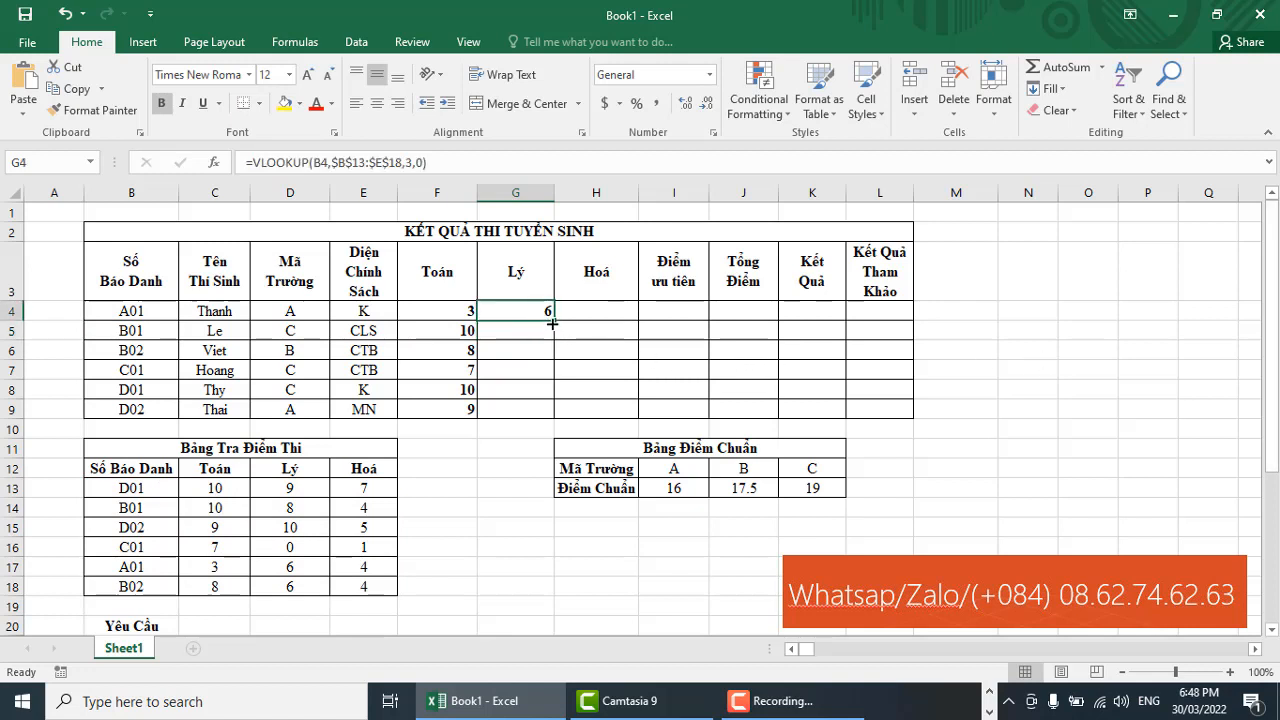
double_click(553, 318)
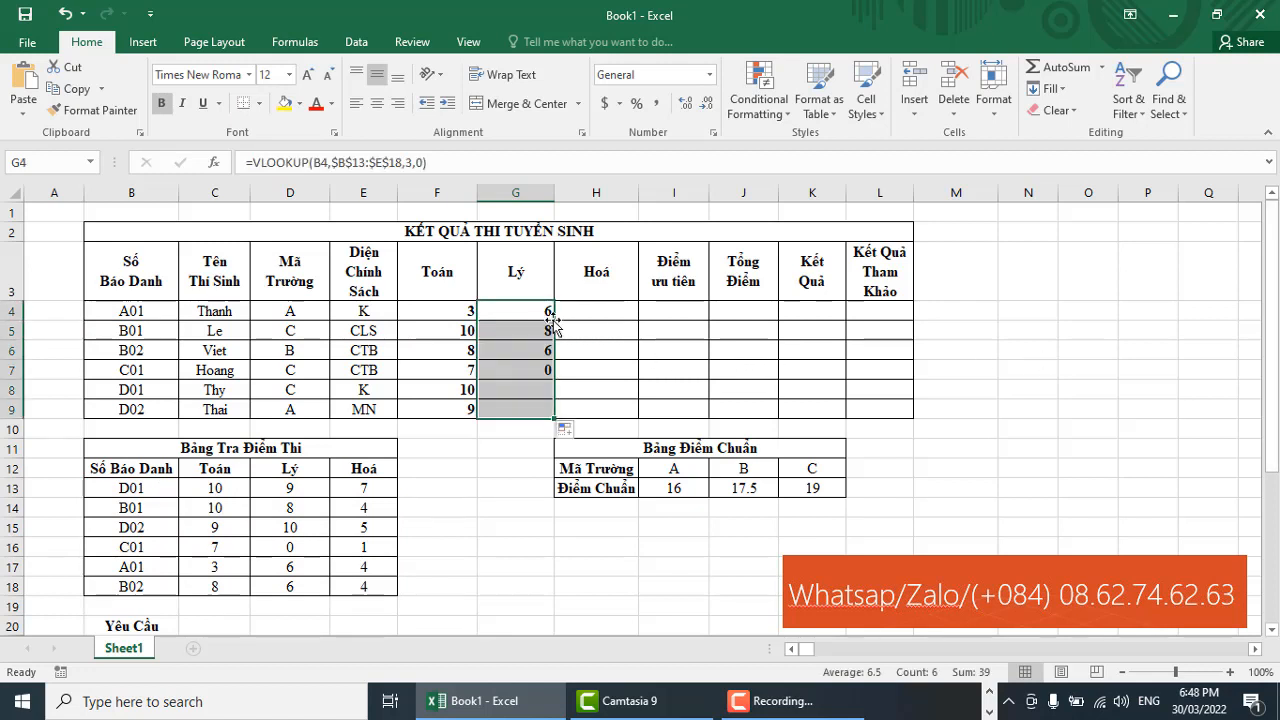
left_click(532, 398)
Step: Enter =VLOOKUP(B4,$B$13:$E$18,4,0) in H4 to look up the first candidate's Hoá score
left_click(610, 311)
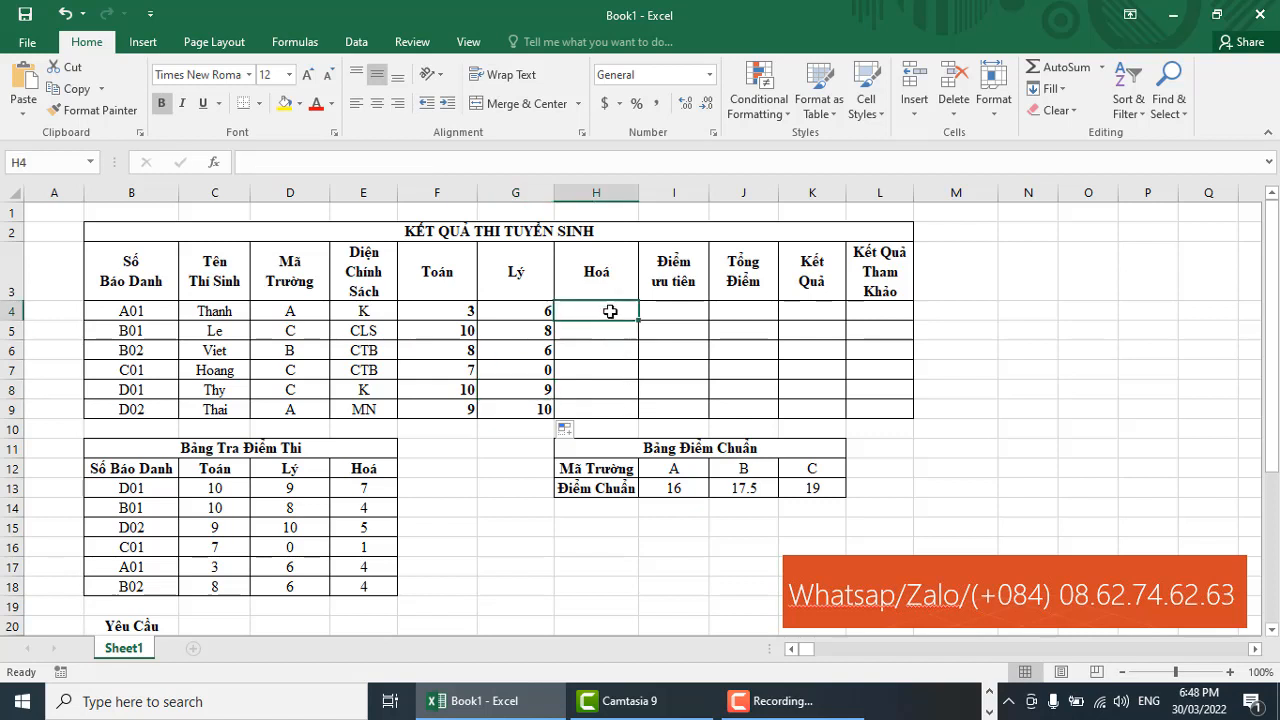
double_click(610, 311)
type("=VLOOKUP(B4,$B$13:$E$18,2,0)")
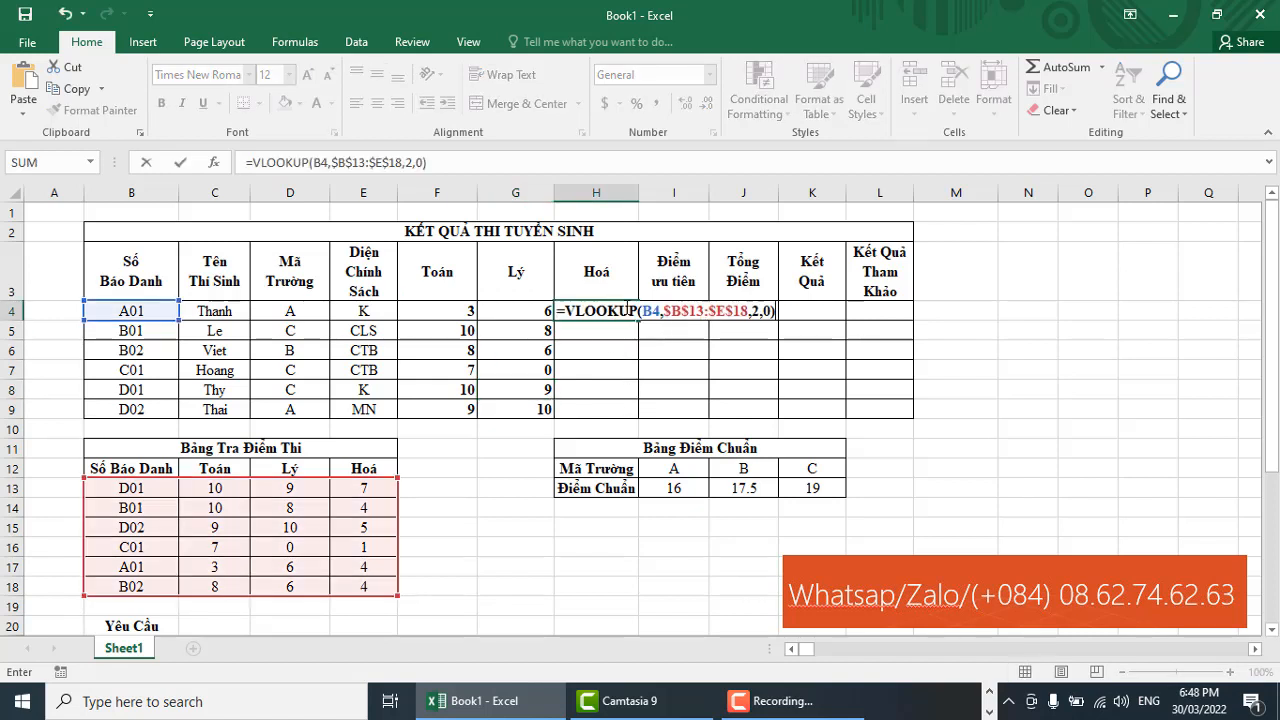
left_click(758, 312)
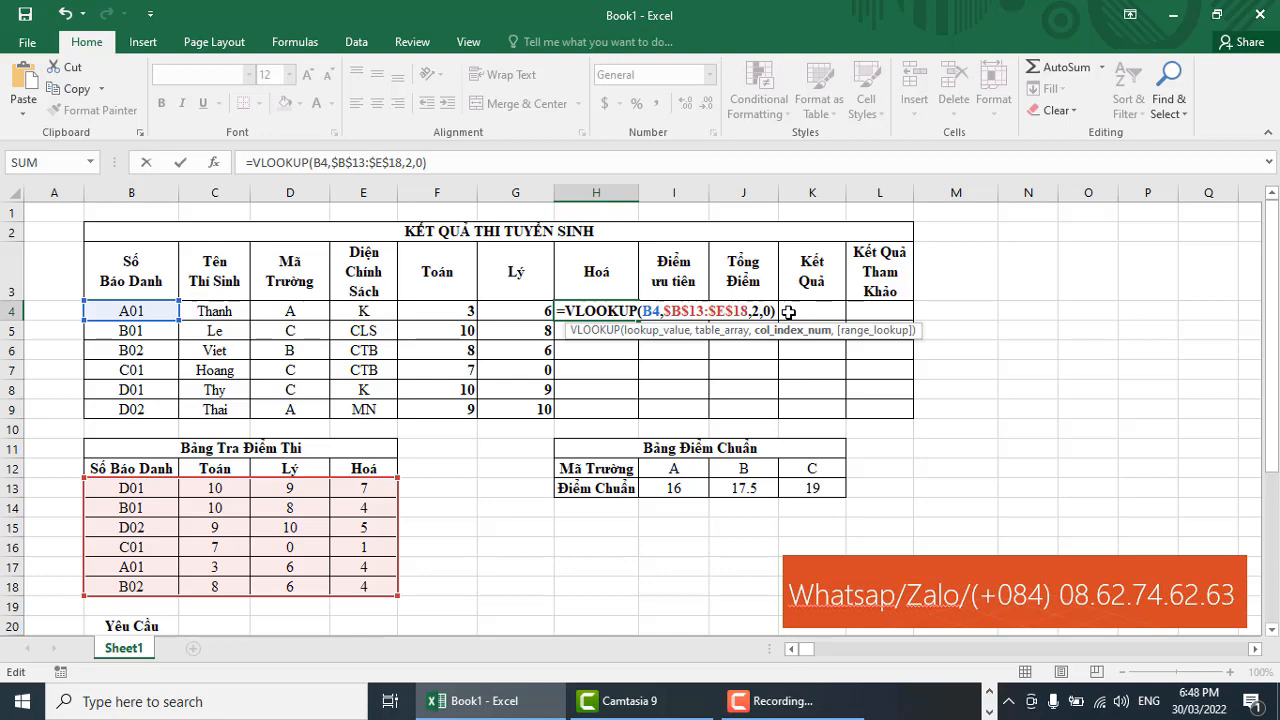
key("BackSpace")
type("4")
key("Return")
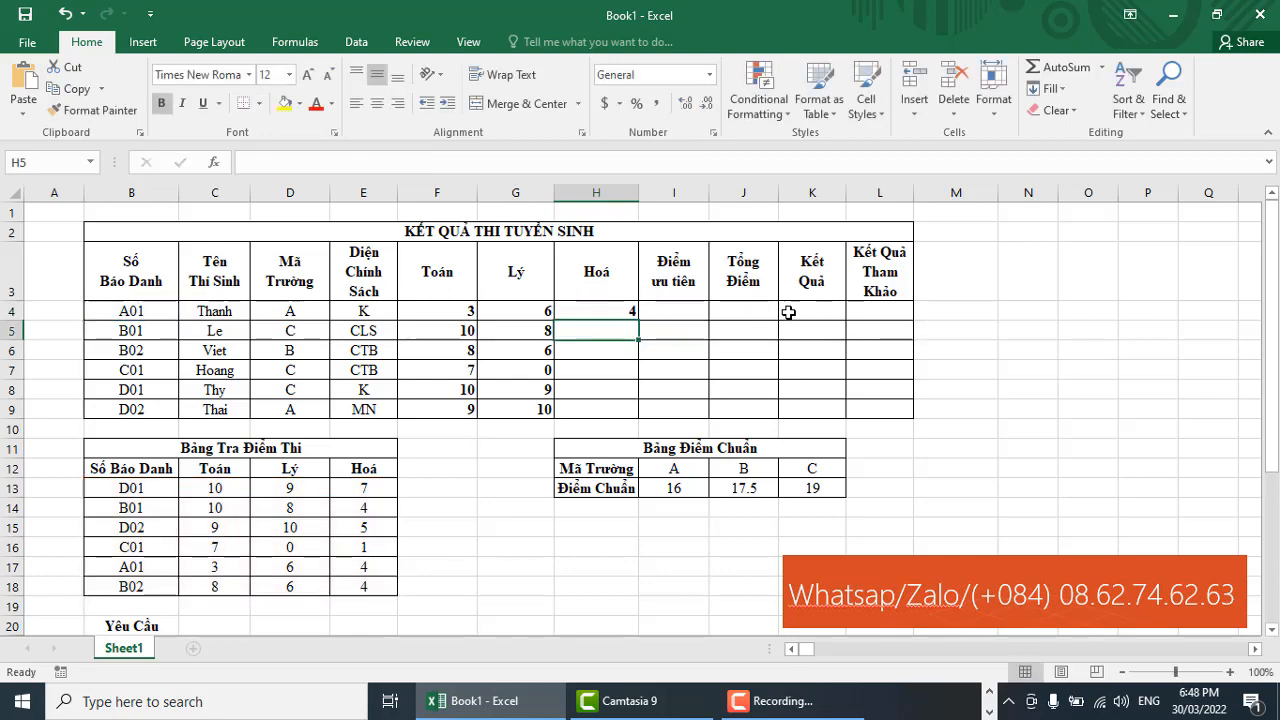
Step: Compare the column indexes in the G4 and H4 formulas with the column order of Bảng Tra Điểm Thi
left_click(542, 310)
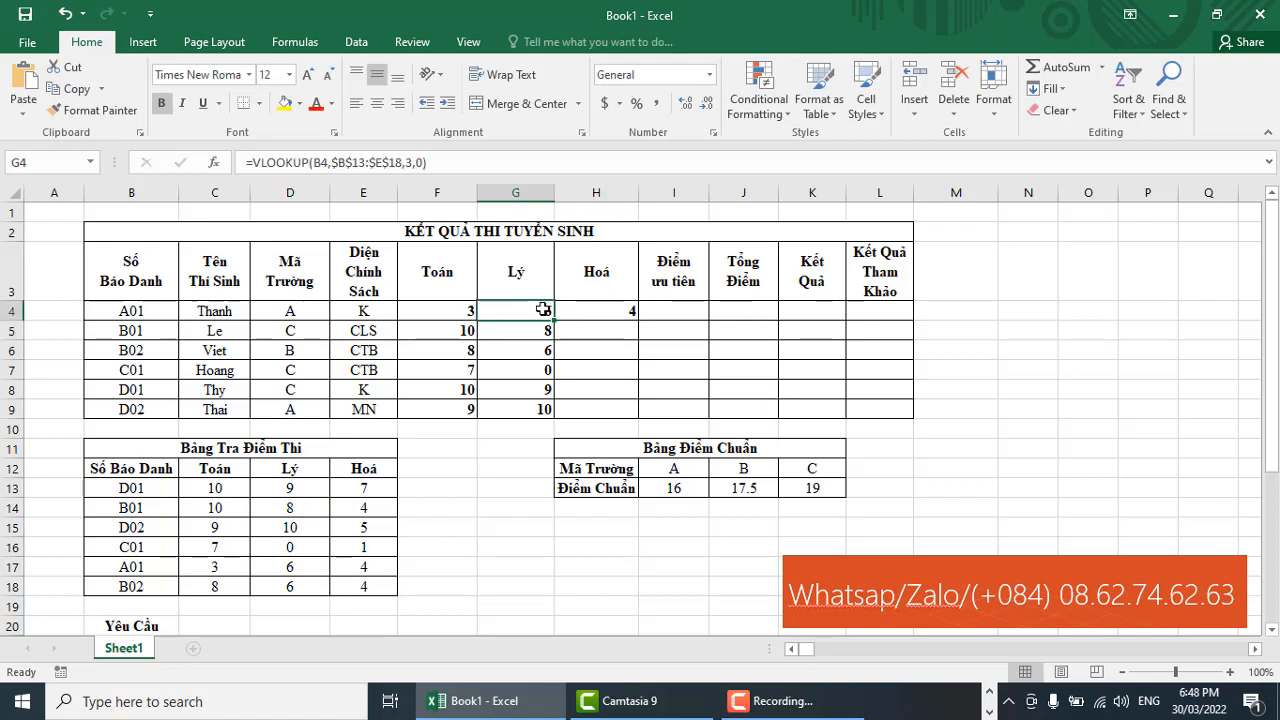
left_click(628, 313)
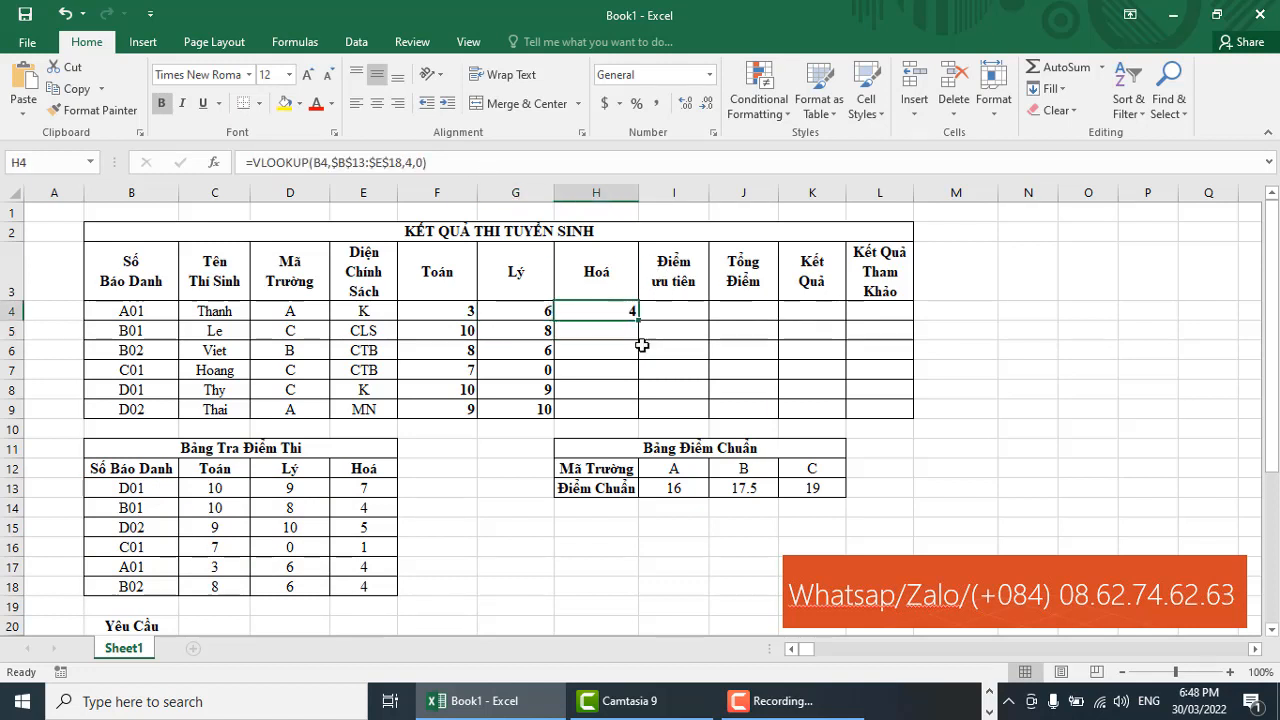
left_click(150, 488)
left_click(214, 488)
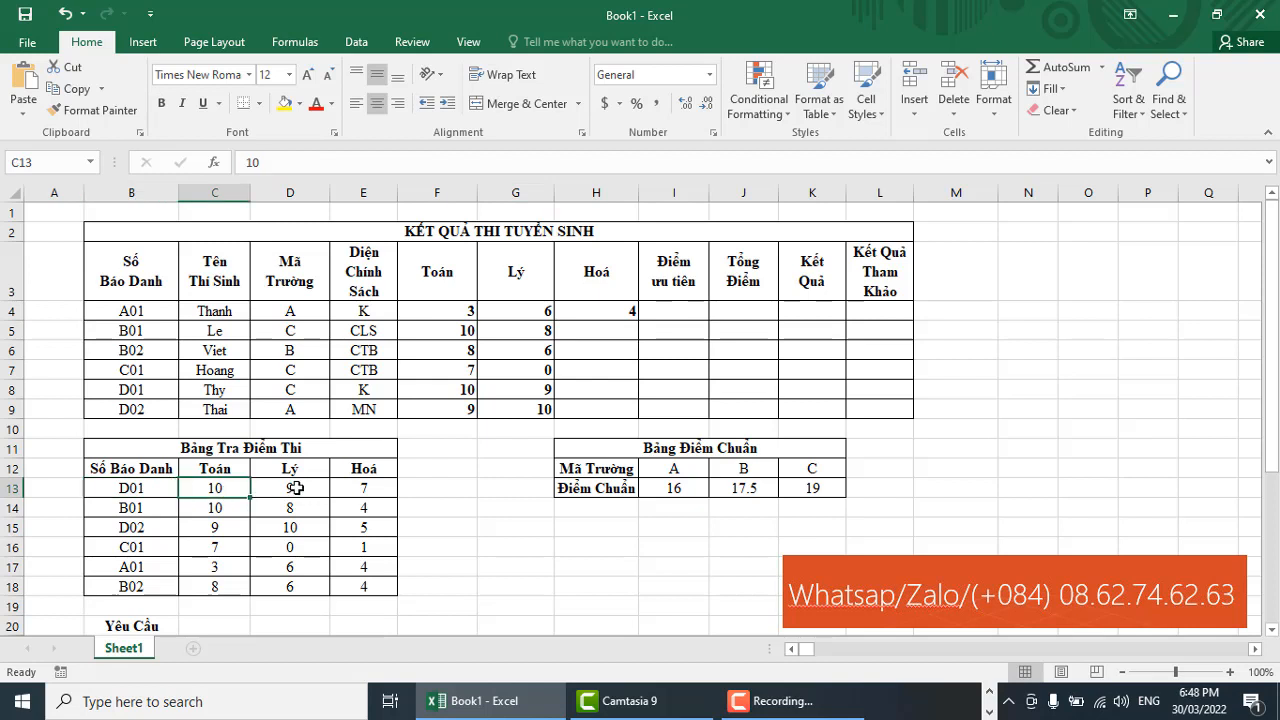
left_click(290, 488)
left_click(363, 488)
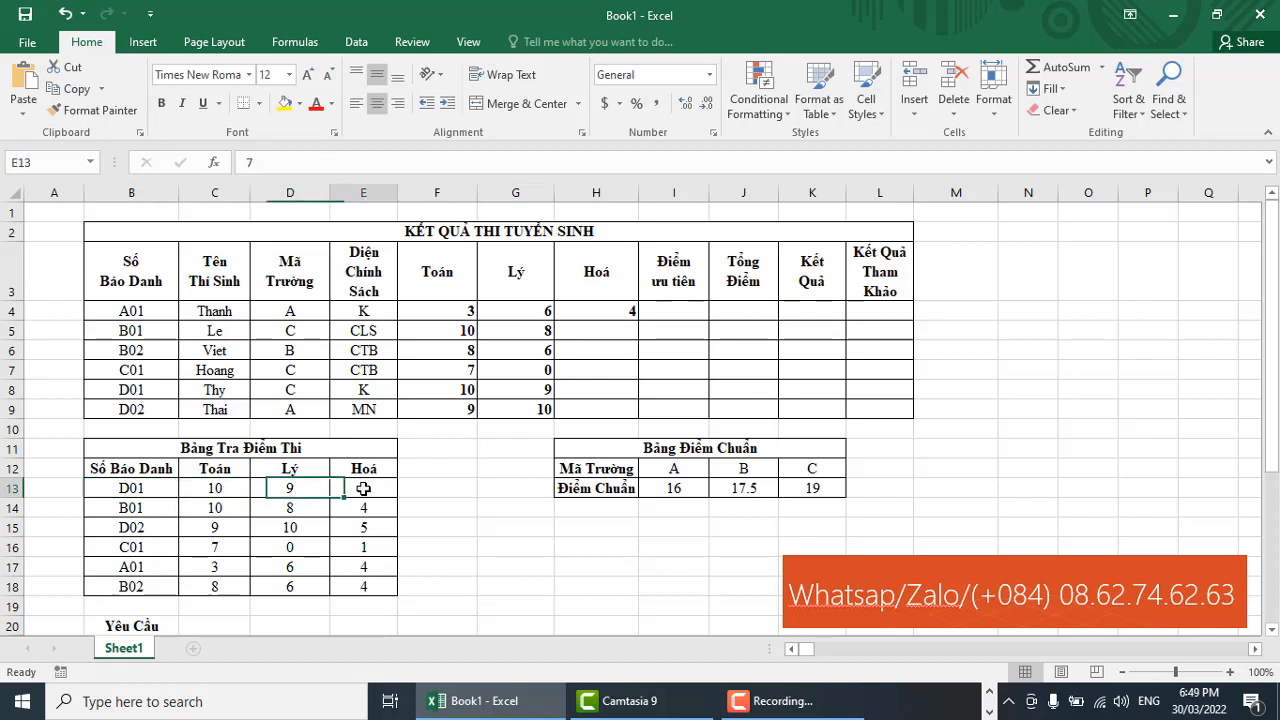
Step: Fill the Hoá formula from H4 down to H9 and review the scores against Bảng Tra Điểm Thi
left_click(624, 312)
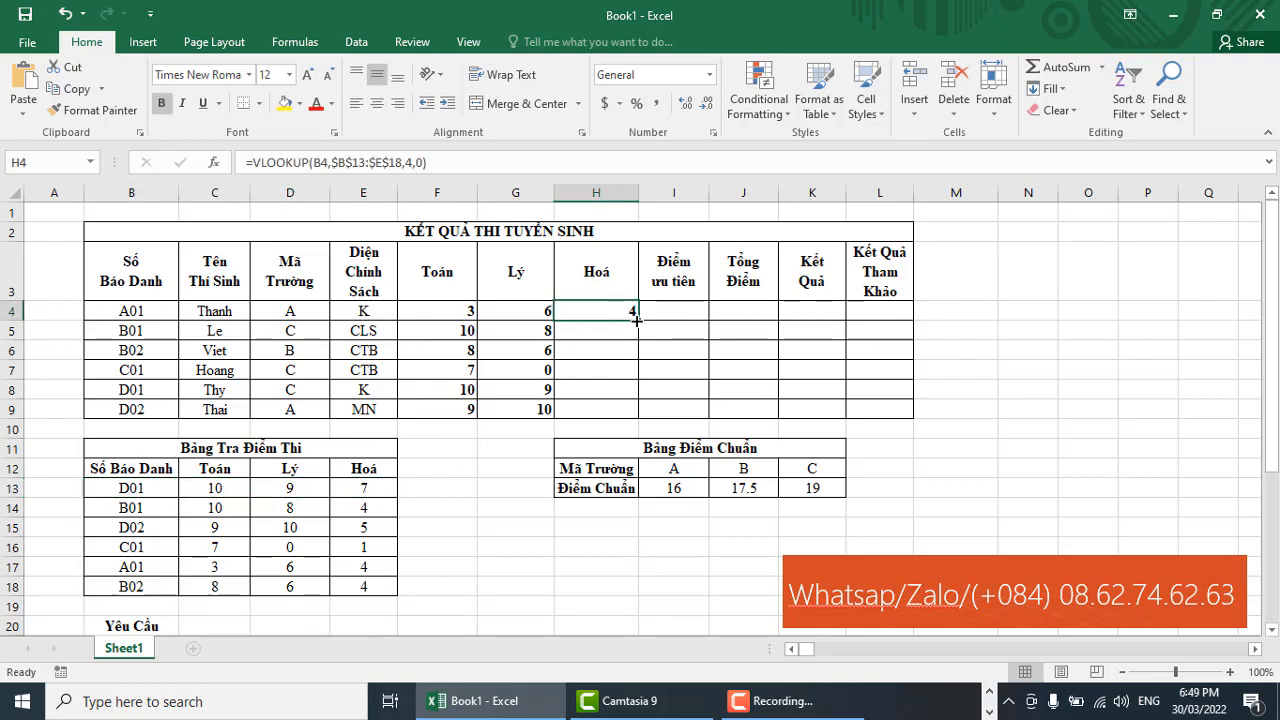
left_click_drag(637, 320, 616, 392)
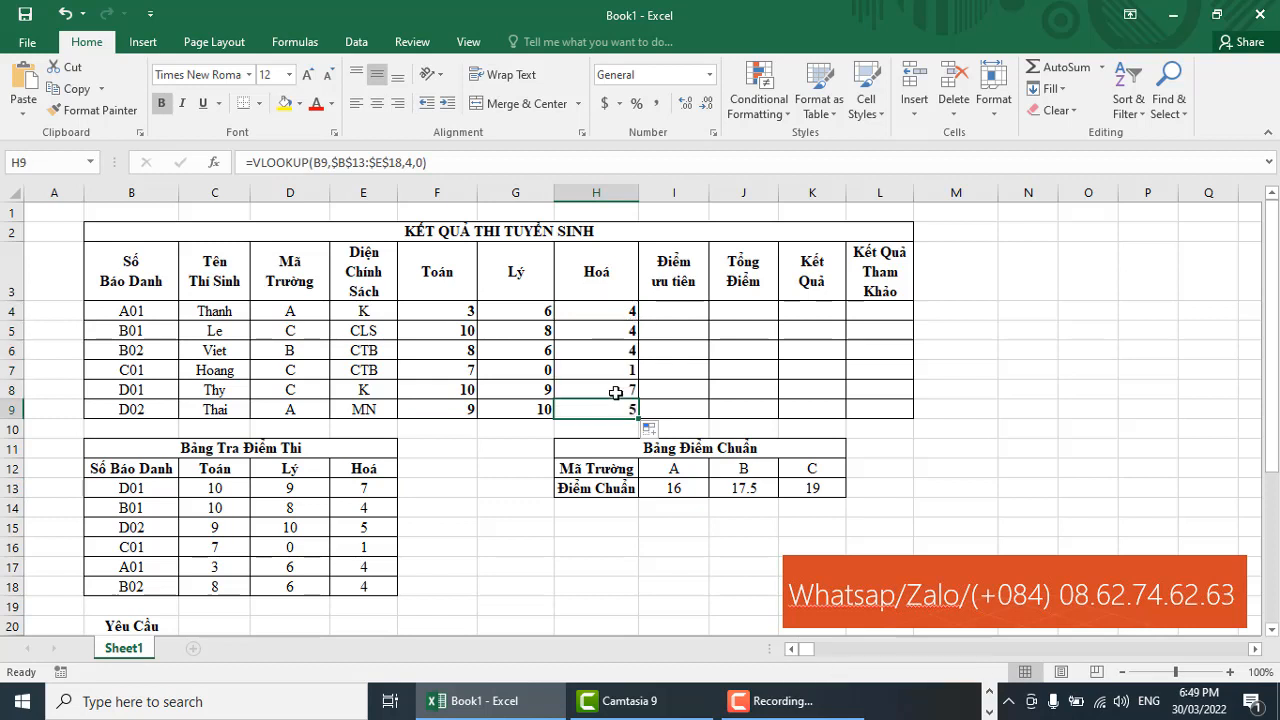
left_click(461, 313)
left_click(629, 312)
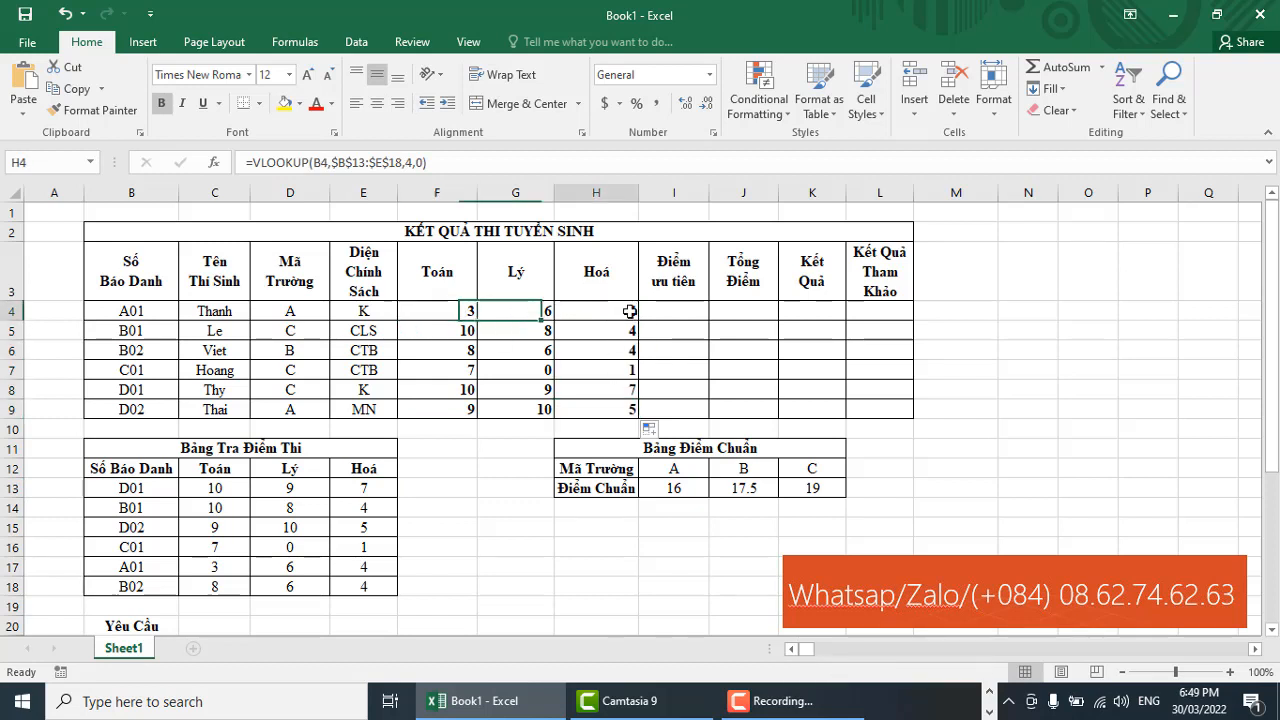
left_click(165, 532)
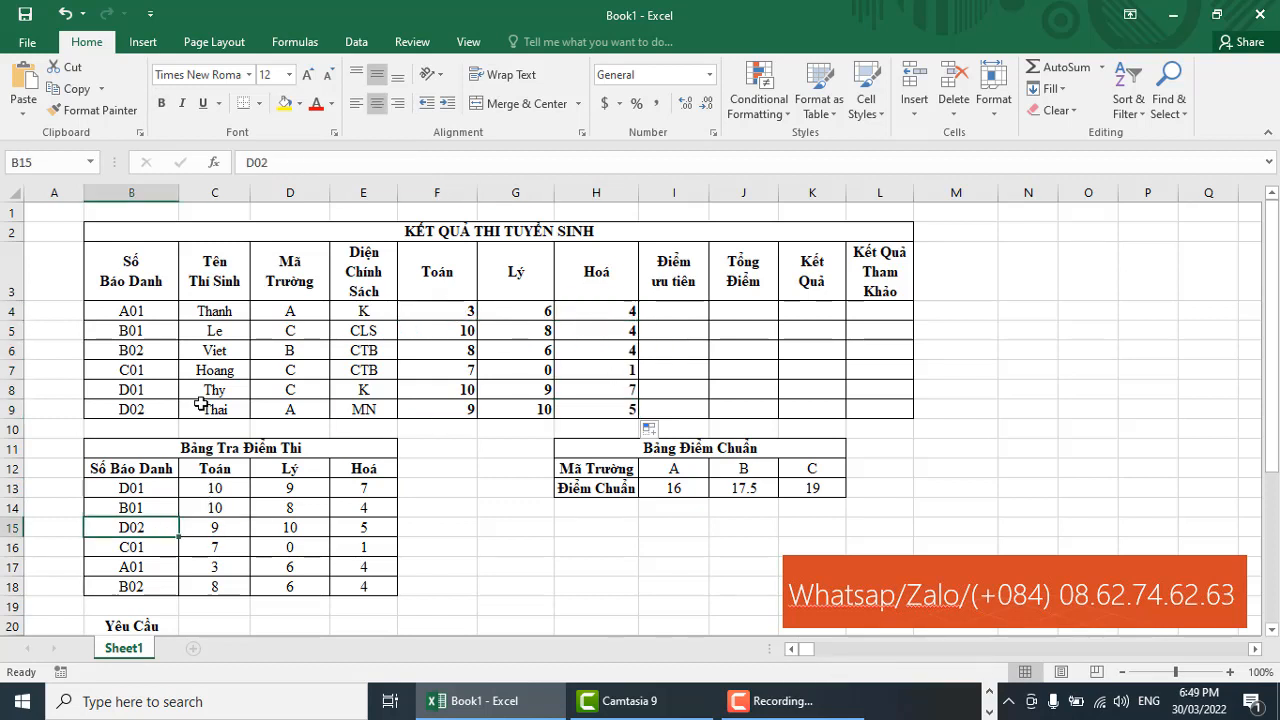
left_click(146, 347)
left_click(214, 311)
left_click(608, 391)
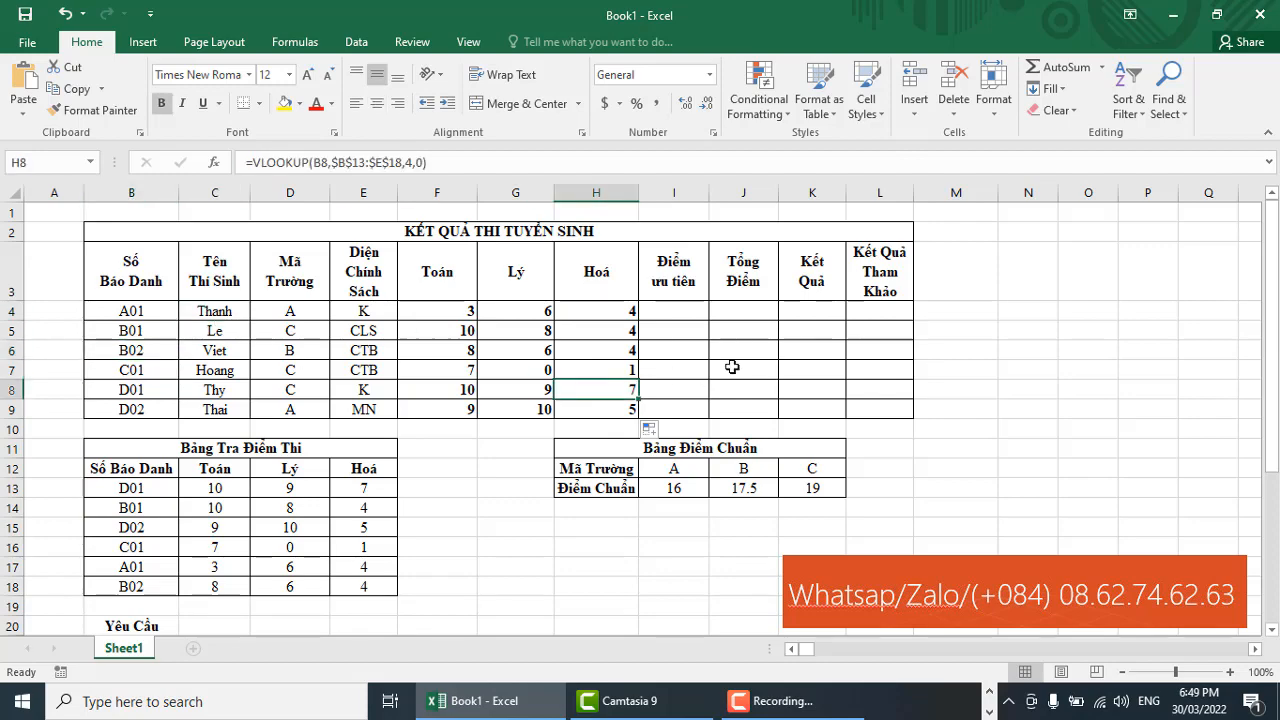
Step: Highlight the Câu 1 requirement text in C21:K21 with yellow fill
left_click(688, 318)
scroll(688, 410, "down", 2)
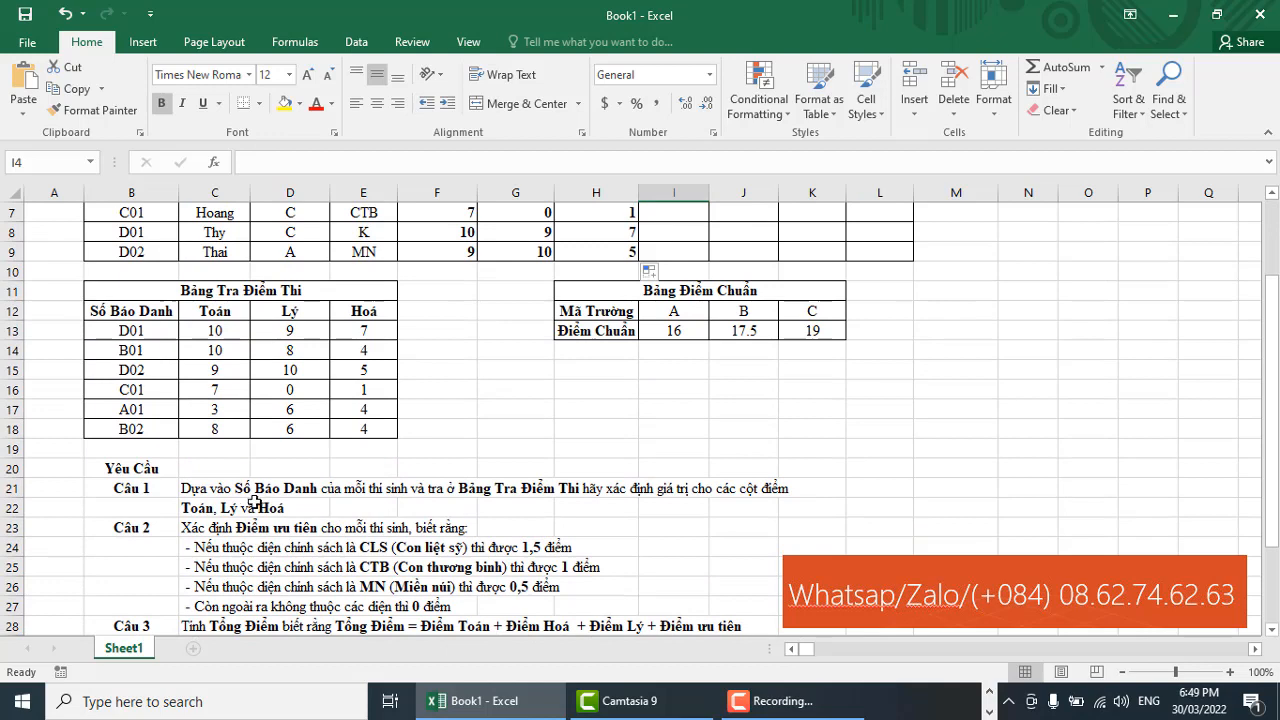
left_click_drag(197, 489, 790, 490)
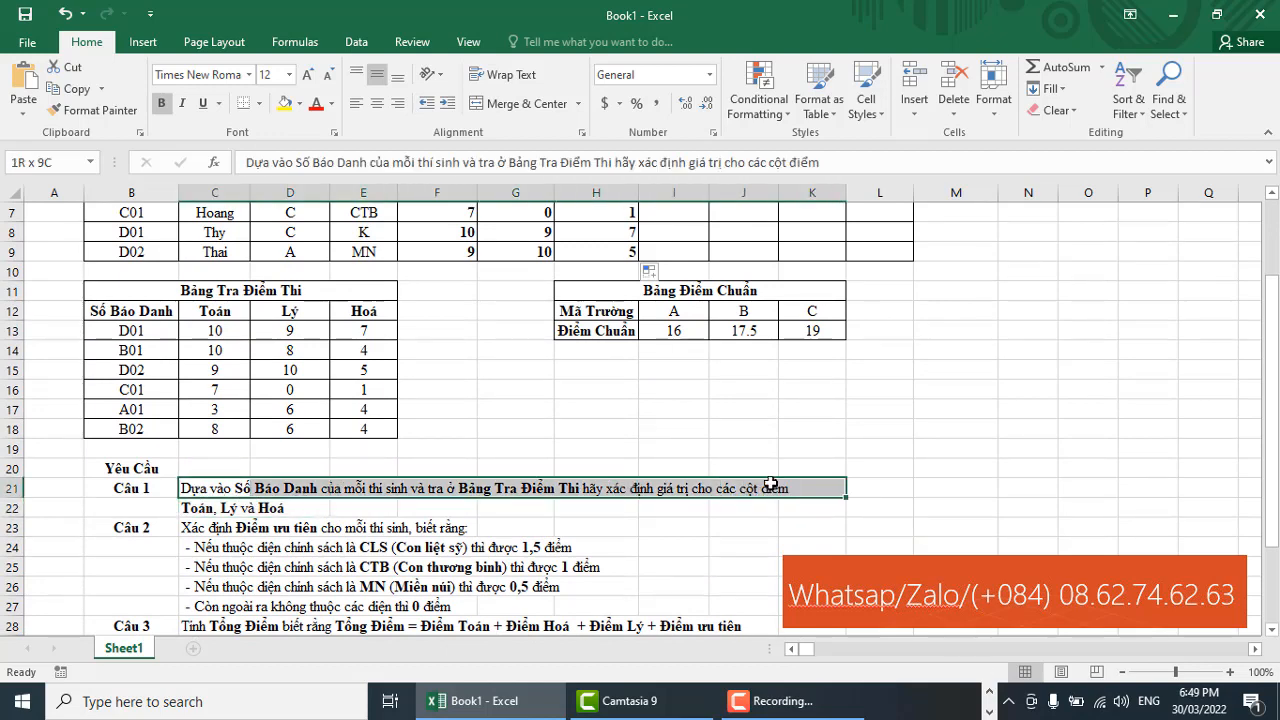
left_click(285, 103)
Step: Read the Câu 2 rules for Điểm ưu tiên, focusing on the CLS and CTB policy categories
scroll(653, 488, "down", 1)
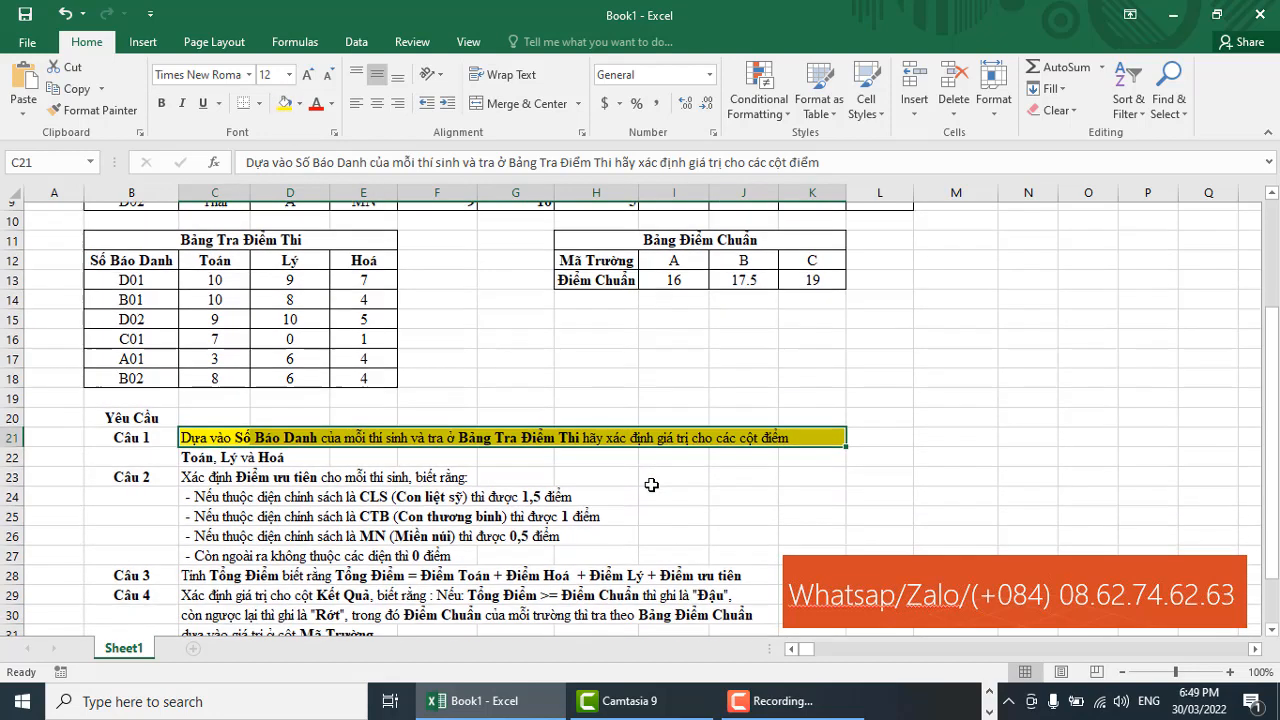
left_click(205, 470)
left_click_drag(208, 470, 501, 471)
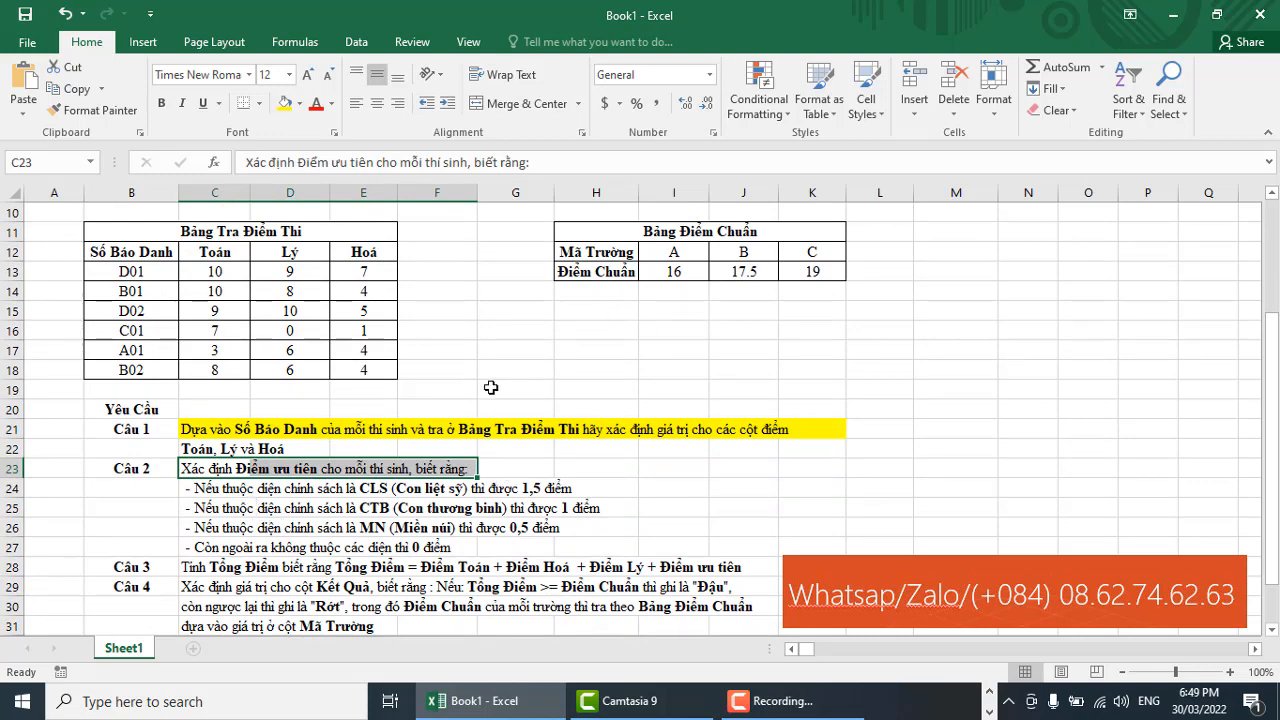
left_click(252, 489)
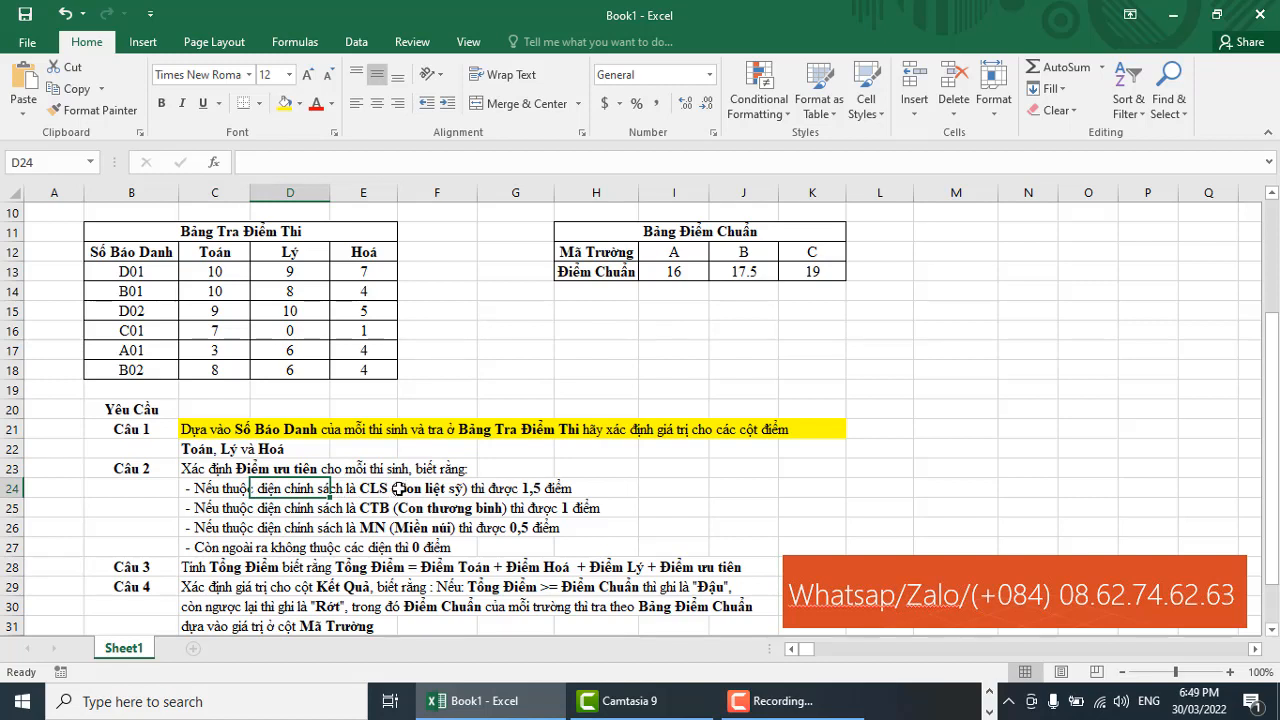
left_click(420, 488)
left_click(578, 487)
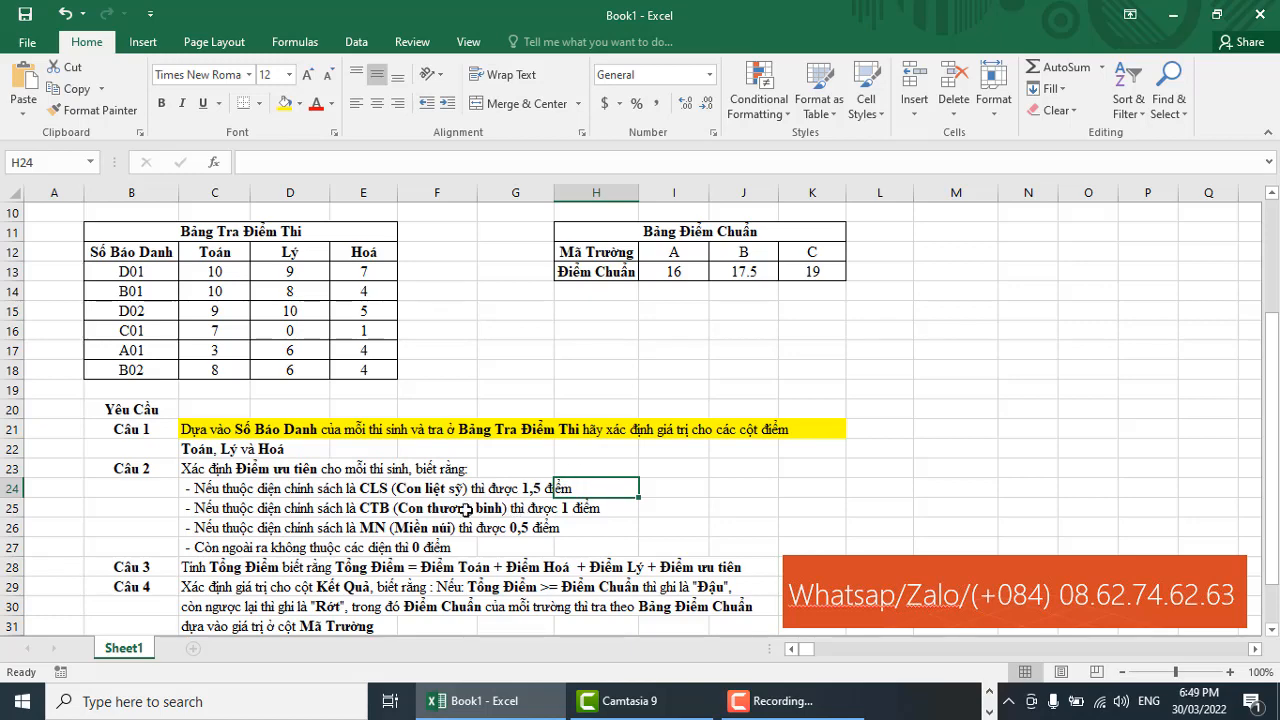
left_click(312, 510)
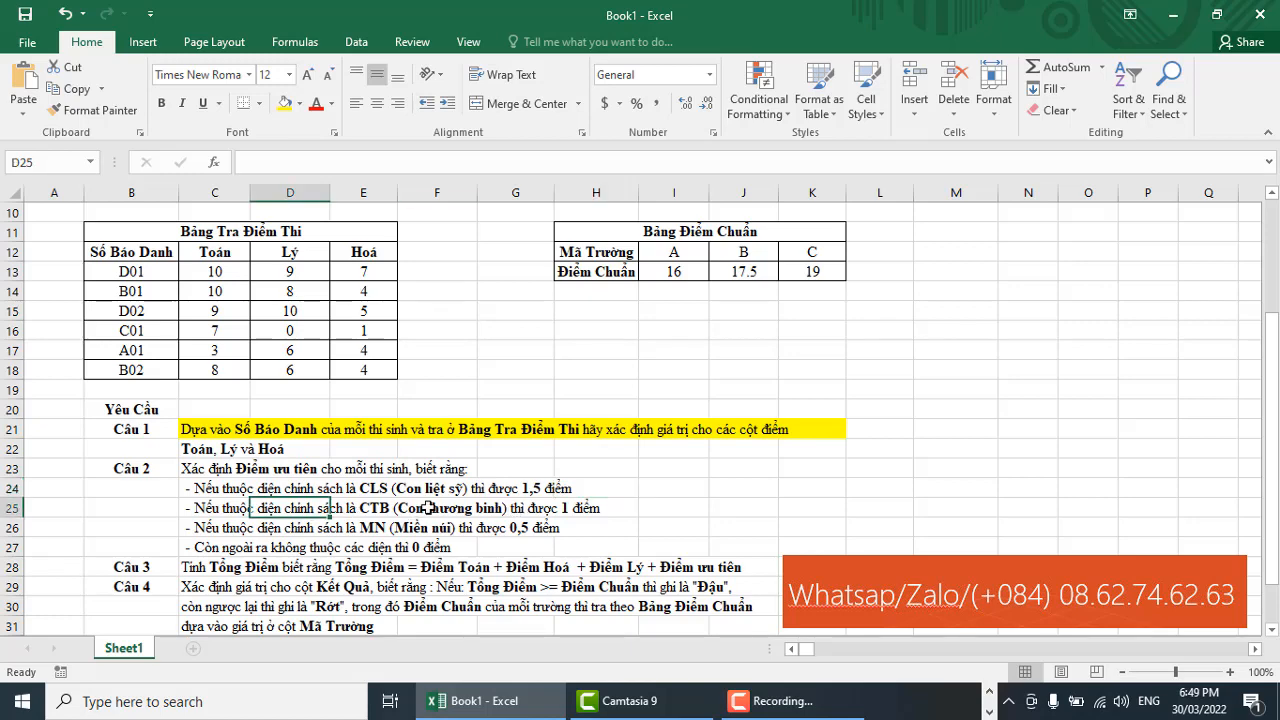
left_click(595, 508)
Step: Compare the Diện Chính Sách column of the results table with the policy codes in the Câu 2 rules
scroll(595, 502, "up", 3)
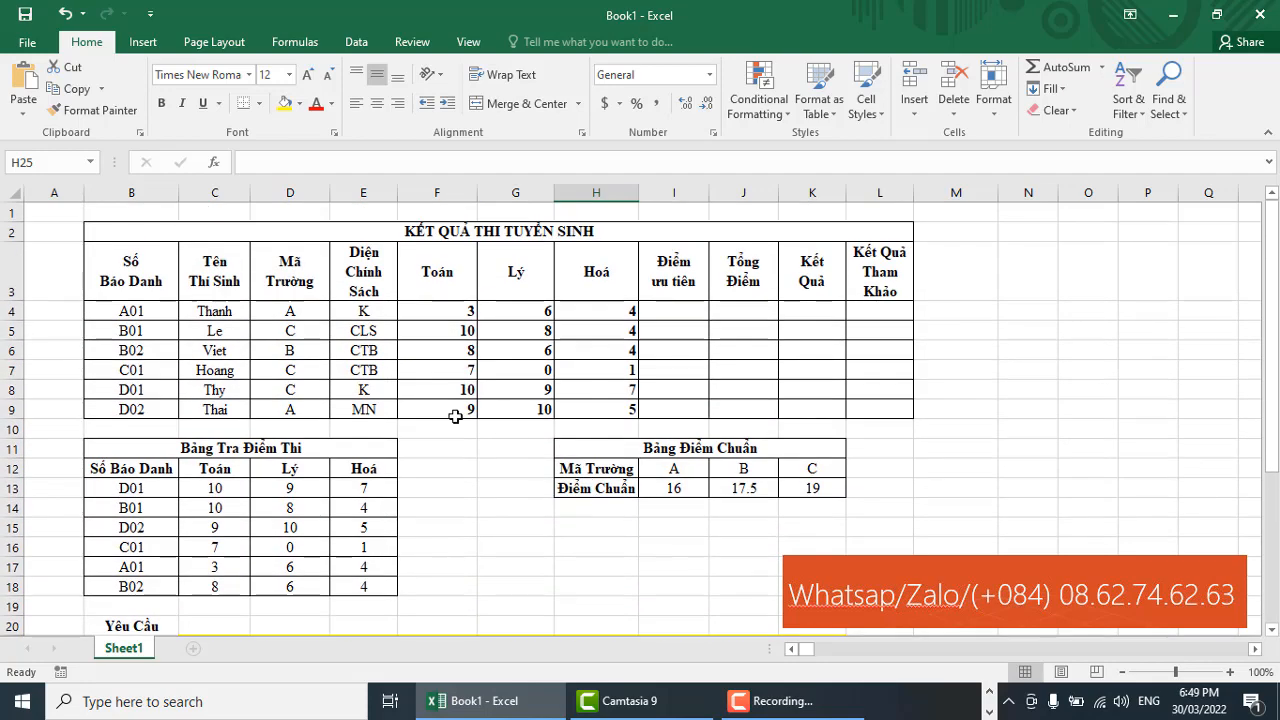
left_click(373, 278)
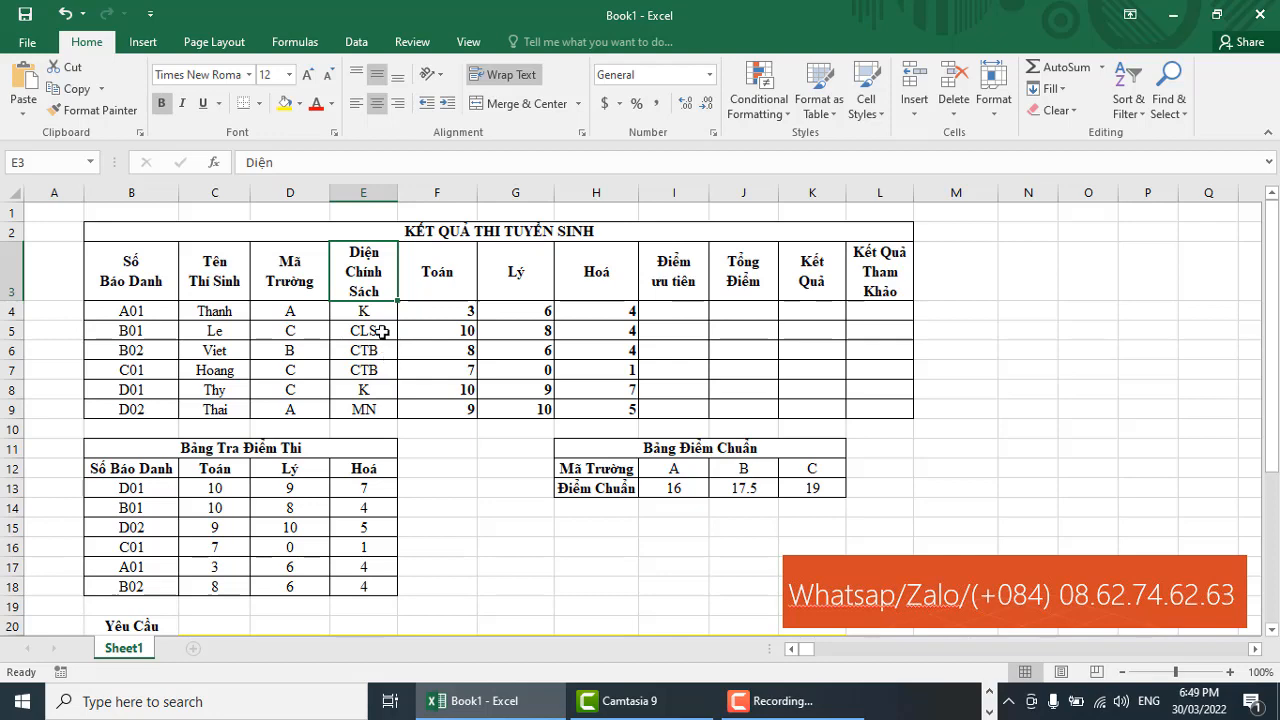
scroll(427, 418, "down", 3)
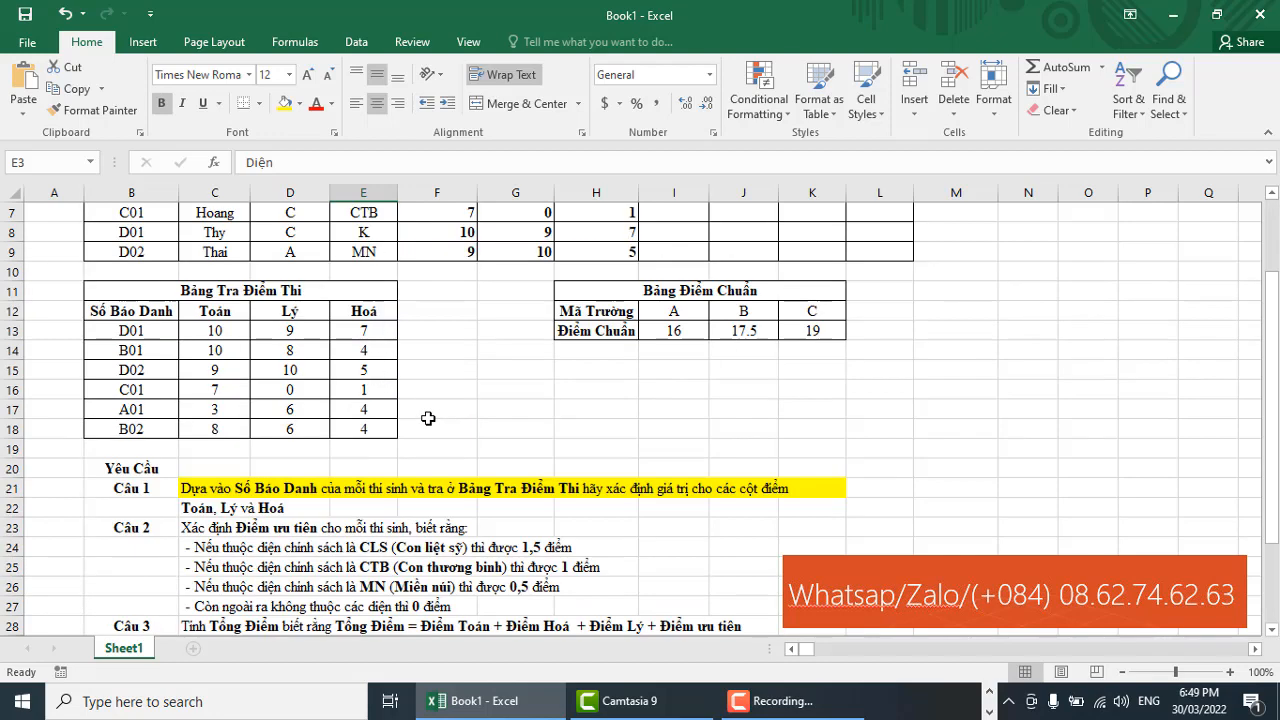
left_click(372, 488)
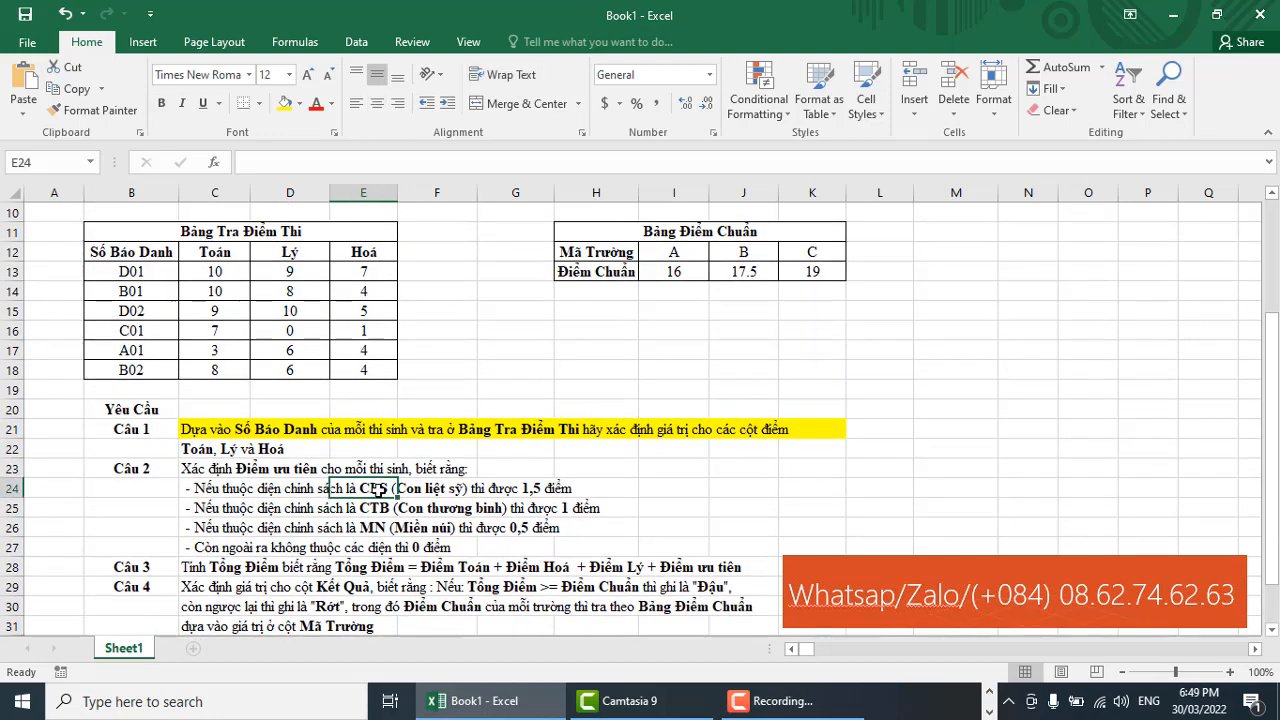
scroll(400, 486, "up", 2)
scroll(400, 481, "up", 1)
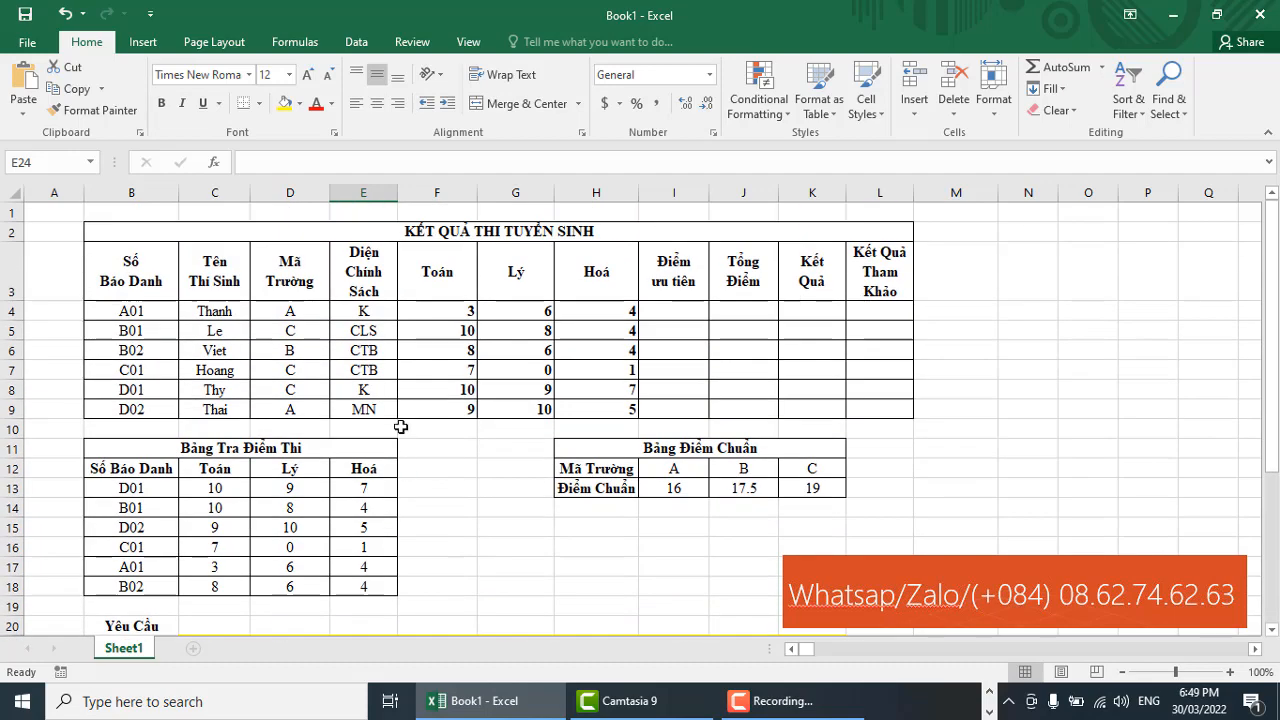
Step: Review the Câu 2 scoring rules for the CLS, CTB and MN policy categories and for all other cases
left_click(368, 336)
scroll(506, 373, "down", 2)
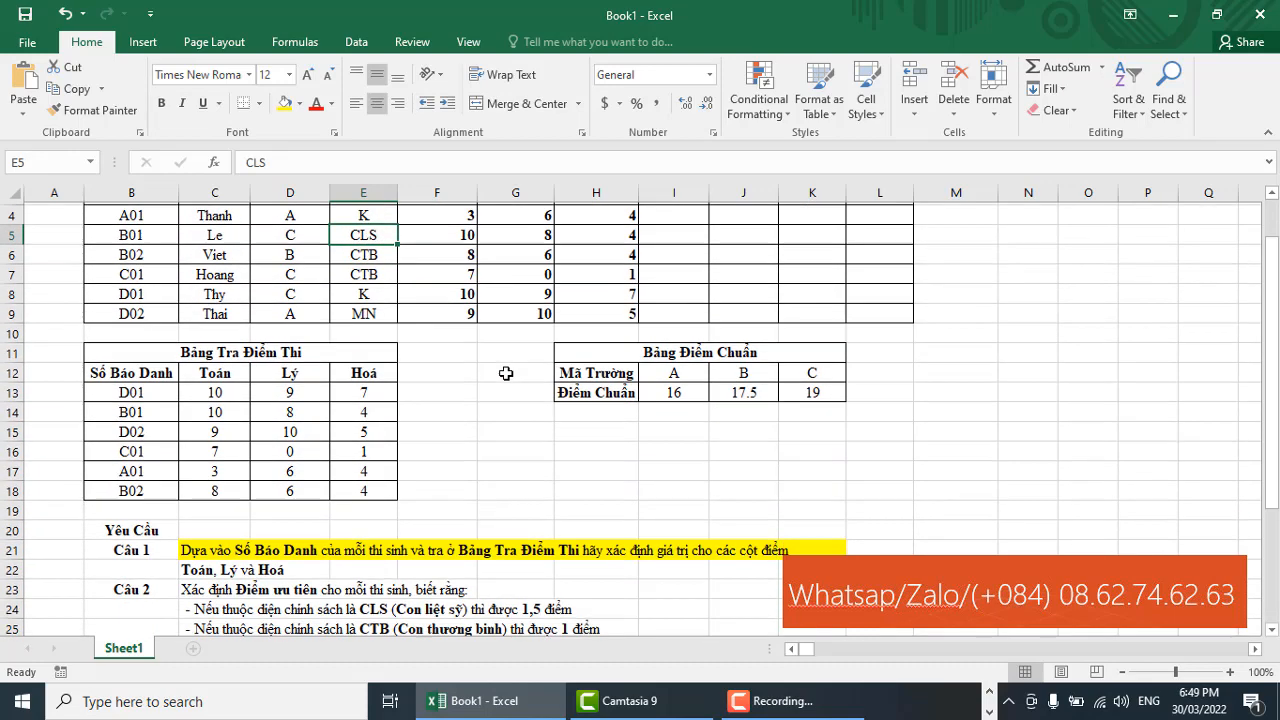
left_click(578, 545)
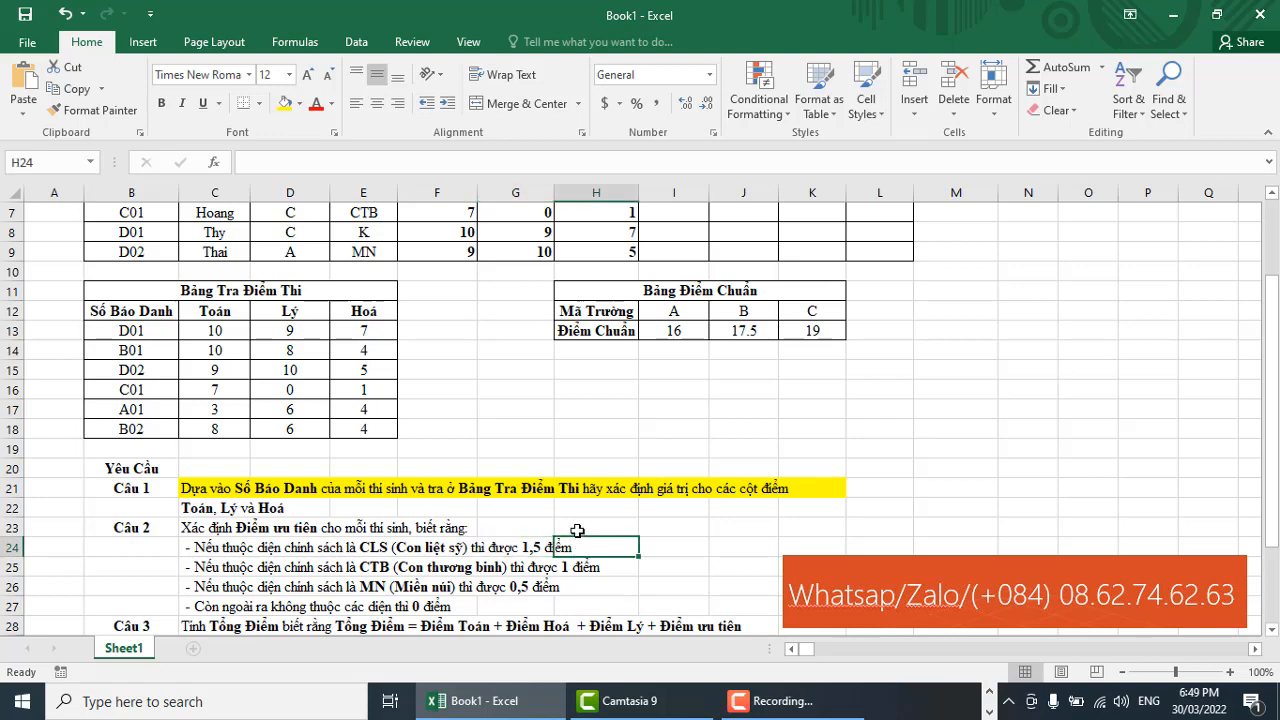
scroll(578, 530, "down", 1)
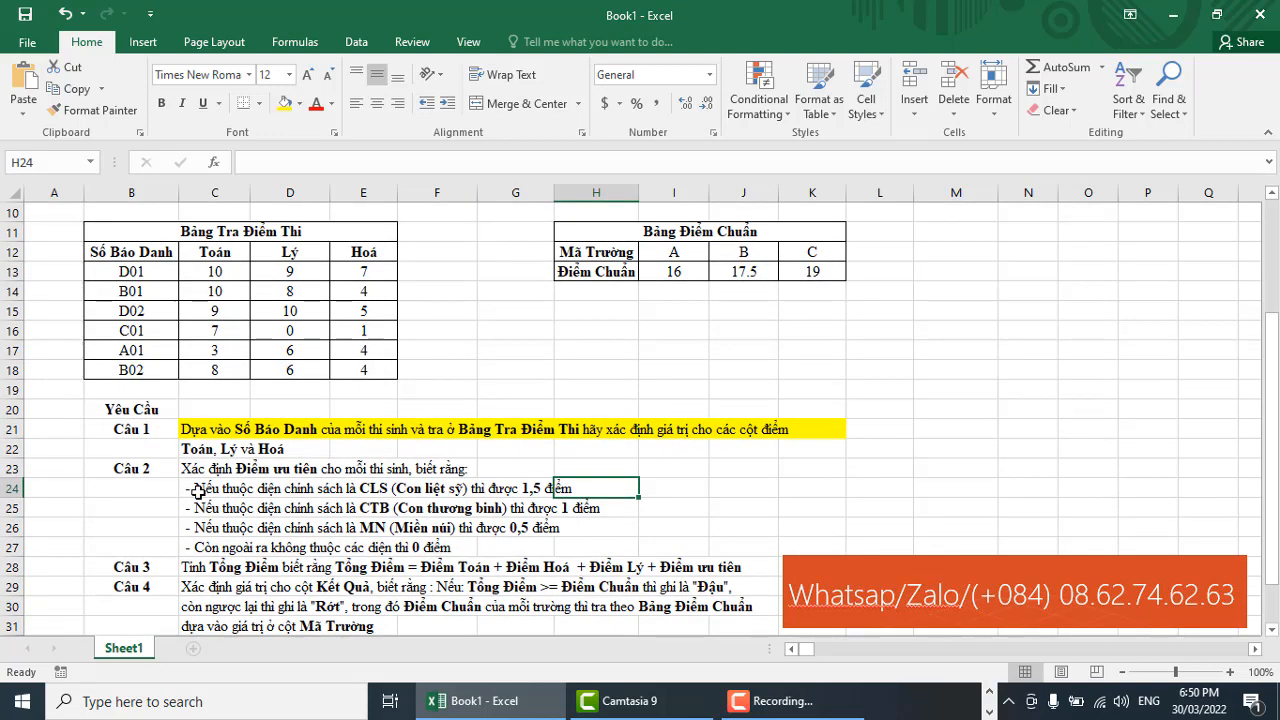
left_click_drag(198, 490, 617, 549)
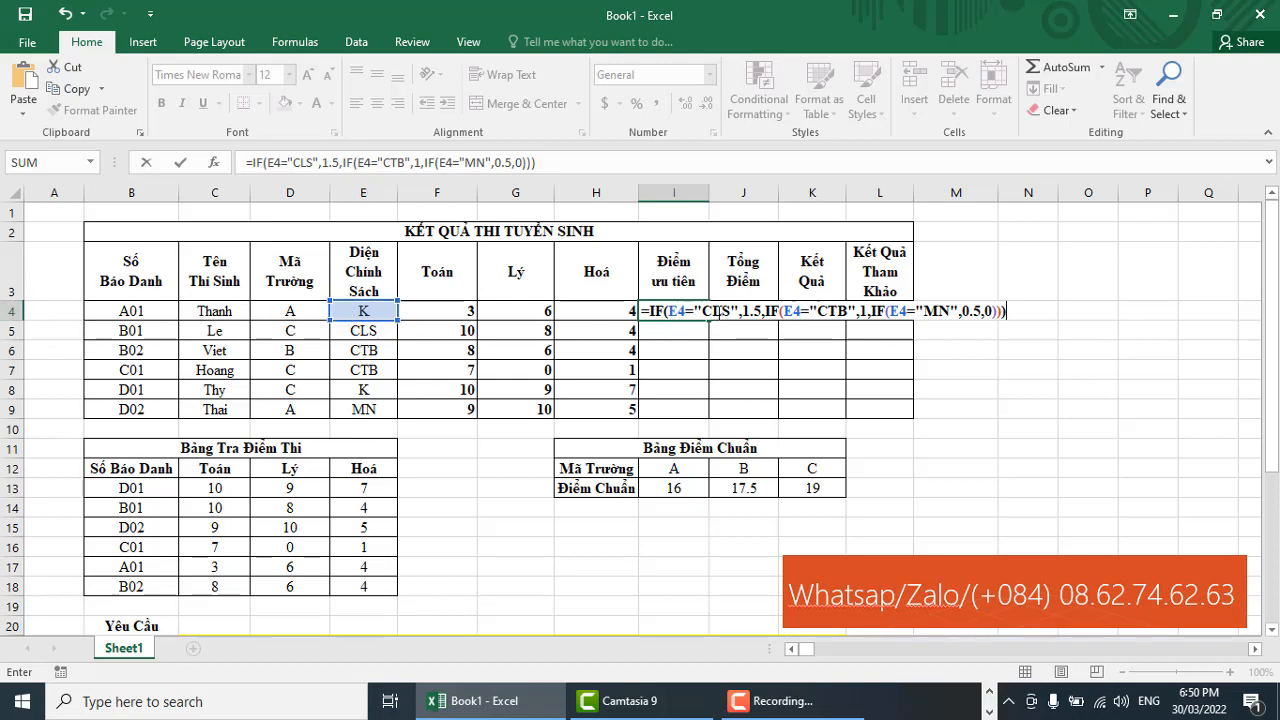
Step: Enter =IF(E4="CLS",1.5,IF(E4="CTB",1,IF(E4="MN",0.5,0))) in Điểm ưu tiên cell I4, checking each condition against the Câu 2 rules
scroll(503, 469, "down", 1)
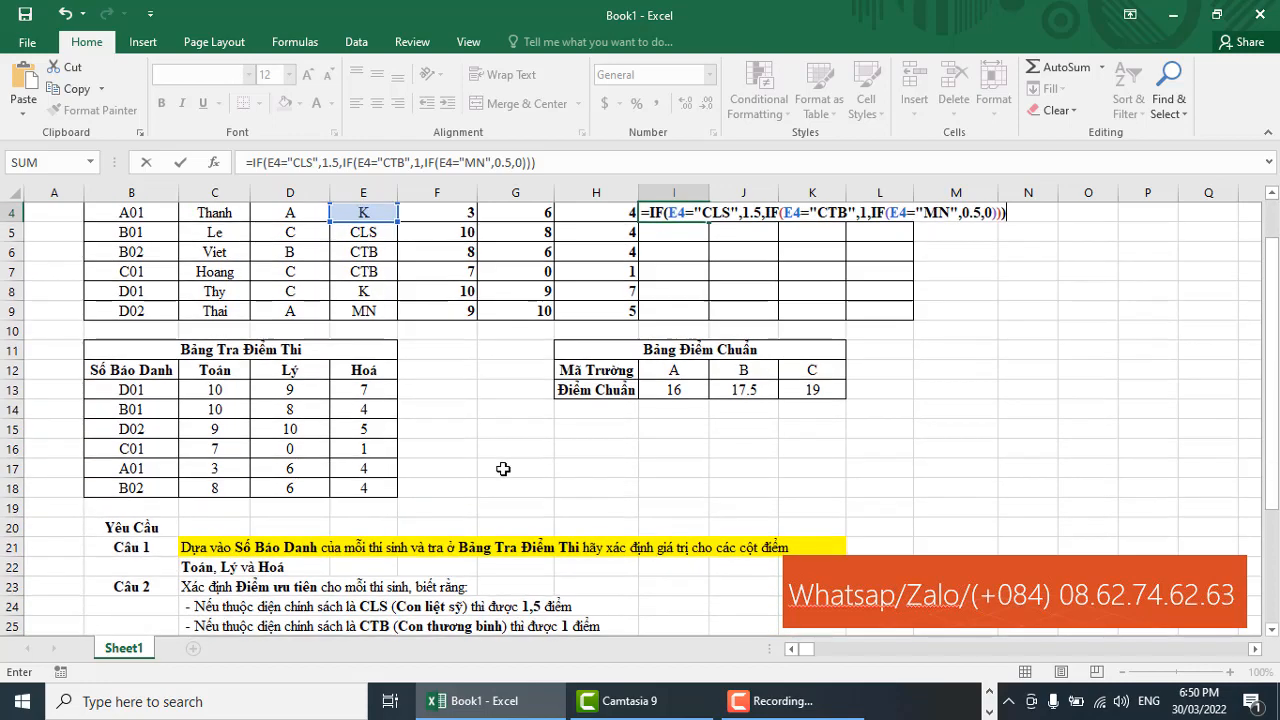
scroll(503, 469, "down", 1)
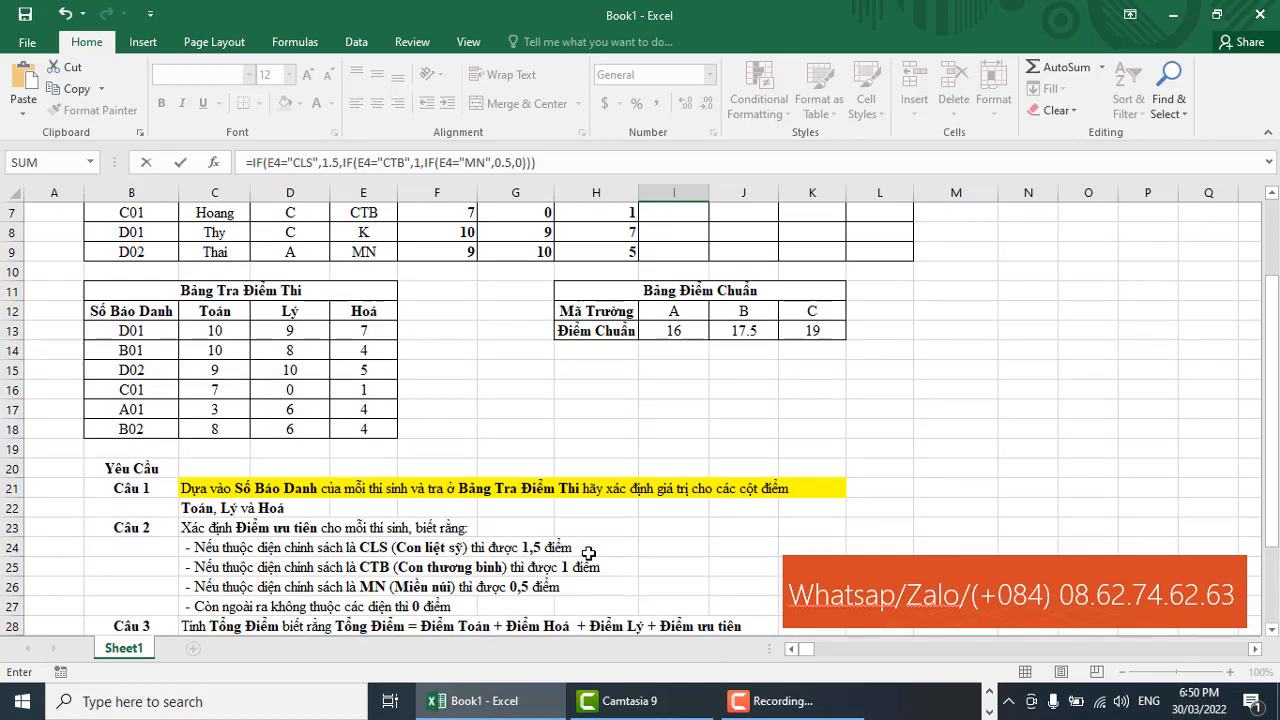
scroll(634, 535, "up", 2)
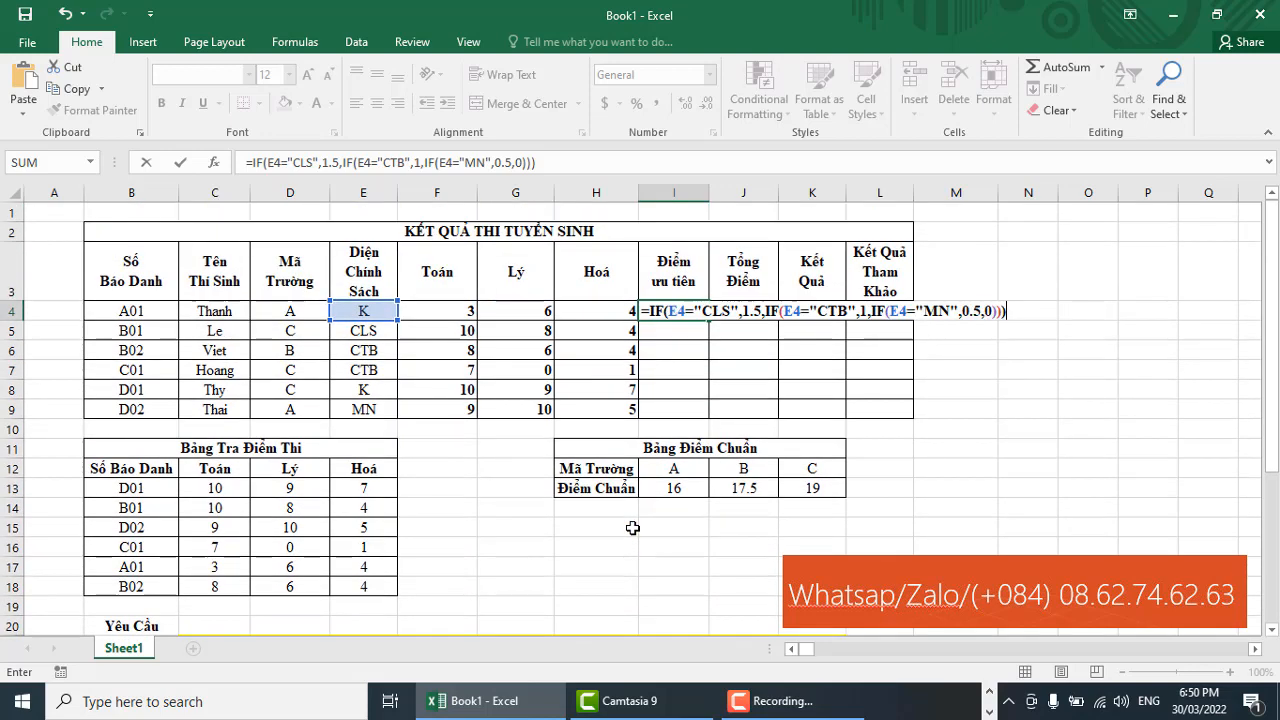
left_click(680, 311)
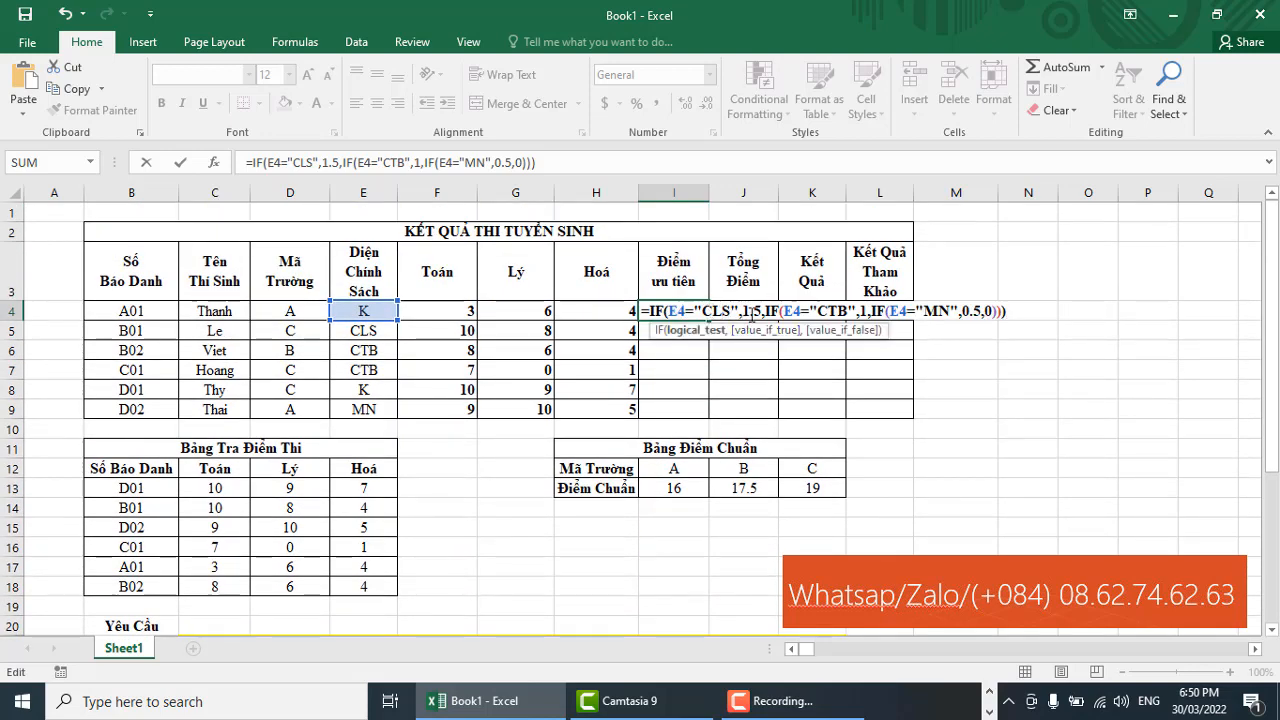
left_click(760, 312)
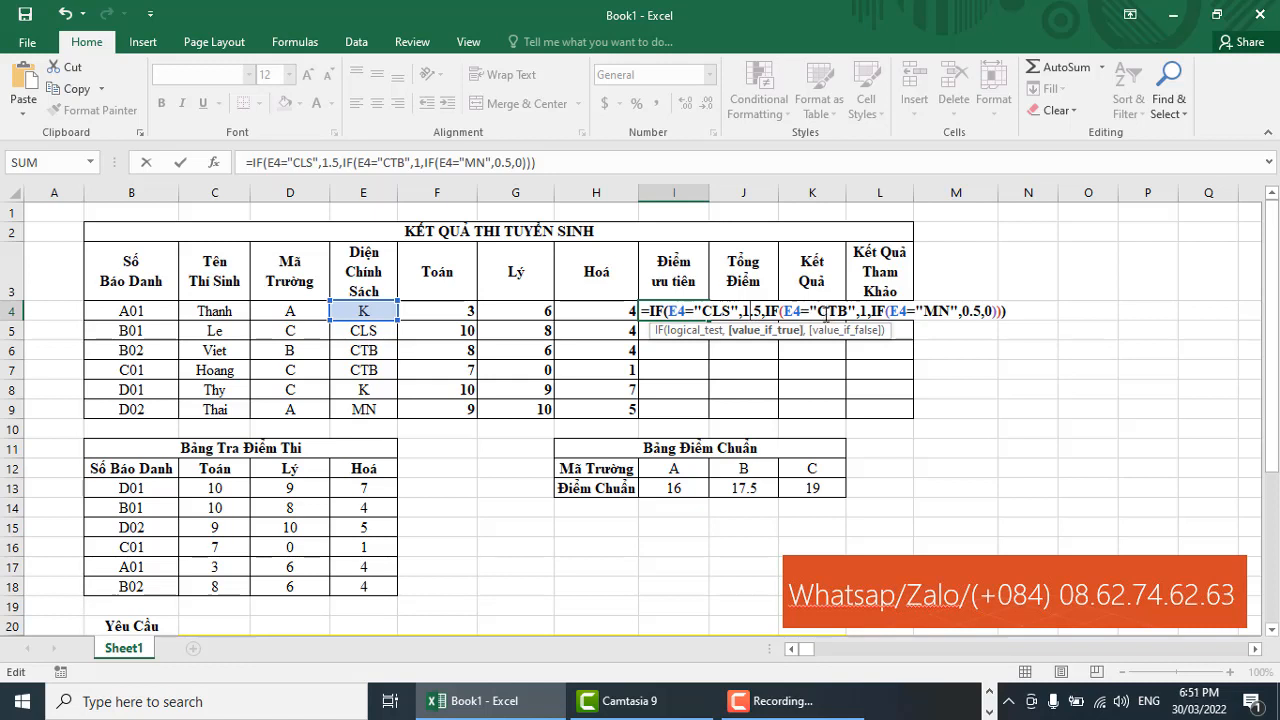
left_click(826, 312)
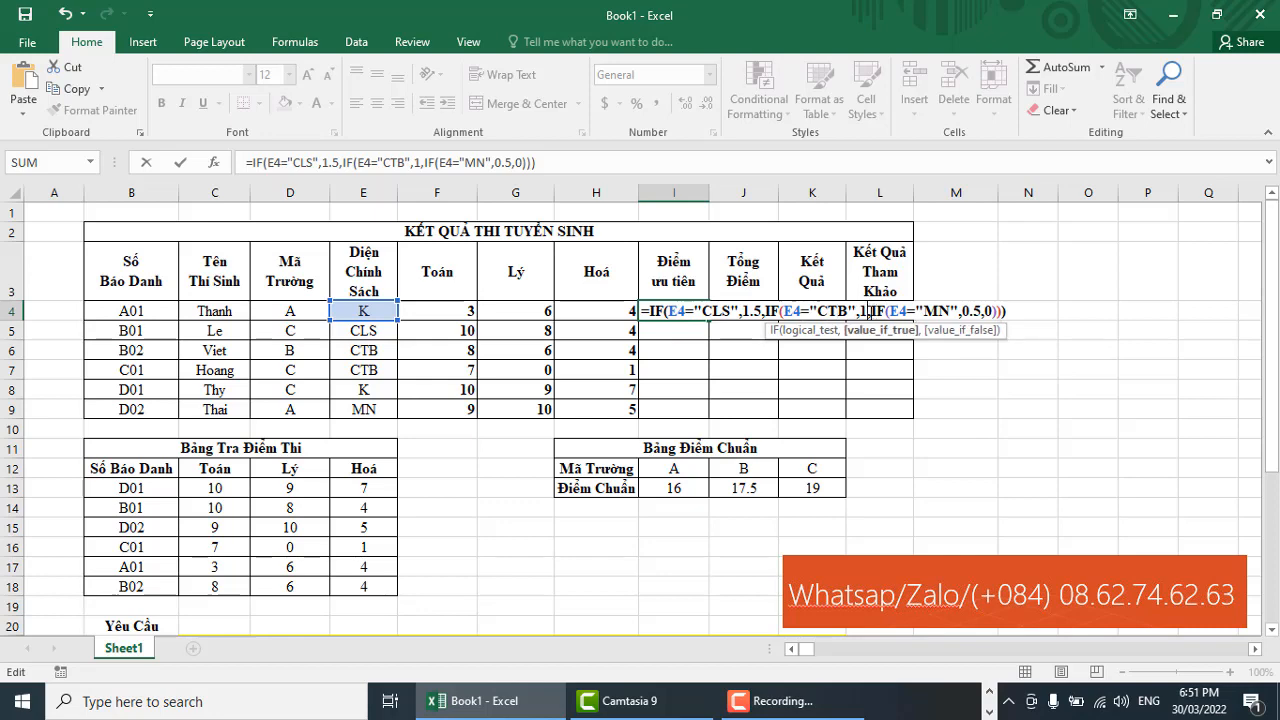
left_click(866, 312)
scroll(640, 470, "down", 5)
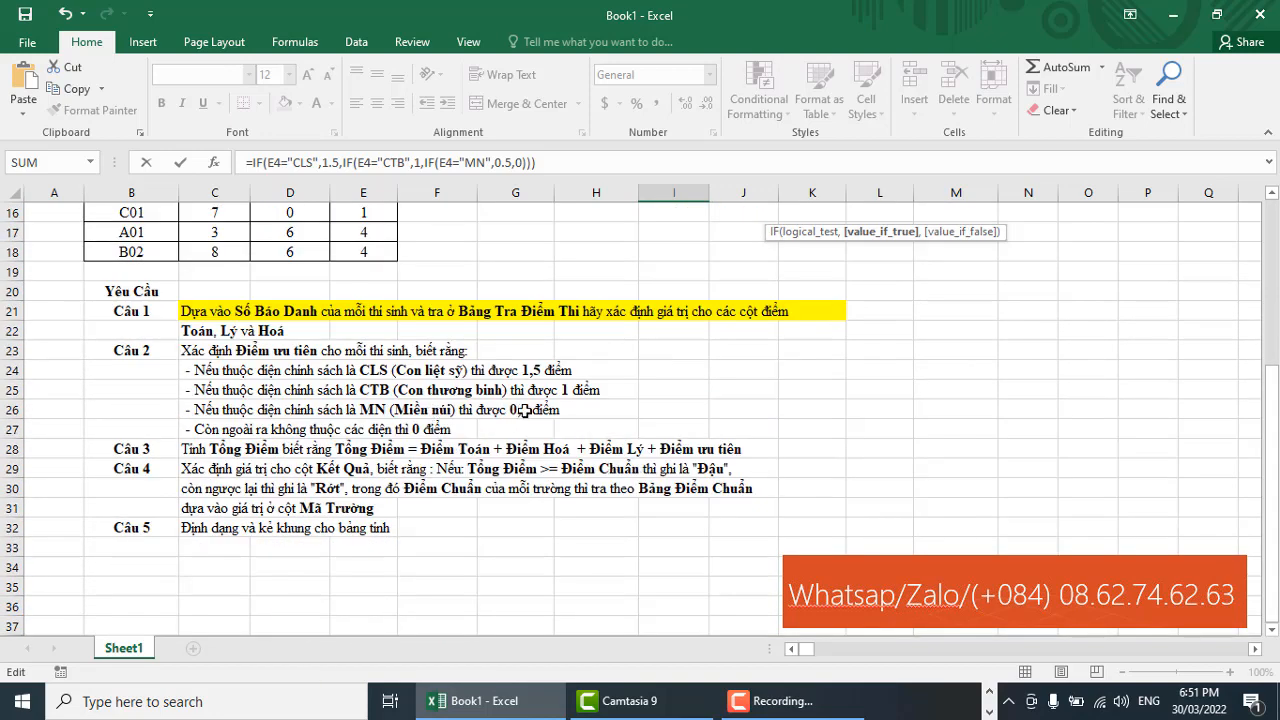
scroll(704, 420, "up", 5)
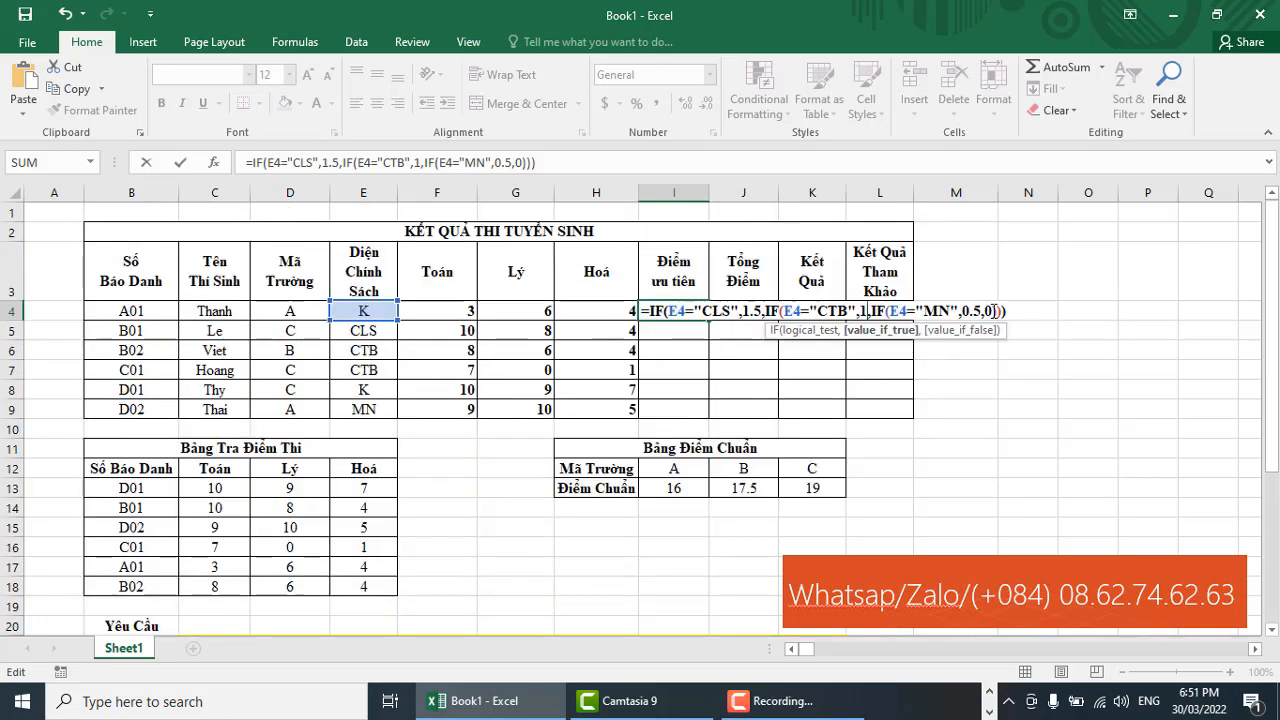
left_click(991, 311)
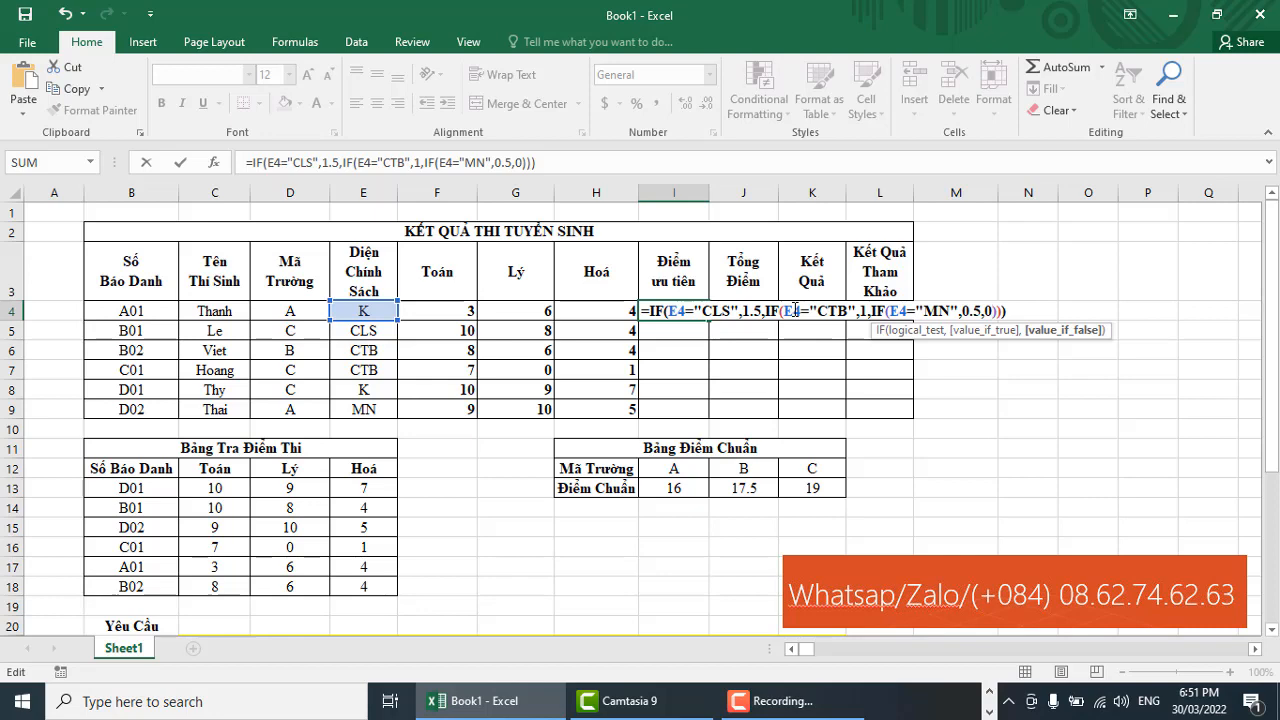
key("Return")
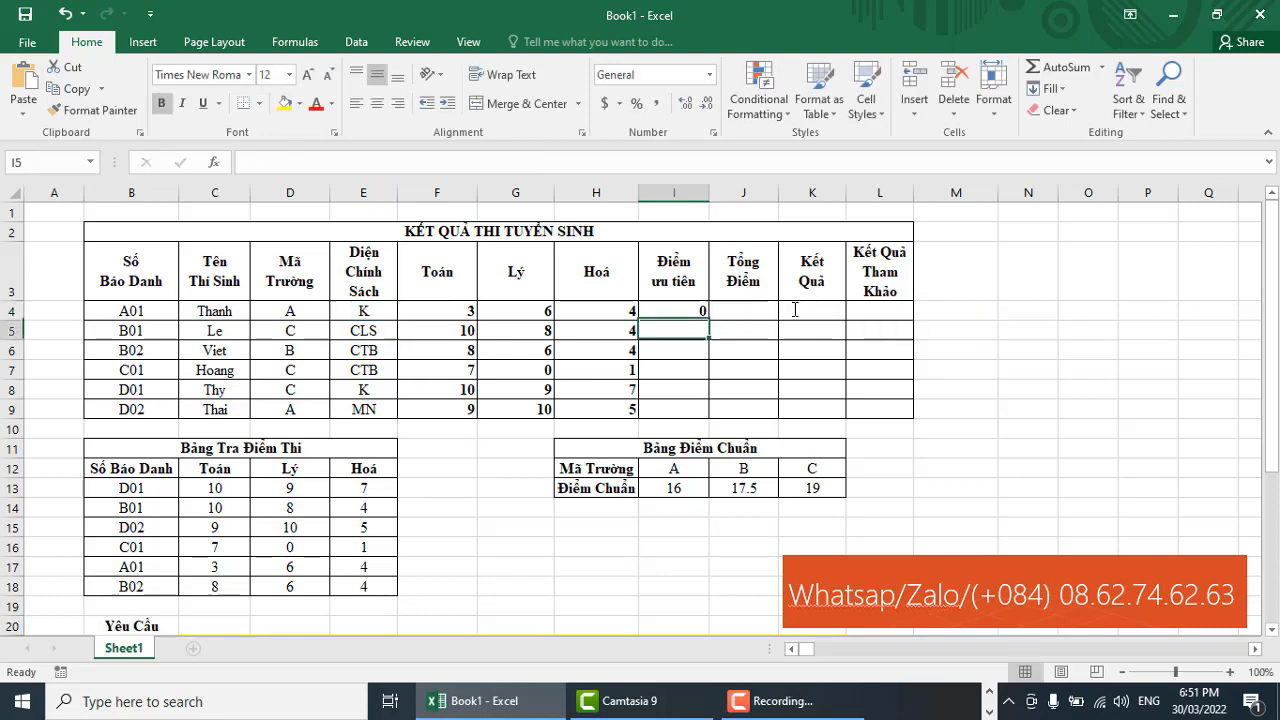
Step: Check I4 against the policy code in E4 and fill the Điểm ưu tiên formula down to I9
left_click(692, 308)
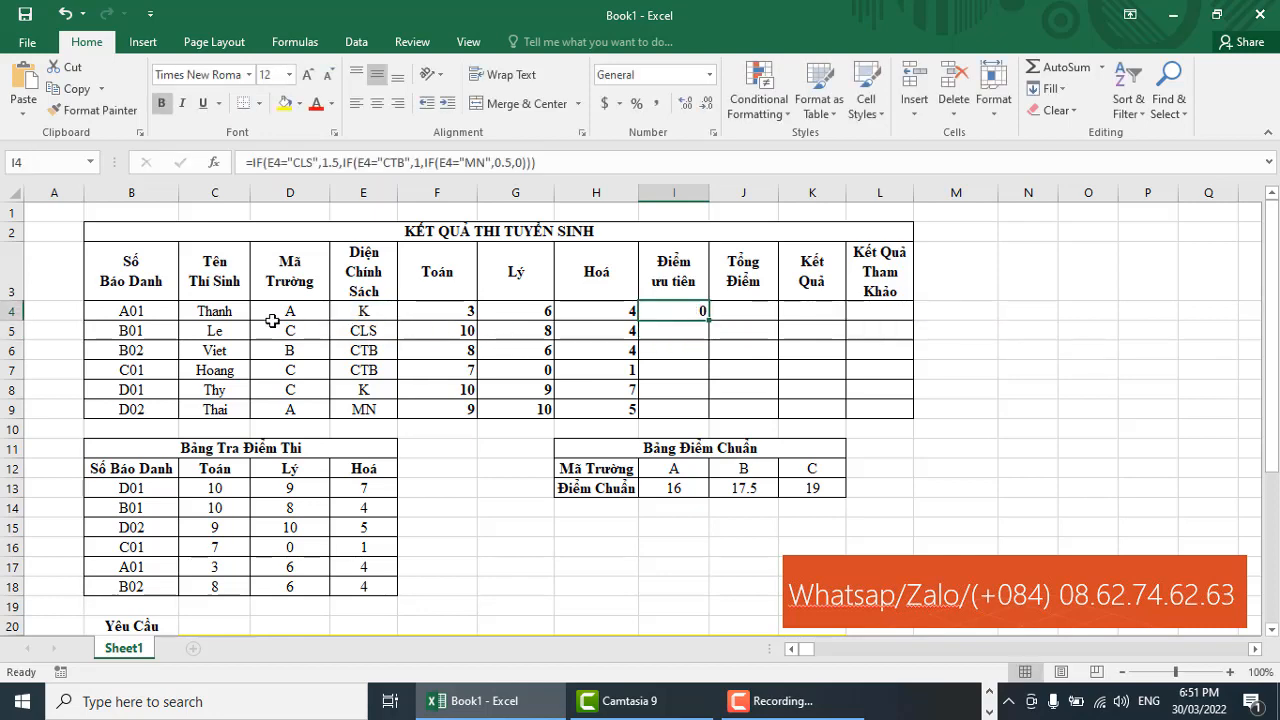
left_click(380, 312)
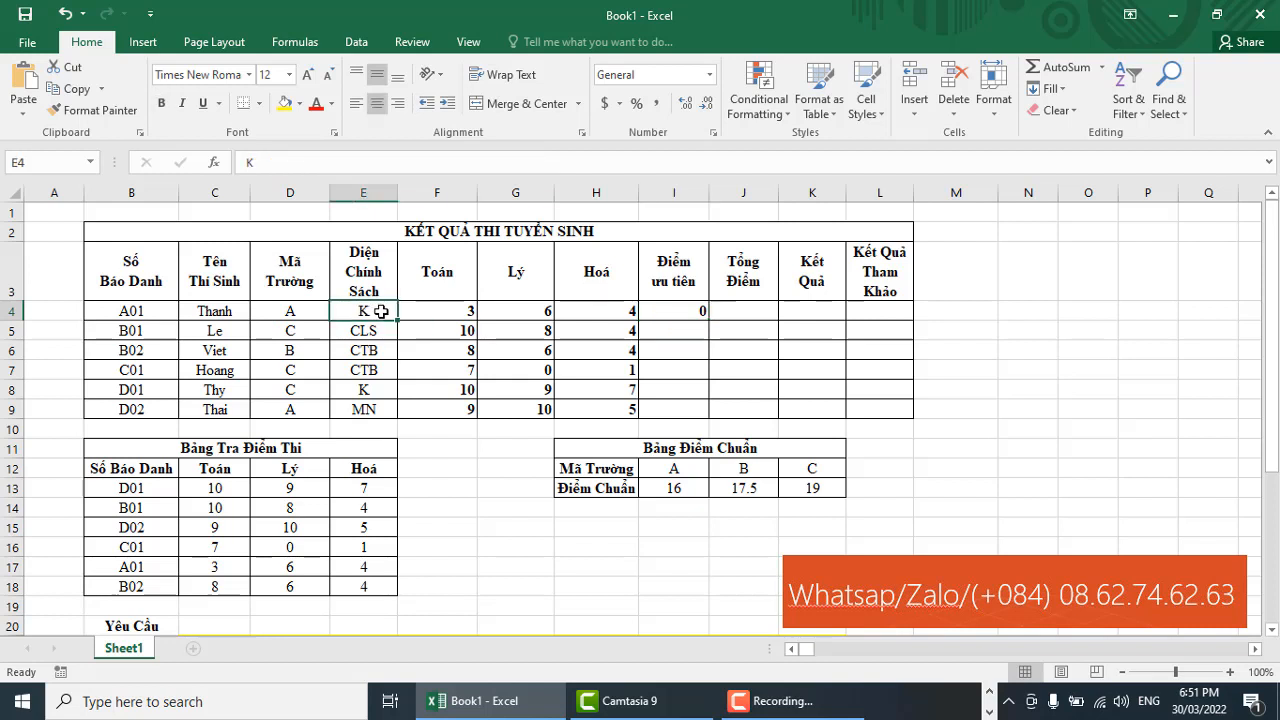
left_click(695, 314)
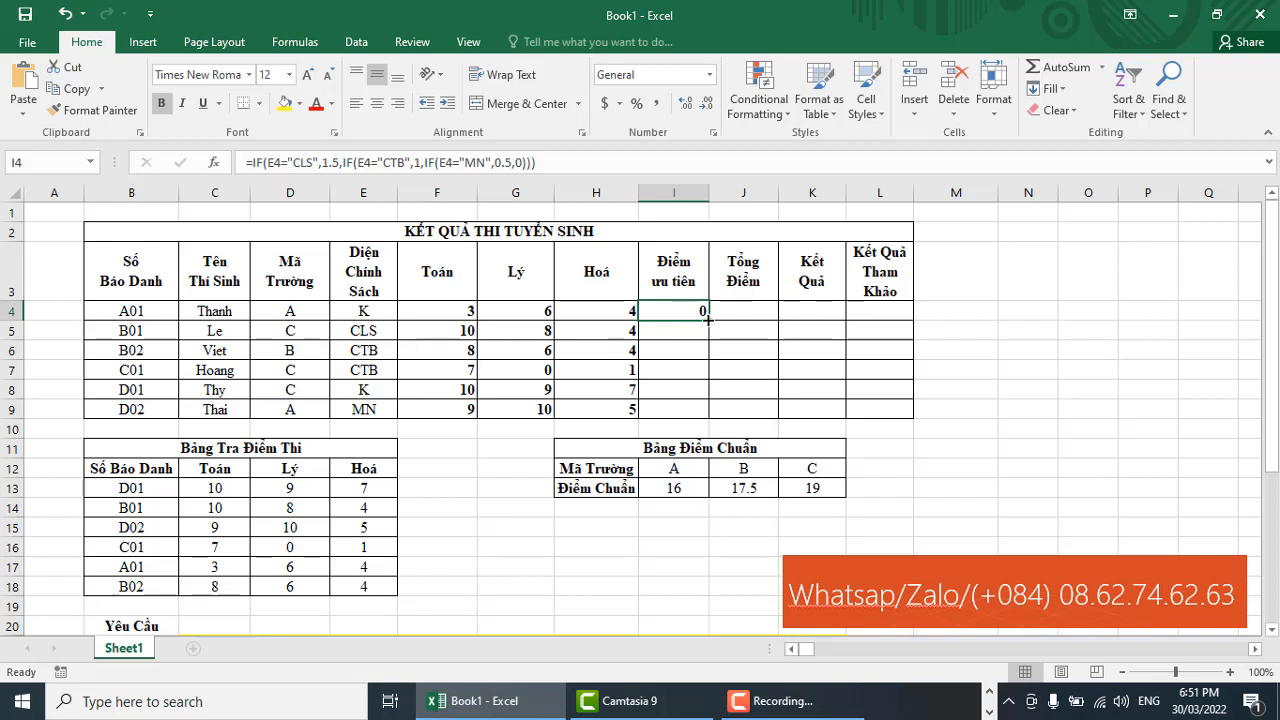
double_click(709, 318)
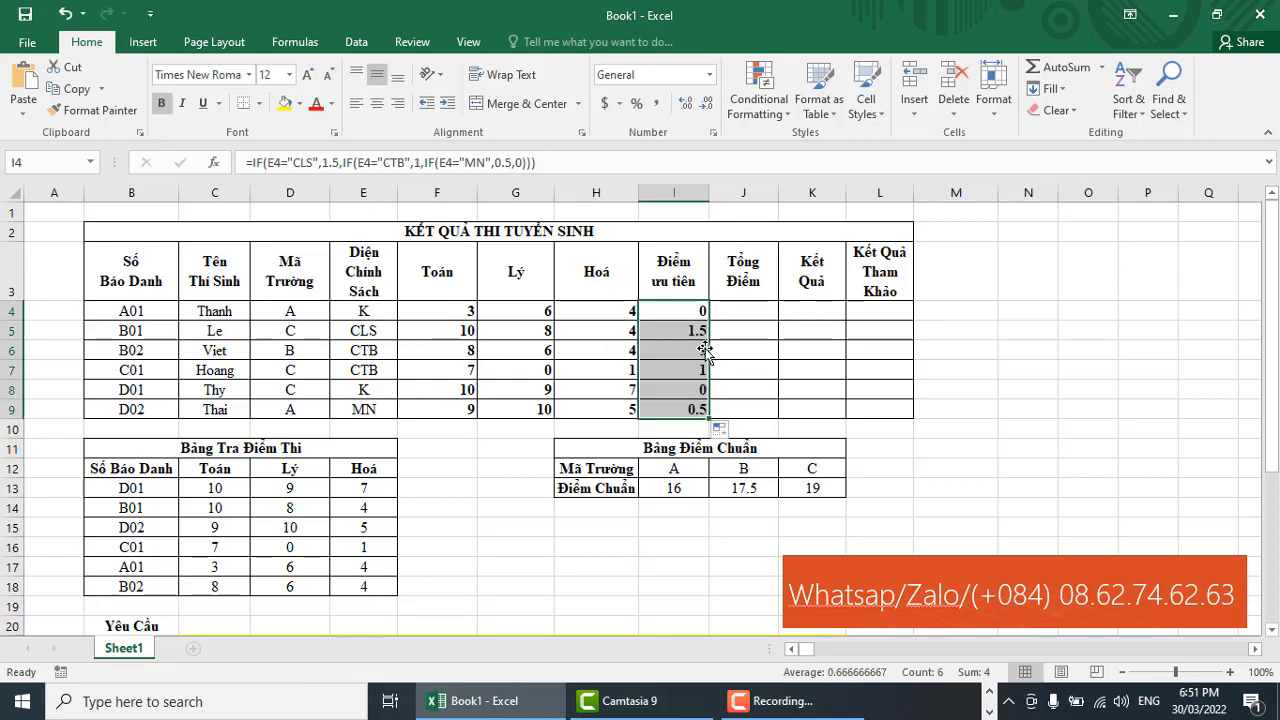
Step: Check the filled Điểm ưu tiên values in rows 5 to 8 against their Diện Chính Sách codes
left_click(388, 337)
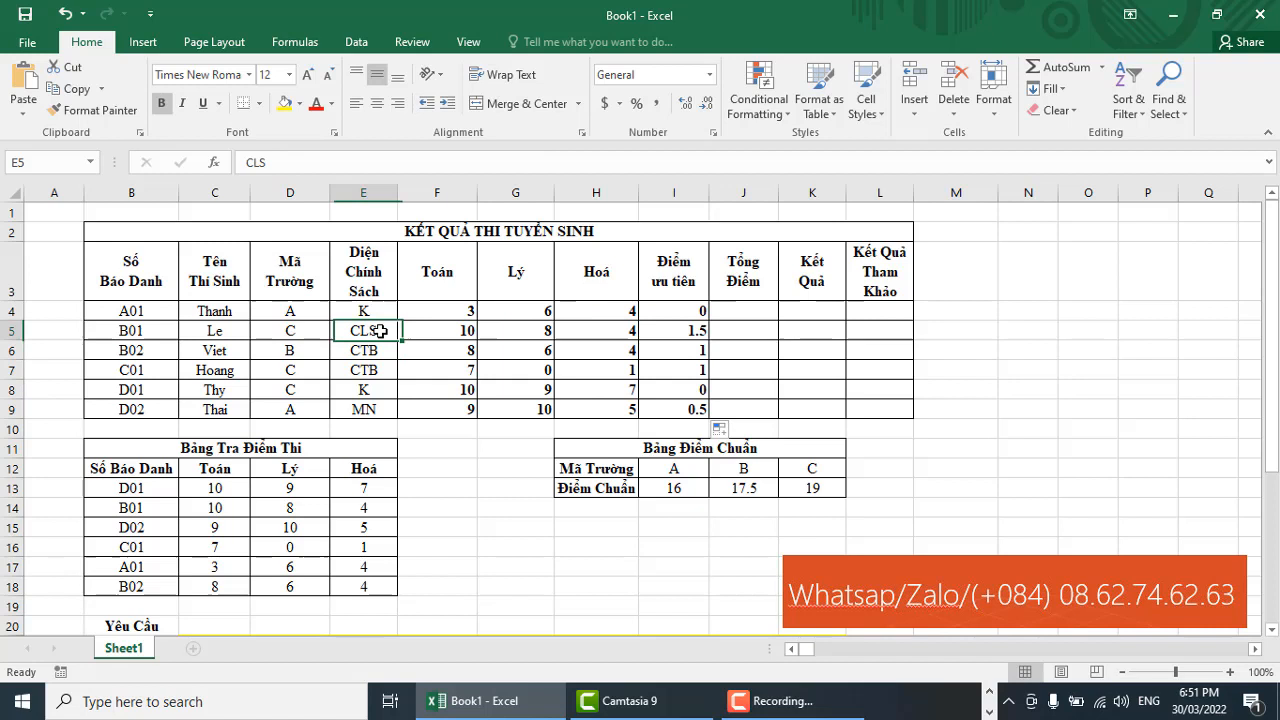
left_click(694, 331)
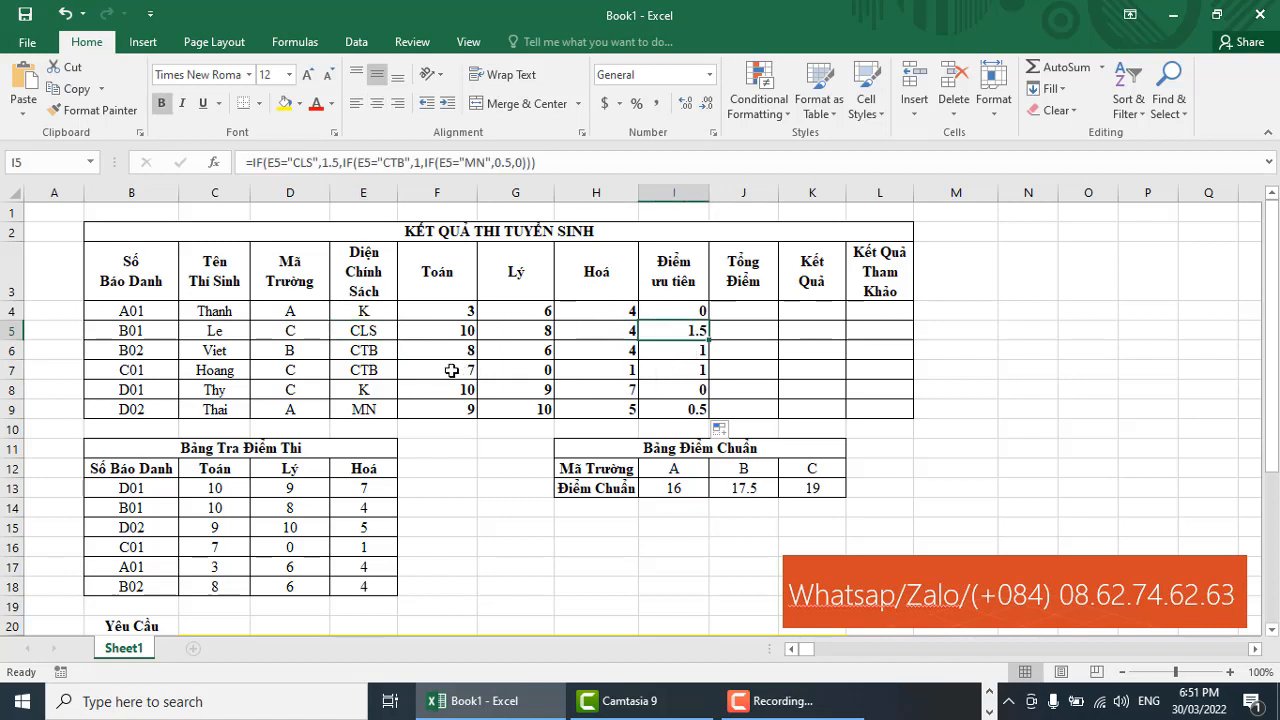
left_click(372, 352)
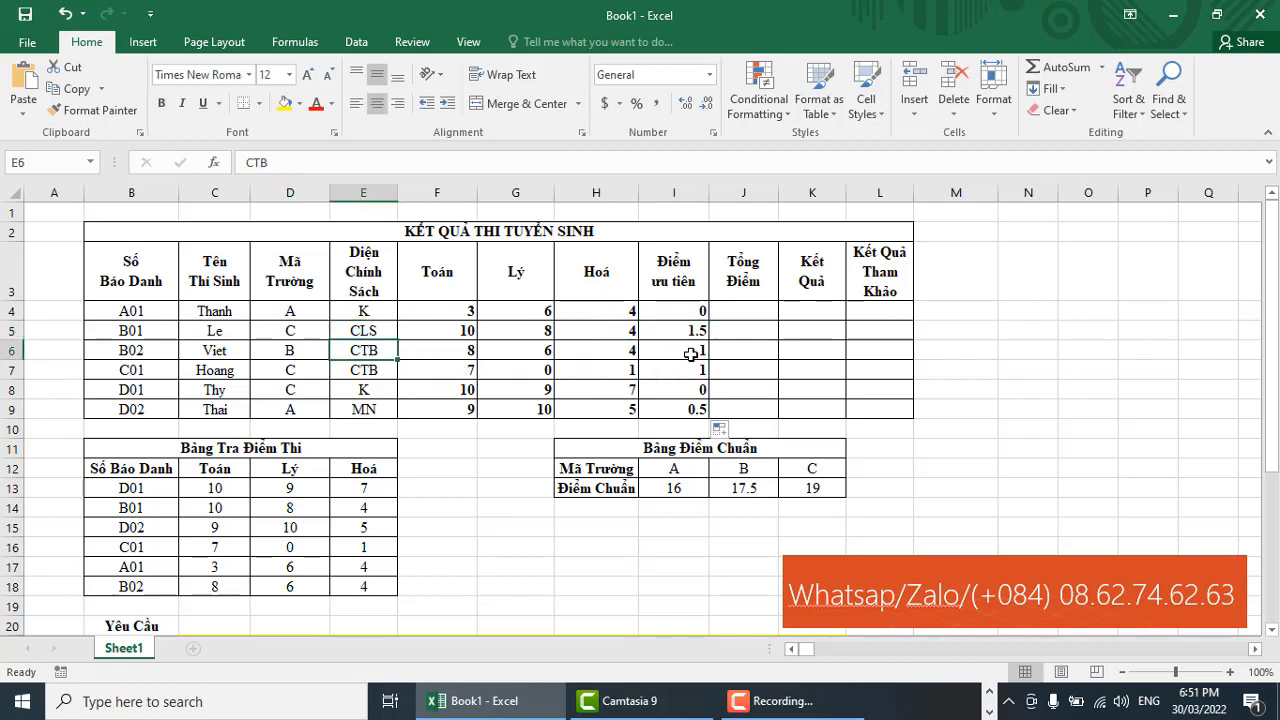
left_click(692, 354)
left_click(383, 373)
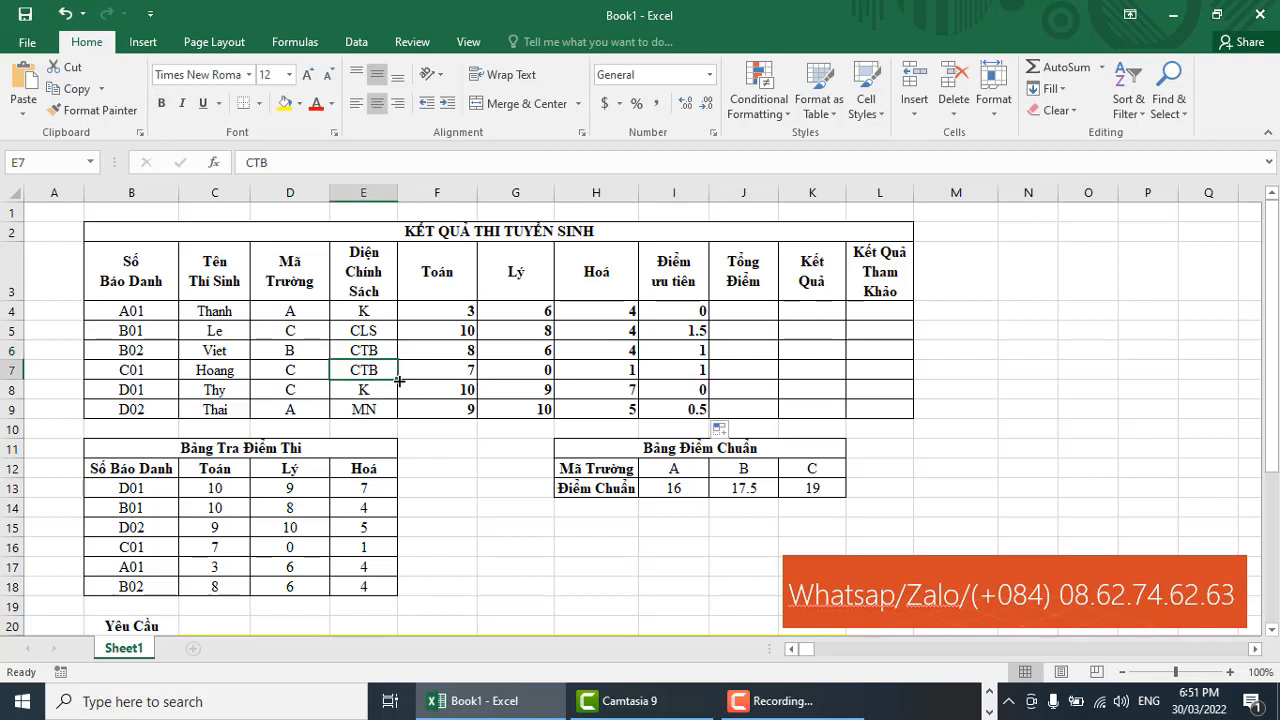
left_click(678, 371)
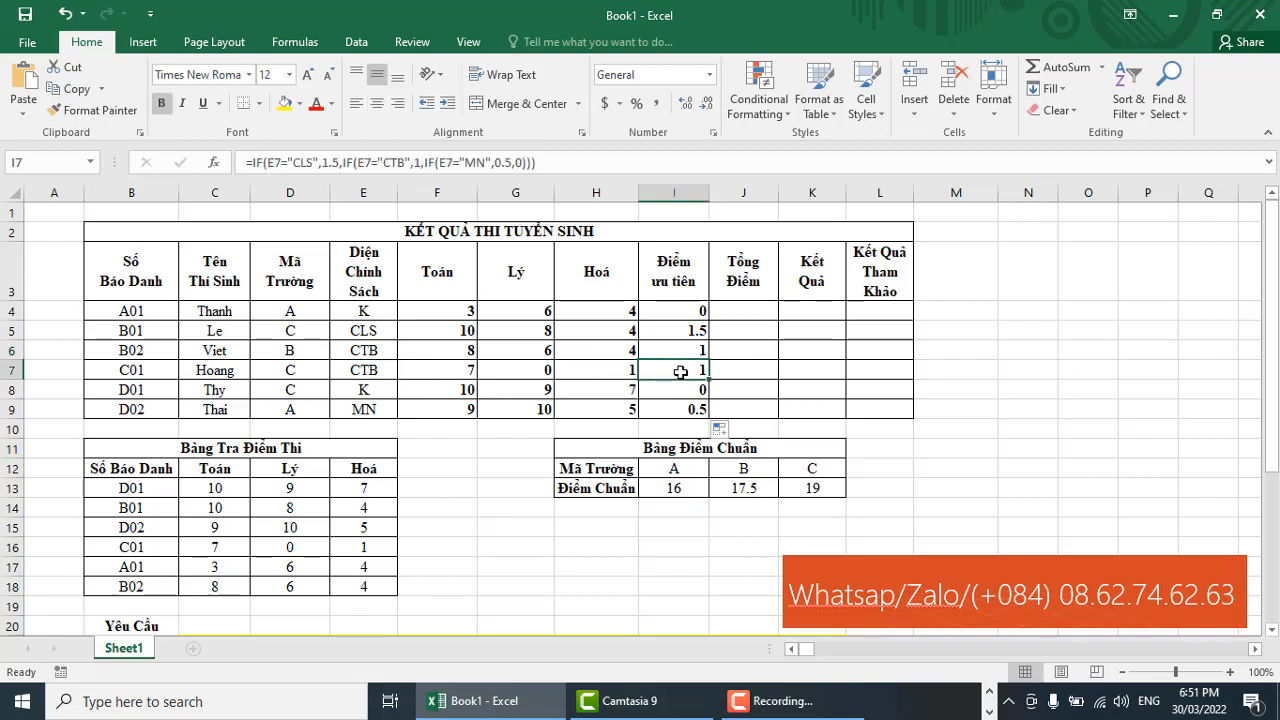
left_click(374, 392)
left_click(700, 390)
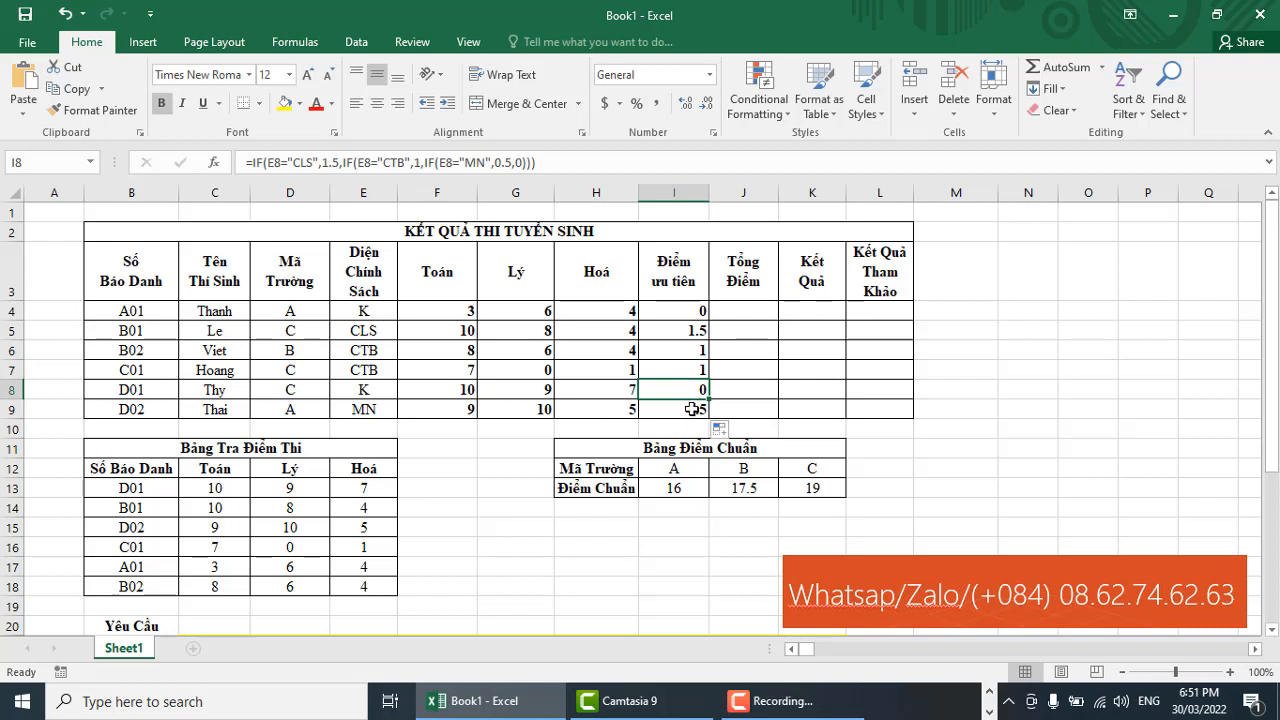
Step: Recheck Điểm ưu tiên against the policy codes from row 4 through the MN candidate in row 9
left_click(691, 311)
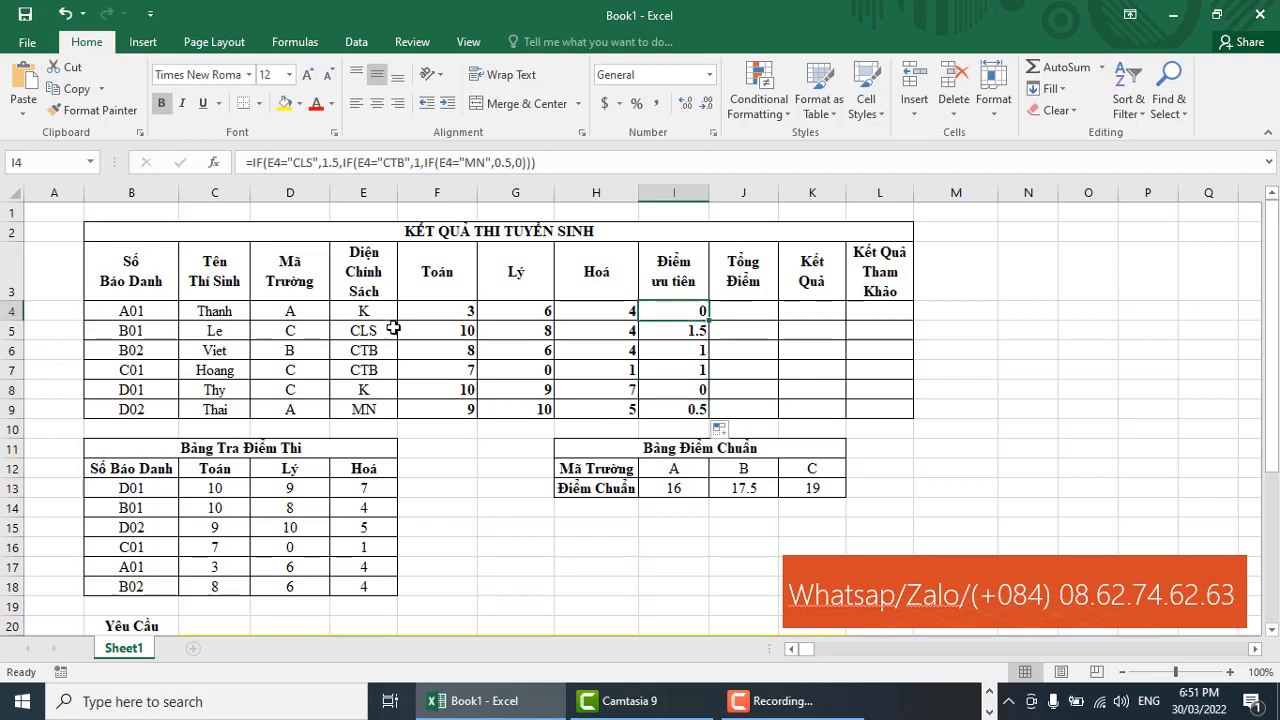
left_click(370, 311)
left_click(378, 344)
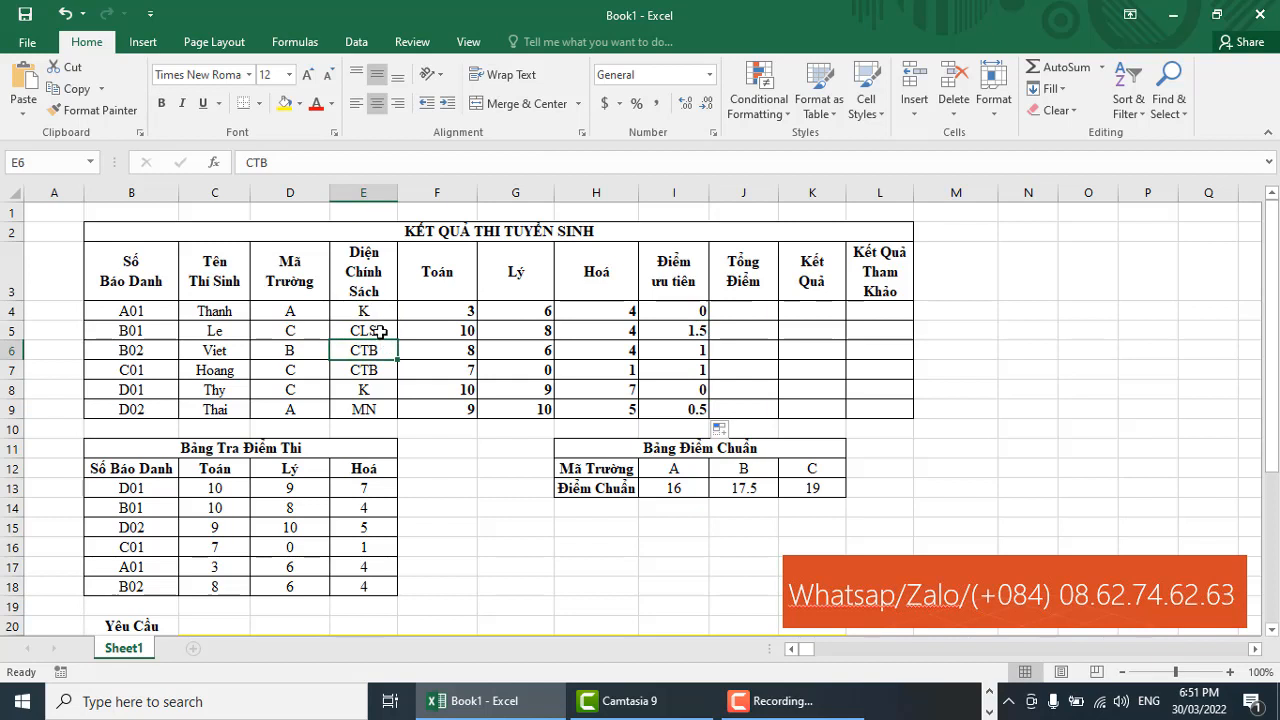
left_click(372, 331)
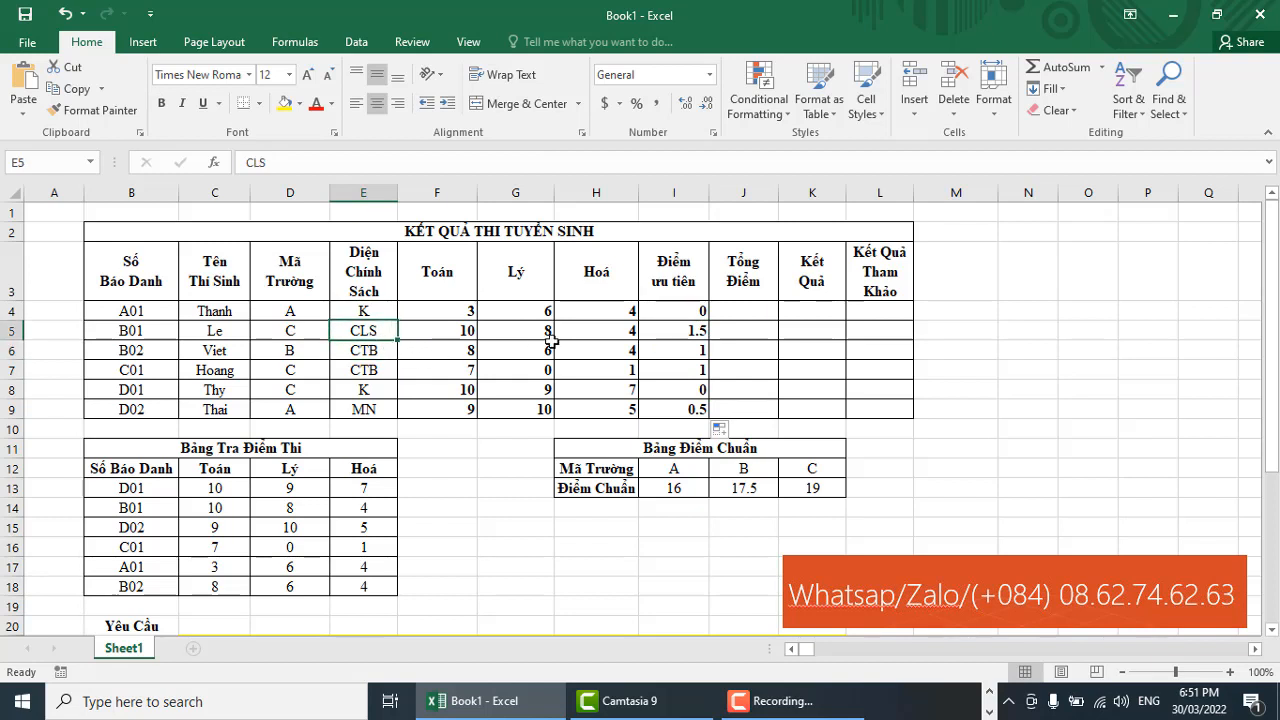
left_click(680, 336)
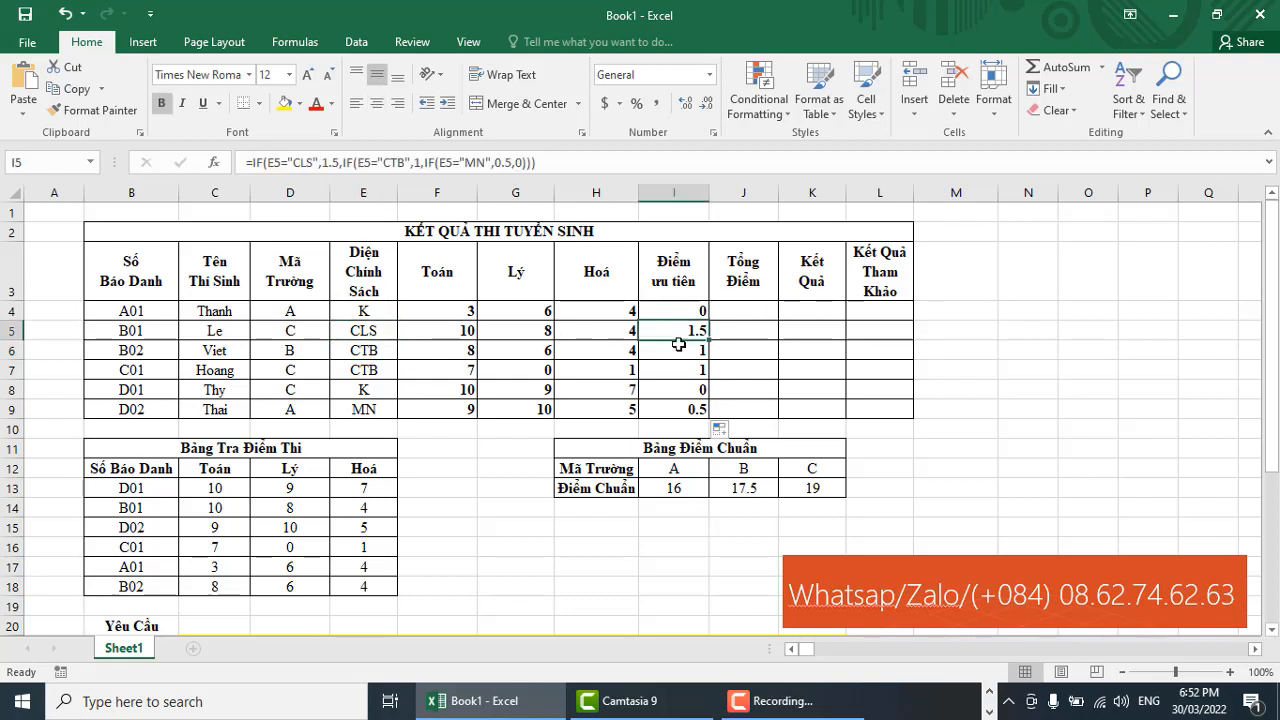
left_click(368, 351)
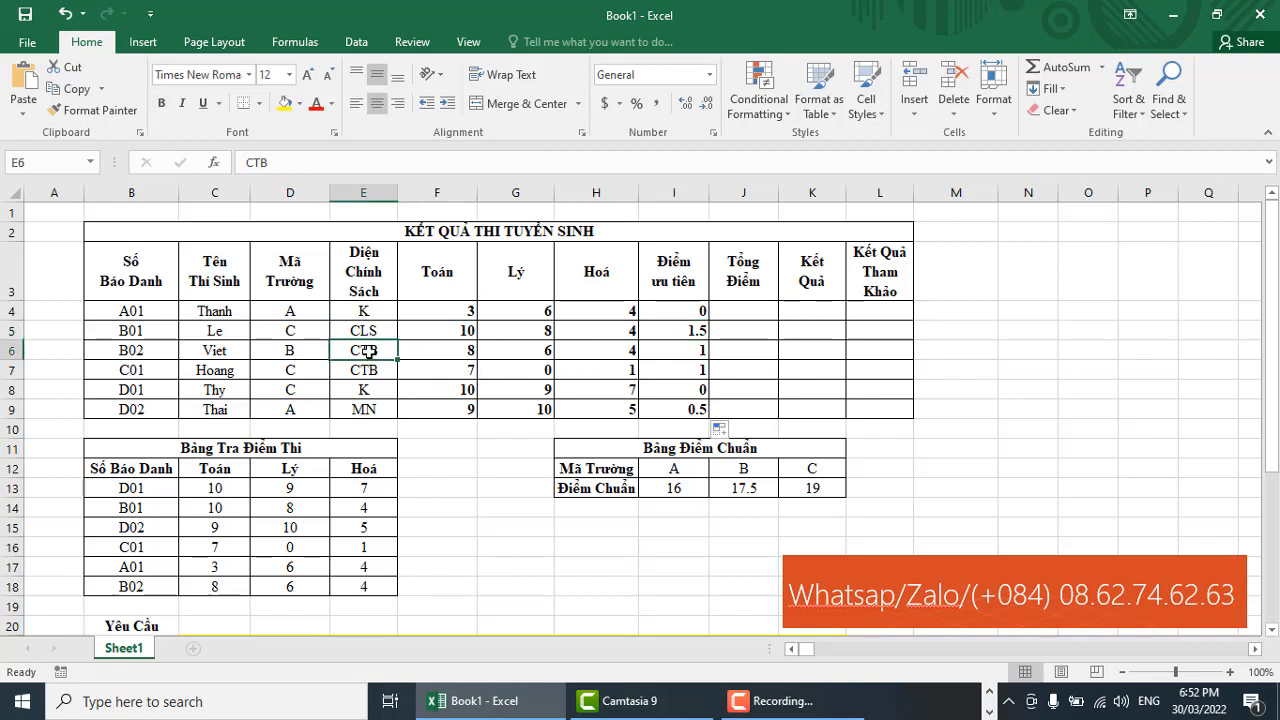
left_click(695, 352)
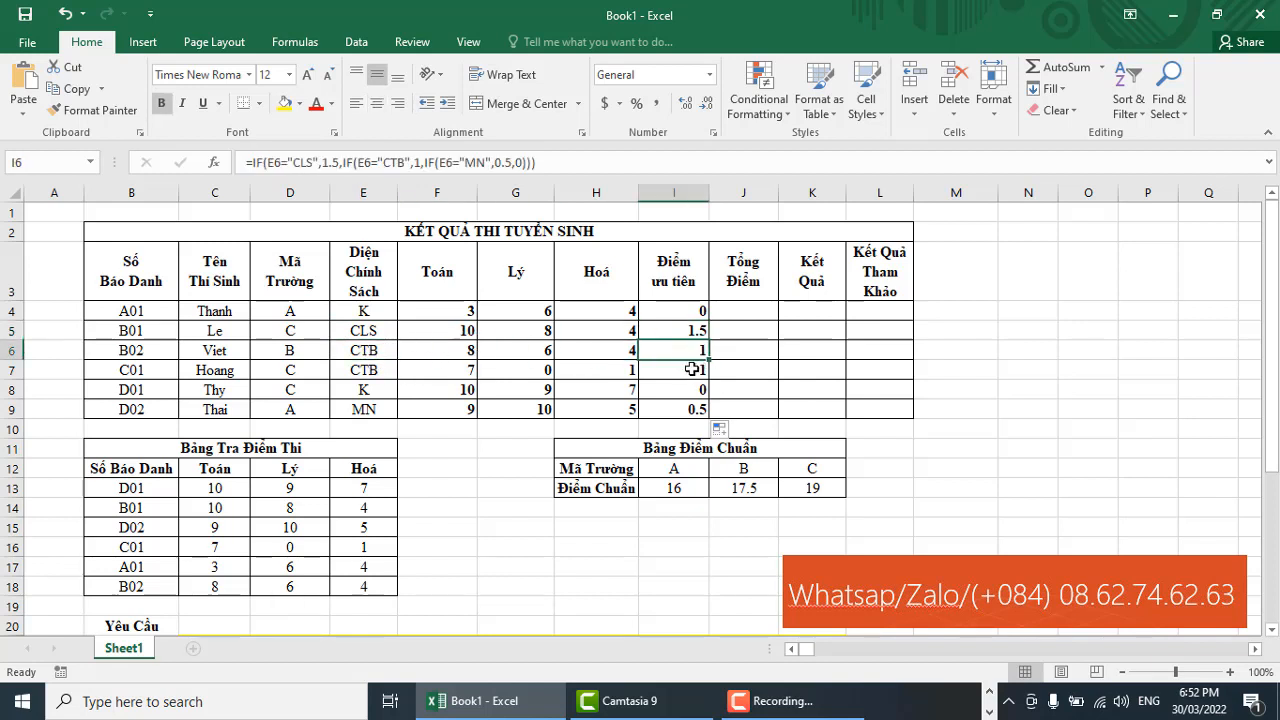
left_click(376, 392)
left_click(697, 390)
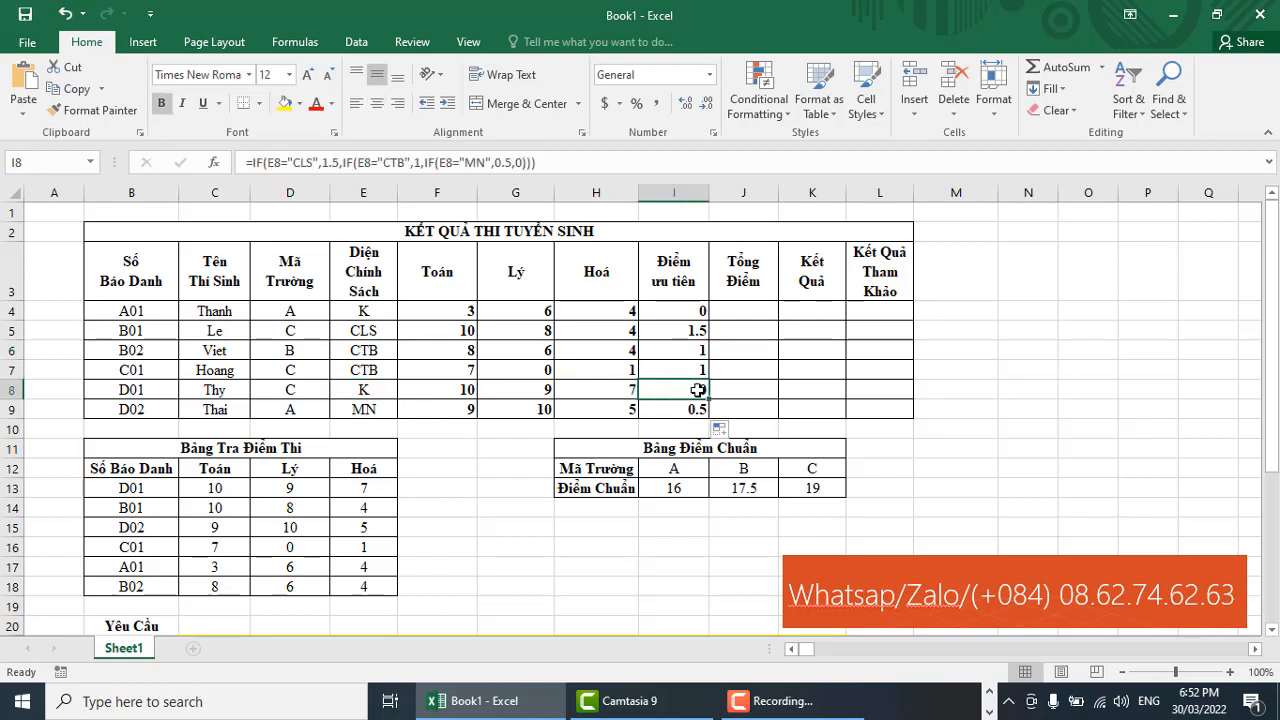
left_click(374, 410)
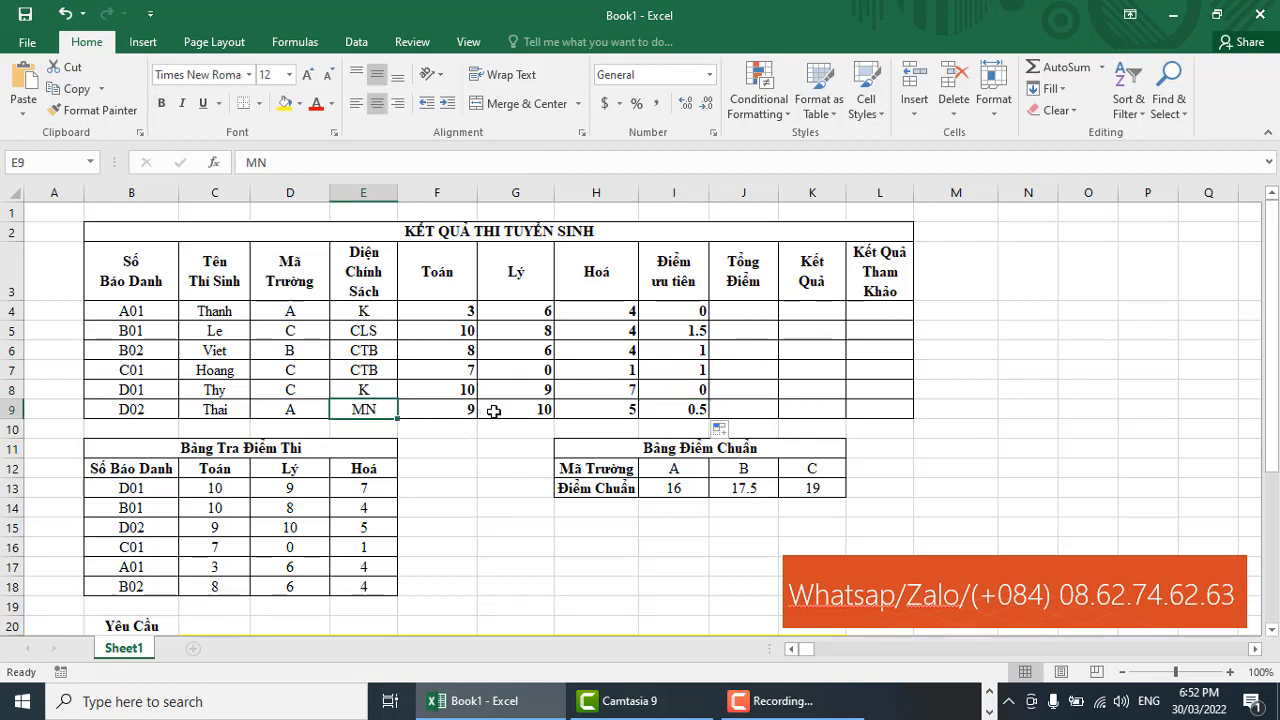
left_click(690, 407)
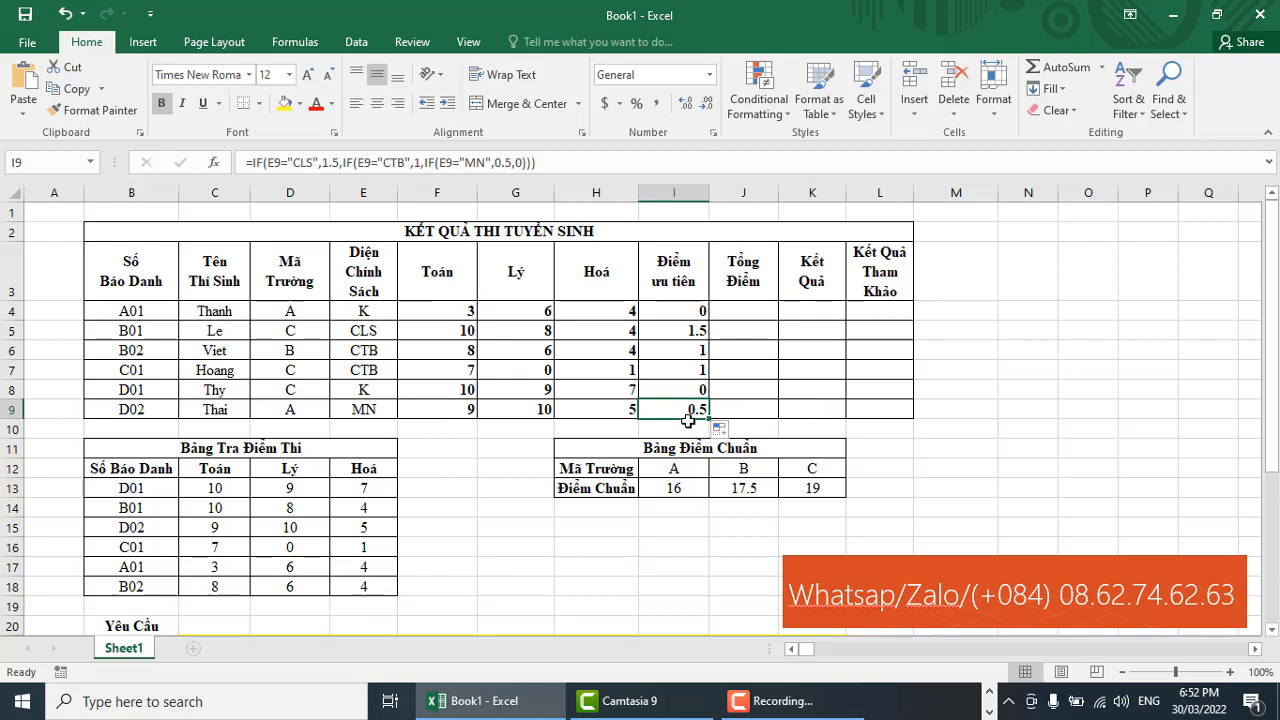
Step: Review the Toán, Lý, Hoá and Điểm ưu tiên values in row 4 that make up Tổng Điểm
left_click(787, 396)
left_click(763, 284)
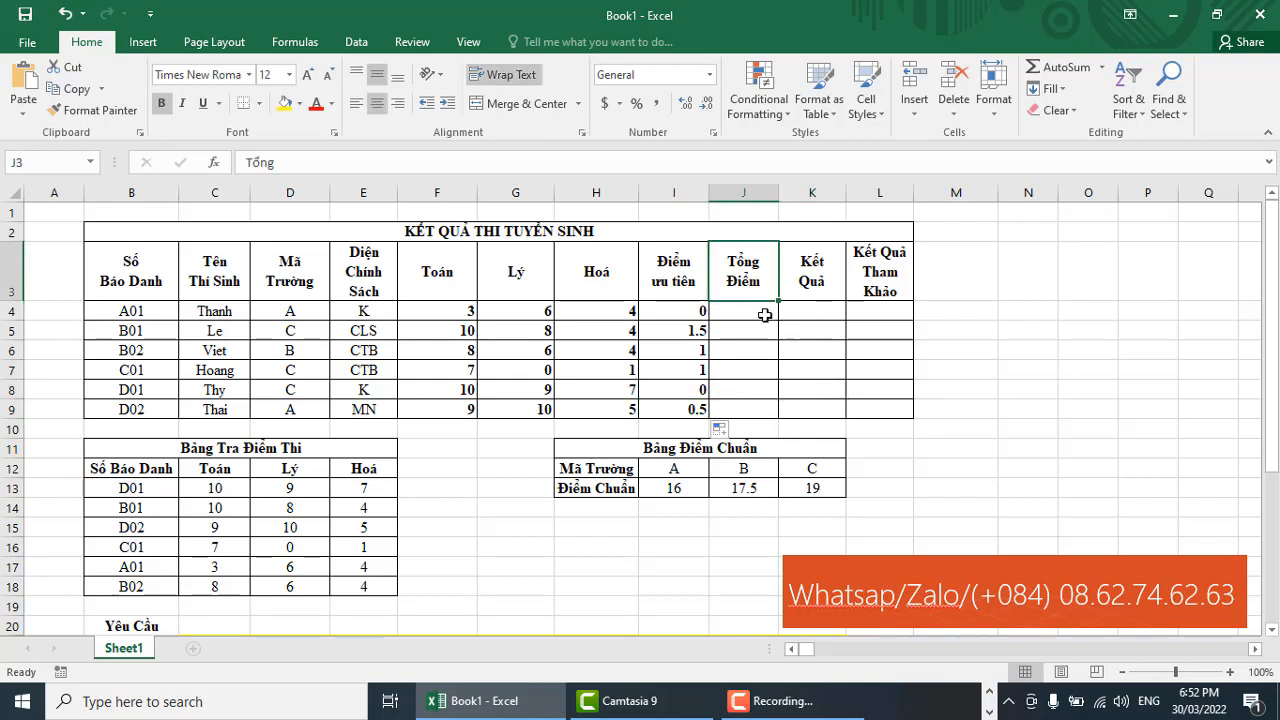
left_click(762, 314)
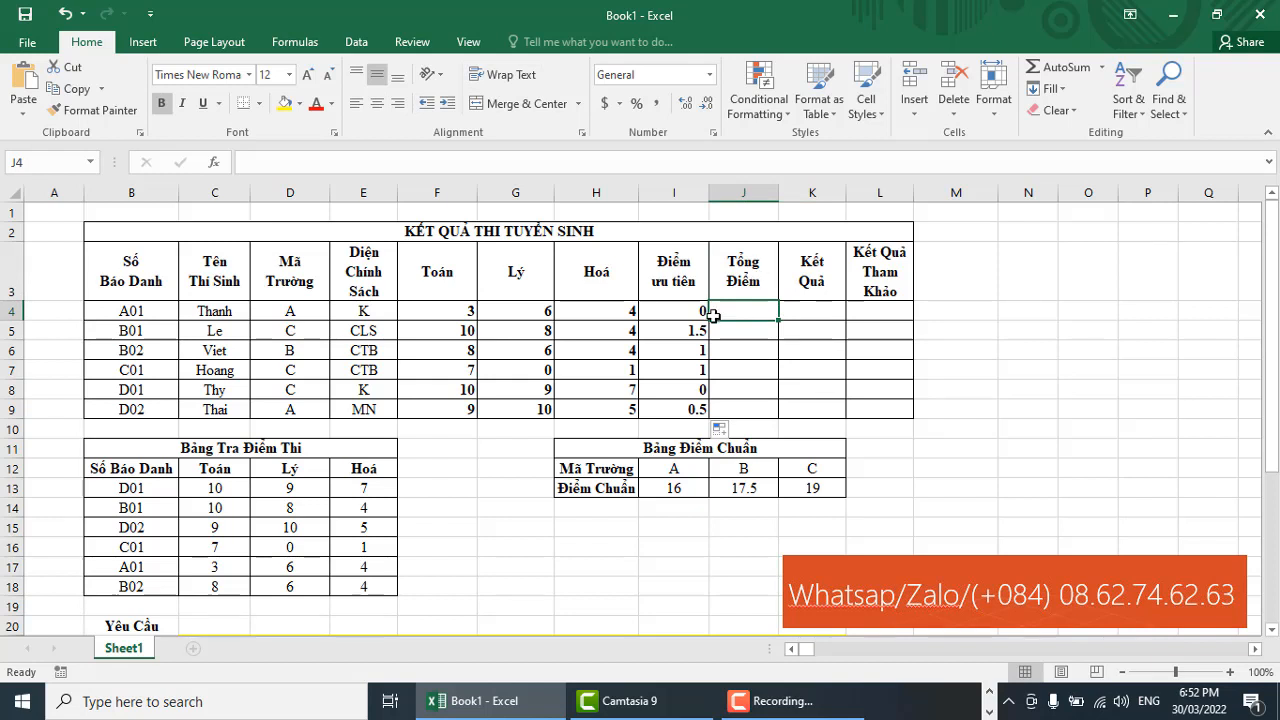
left_click(450, 309)
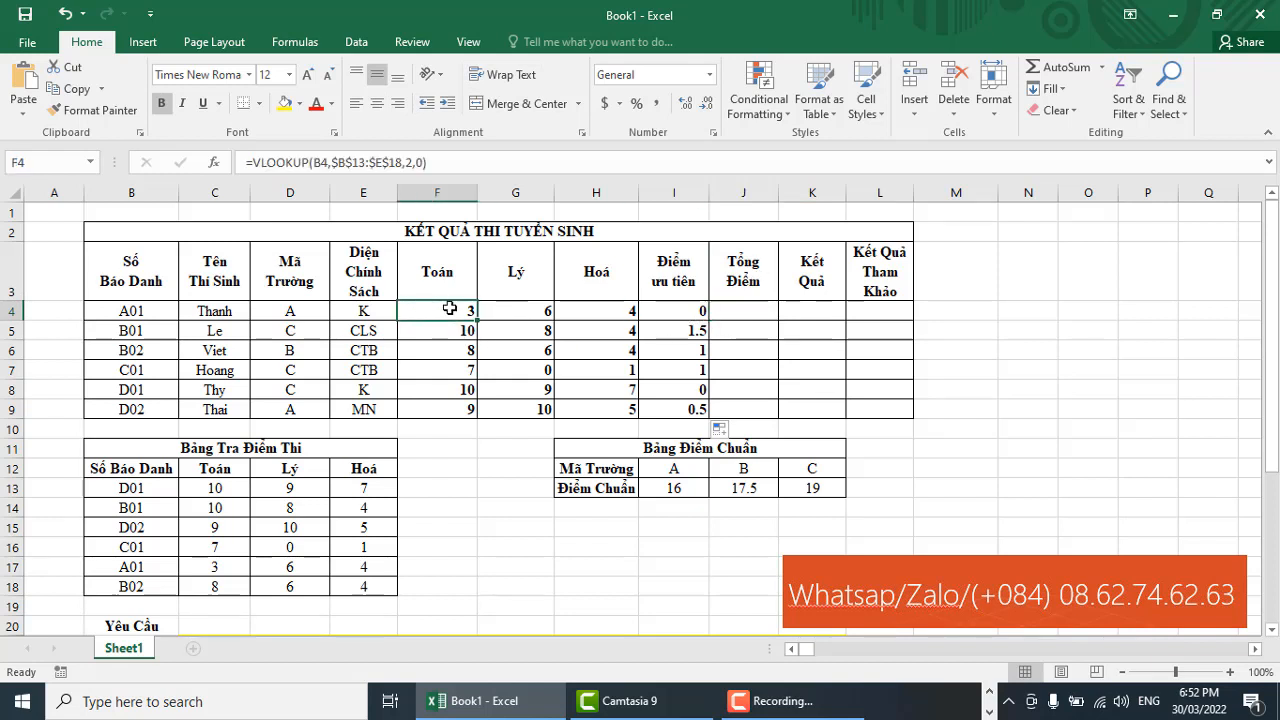
left_click(528, 307)
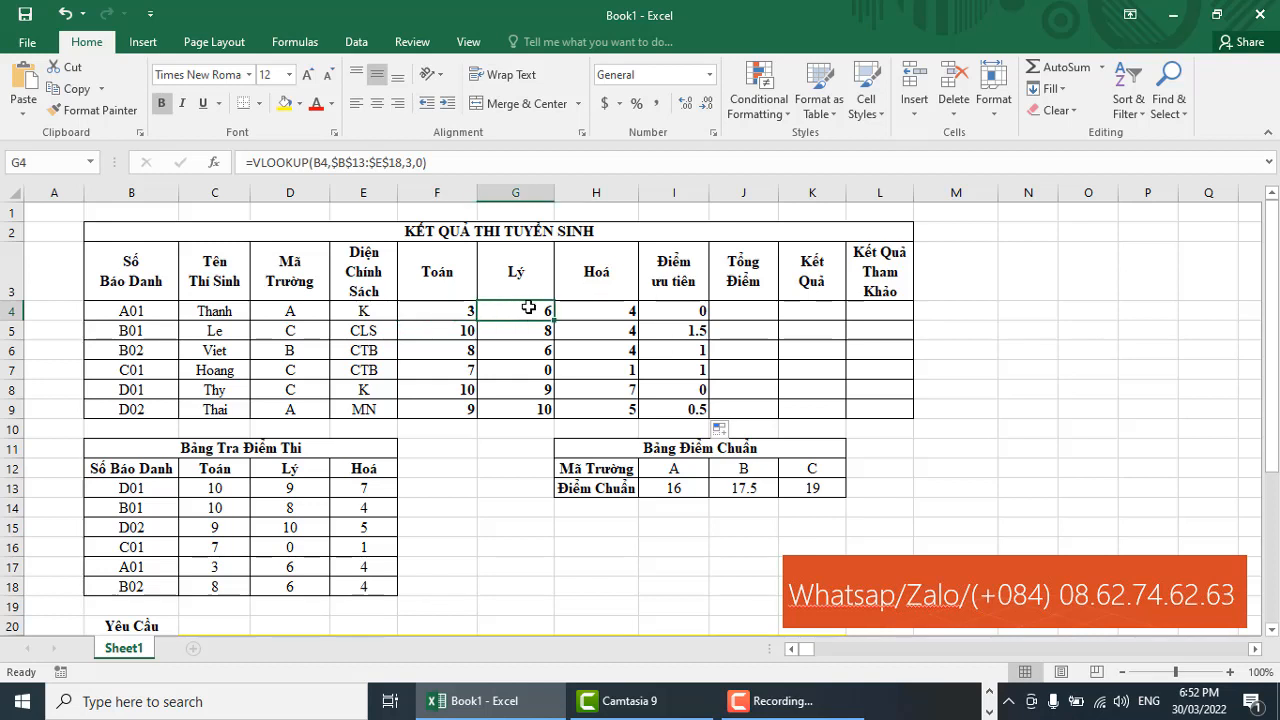
left_click(610, 311)
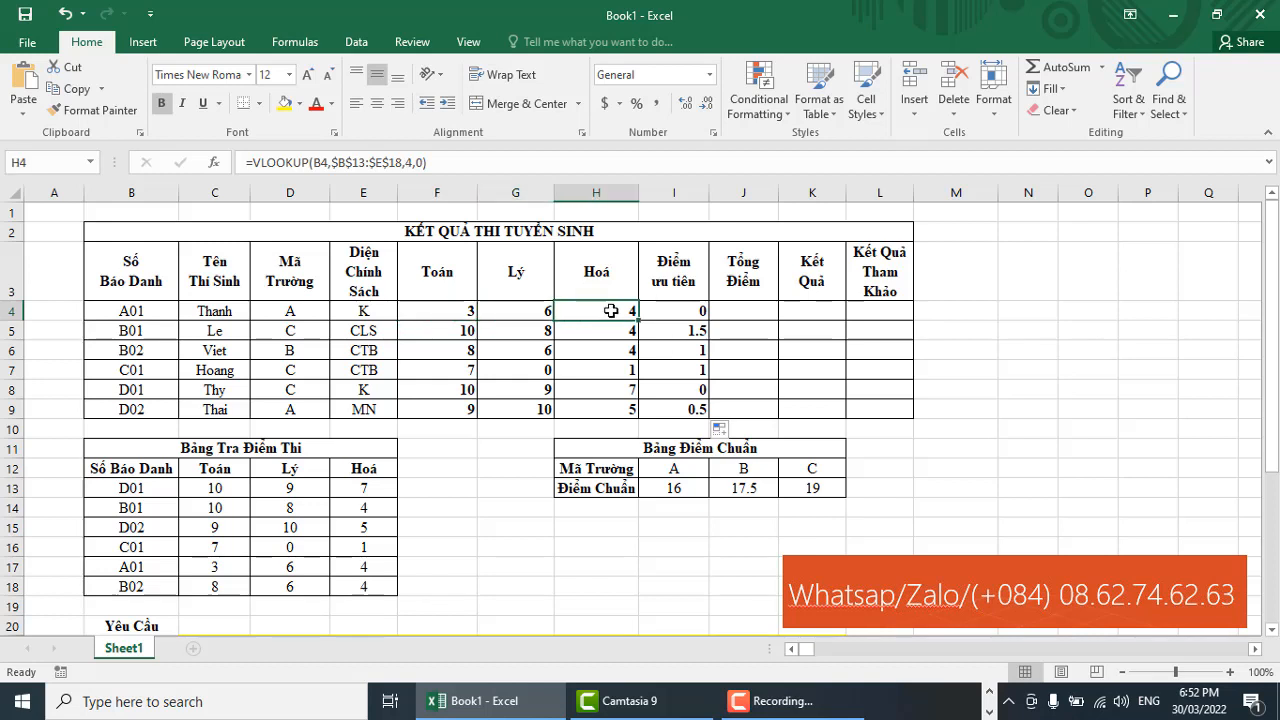
left_click(681, 313)
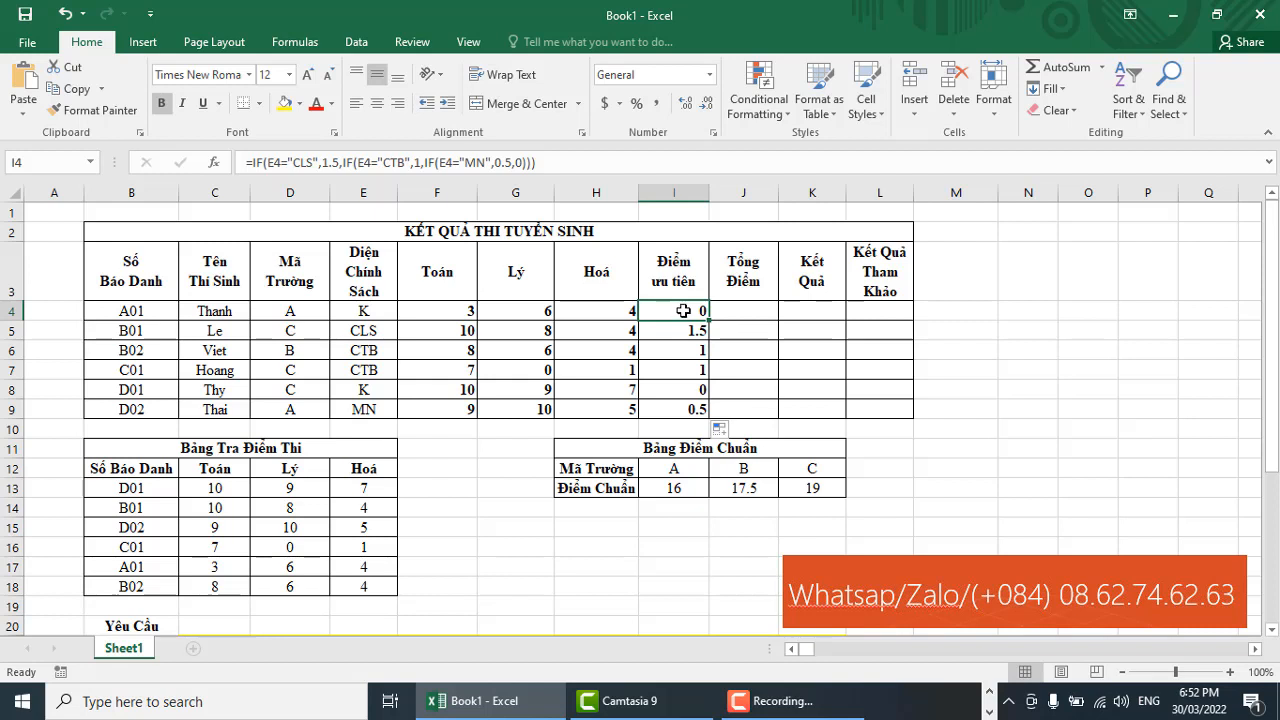
Step: Enter =SUM(F4,G4,H4,I4) in Tổng Điểm cell J4 to add the three subject scores and Điểm ưu tiên
left_click(763, 314)
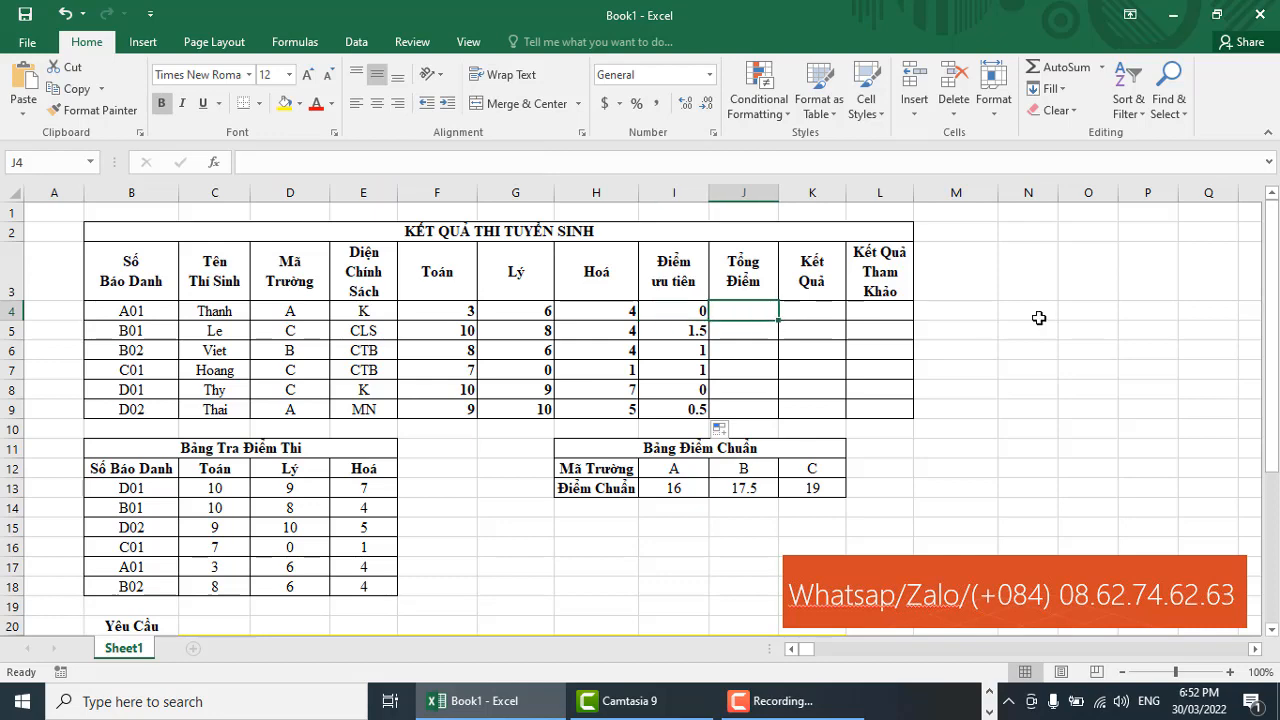
type("=S")
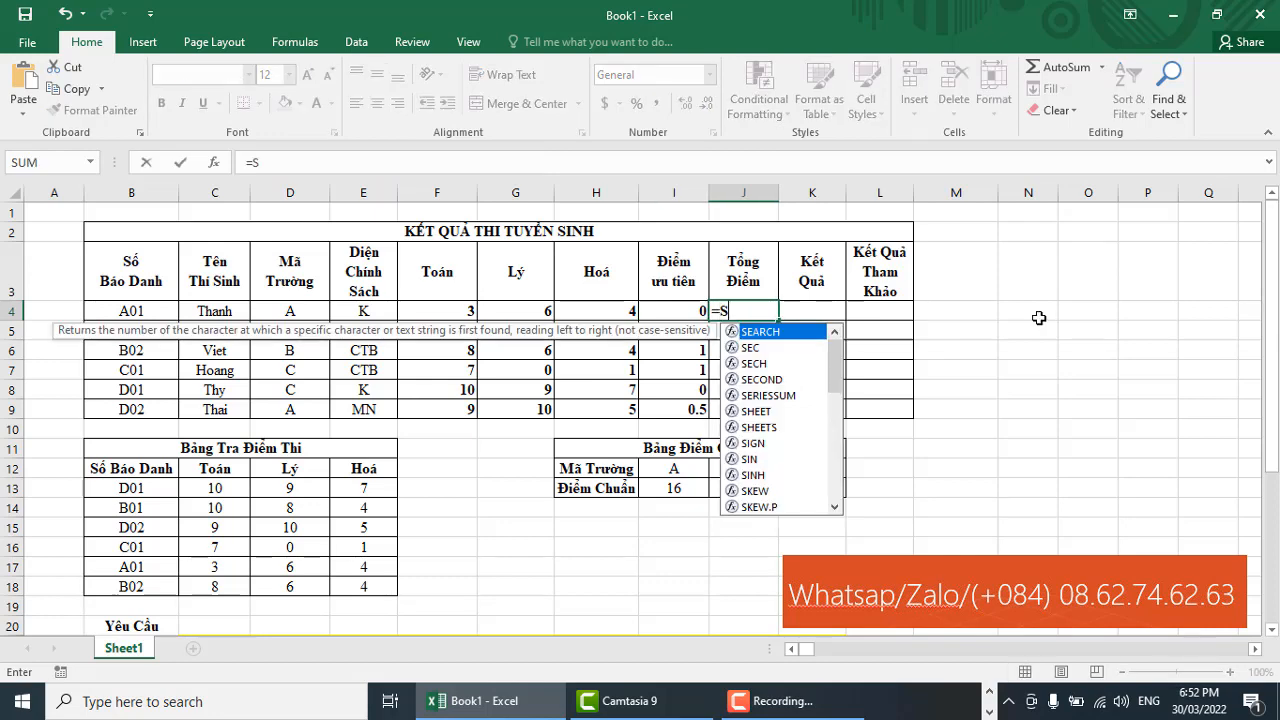
type("um")
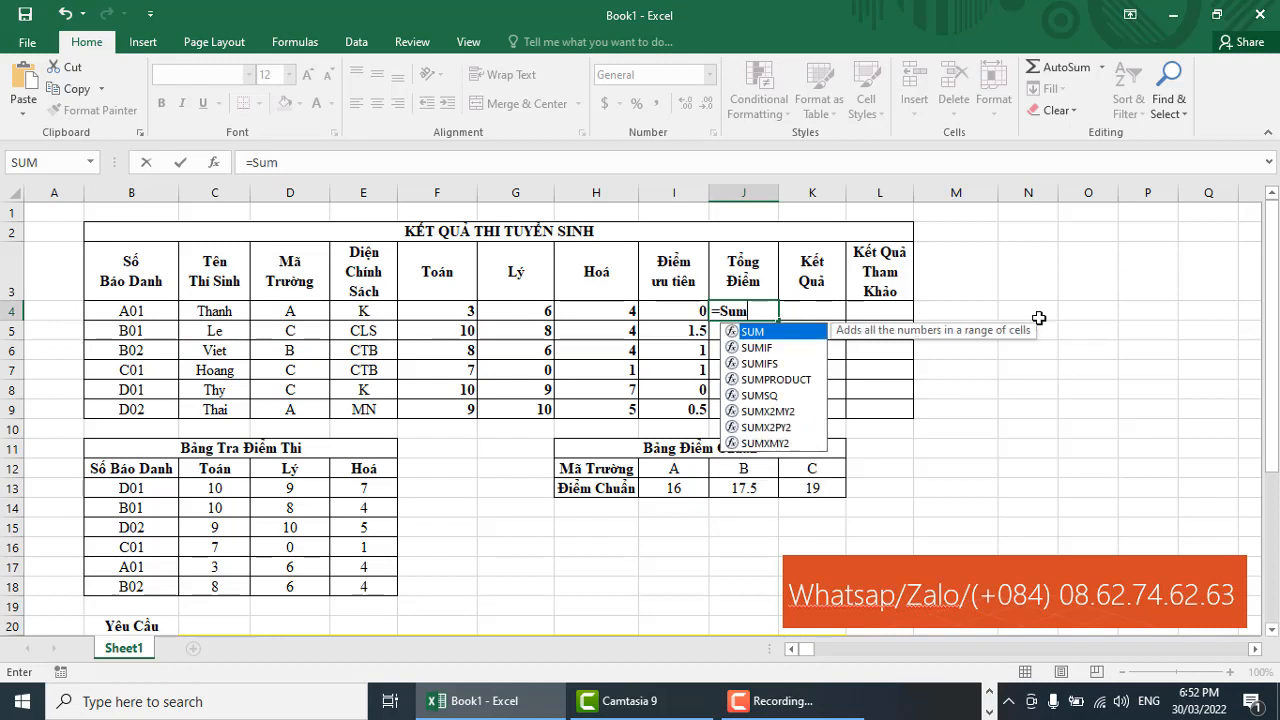
type("(")
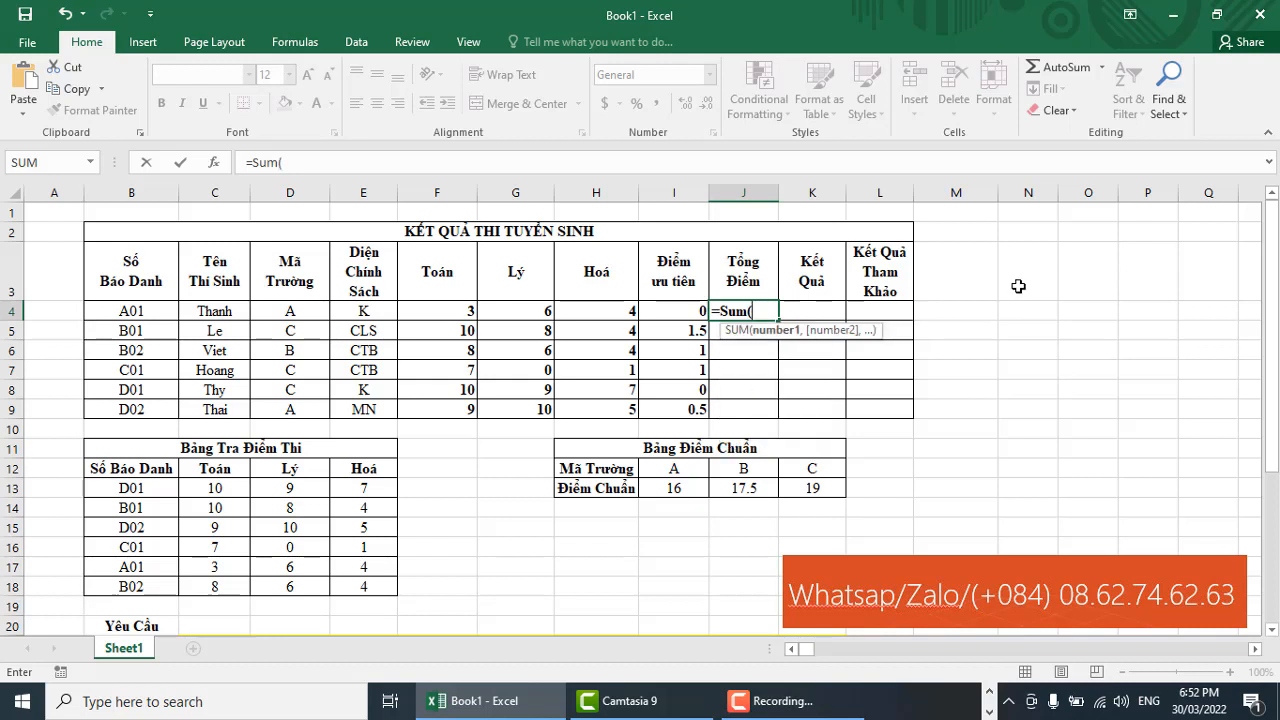
left_click(453, 310)
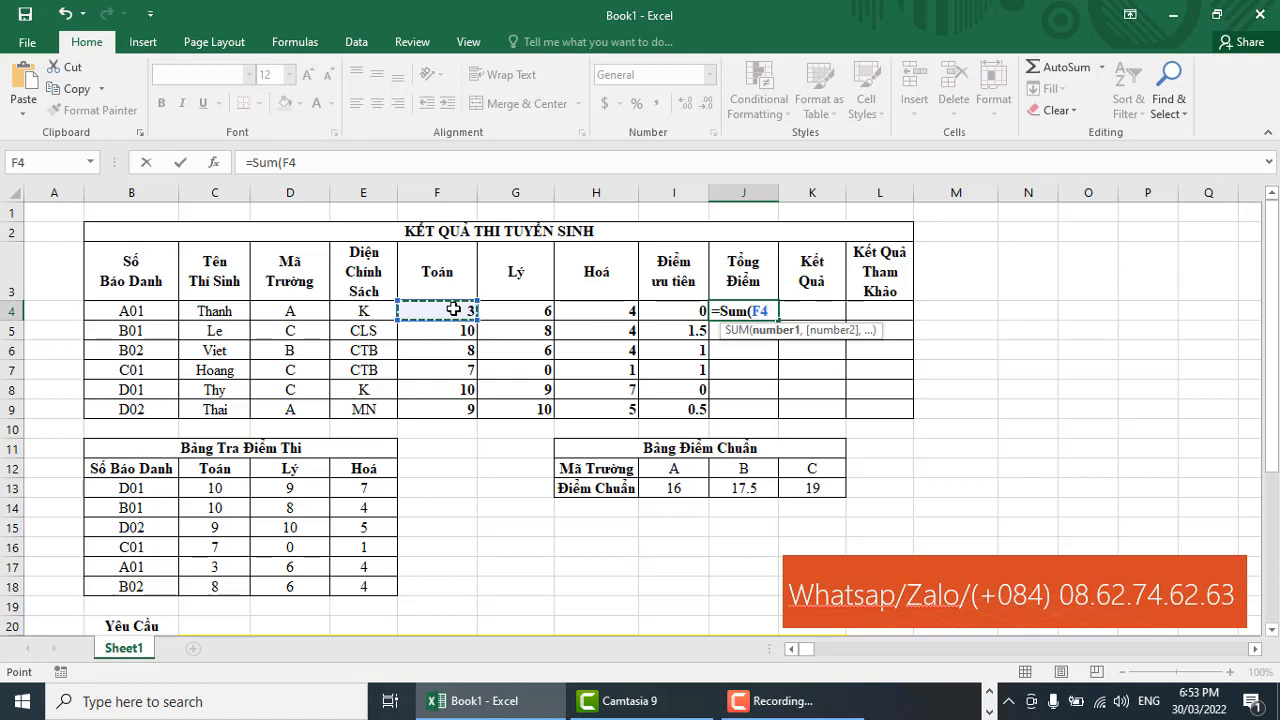
type(",")
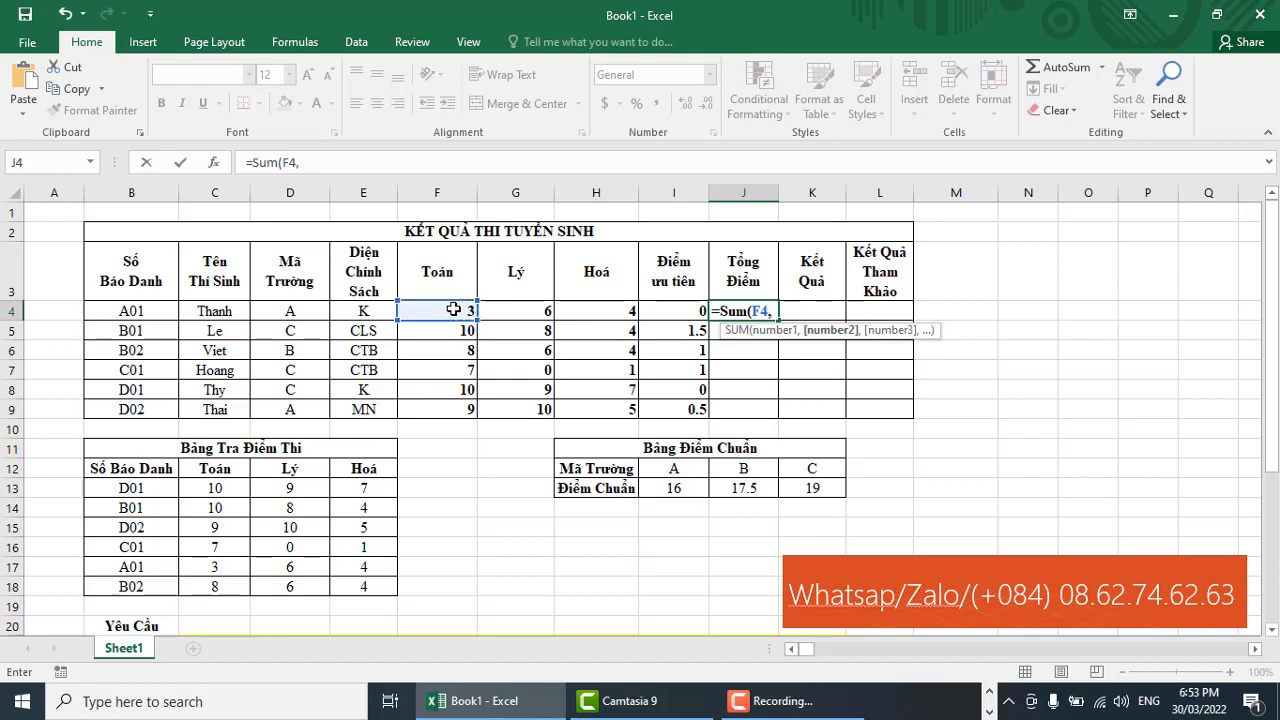
left_click(693, 312)
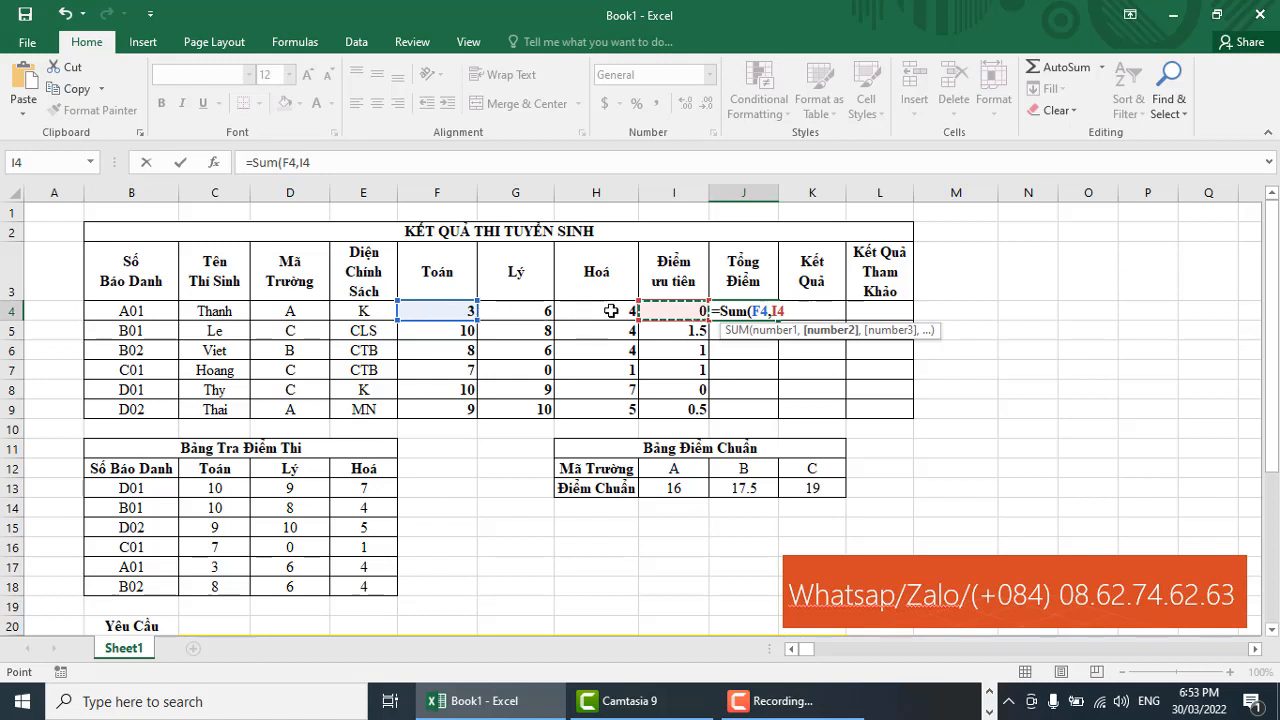
type(")")
key("BackSpace")
key("BackSpace")
key("BackSpace")
left_click(537, 311)
type(",")
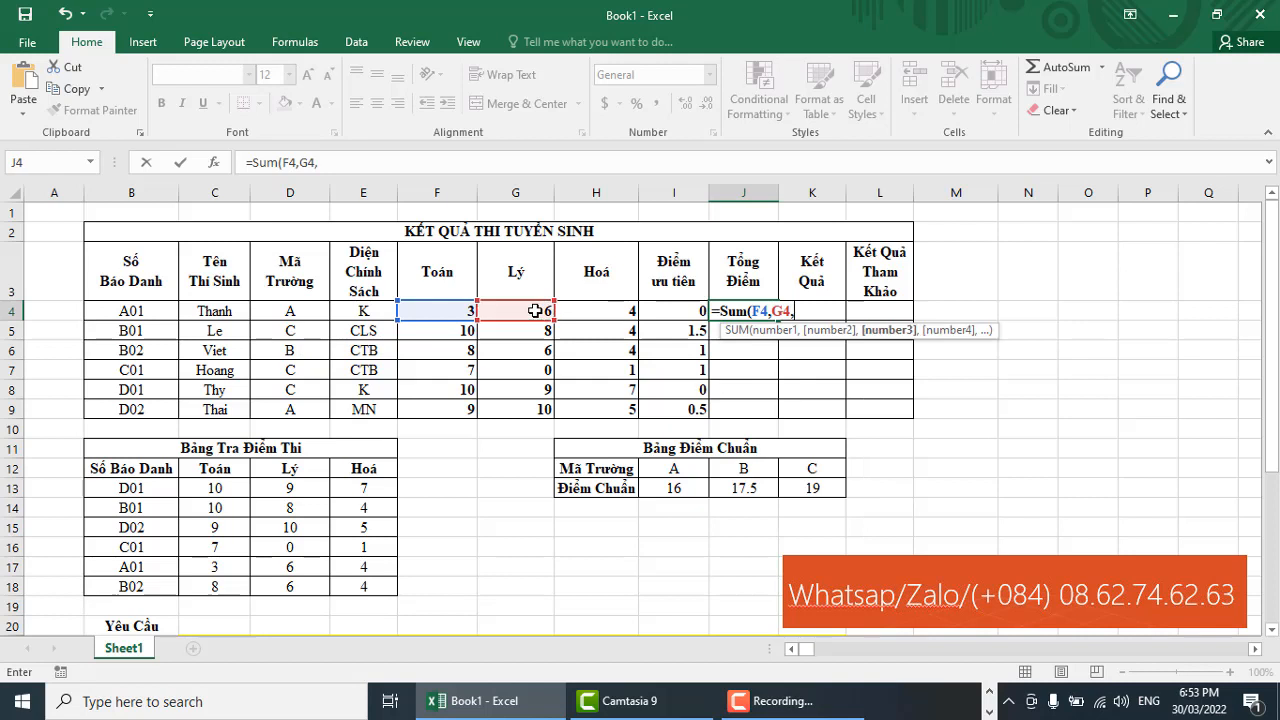
left_click(600, 305)
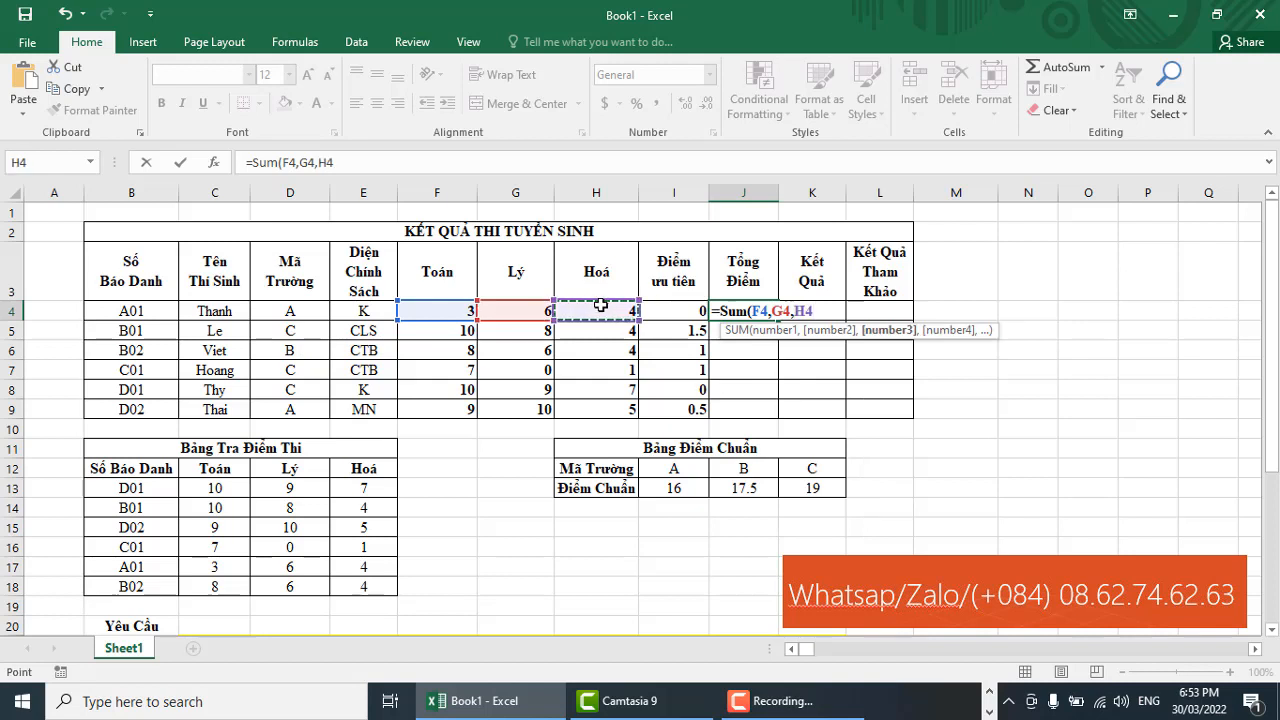
type(",")
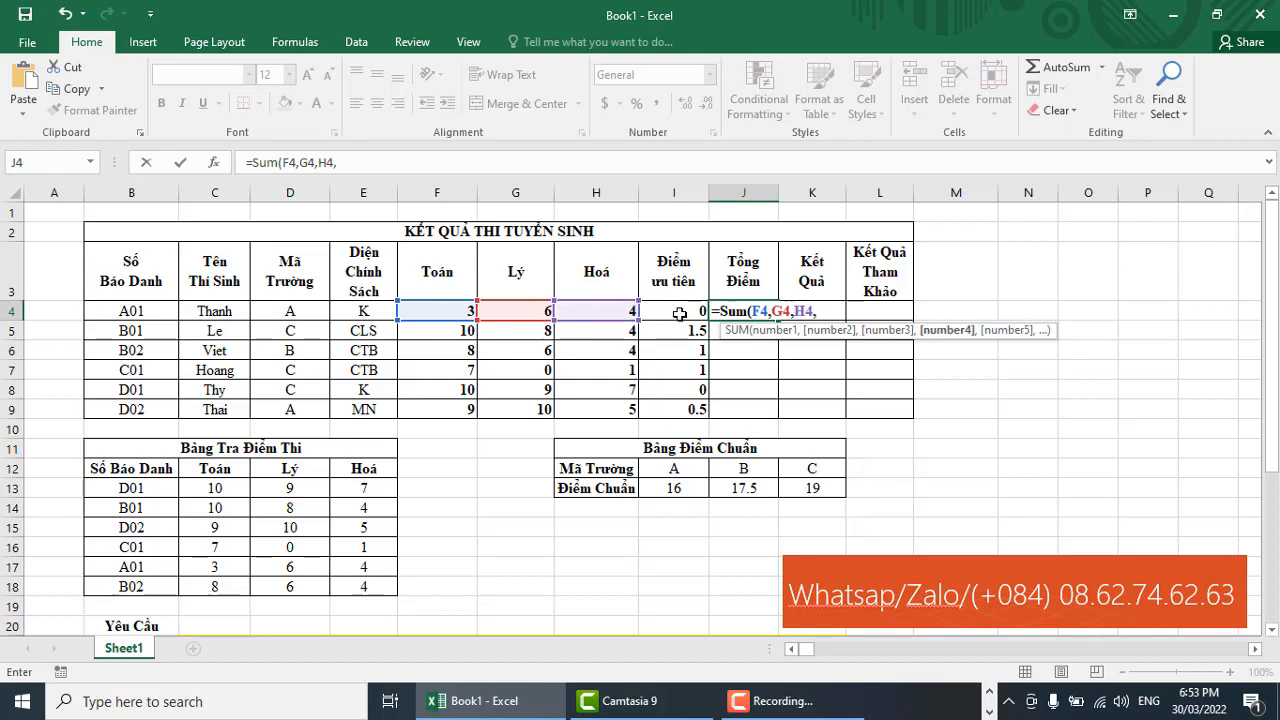
left_click(679, 314)
type(")")
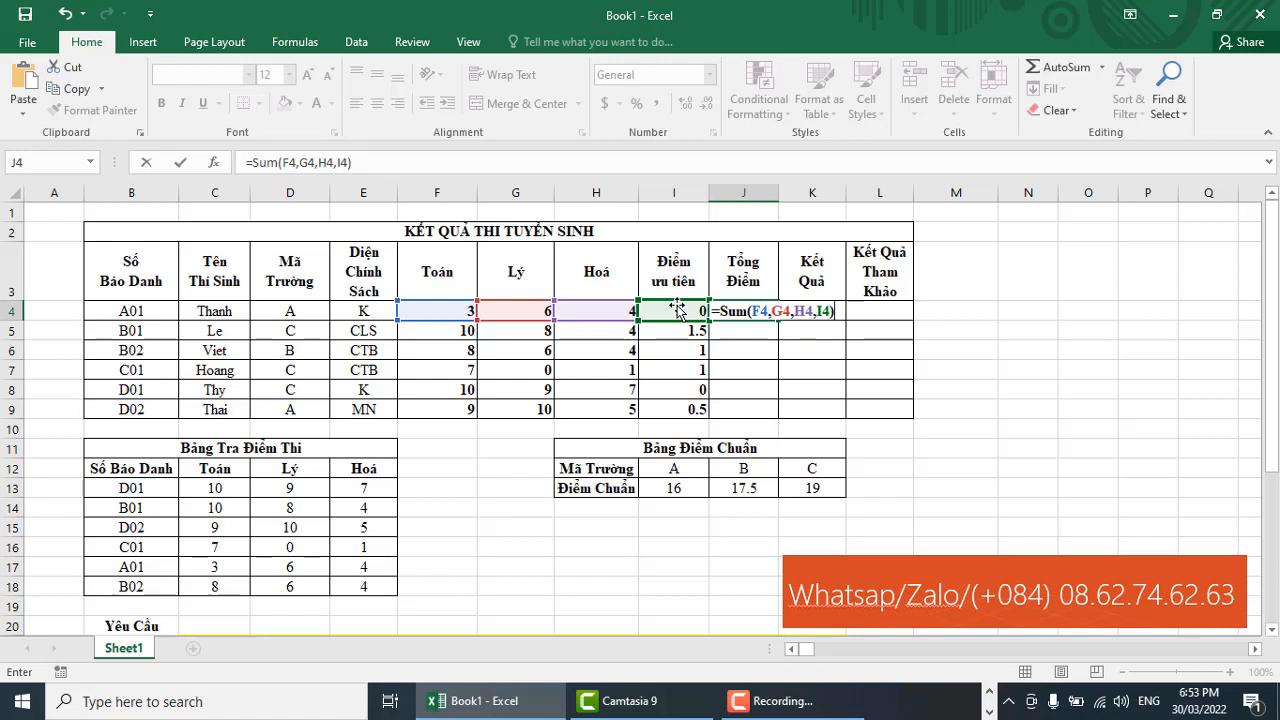
key("Return")
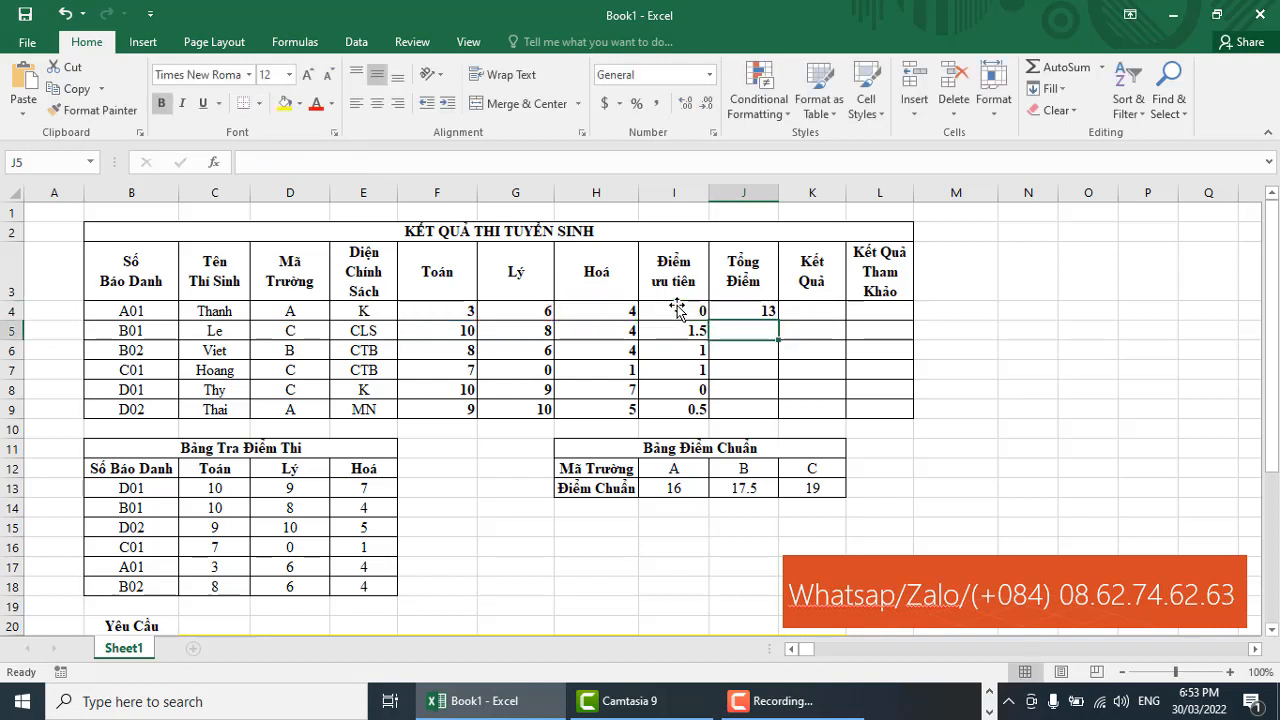
Step: Check the J4 total against the subject scores in row 4 and inspect the cell references in its SUM formula
left_click(760, 308)
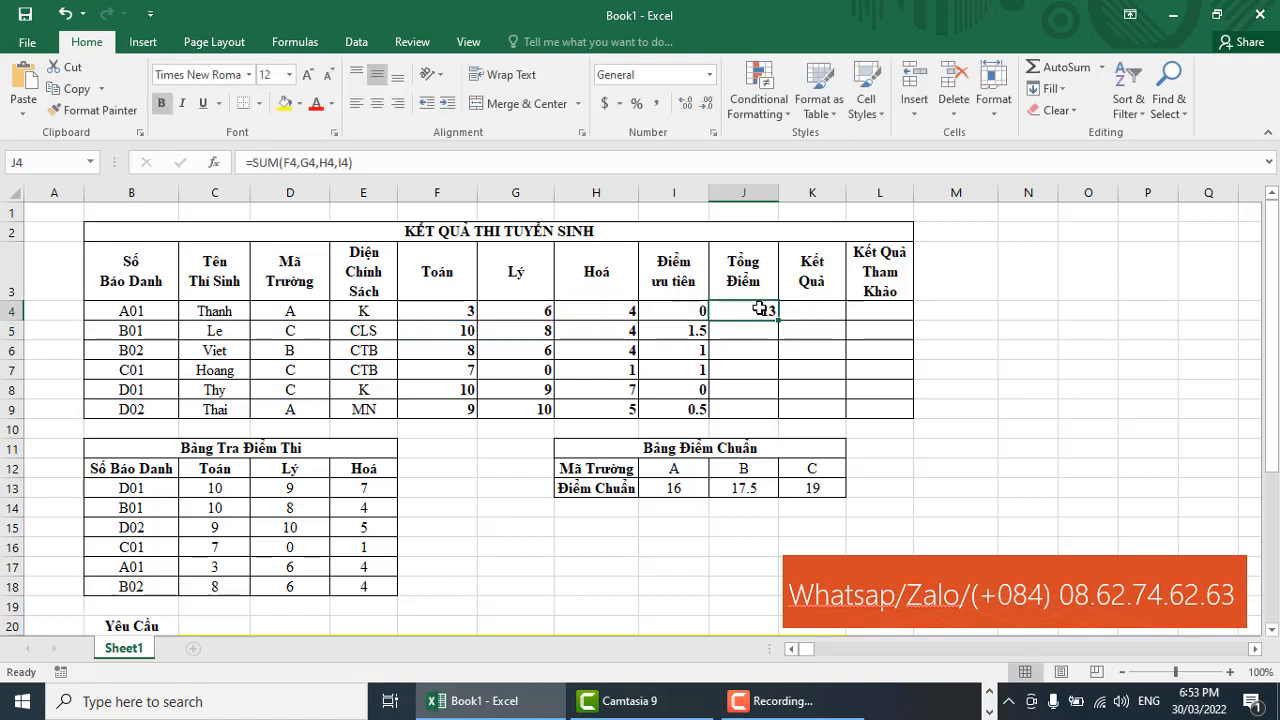
left_click(467, 312)
left_click(514, 311)
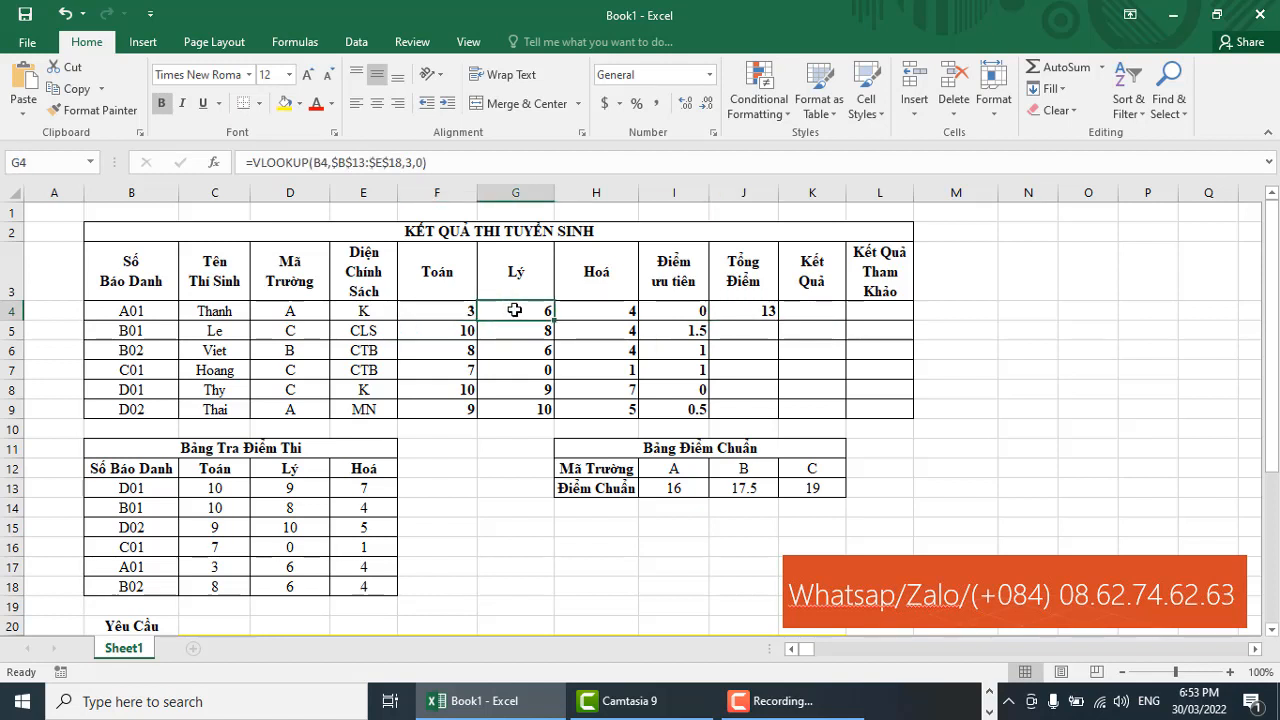
left_click(607, 313)
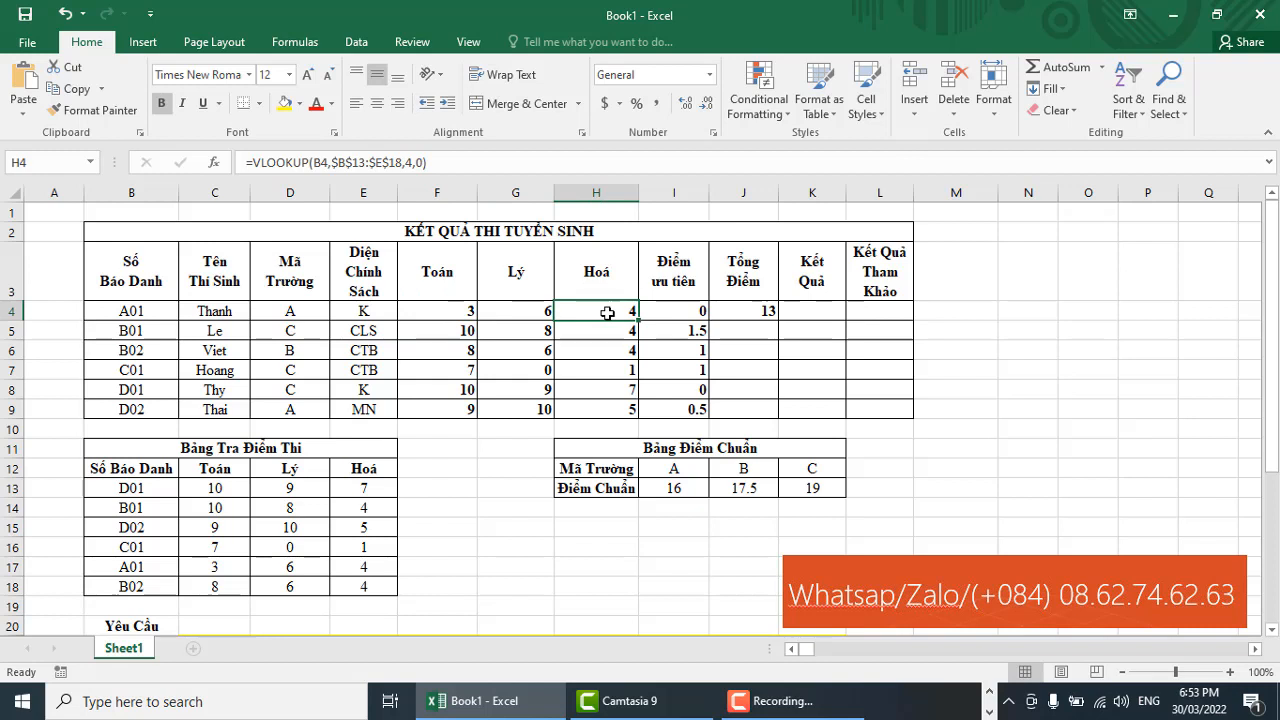
left_click(760, 312)
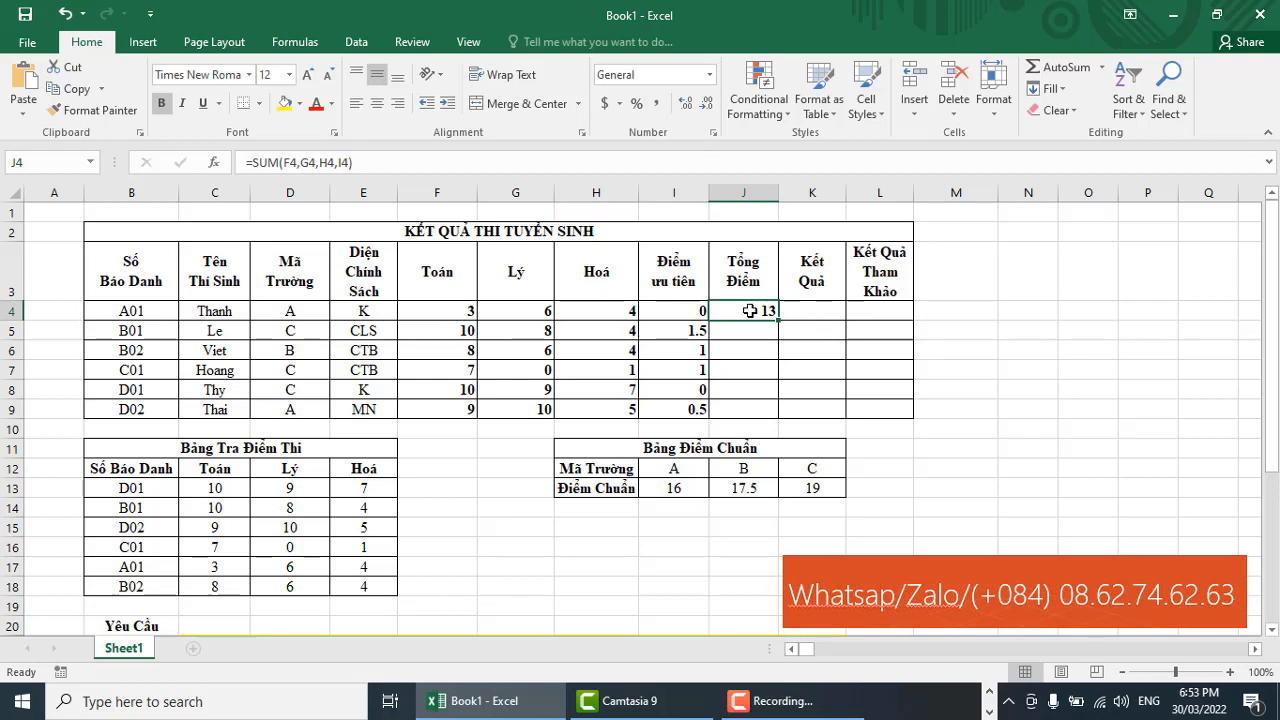
double_click(767, 312)
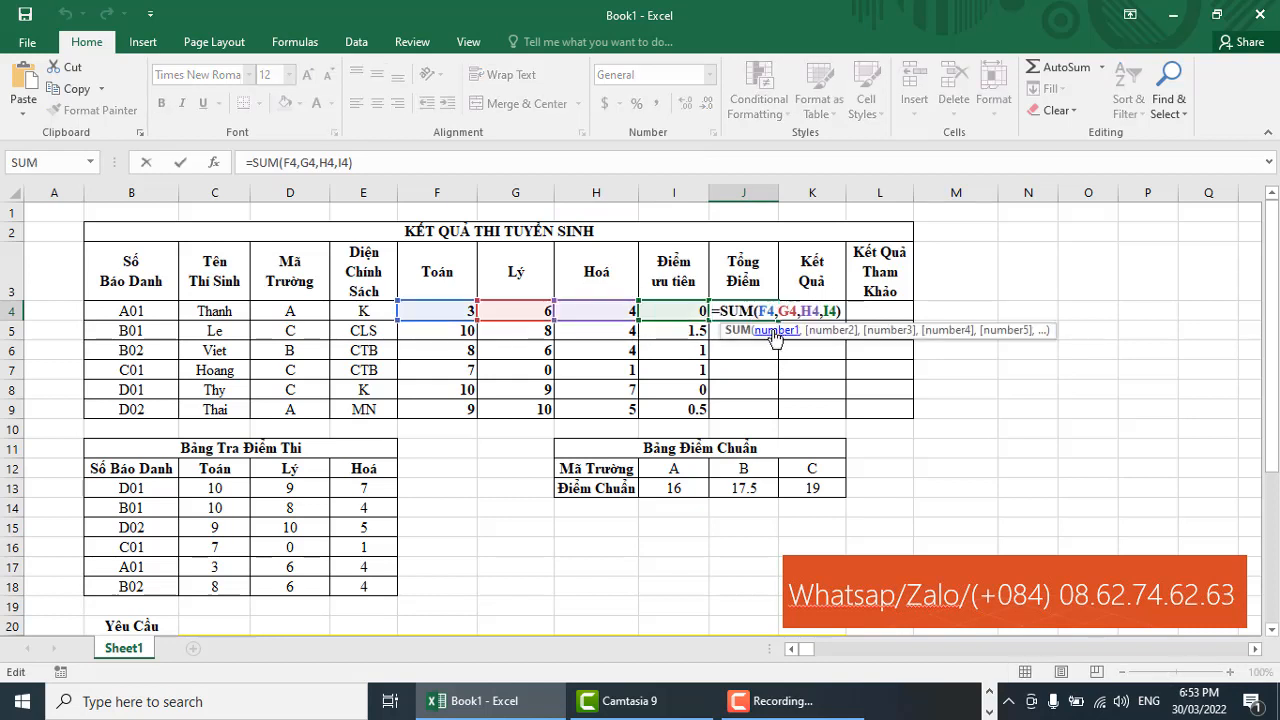
key("Return")
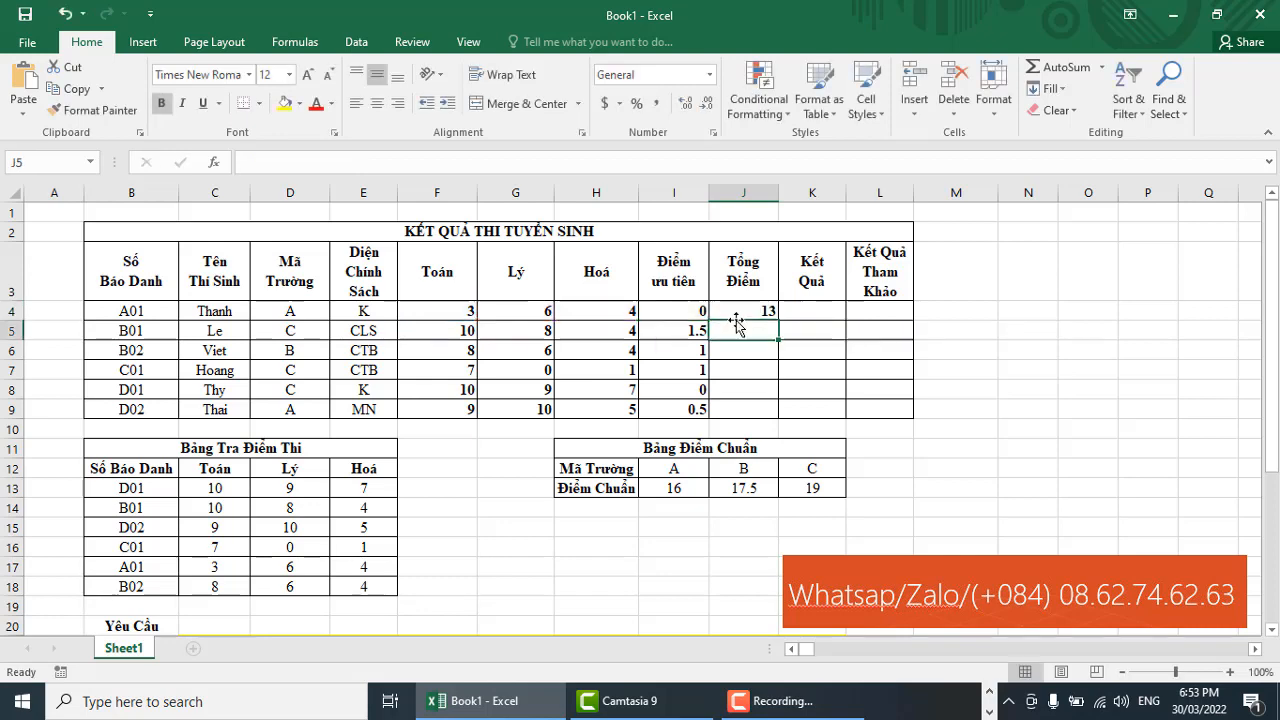
Step: Fill the Tổng Điểm formula from J4 down to J9 and check the filled totals, comparing row 7 with its scores
left_click(760, 312)
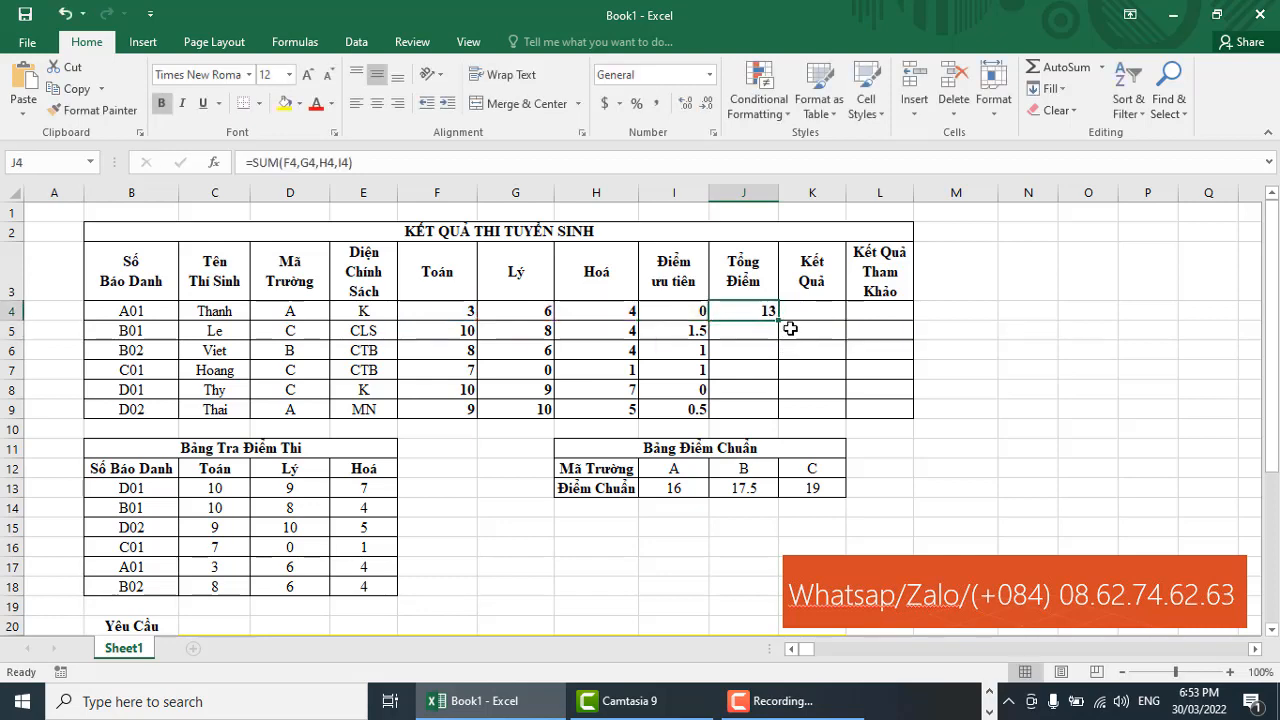
left_click_drag(778, 318, 775, 415)
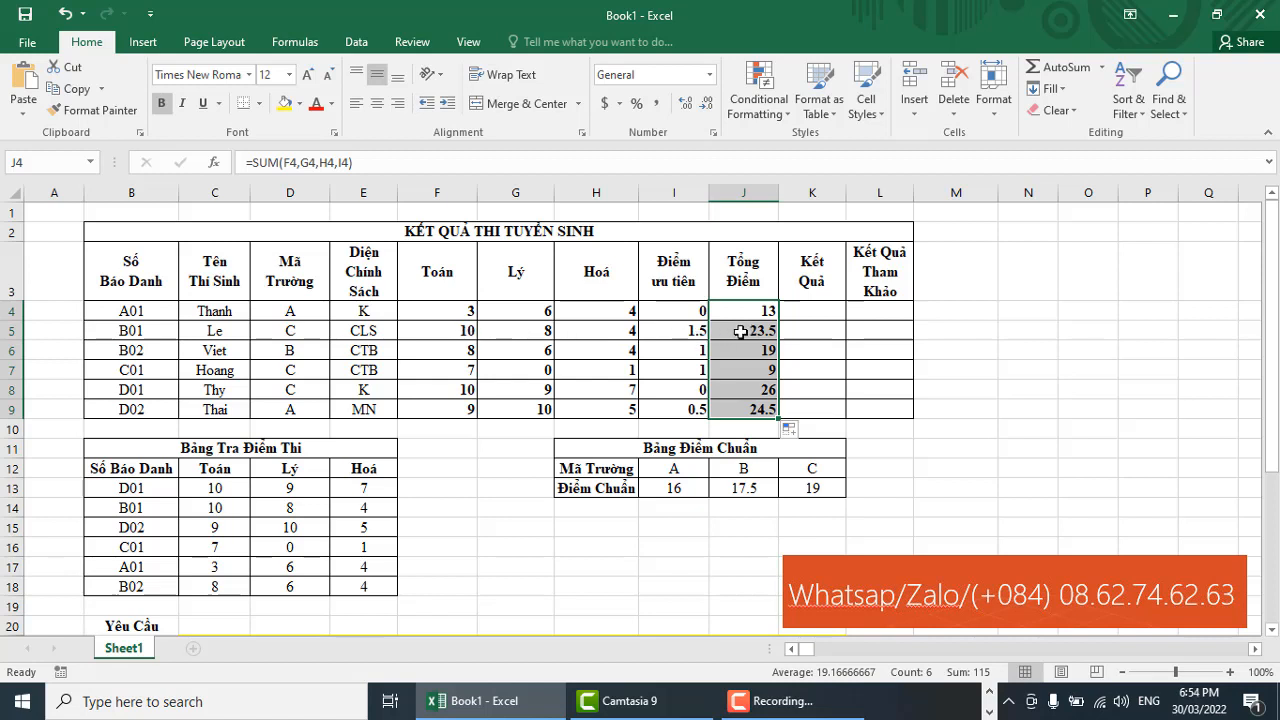
left_click_drag(466, 371, 681, 370)
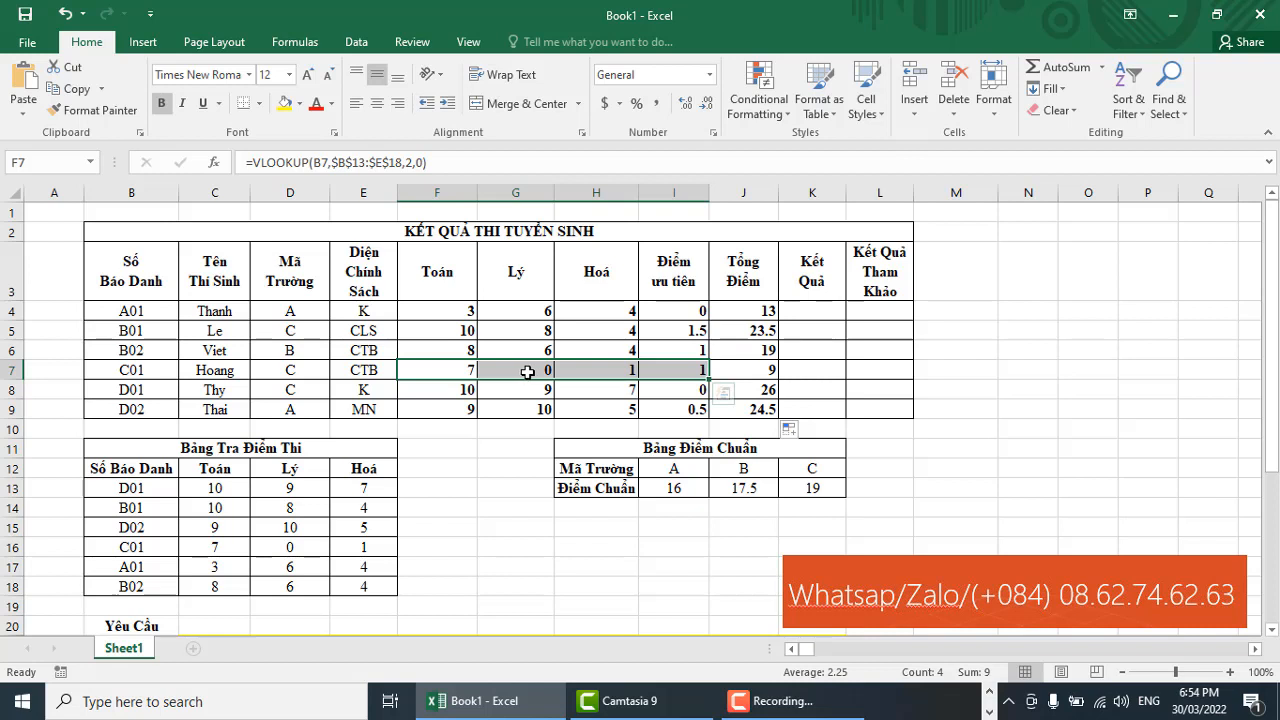
left_click(757, 369)
left_click(765, 408)
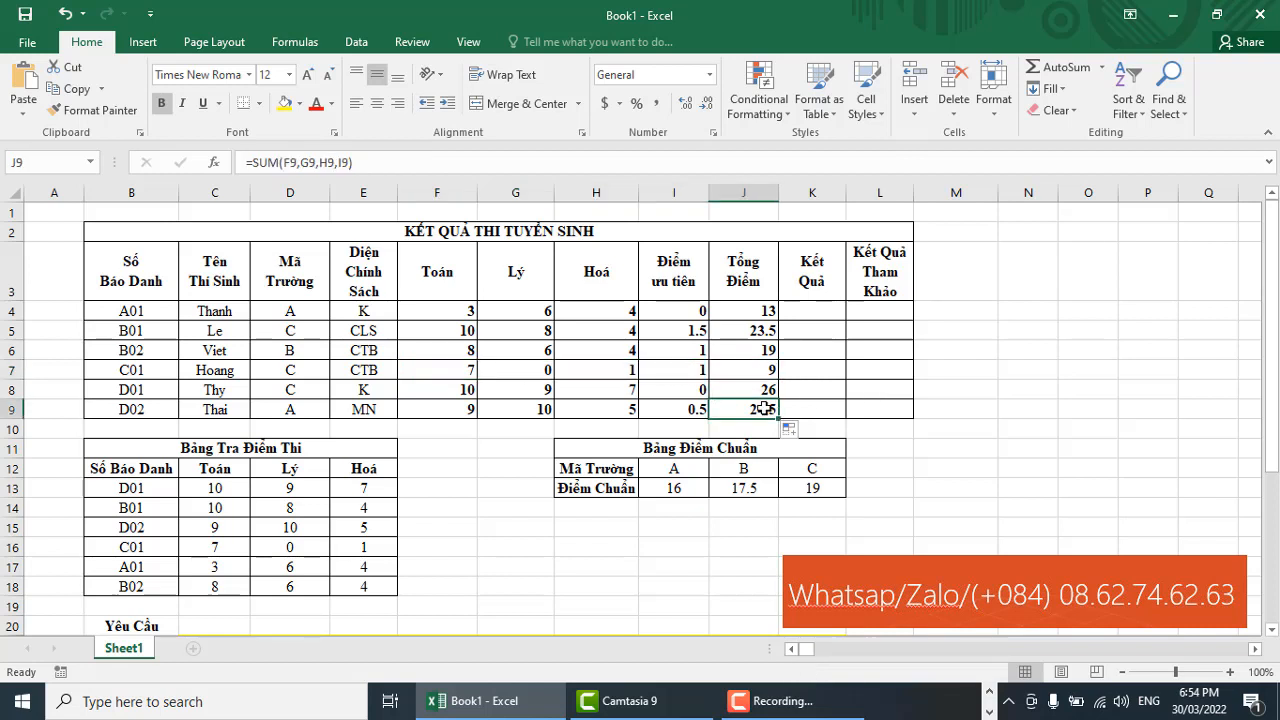
left_click_drag(765, 311, 766, 410)
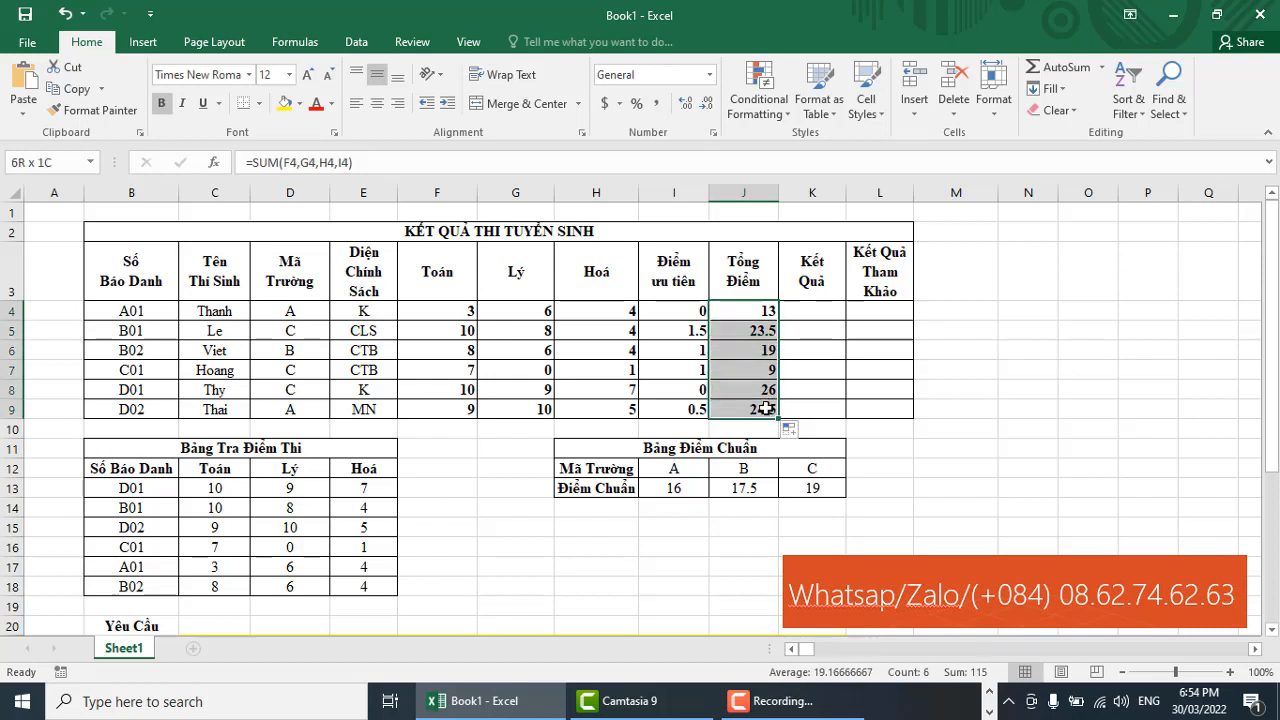
left_click(759, 280)
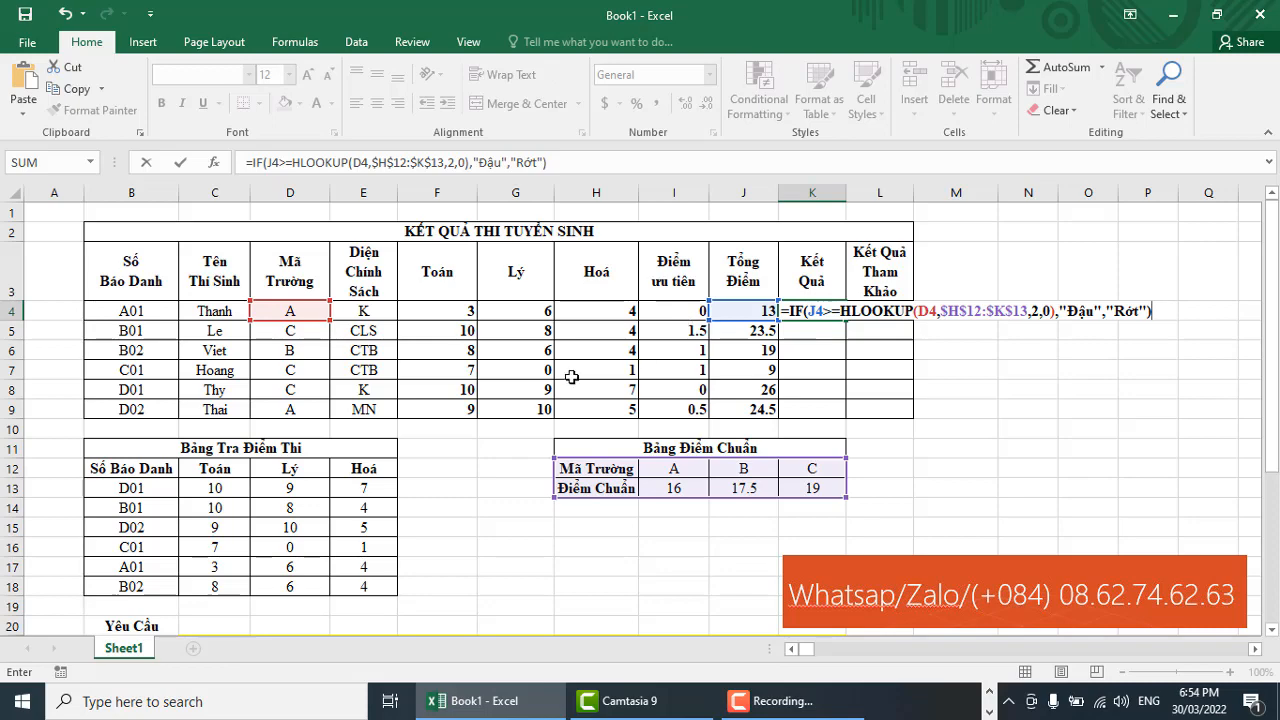
Step: Highlight the Câu 3 requirement in B28:J28 with yellow fill
scroll(572, 378, "down", 2)
scroll(572, 377, "down", 2)
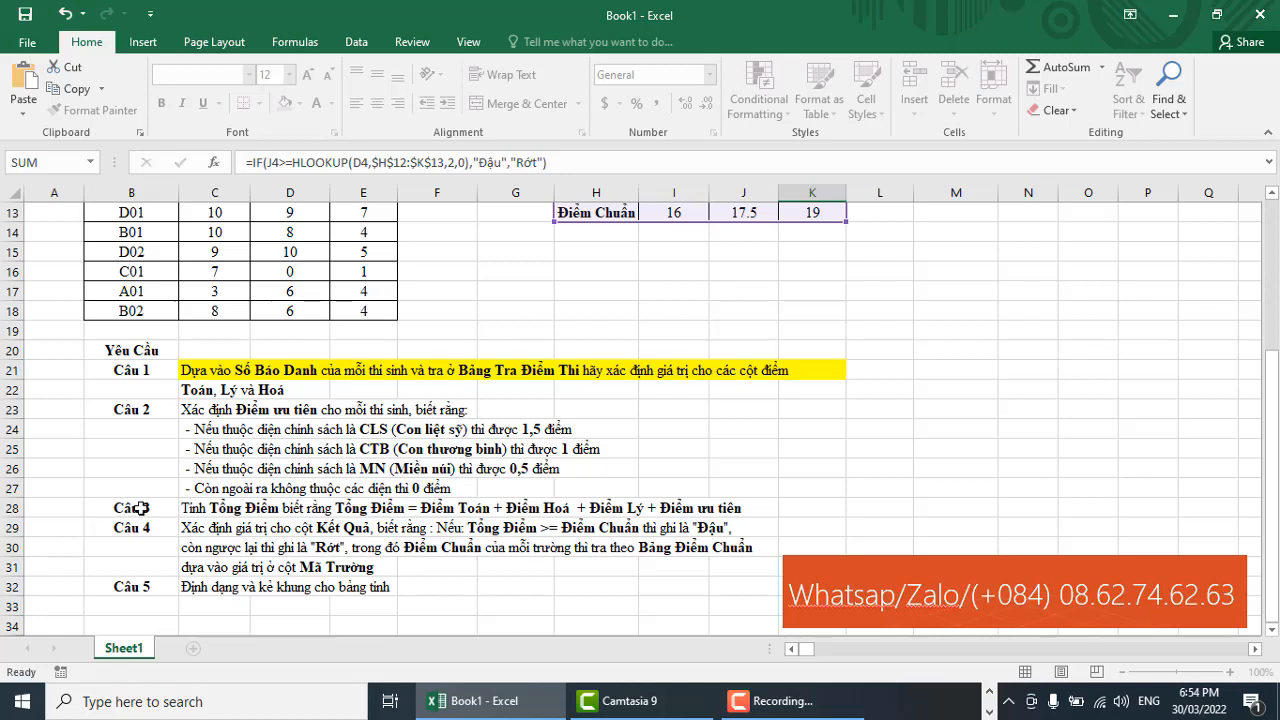
left_click_drag(148, 510, 744, 510)
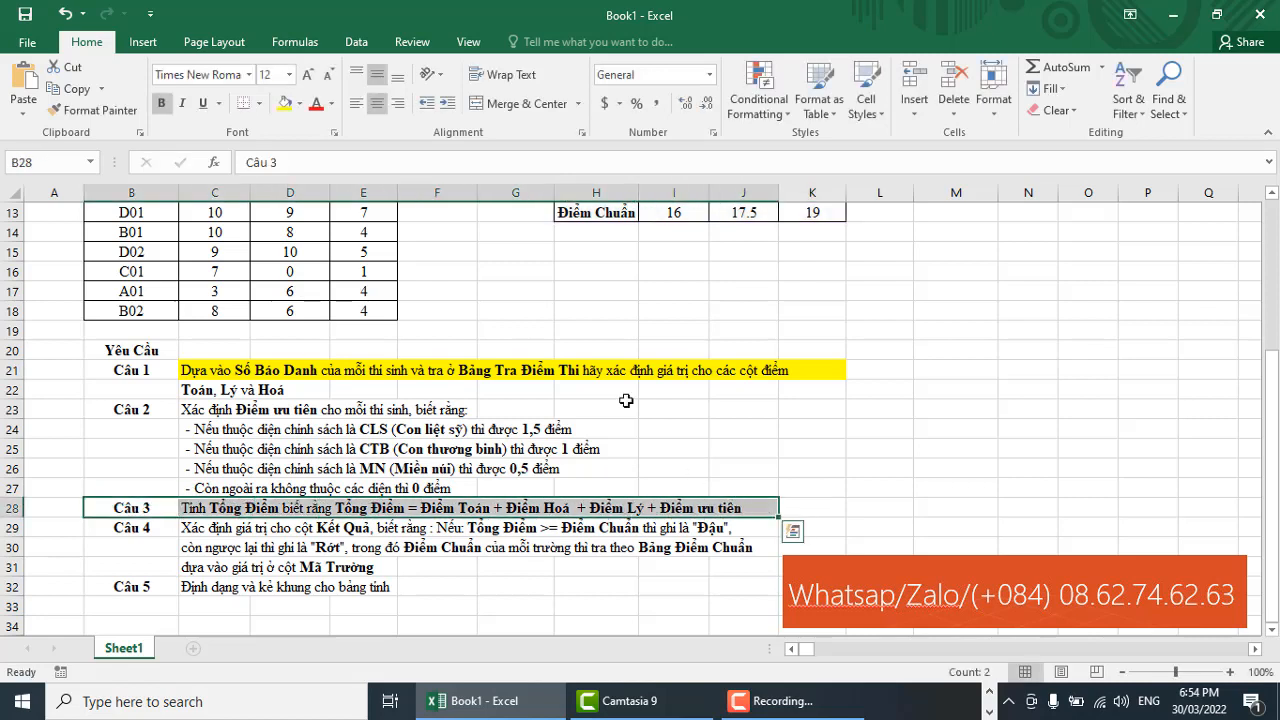
left_click(285, 103)
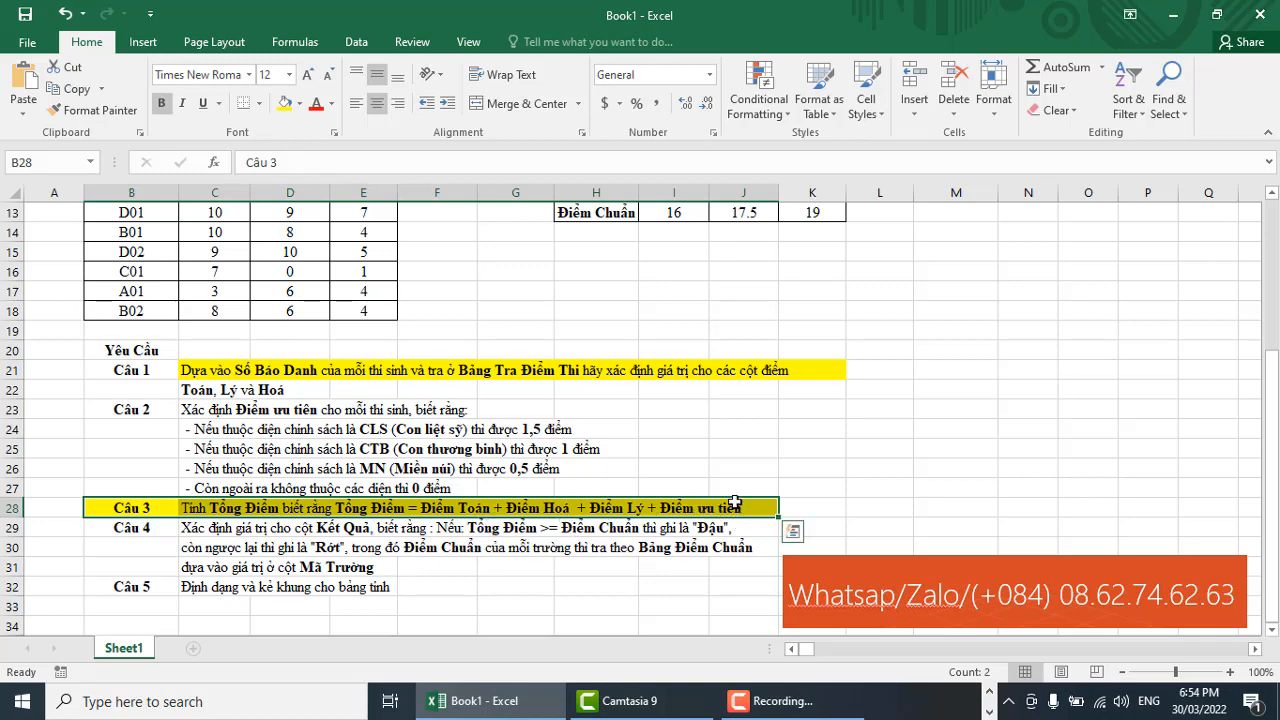
Step: Highlight the Câu 2 requirement line in B23:K23 with yellow fill
scroll(735, 503, "down", 1)
left_click_drag(114, 349, 820, 348)
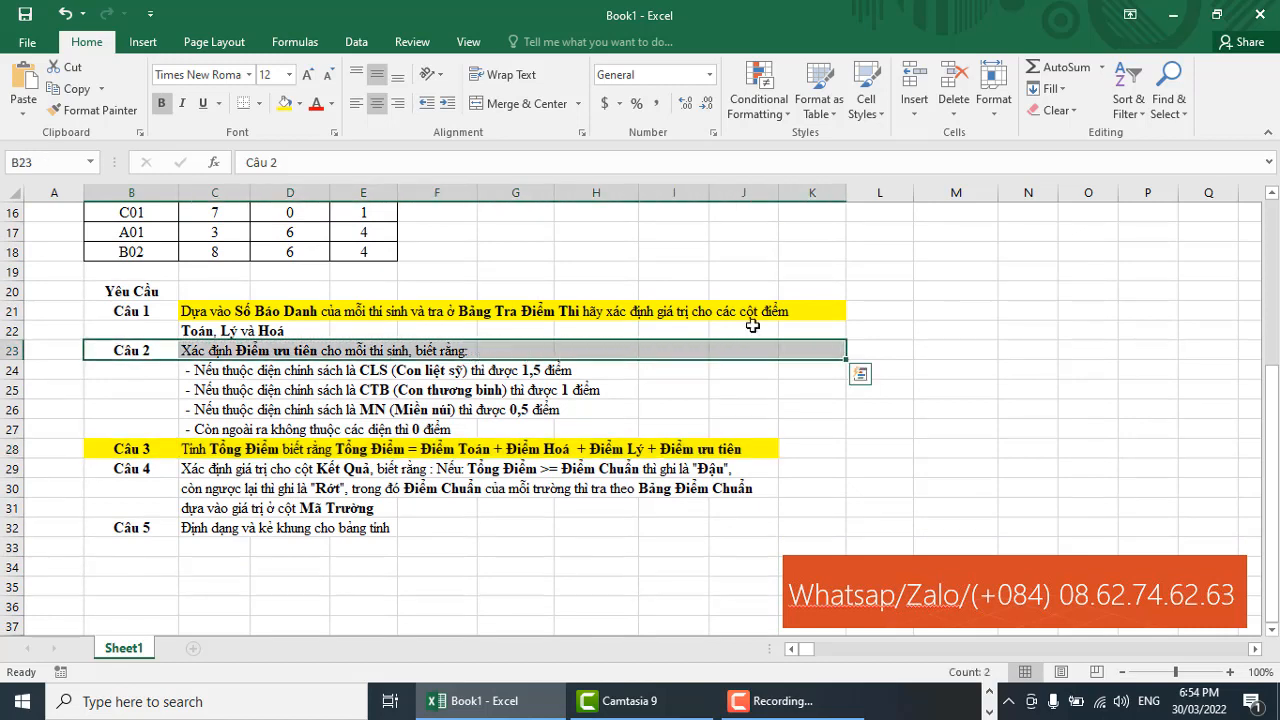
left_click(284, 103)
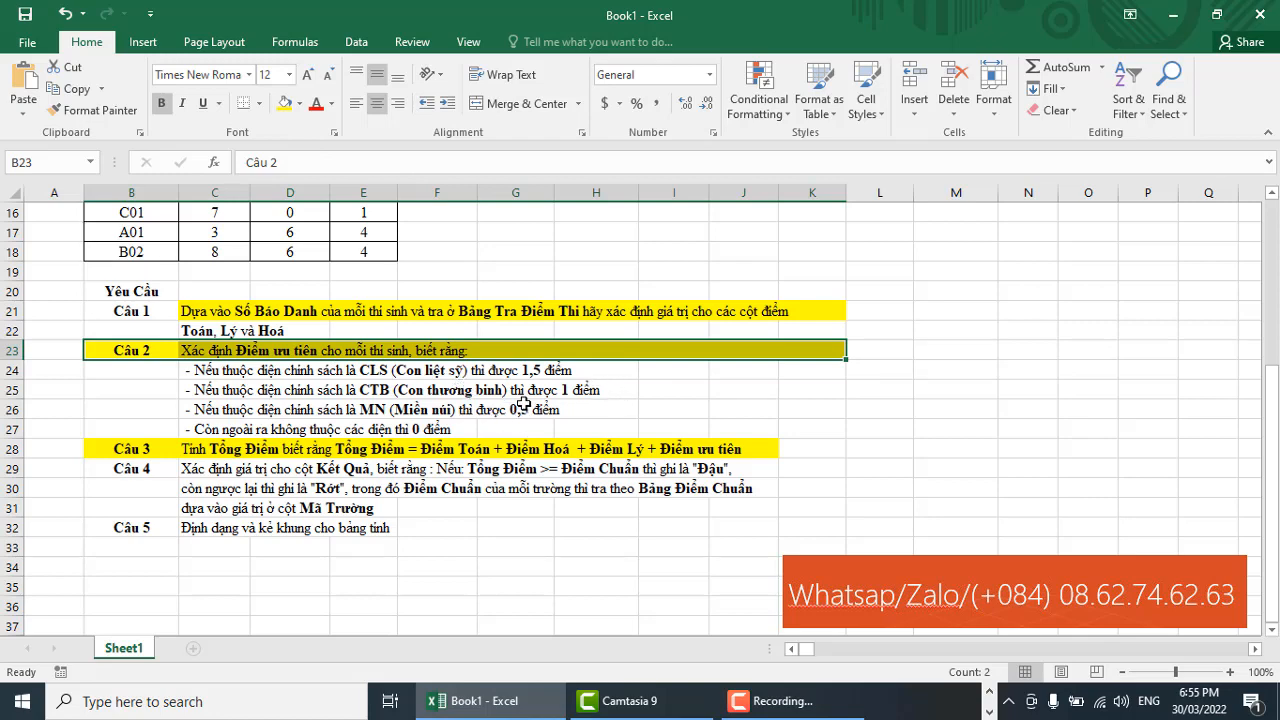
Step: Highlight the first line of the Câu 4 requirement in B29:J29 with yellow fill
scroll(523, 399, "down", 1)
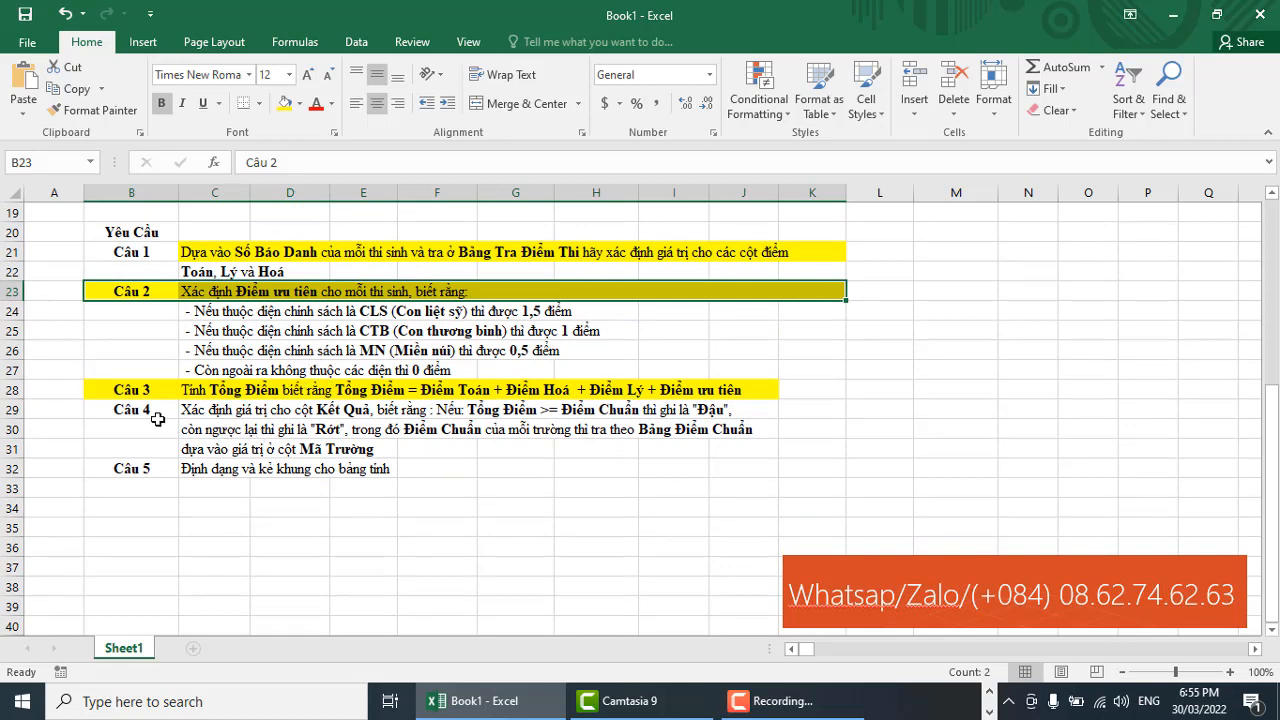
left_click_drag(141, 410, 740, 416)
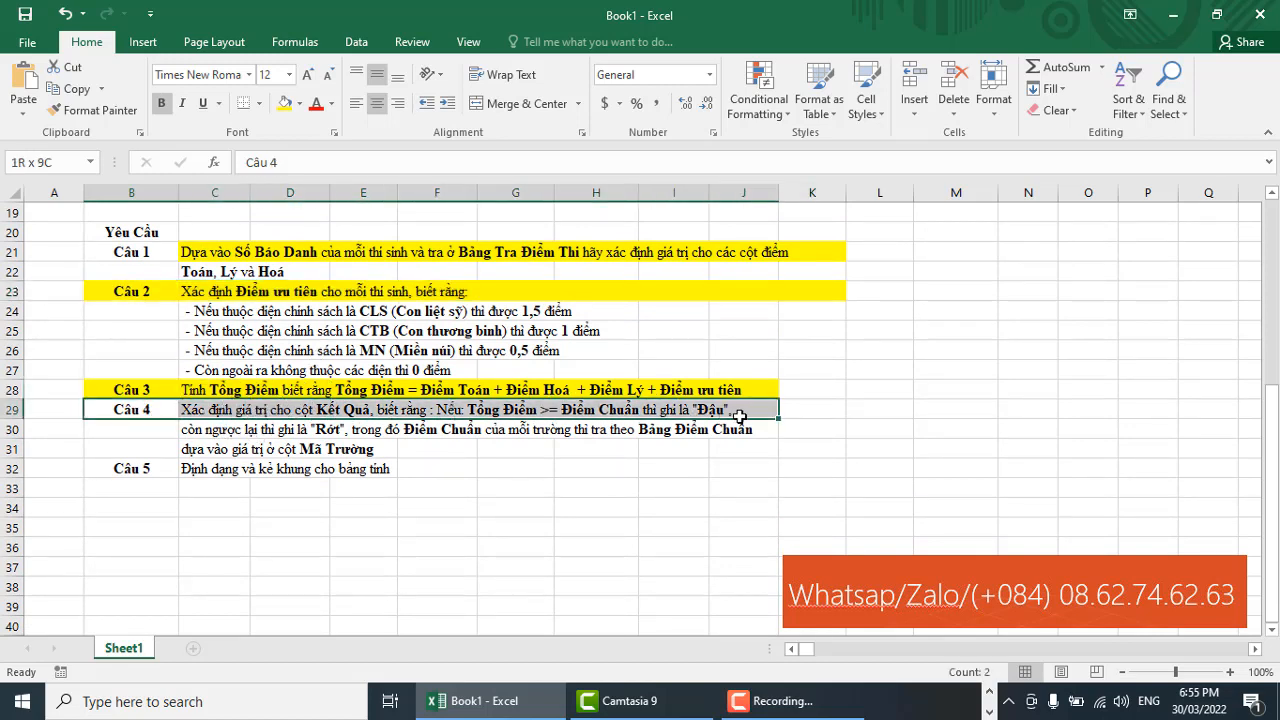
left_click(285, 103)
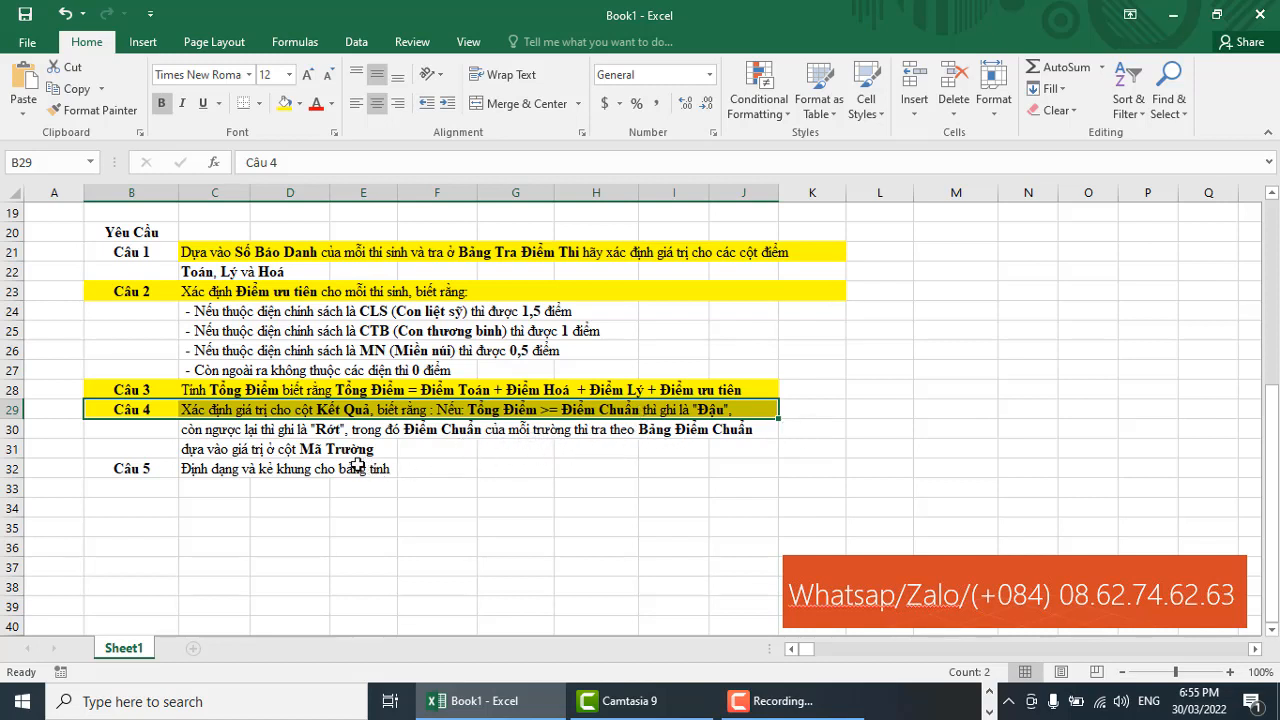
Step: Examine the Mã Trường column and each school code's Điểm Chuẩn in the Bảng Điểm Chuẩn table, H12:K13
scroll(502, 445, "up", 5)
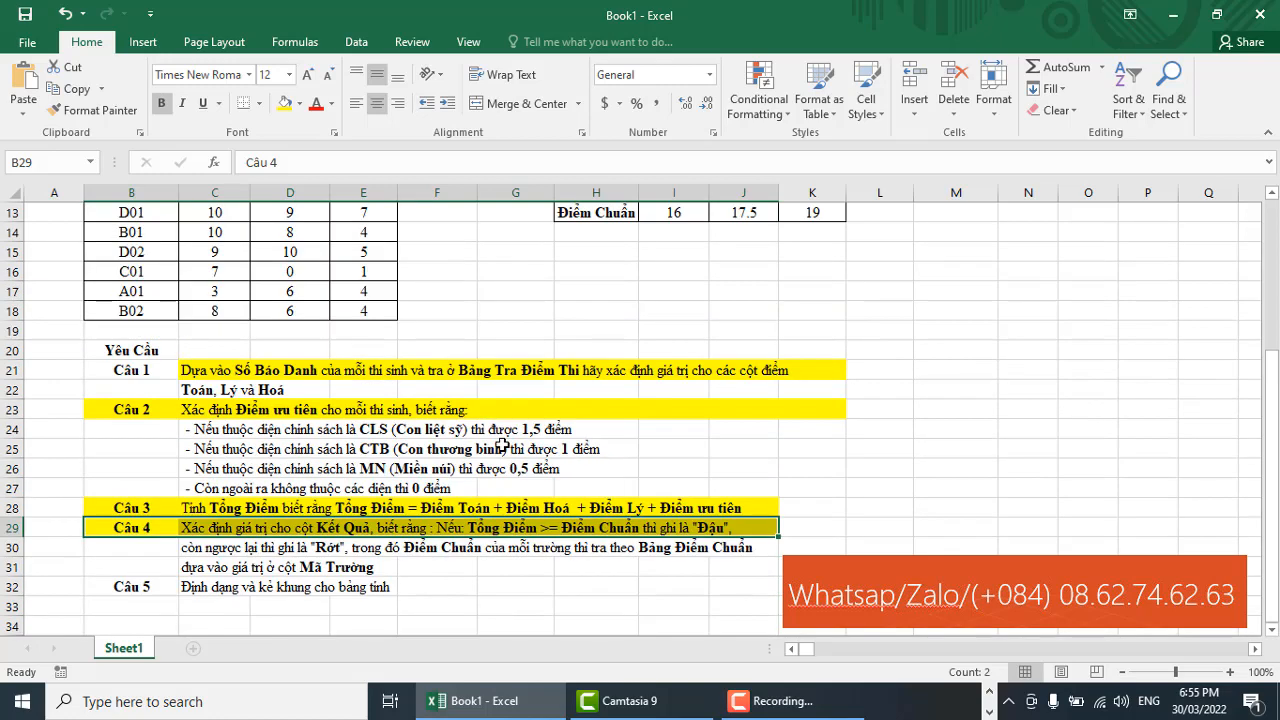
left_click(599, 371)
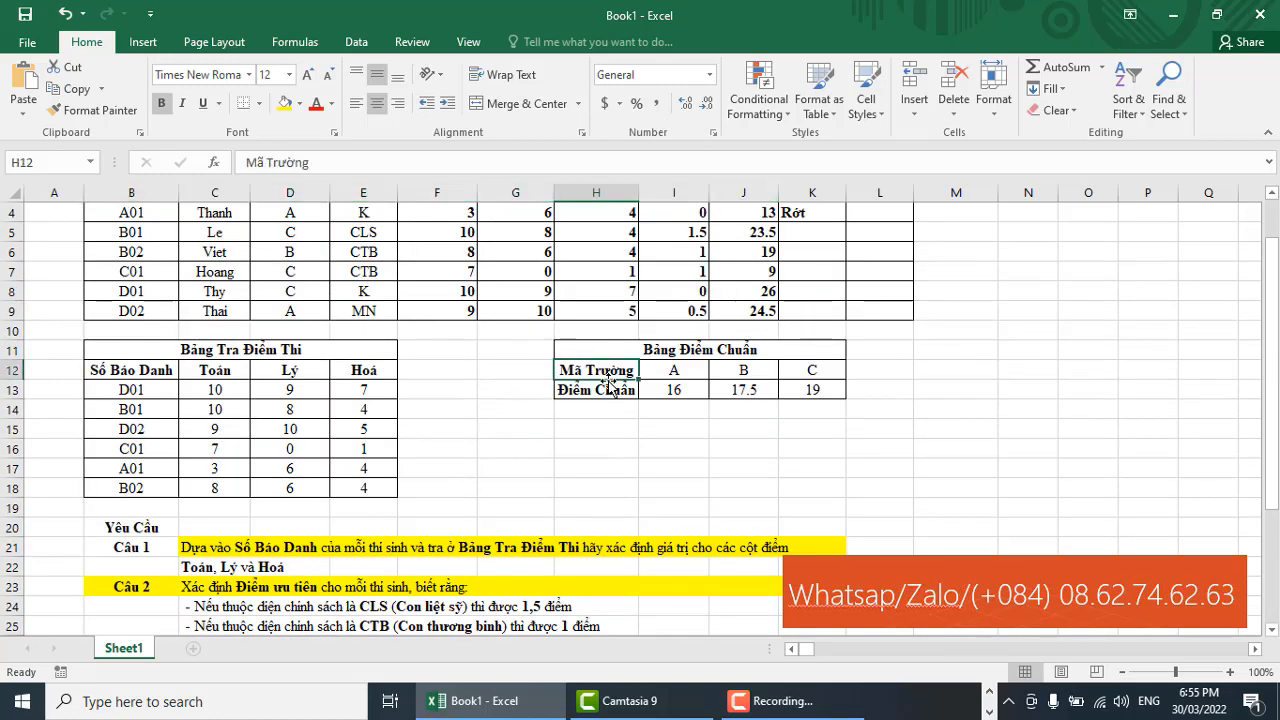
left_click(608, 388)
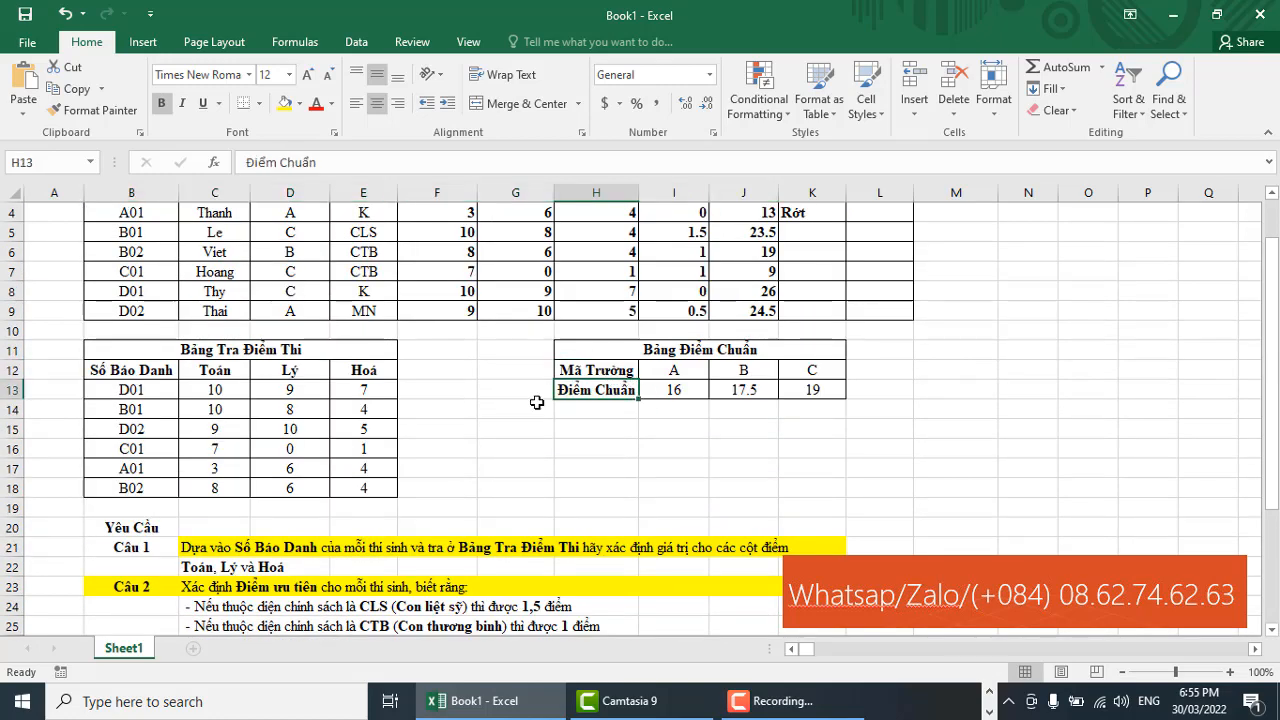
scroll(470, 370, "up", 1)
left_click(285, 292)
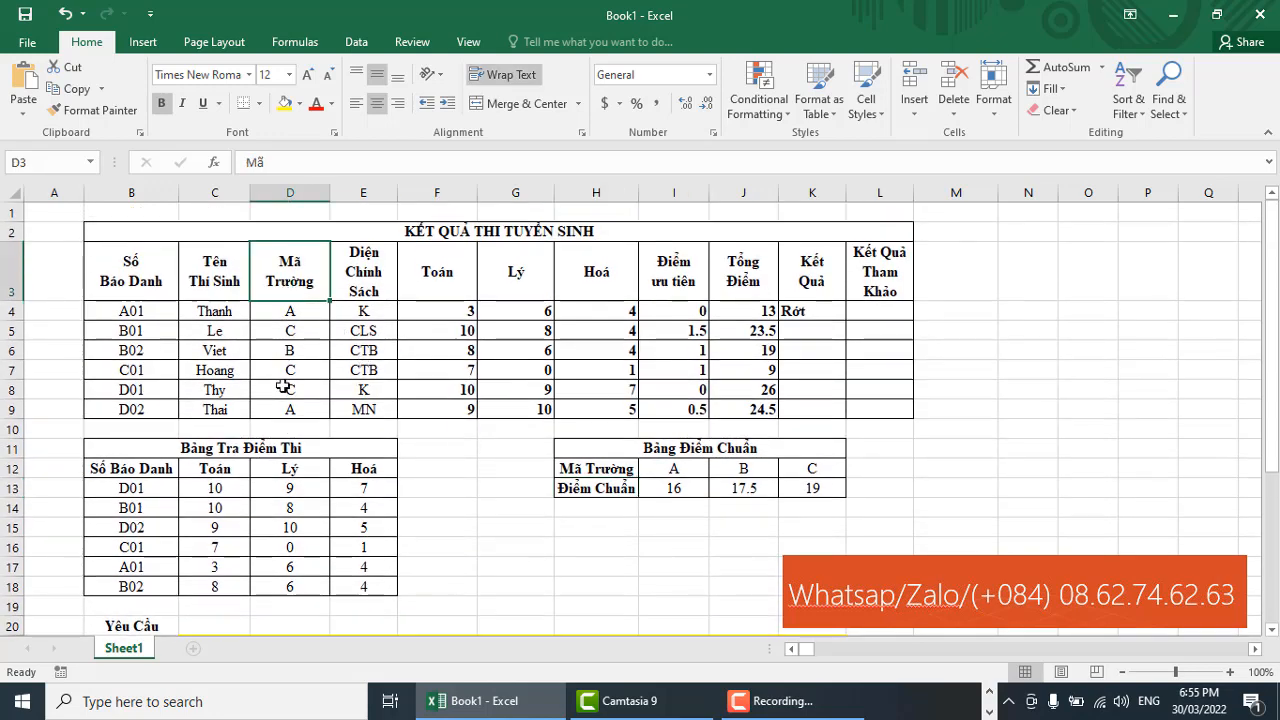
left_click(674, 472)
left_click(818, 471)
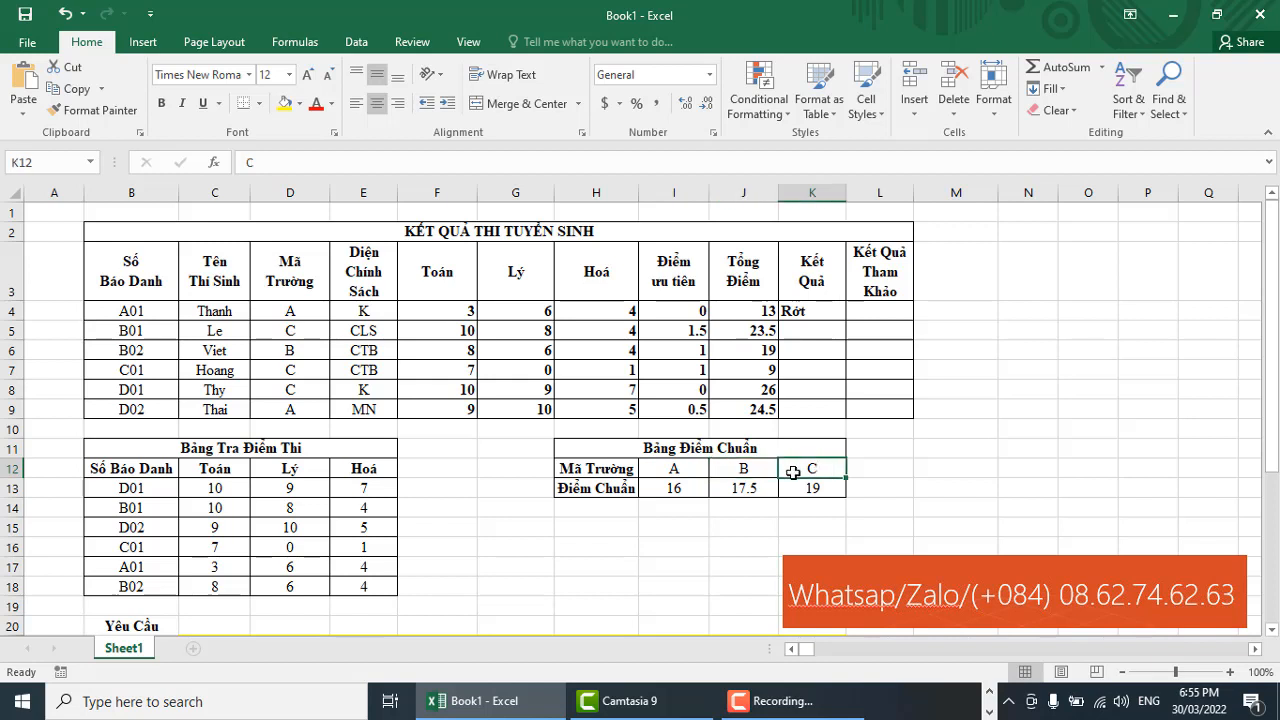
left_click(670, 472)
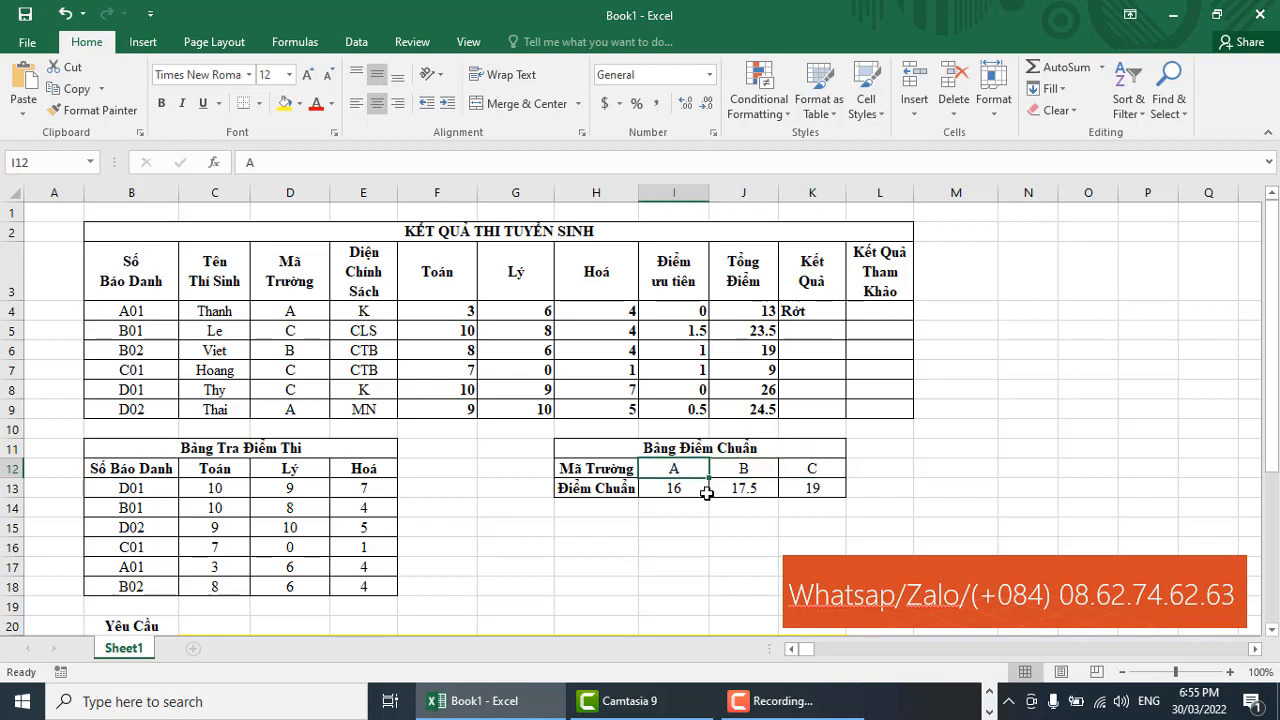
left_click(676, 489)
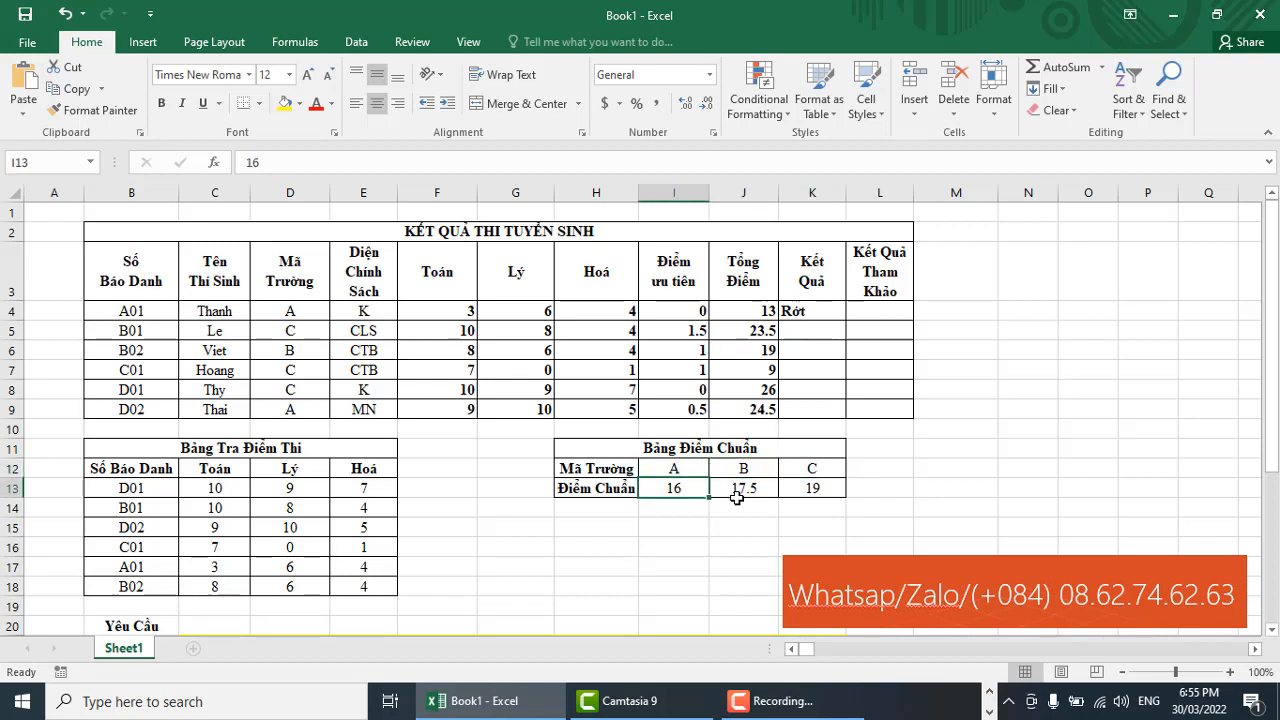
left_click(750, 470)
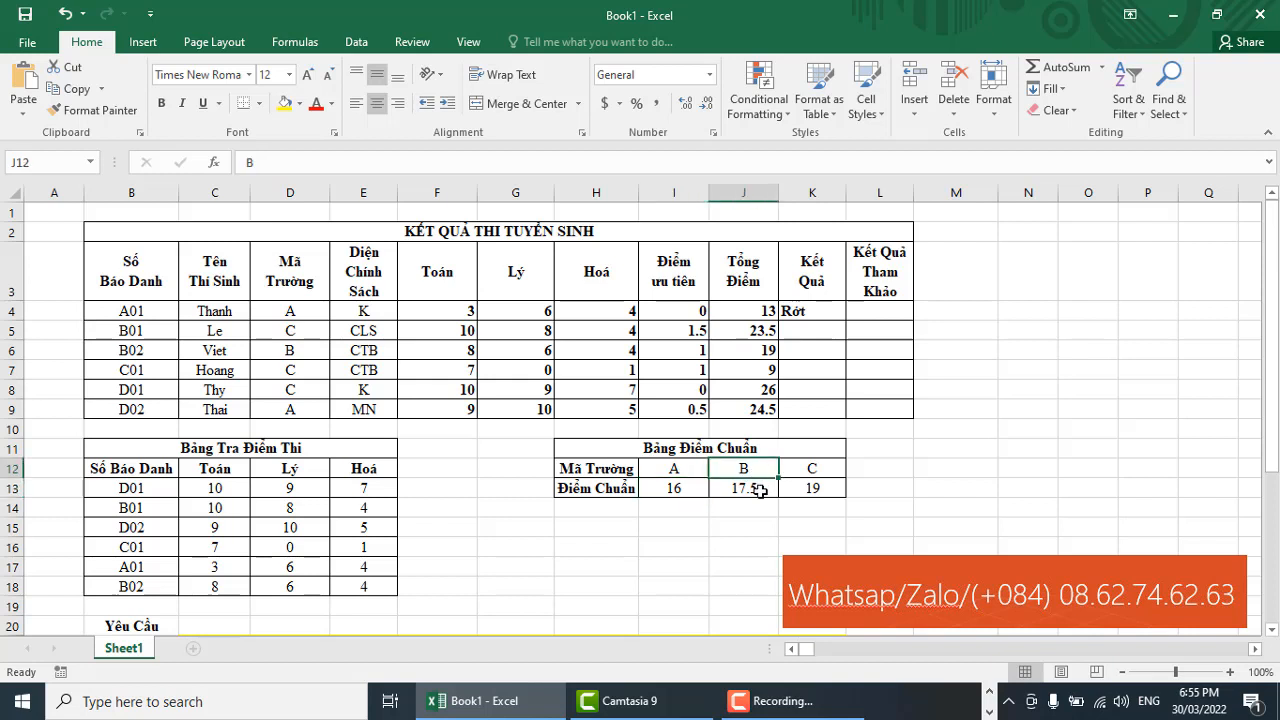
left_click(760, 490)
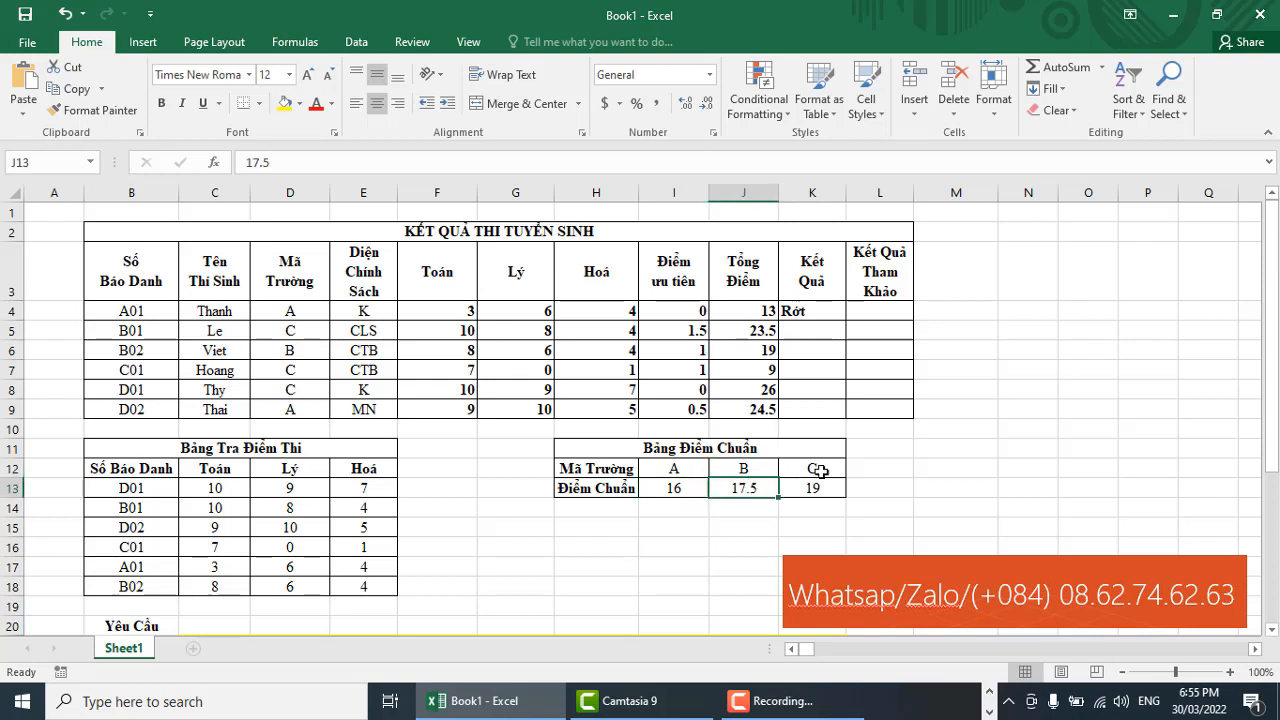
left_click(818, 470)
left_click(827, 491)
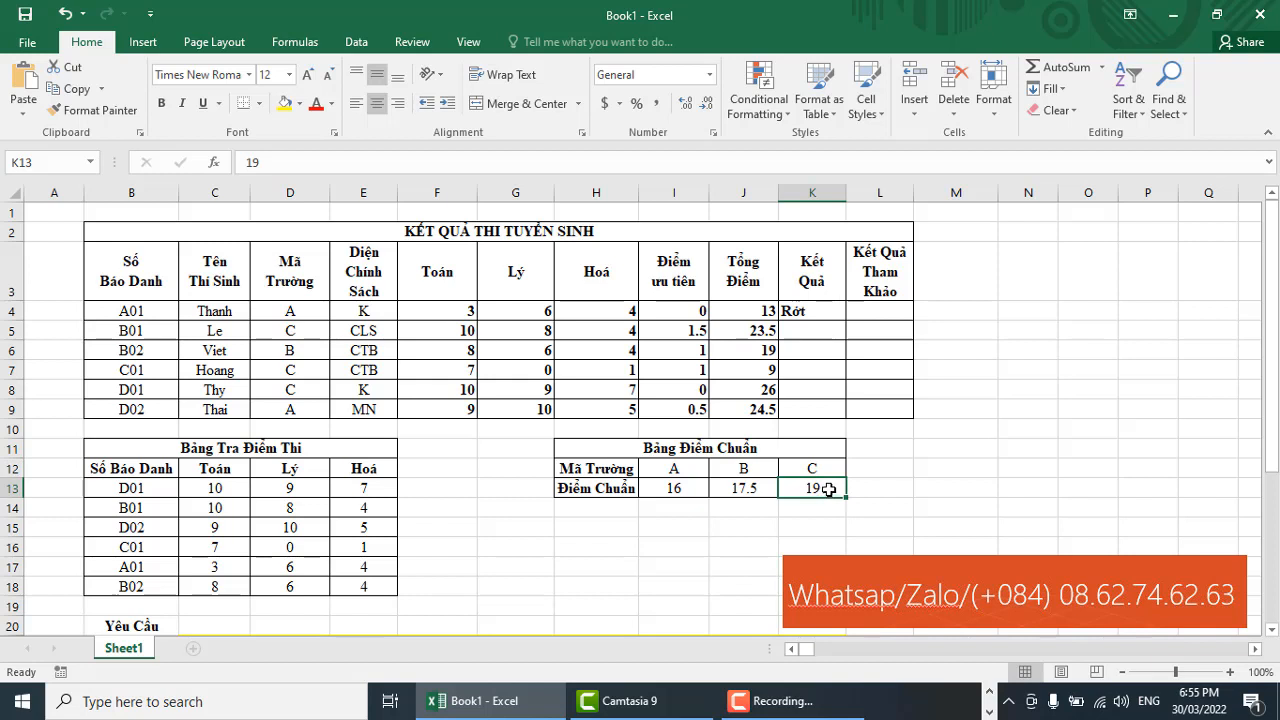
Step: Review the IF and HLOOKUP formula in K4 and fill it down the Kết Quả column to K9
double_click(815, 311)
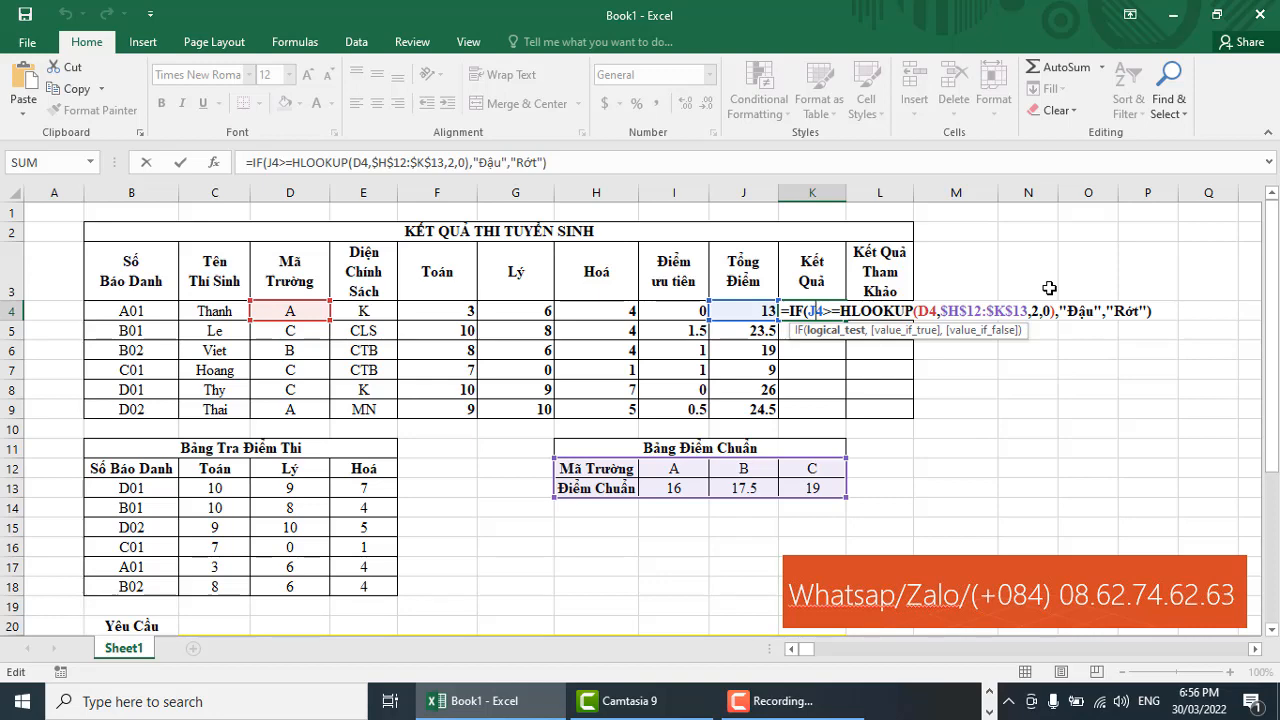
key("Return")
left_click(816, 310)
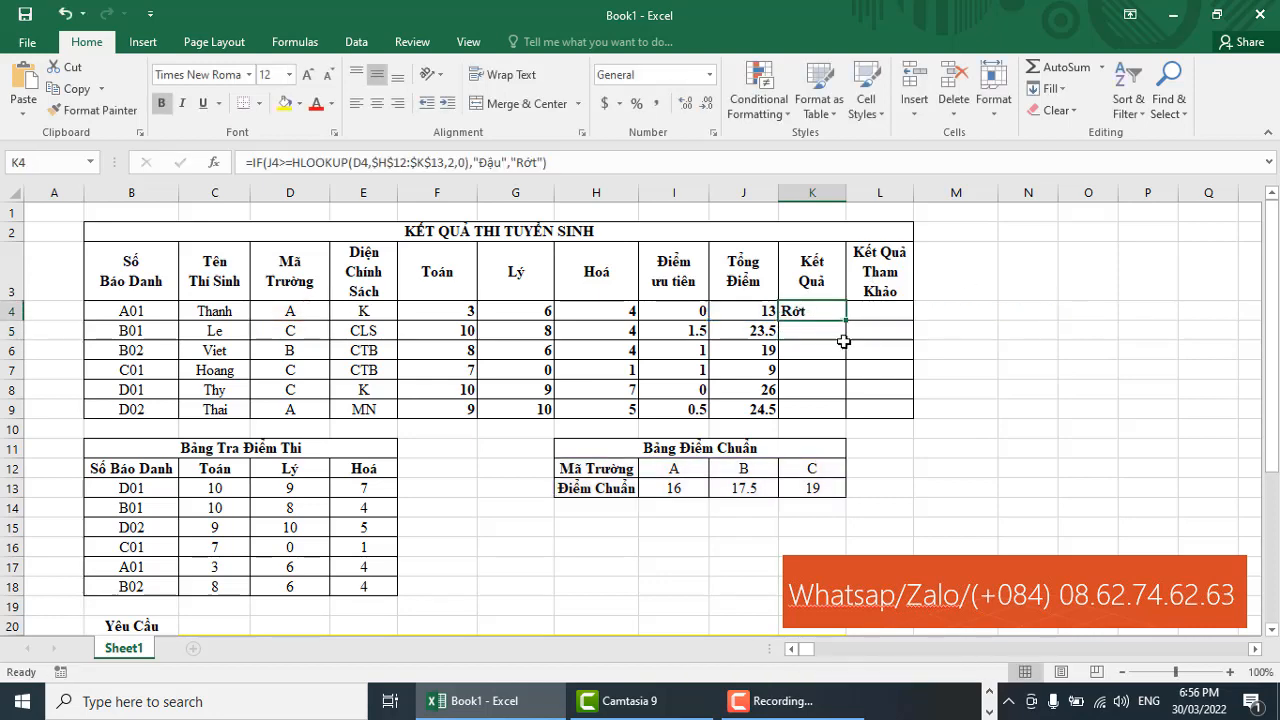
left_click_drag(846, 323, 849, 419)
Step: Check the filled Kết Quả results and their formulas in K5:K9
left_click(818, 334)
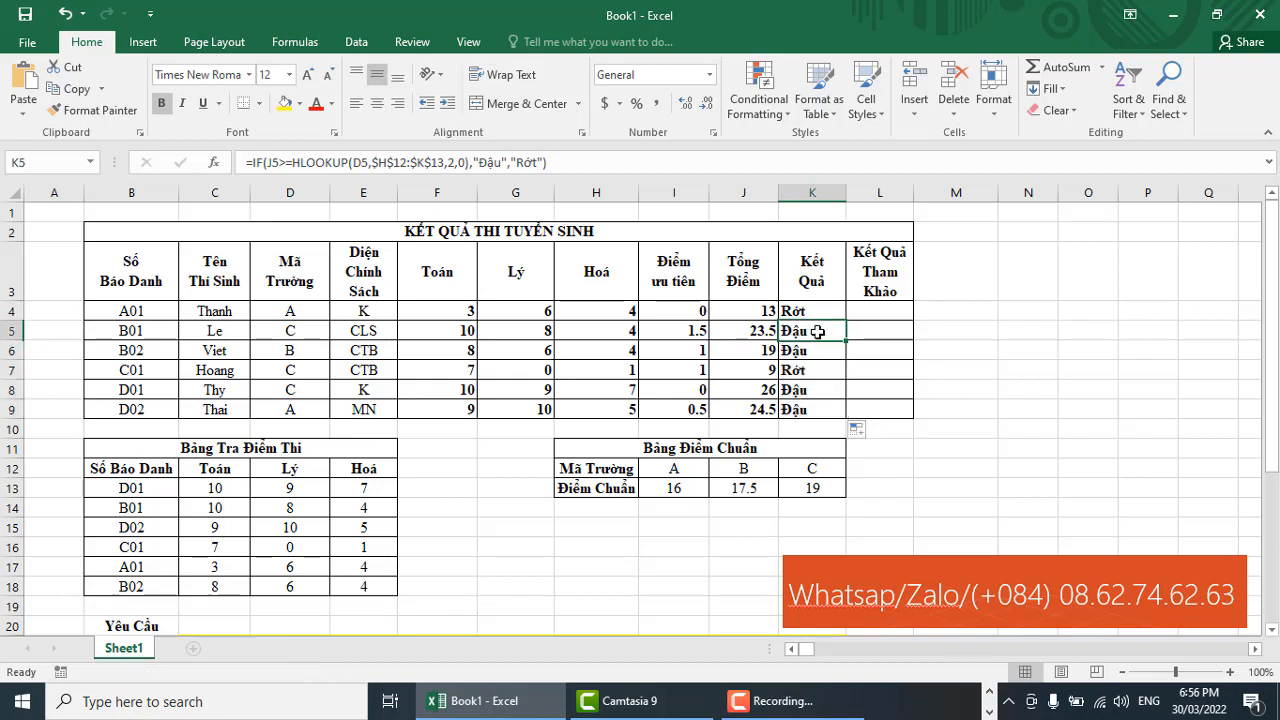
left_click(816, 350)
left_click(817, 372)
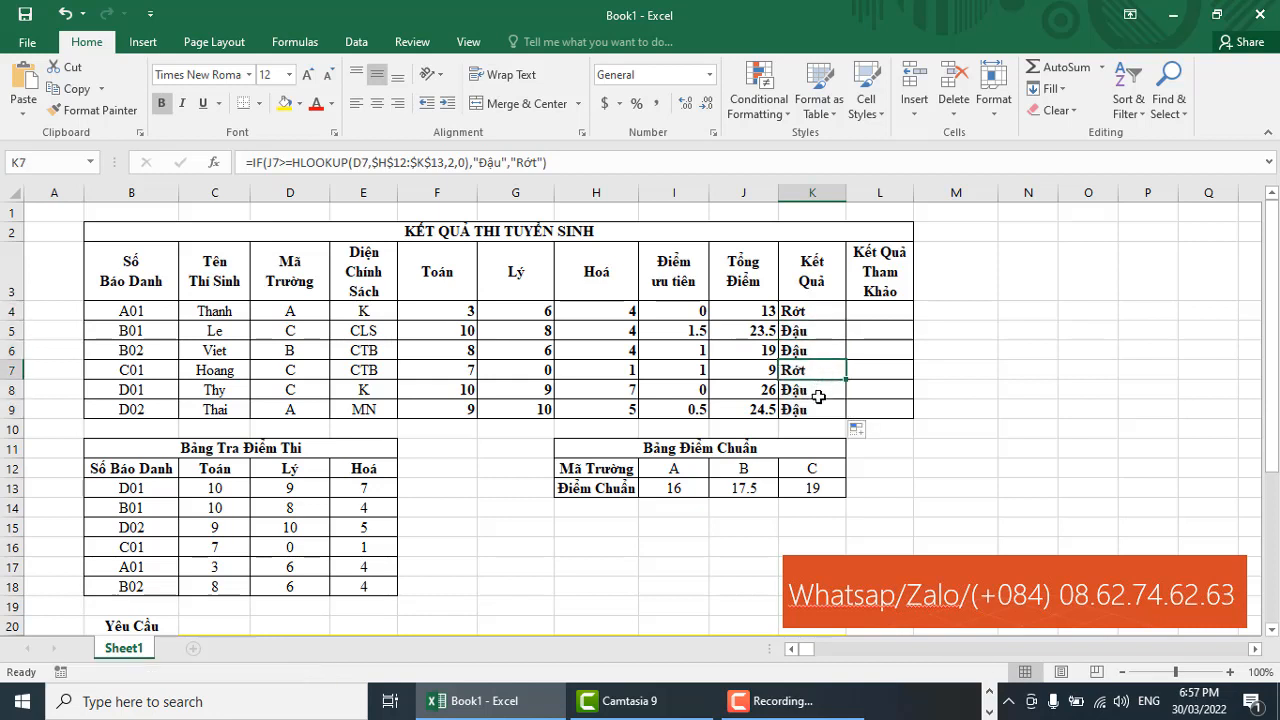
left_click(818, 392)
left_click(817, 371)
left_click(818, 393)
left_click(818, 409)
Step: Highlight the two Rớt results, K7 and K4, with yellow fill and check row 7's candidate
left_click(818, 372)
left_click(286, 103)
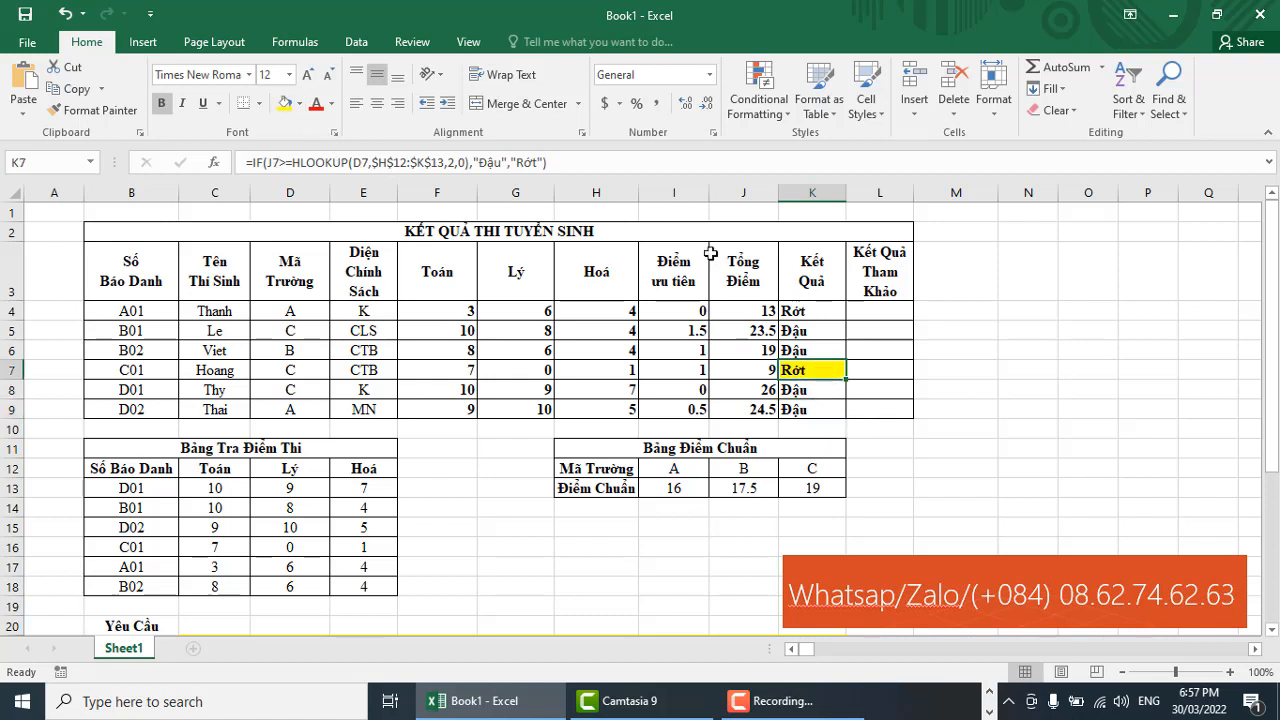
left_click(793, 311)
left_click(286, 103)
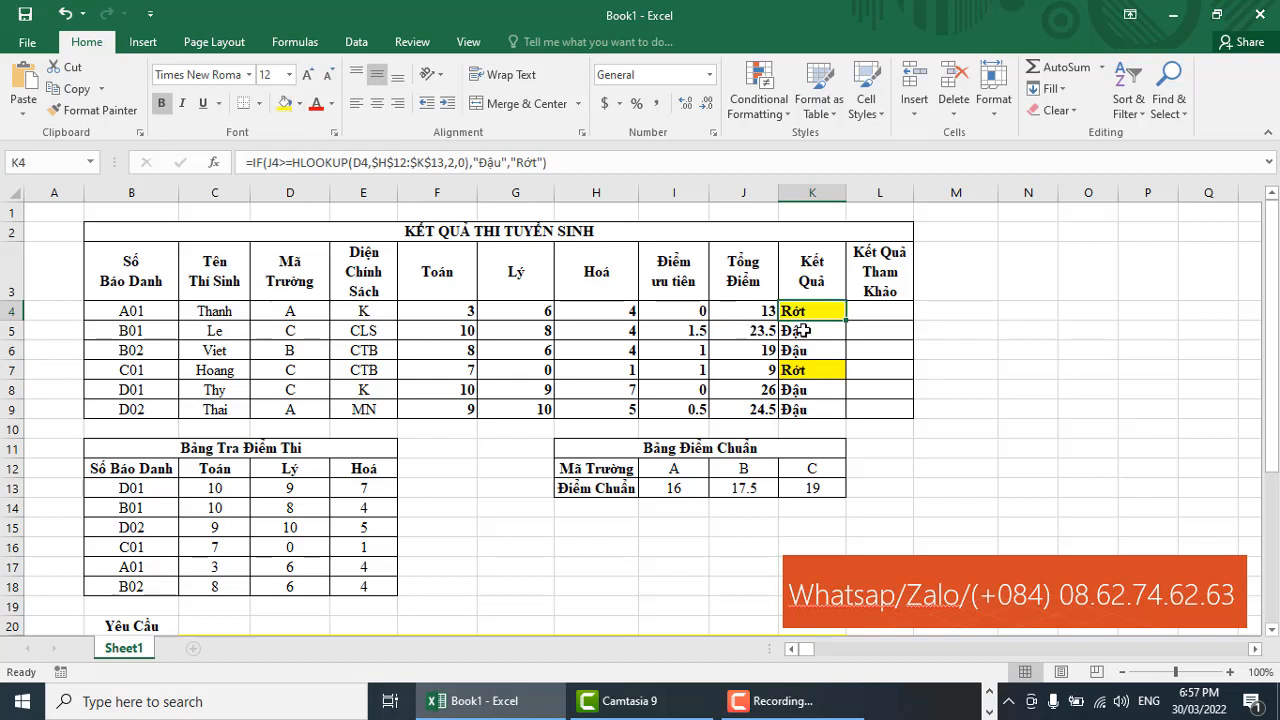
left_click(230, 372)
left_click(803, 372)
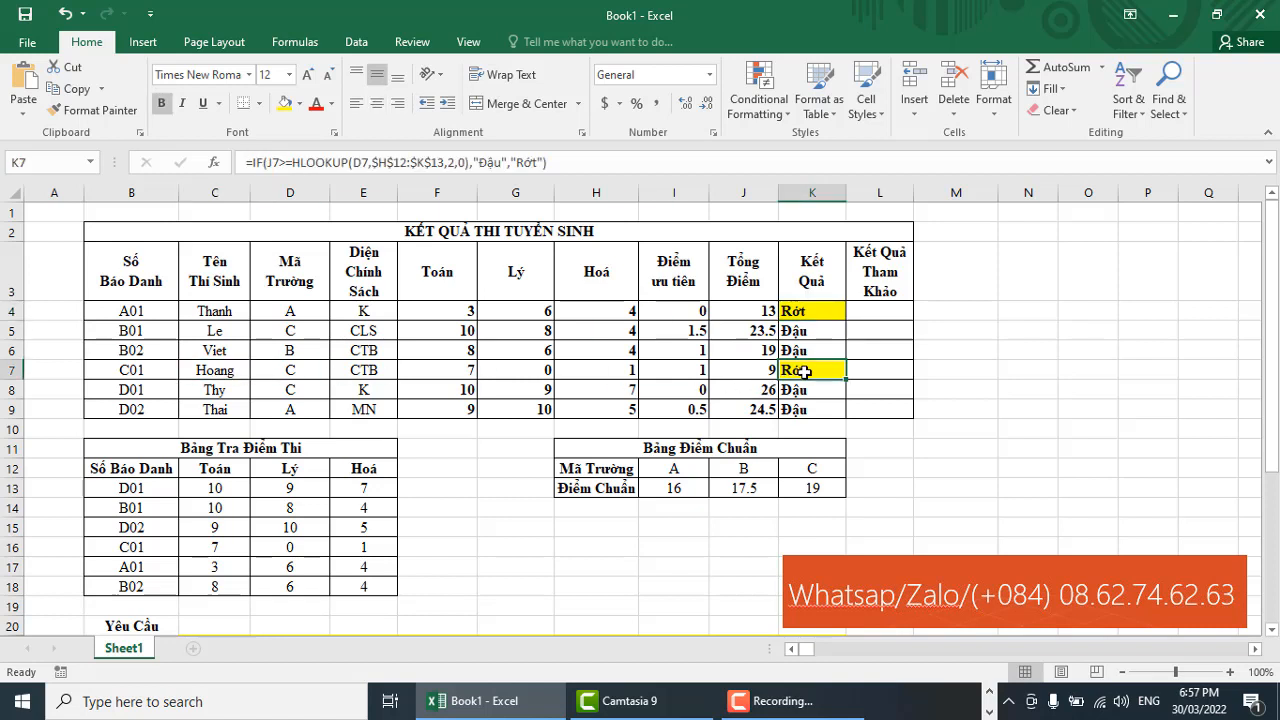
Step: Check row 4's result by comparing its Tổng Điểm with school A's Điểm Chuẩn, and highlight that cutoff in I13 with yellow fill
left_click(758, 313)
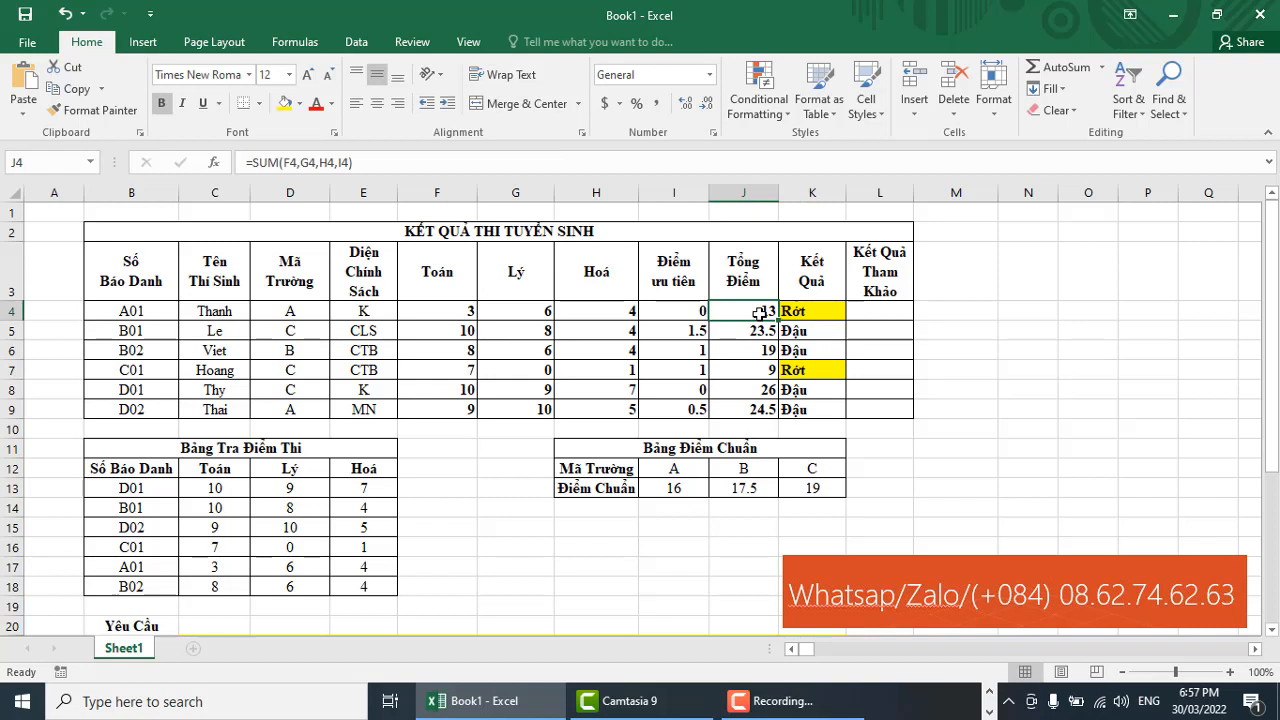
left_click(371, 313)
left_click(764, 312)
left_click(310, 318)
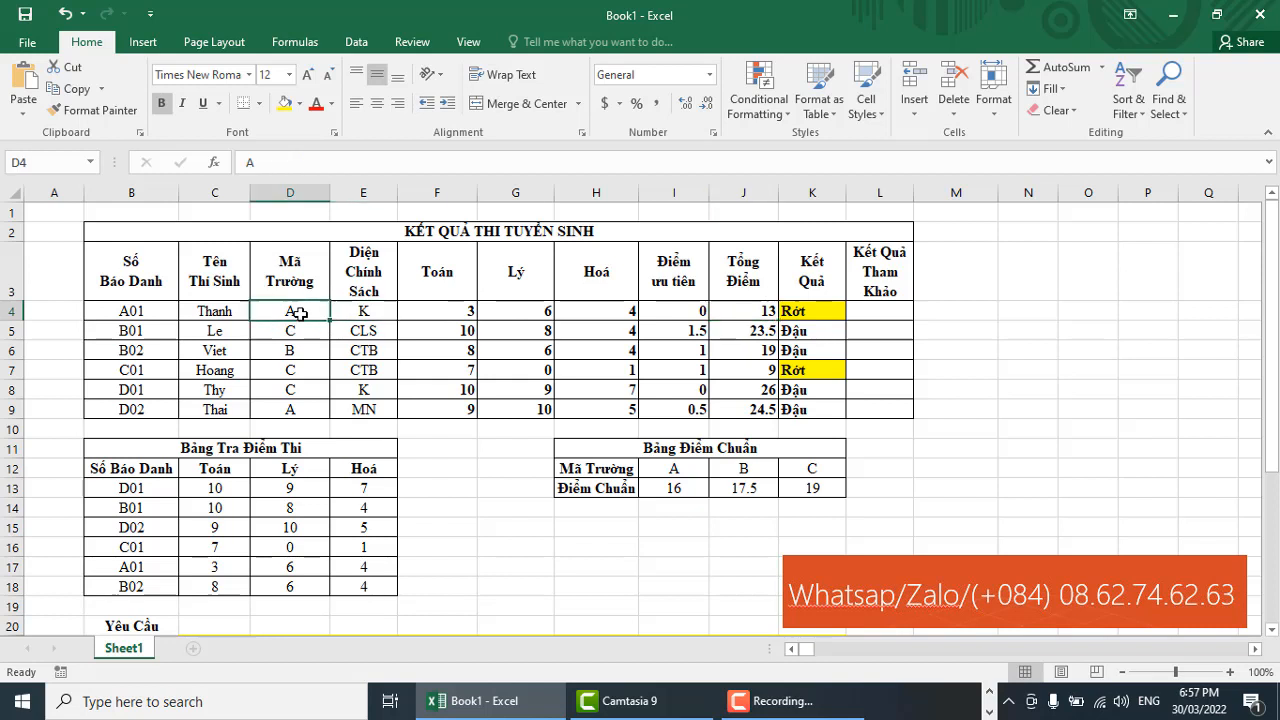
left_click(679, 469)
left_click(684, 488)
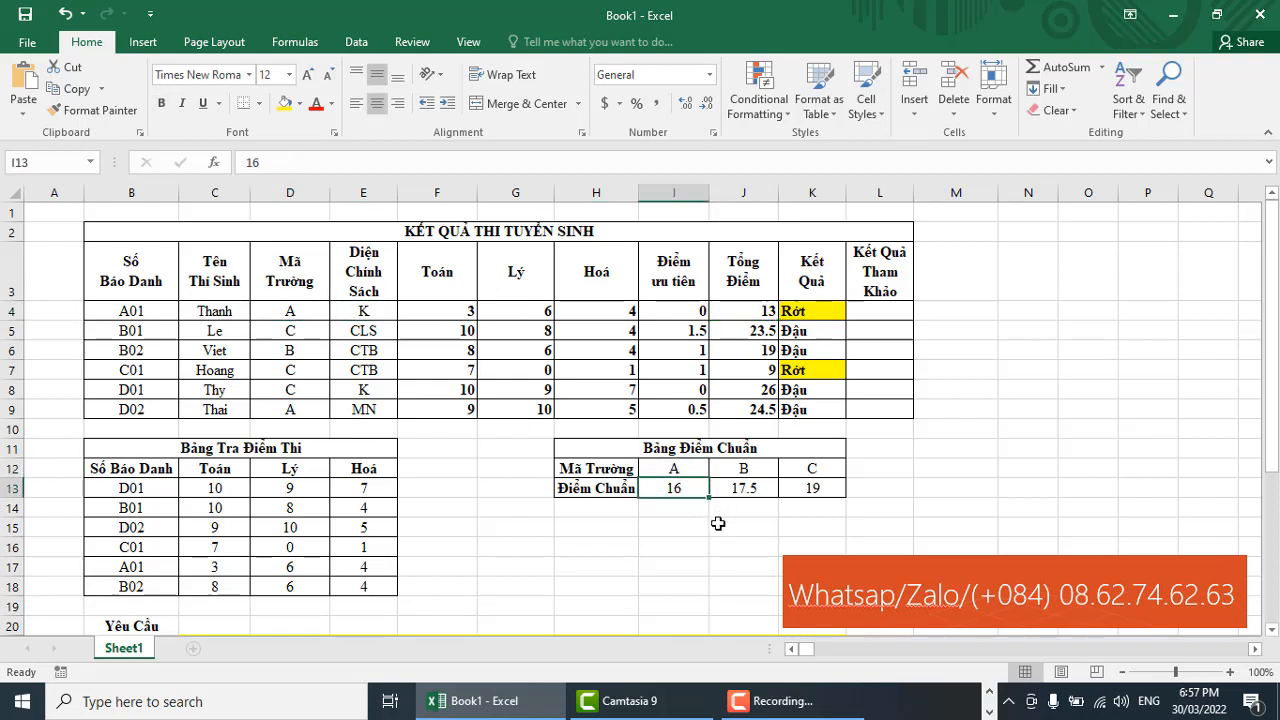
left_click(285, 103)
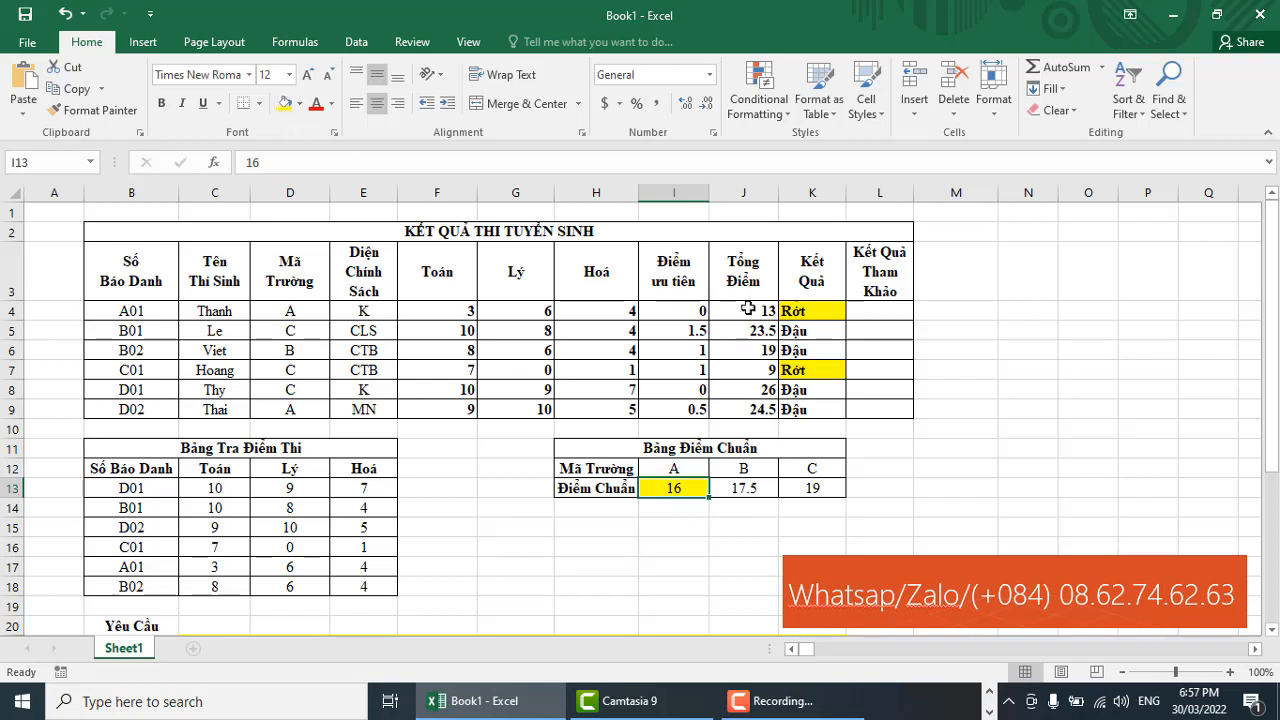
left_click(751, 315)
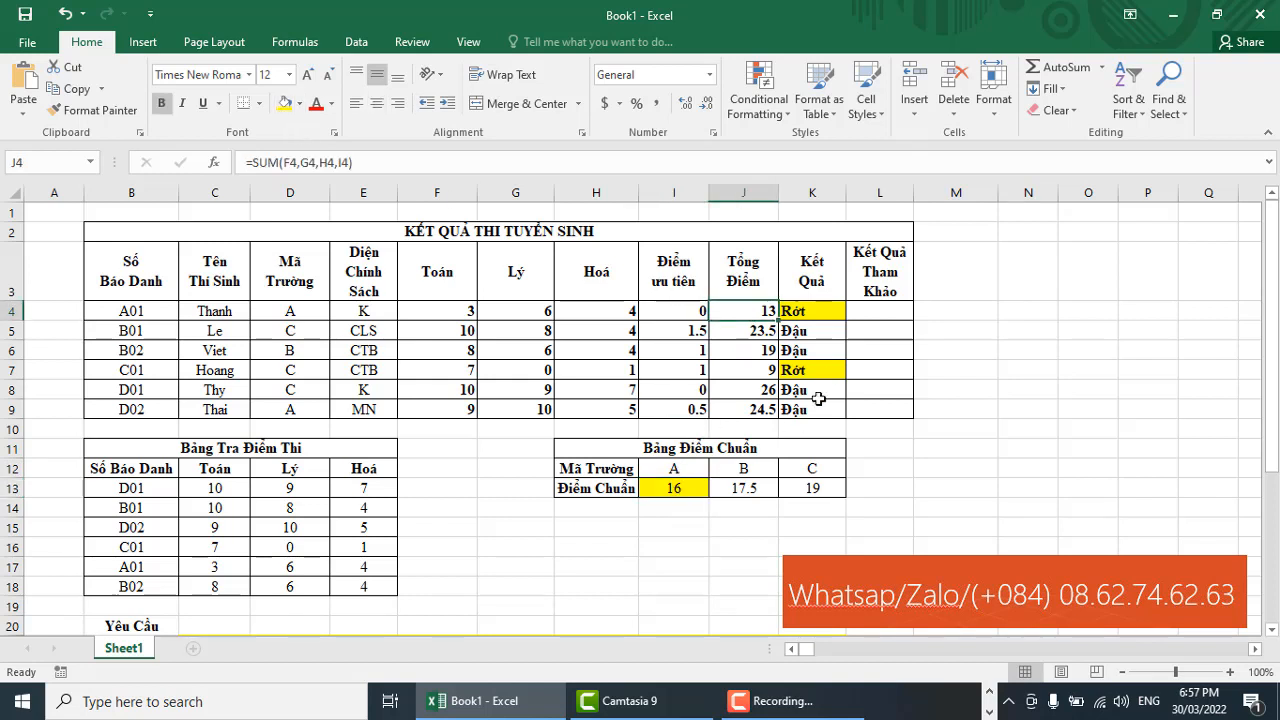
left_click(822, 313)
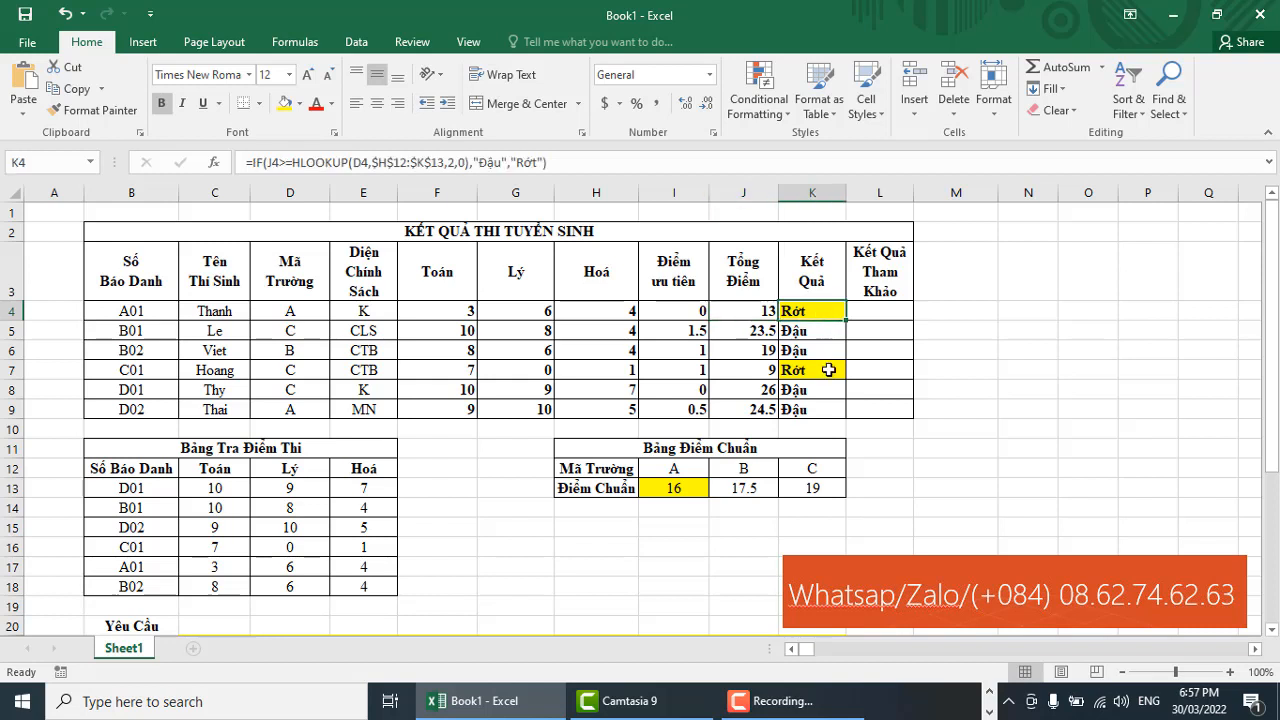
Step: Check row 7's Kết Quả by comparing its Tổng Điểm with the Điểm Chuẩn for school code C
left_click(760, 372)
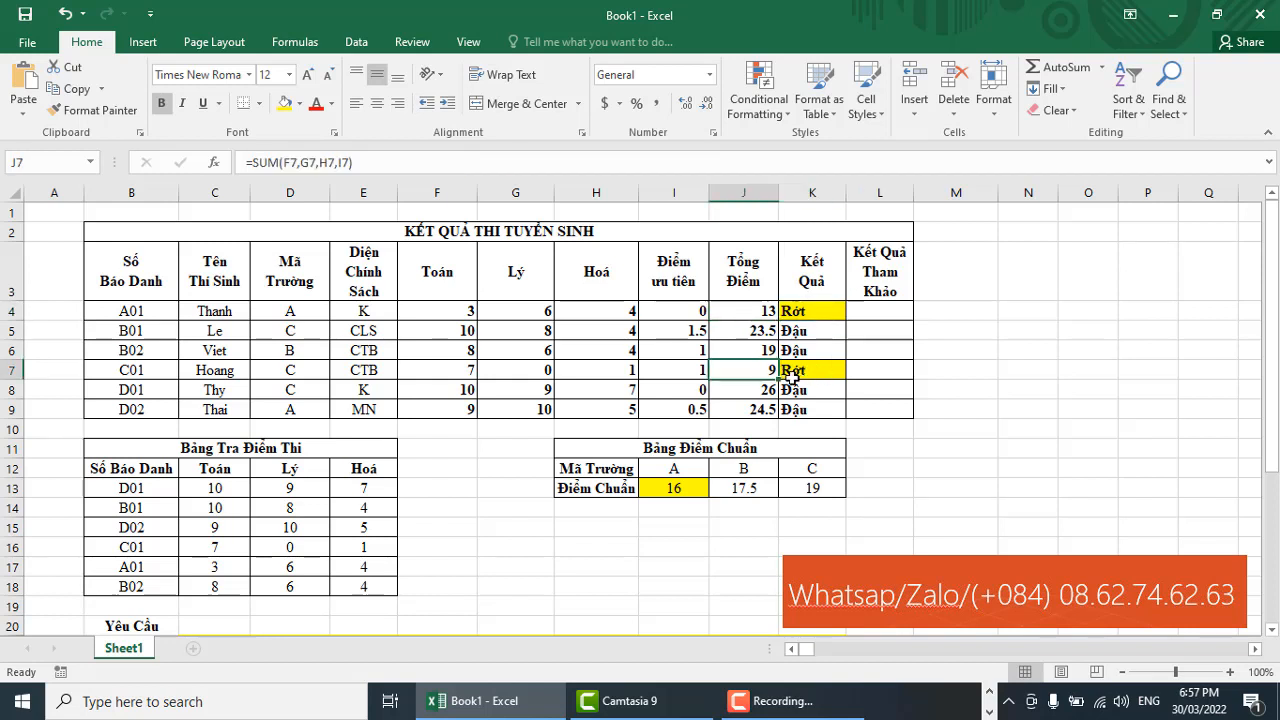
left_click(378, 372)
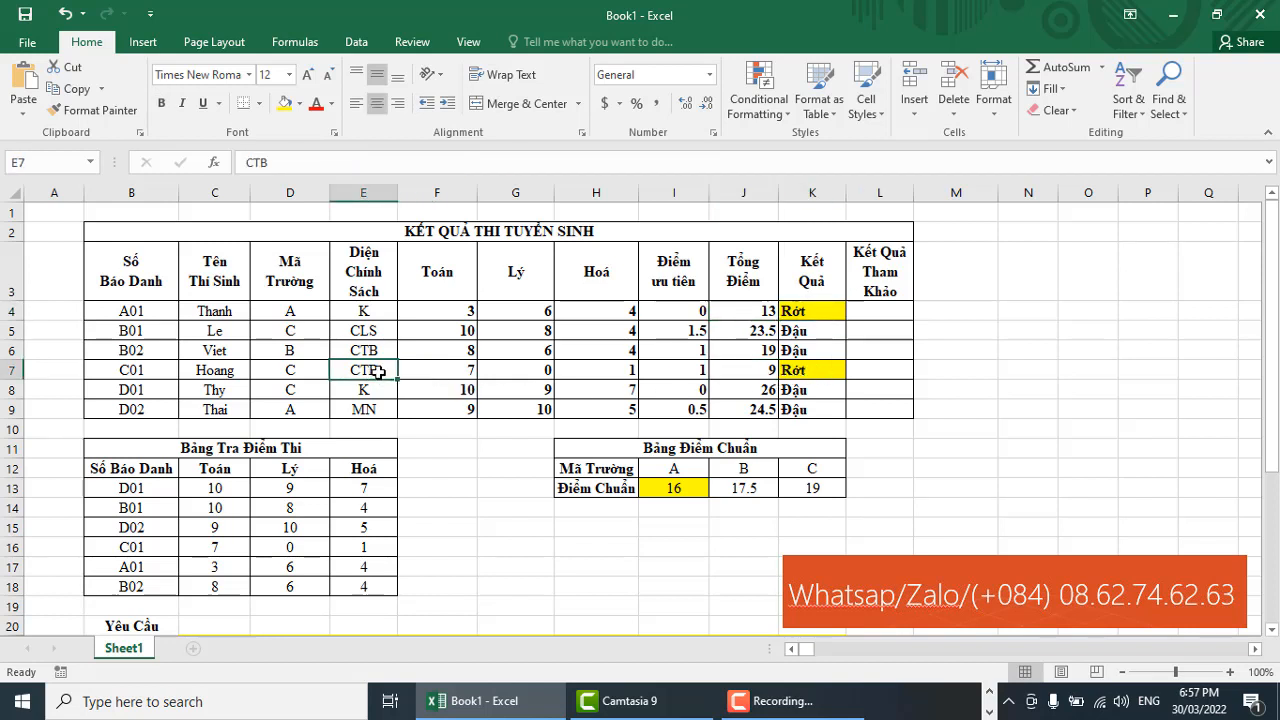
left_click(757, 372)
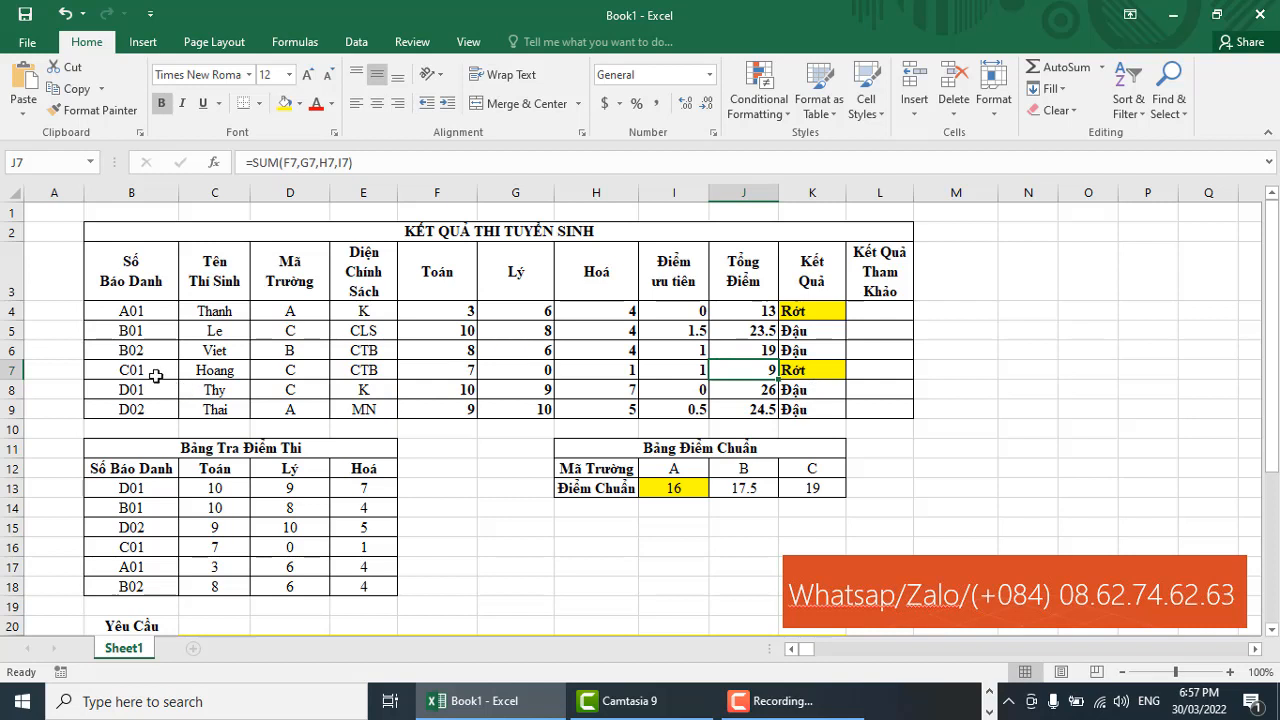
left_click(300, 372)
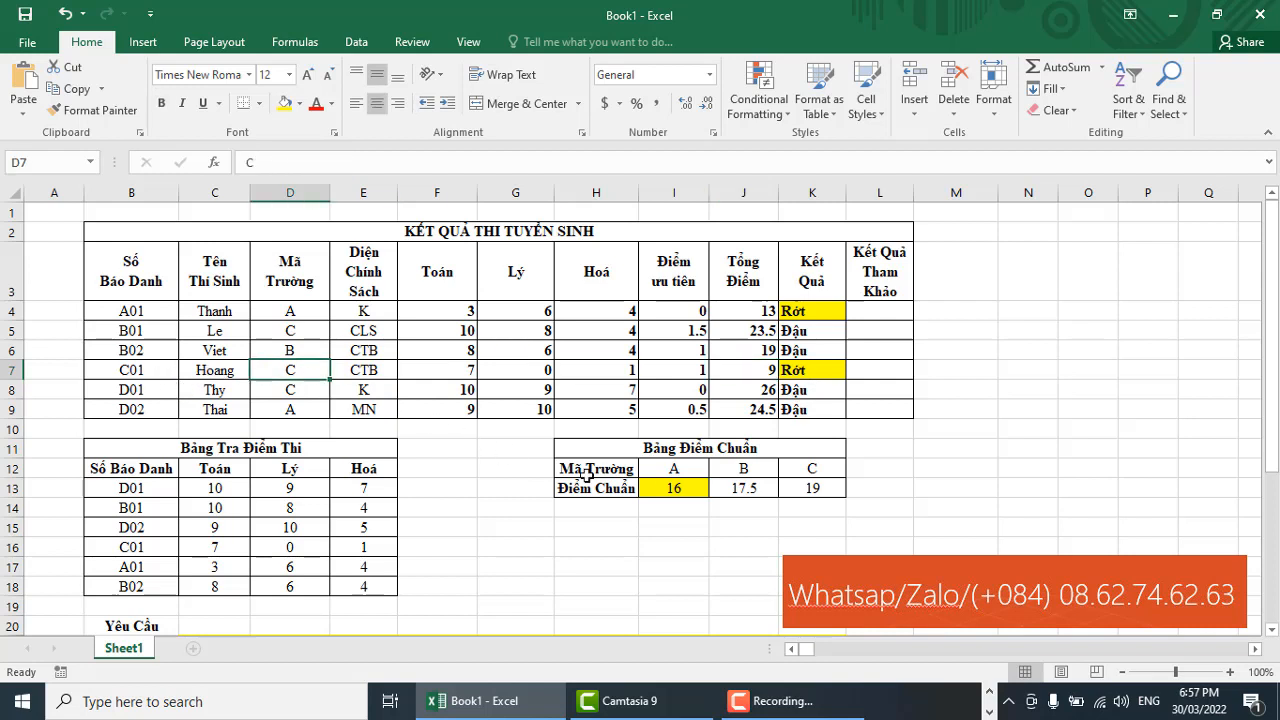
left_click(814, 471)
left_click(821, 486)
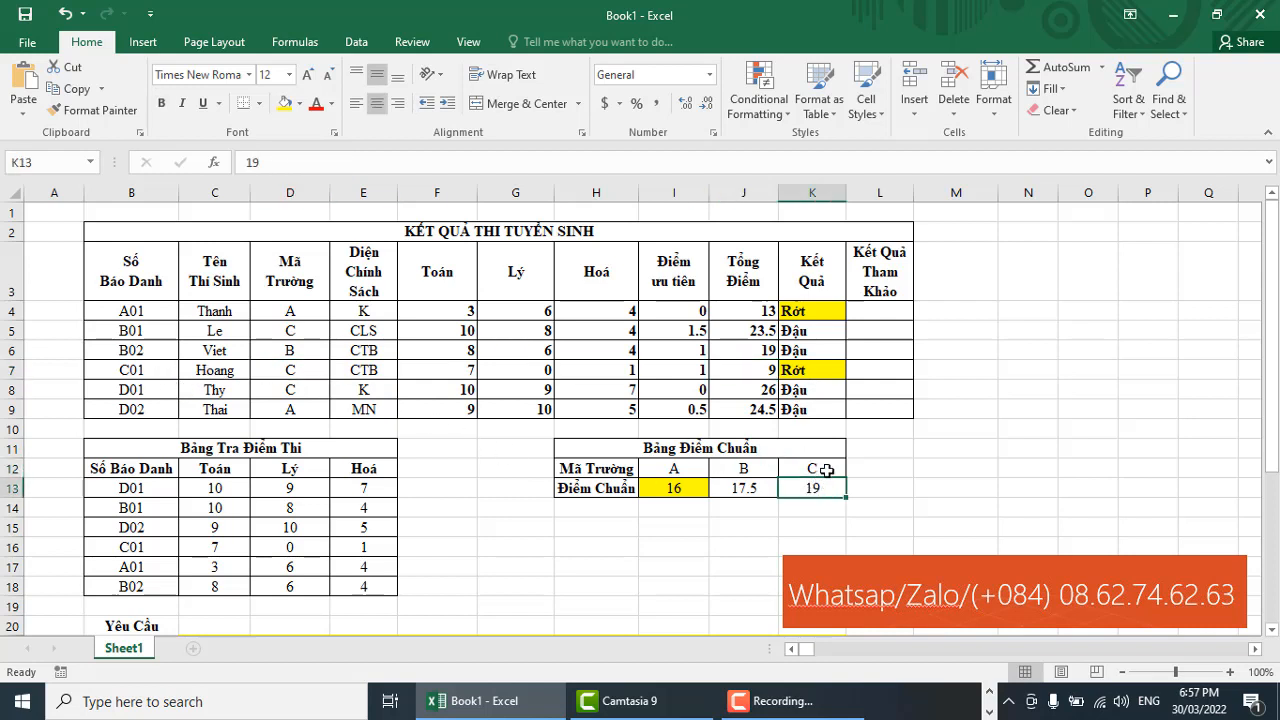
left_click(750, 373)
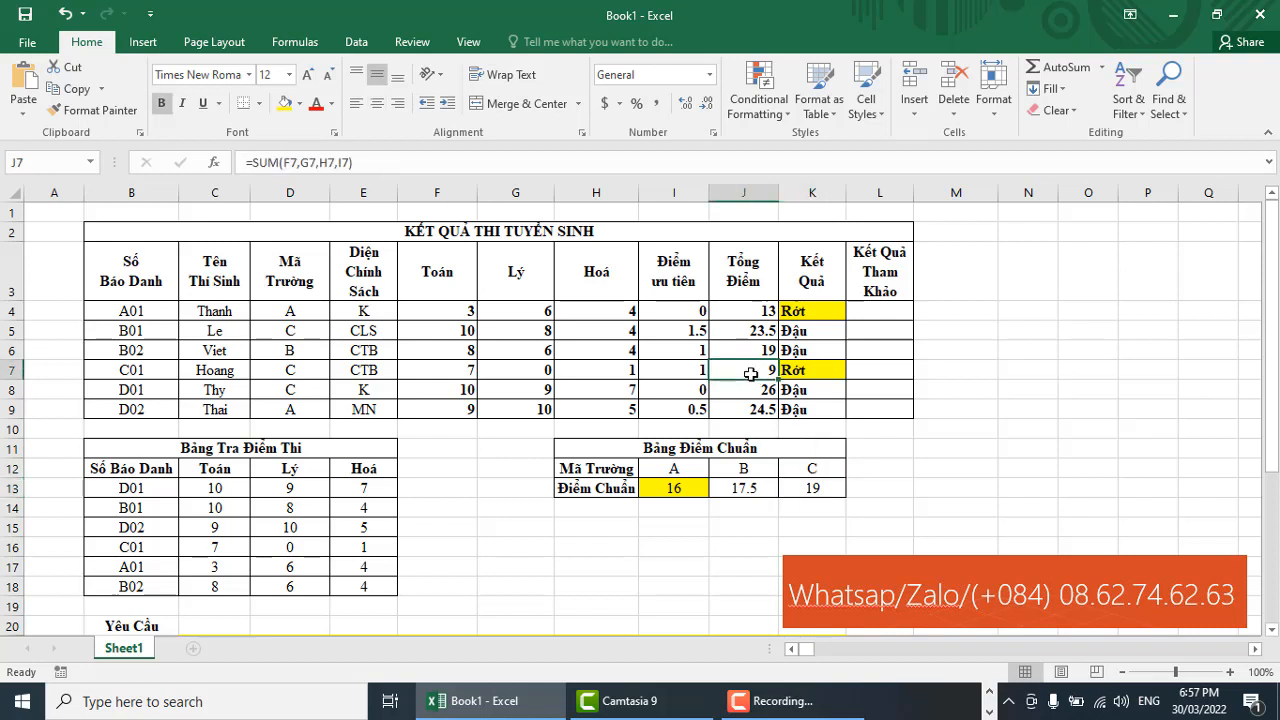
left_click(817, 371)
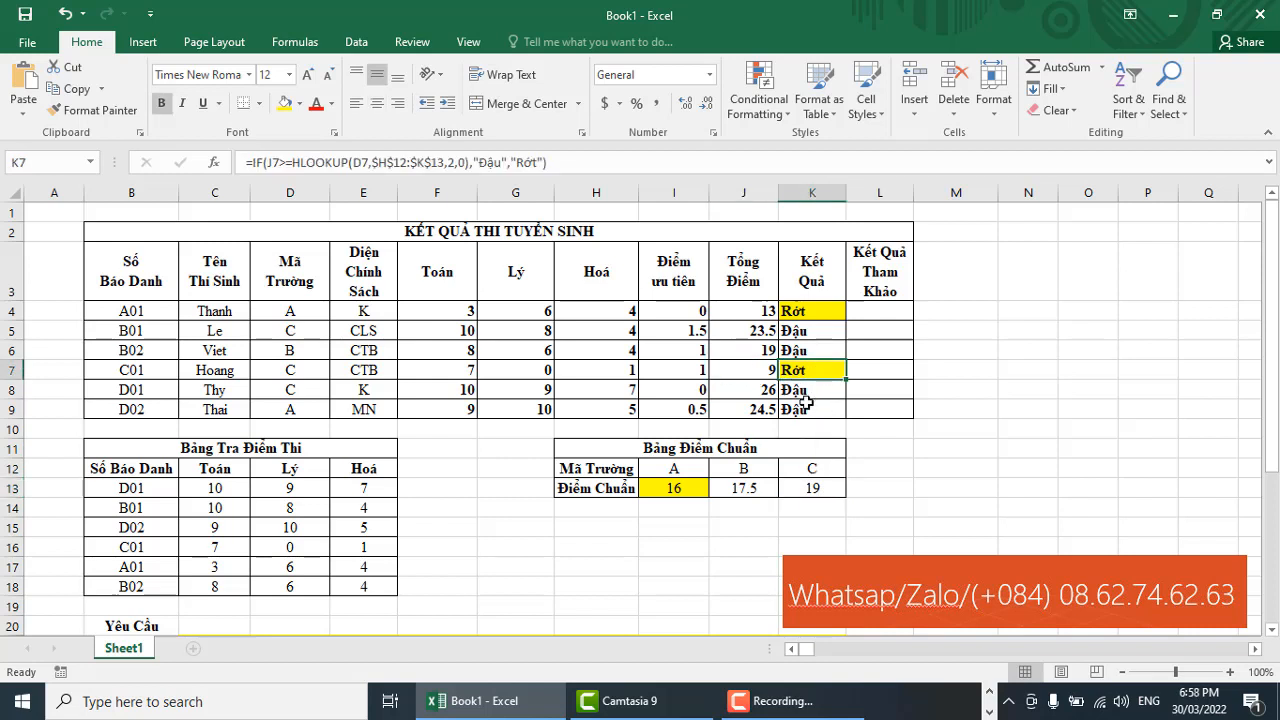
Step: Check row 6's Kết Quả by comparing its Tổng Điểm with the Điểm Chuẩn table for its Mã Trường
left_click(764, 351)
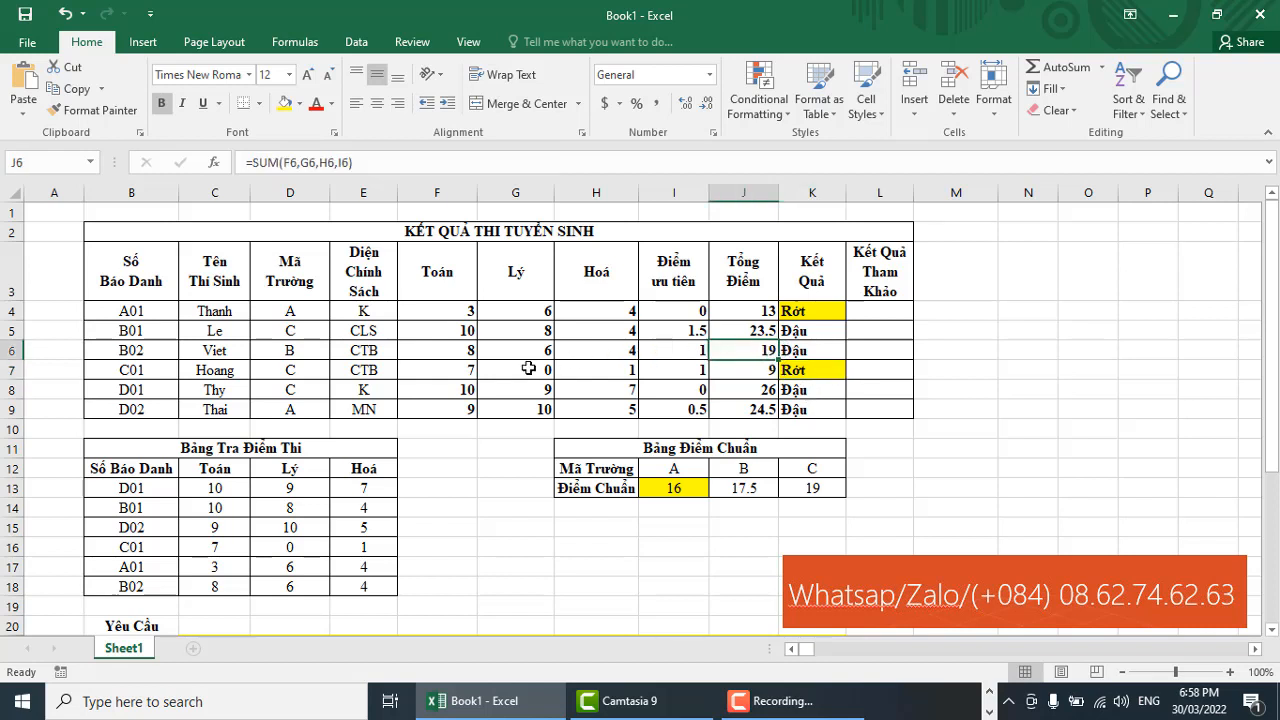
left_click(374, 354)
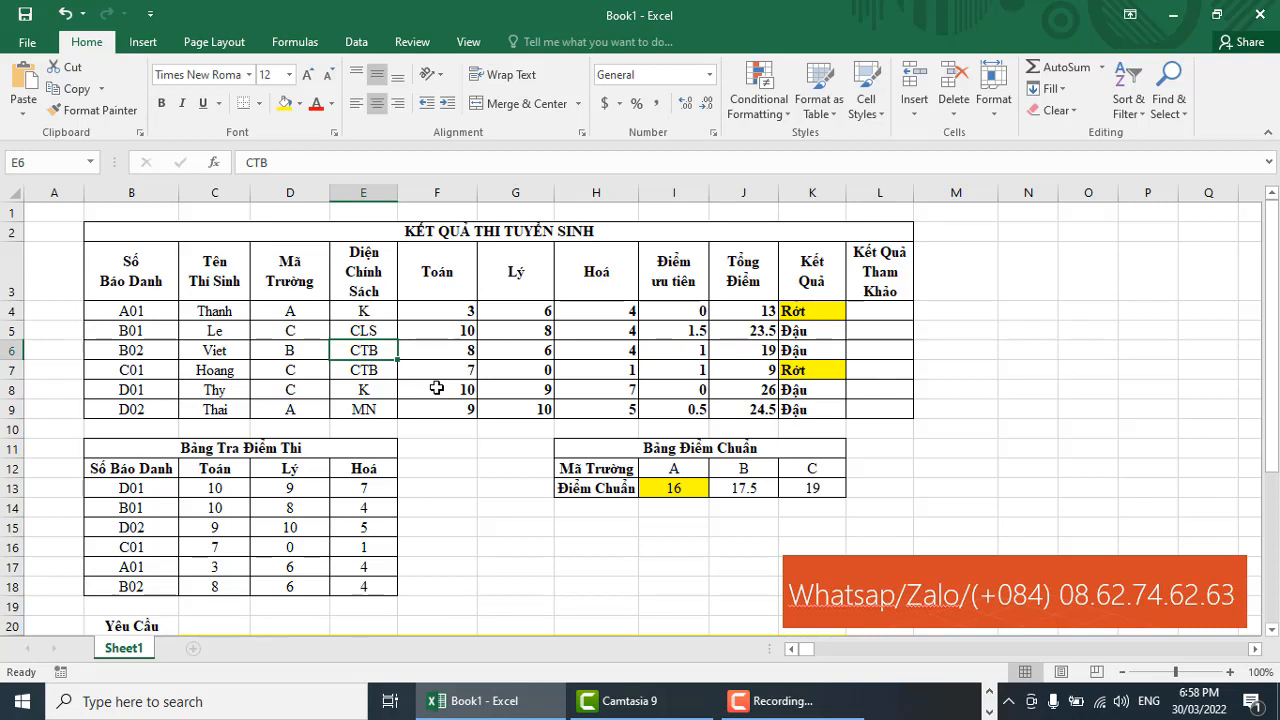
left_click(762, 354)
left_click(824, 356)
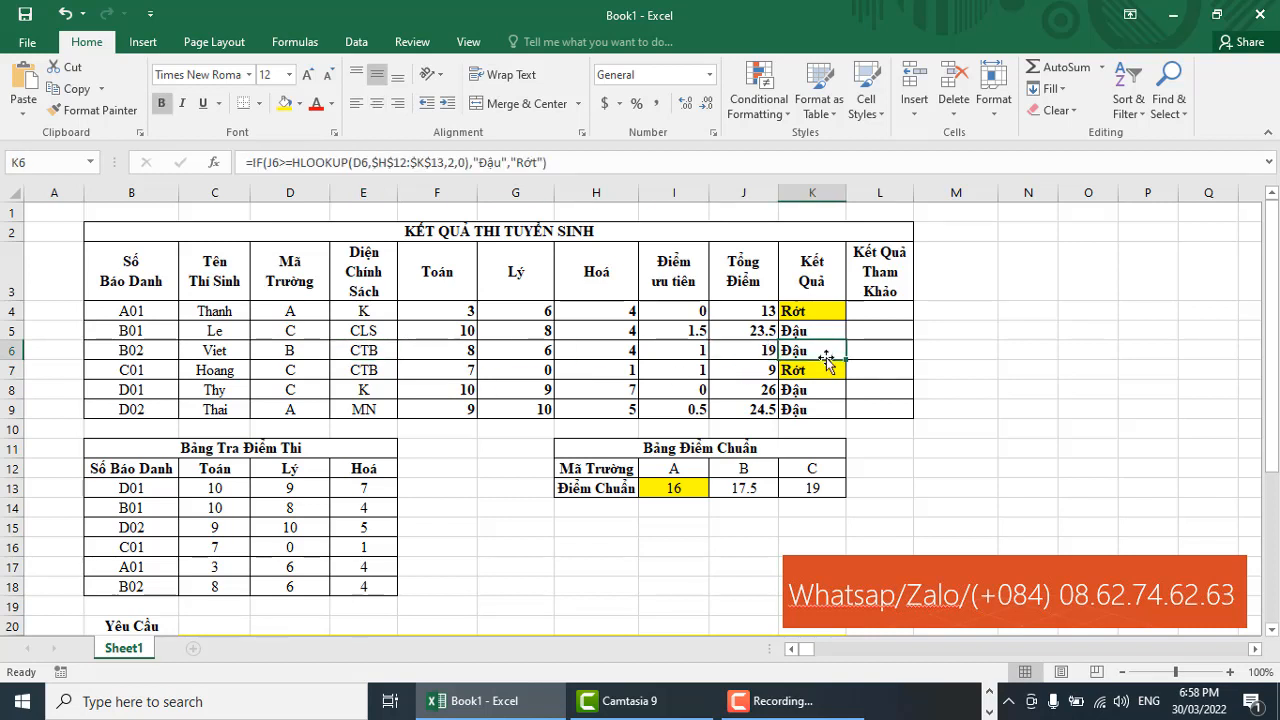
left_click(764, 352)
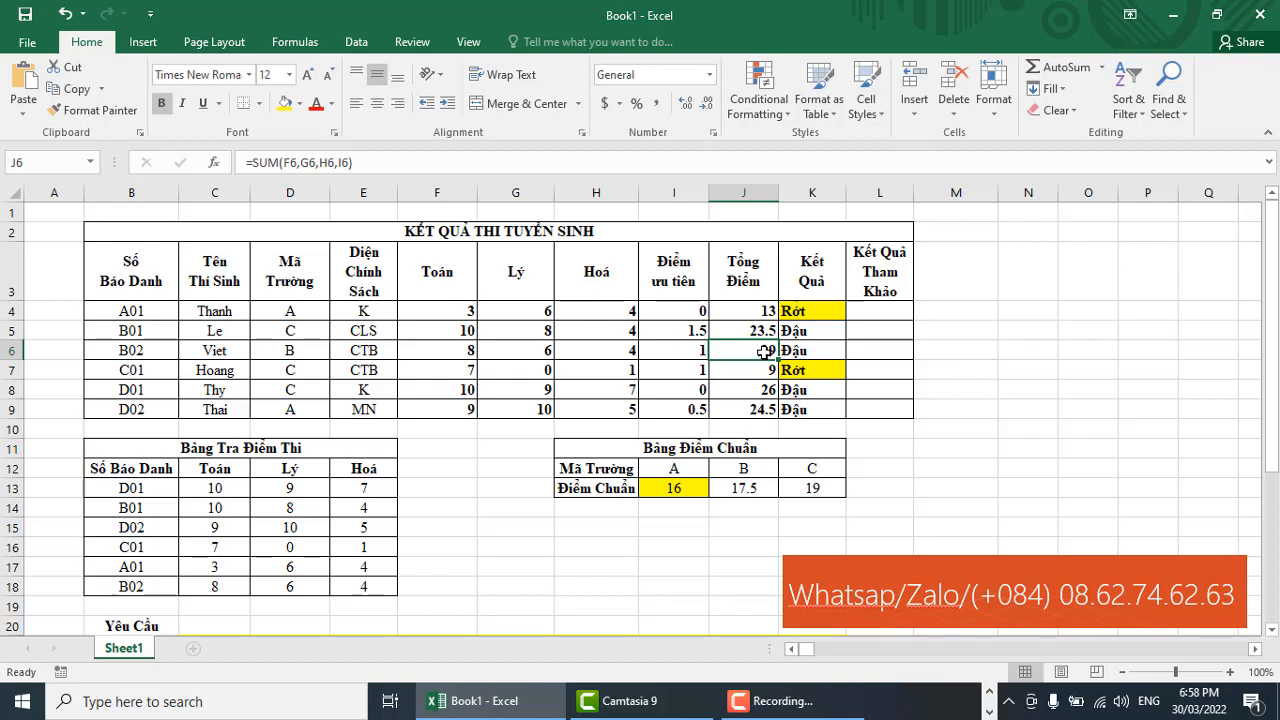
left_click(287, 357)
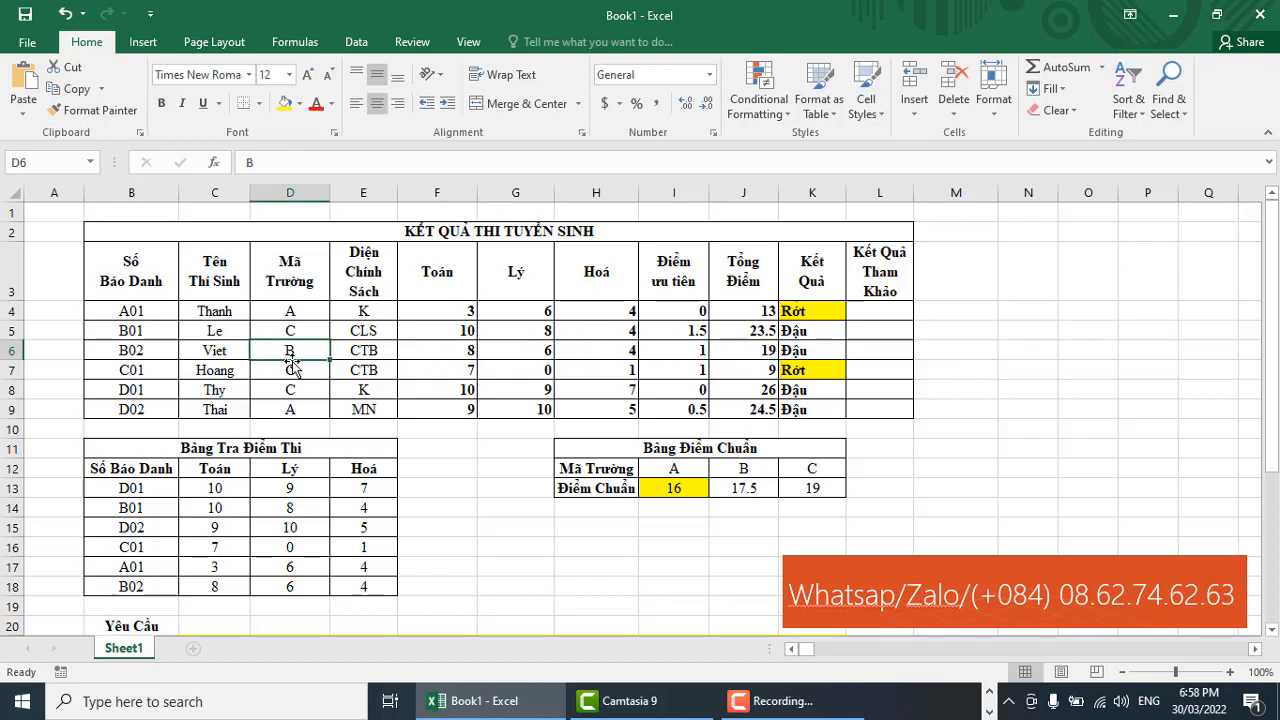
left_click(667, 490)
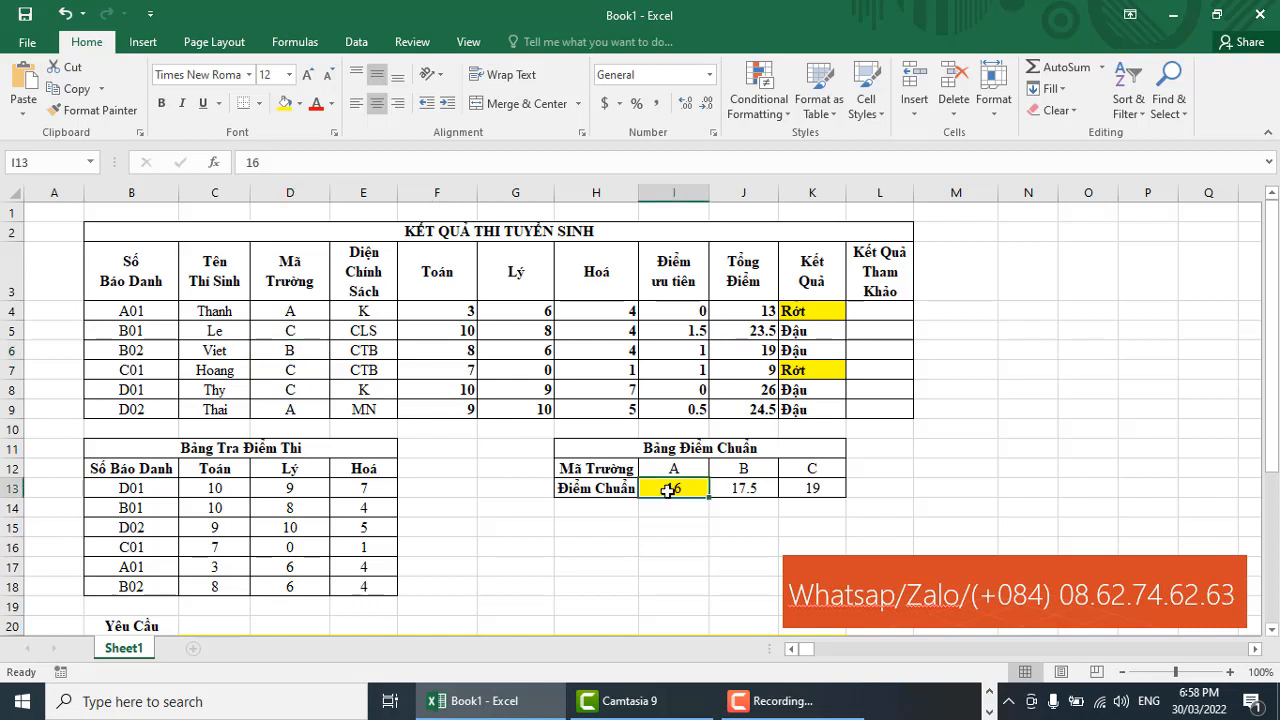
left_click(771, 352)
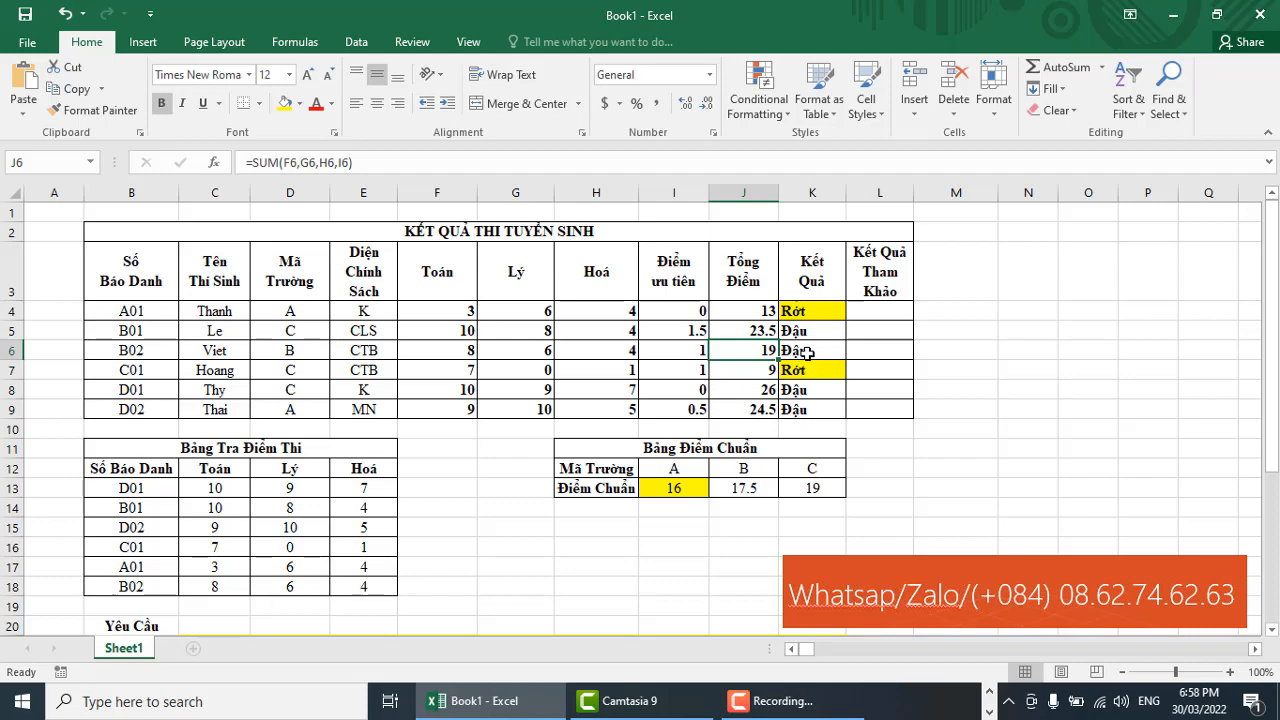
left_click(804, 352)
Step: Highlight the Câu 5 requirement in B32:E32 with yellow fill
scroll(800, 461, "down", 5)
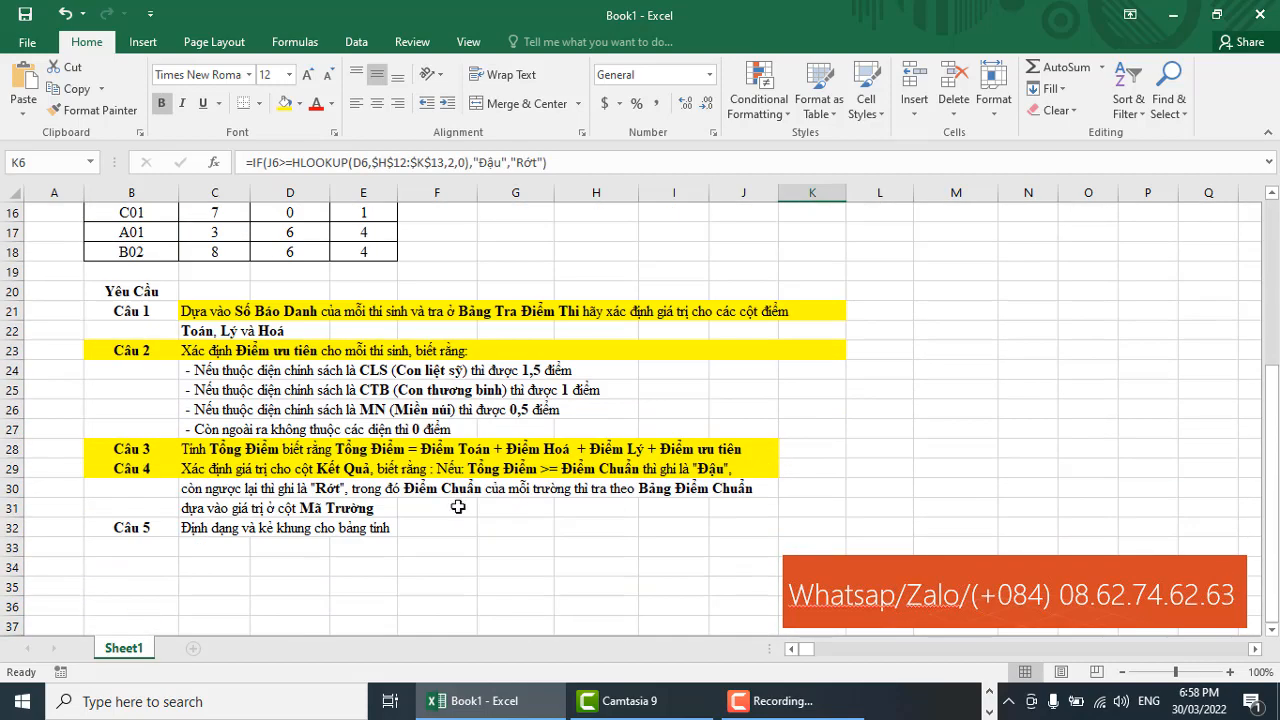
left_click(162, 472)
left_click(463, 474)
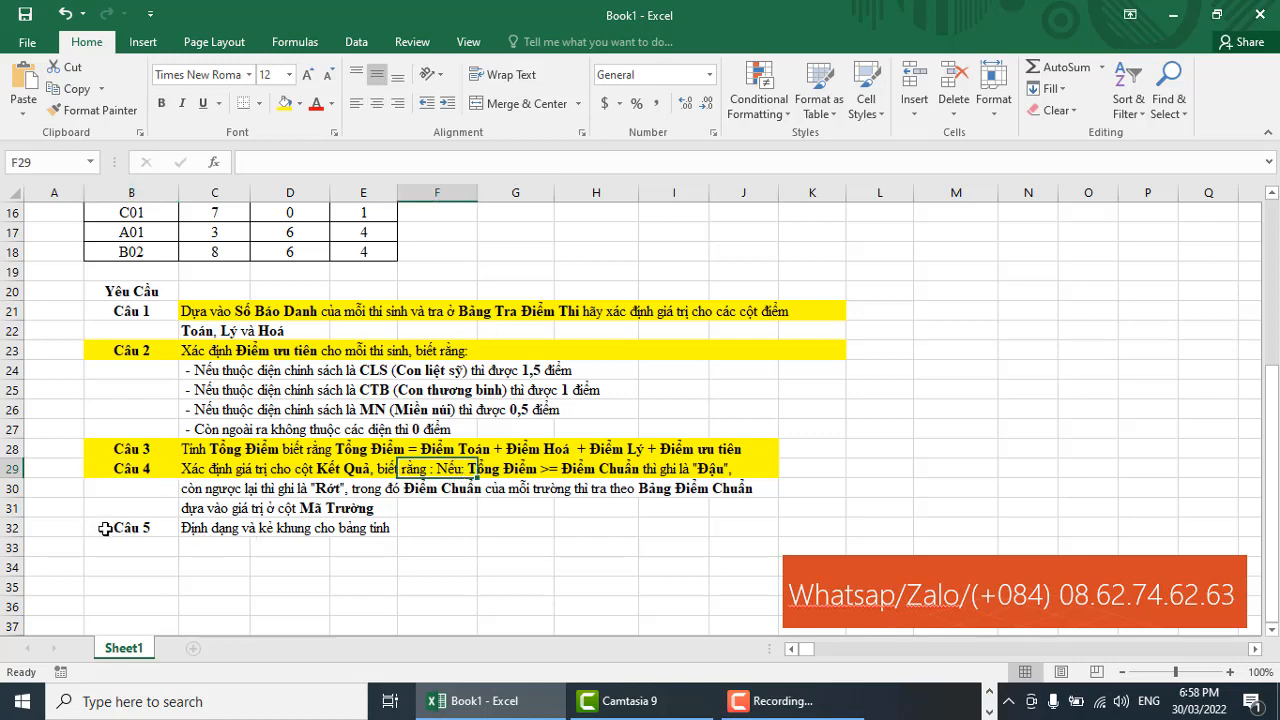
left_click_drag(110, 527, 381, 529)
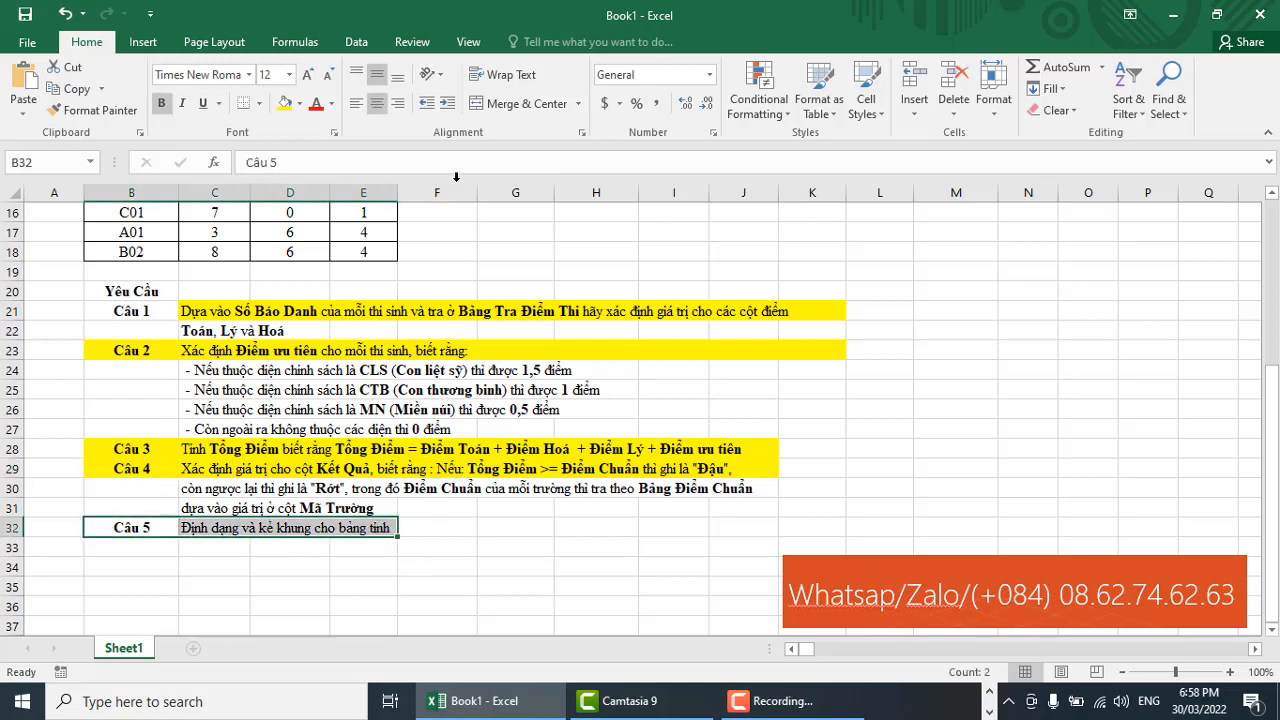
Step: Fill the header row B3:L3 of the KẾT QUẢ THI TUYỂN SINH table with light blue
scroll(467, 343, "up", 5)
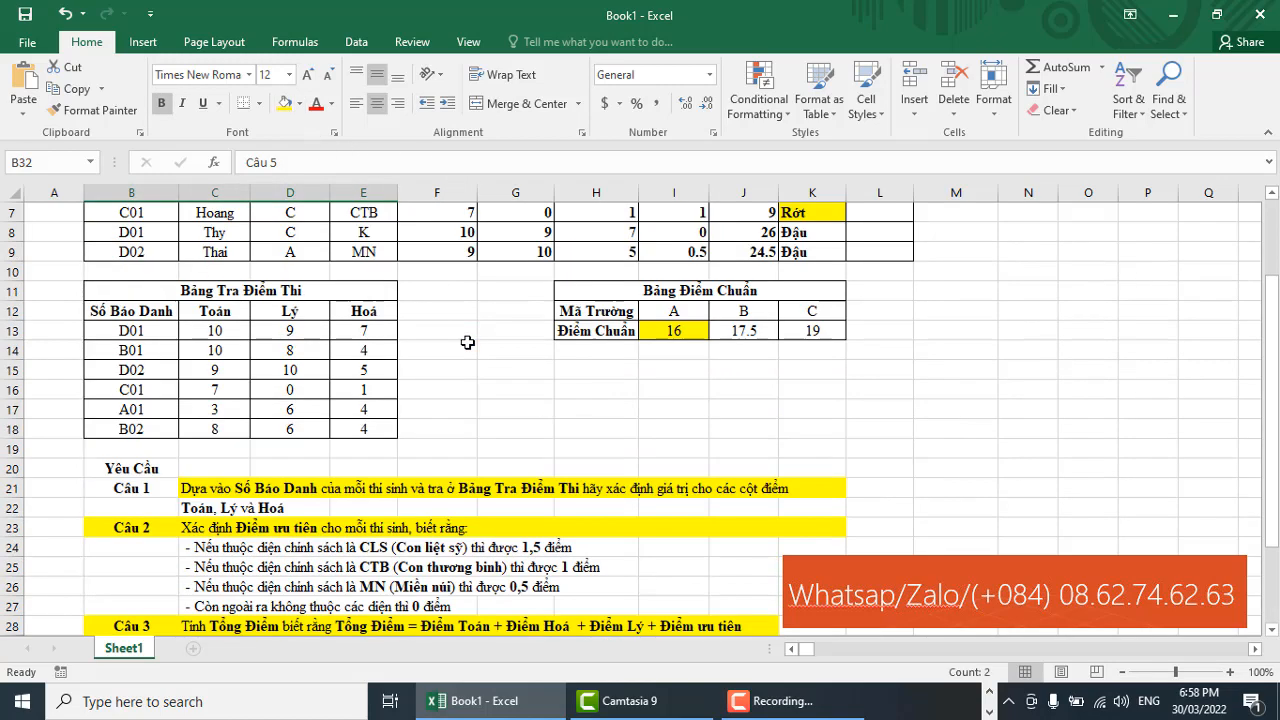
left_click_drag(117, 236, 762, 411)
left_click_drag(139, 272, 874, 289)
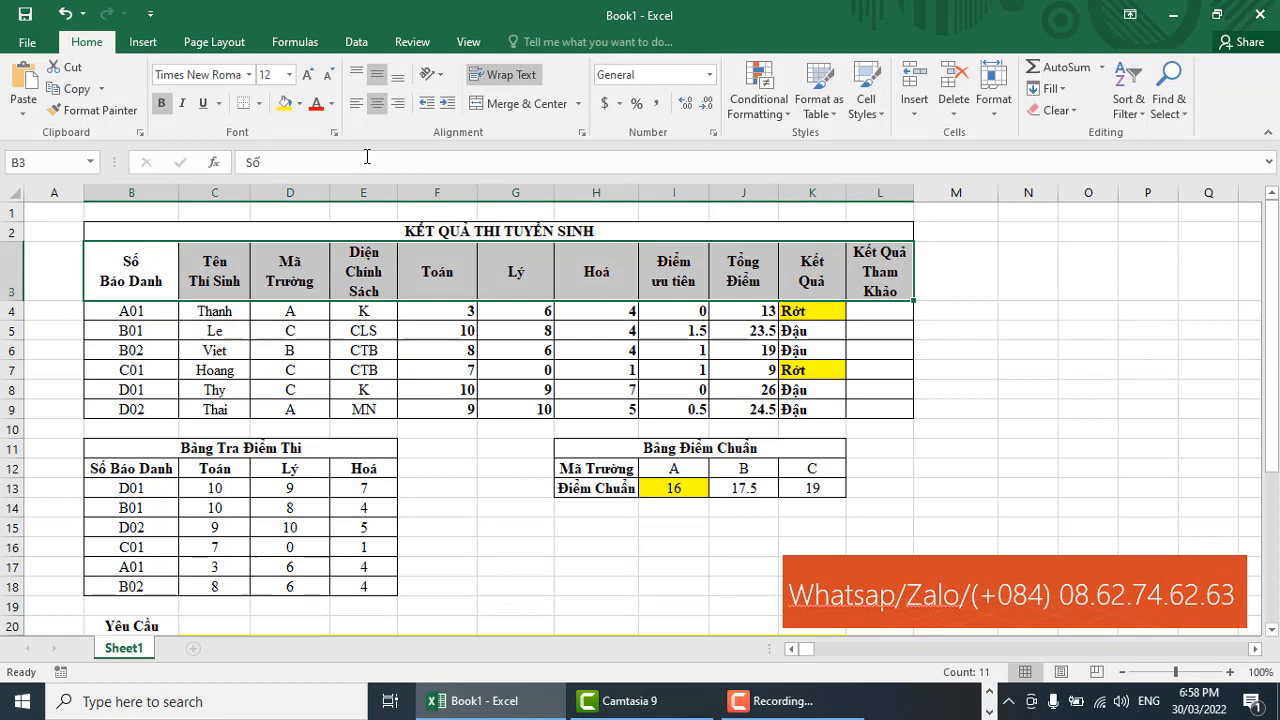
left_click(299, 104)
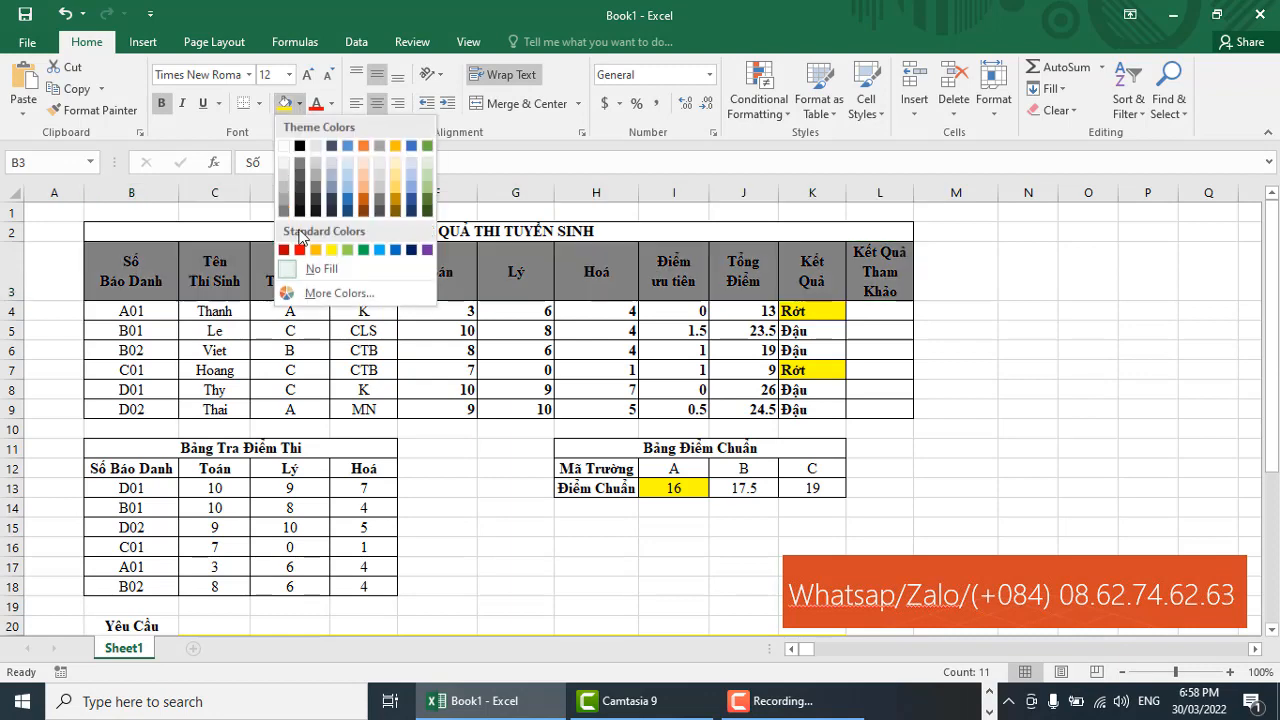
left_click(347, 172)
left_click(1022, 343)
scroll(1022, 343, "down", 1)
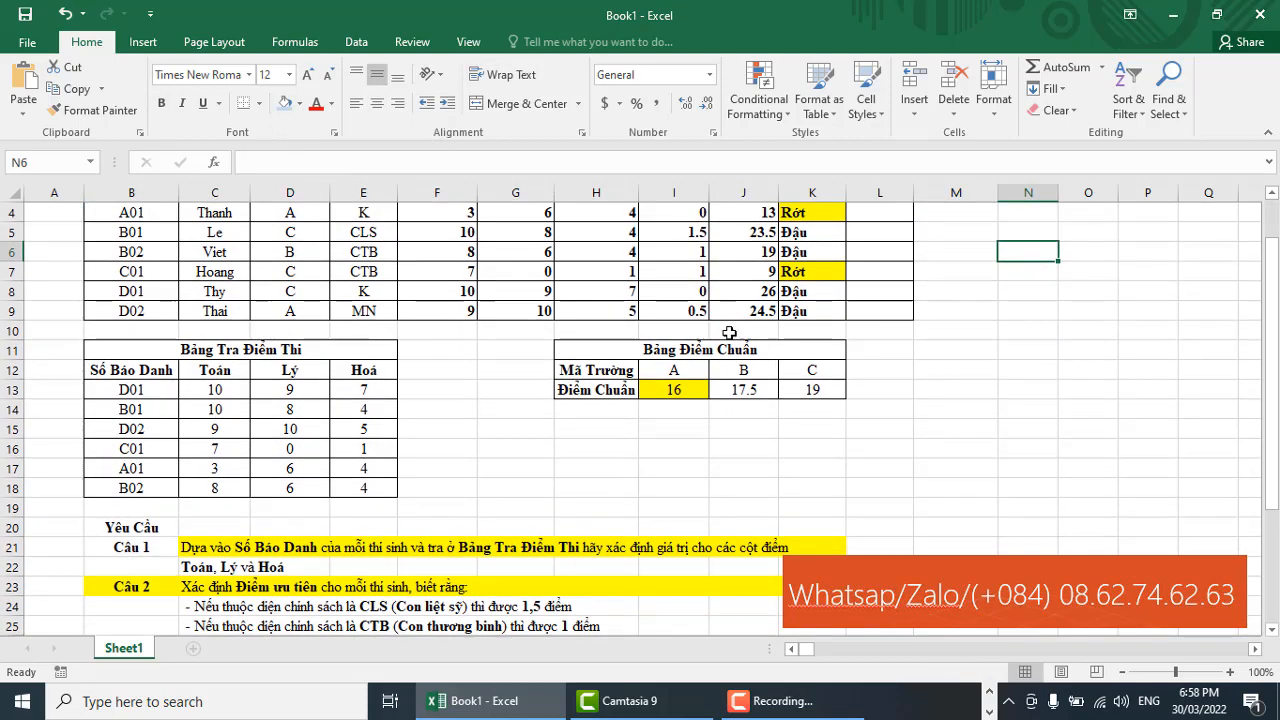
scroll(994, 324, "up", 1)
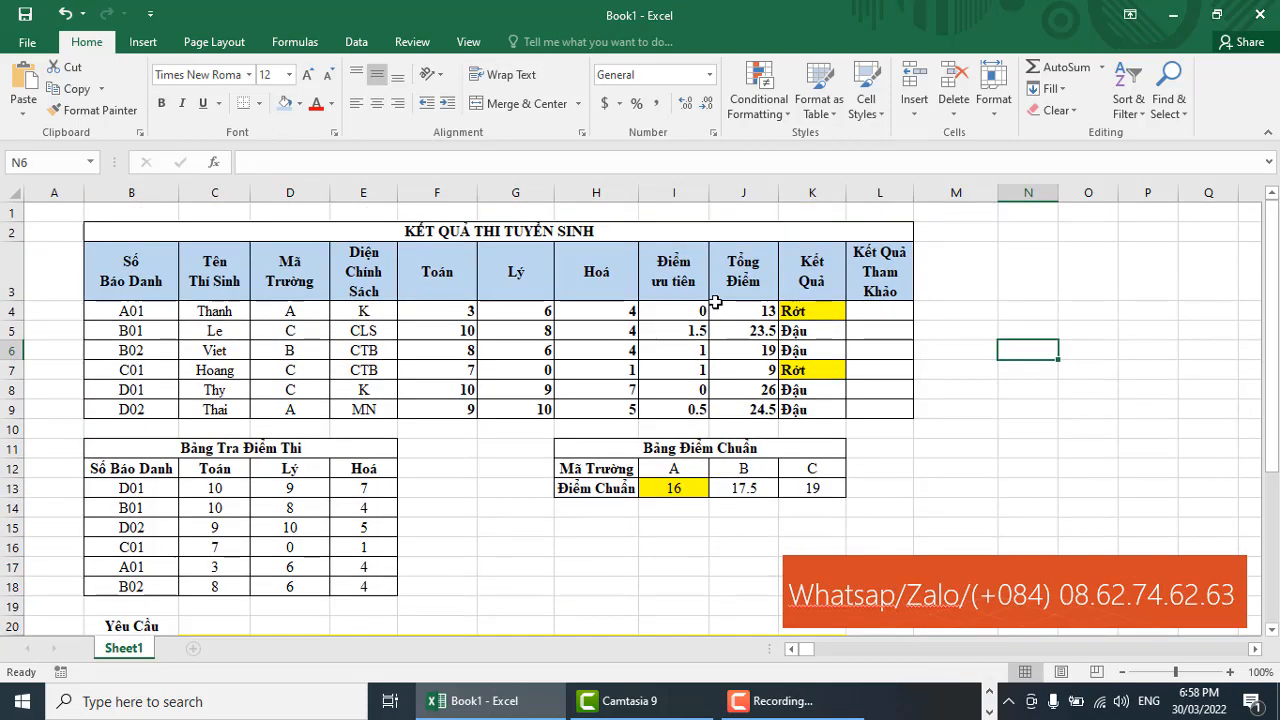
Step: Review the Kết Quả column against Mã Trường and the Tổng Điểm values, and look over the Câu 1 to Câu 5 requirements
left_click(814, 267)
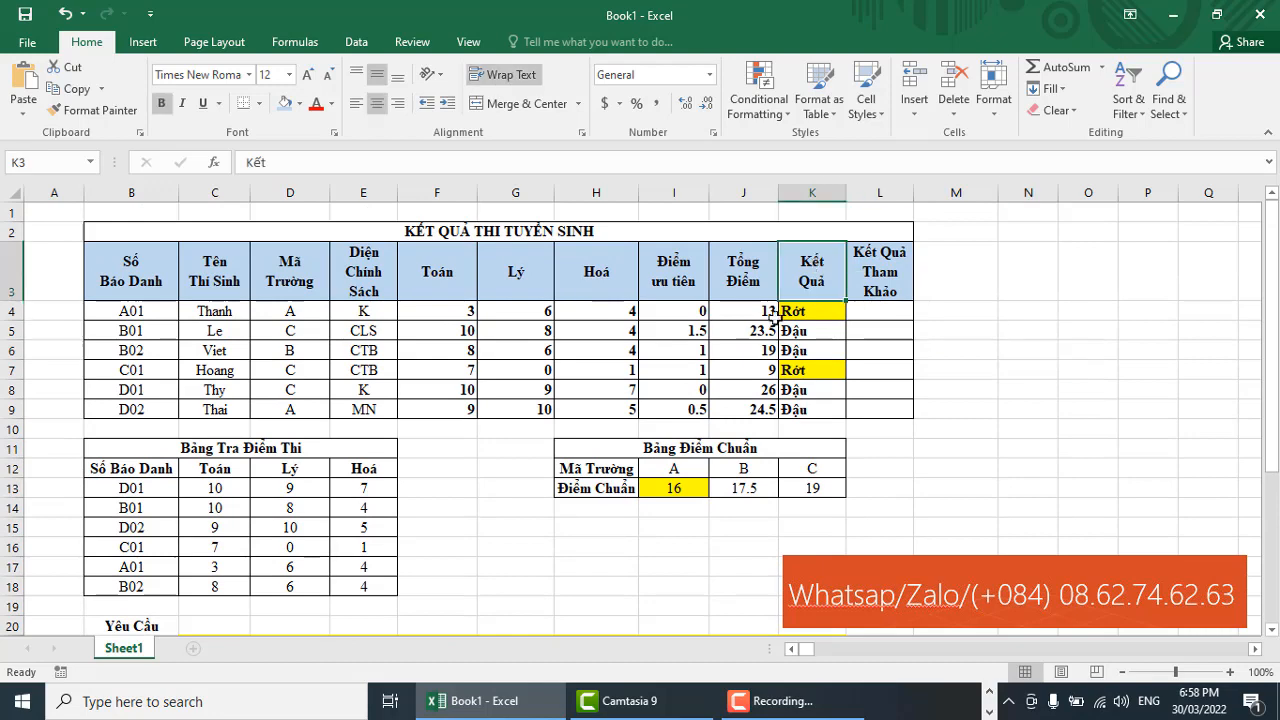
left_click(305, 318)
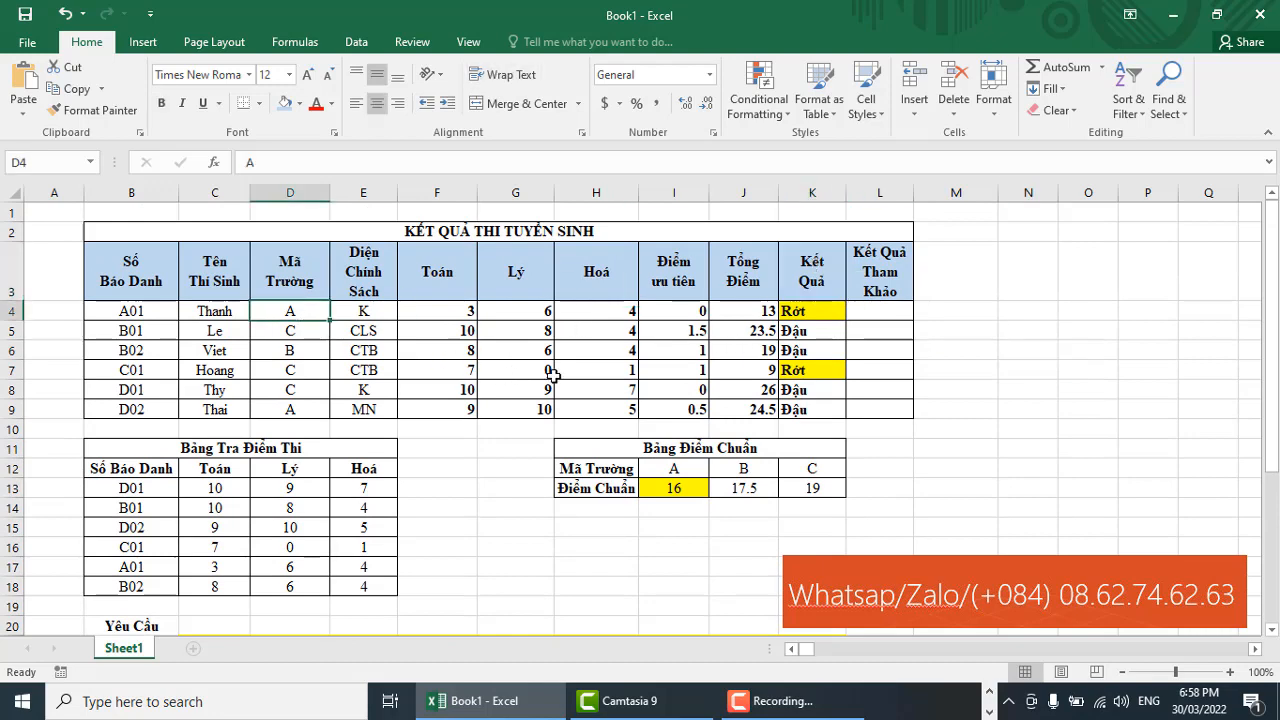
left_click(757, 311)
left_click(760, 370)
left_click(758, 390)
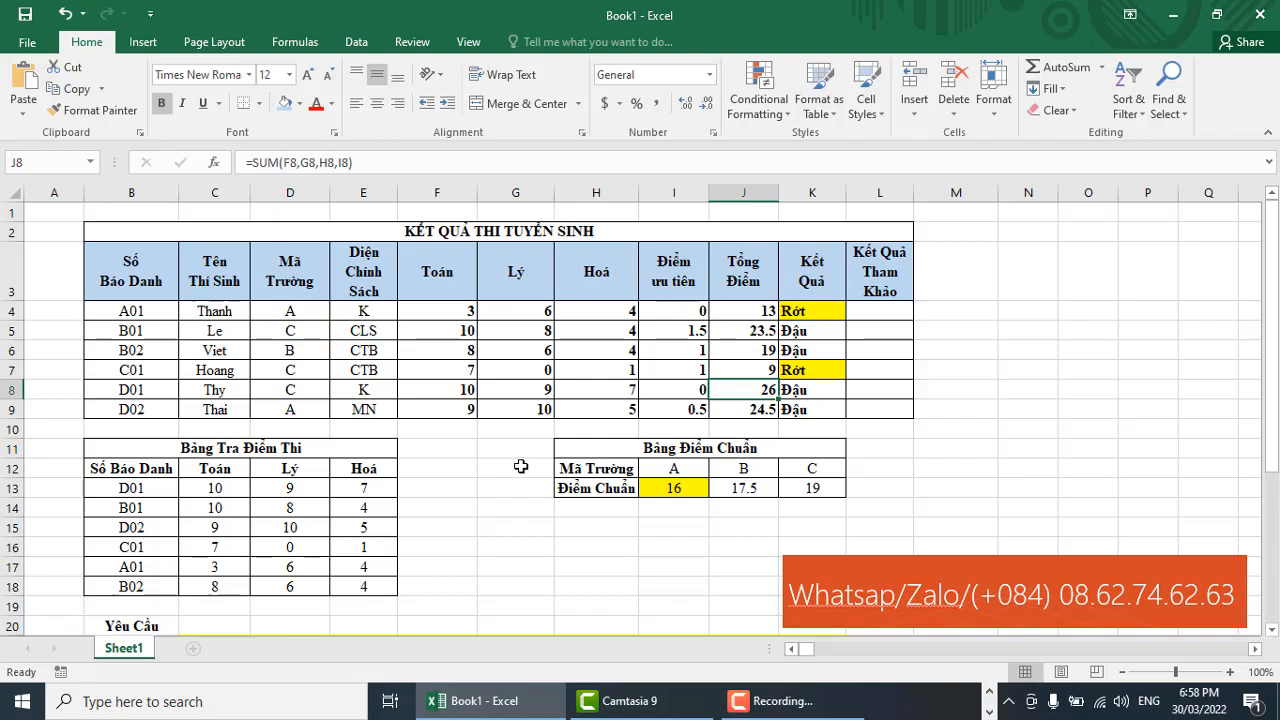
scroll(520, 467, "down", 5)
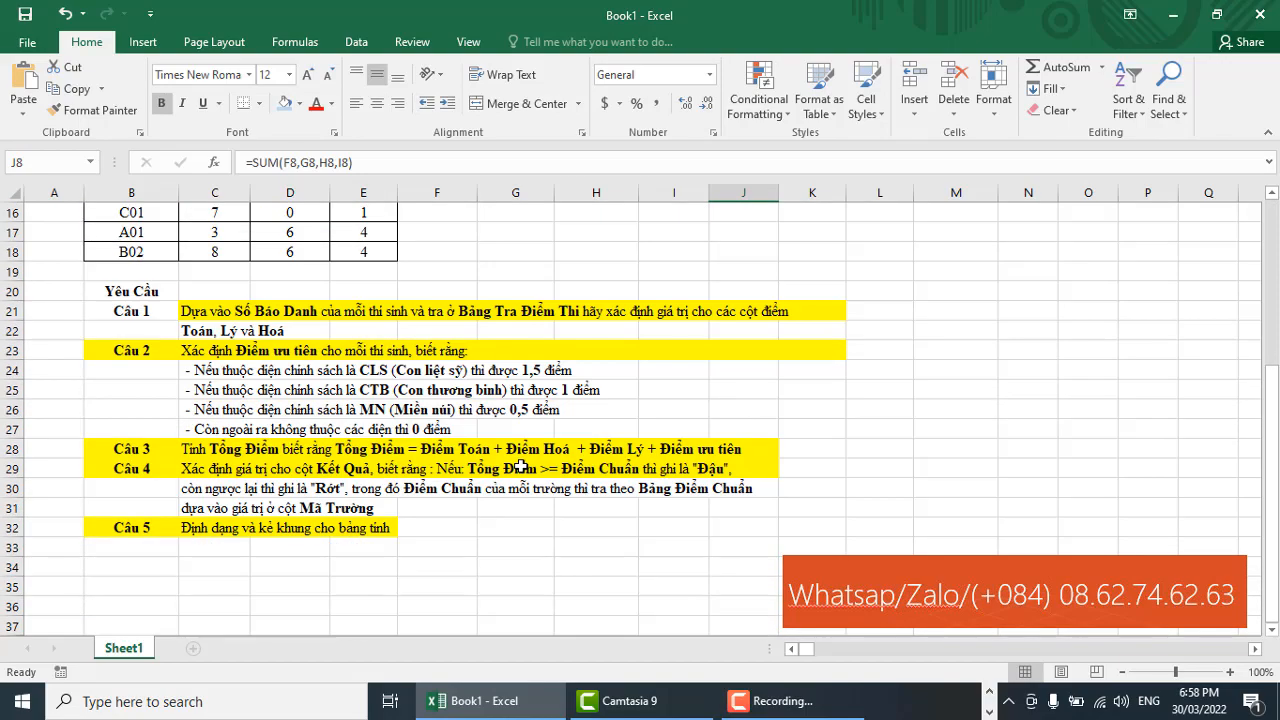
scroll(520, 467, "up", 5)
scroll(531, 380, "down", 1)
scroll(531, 385, "up", 1)
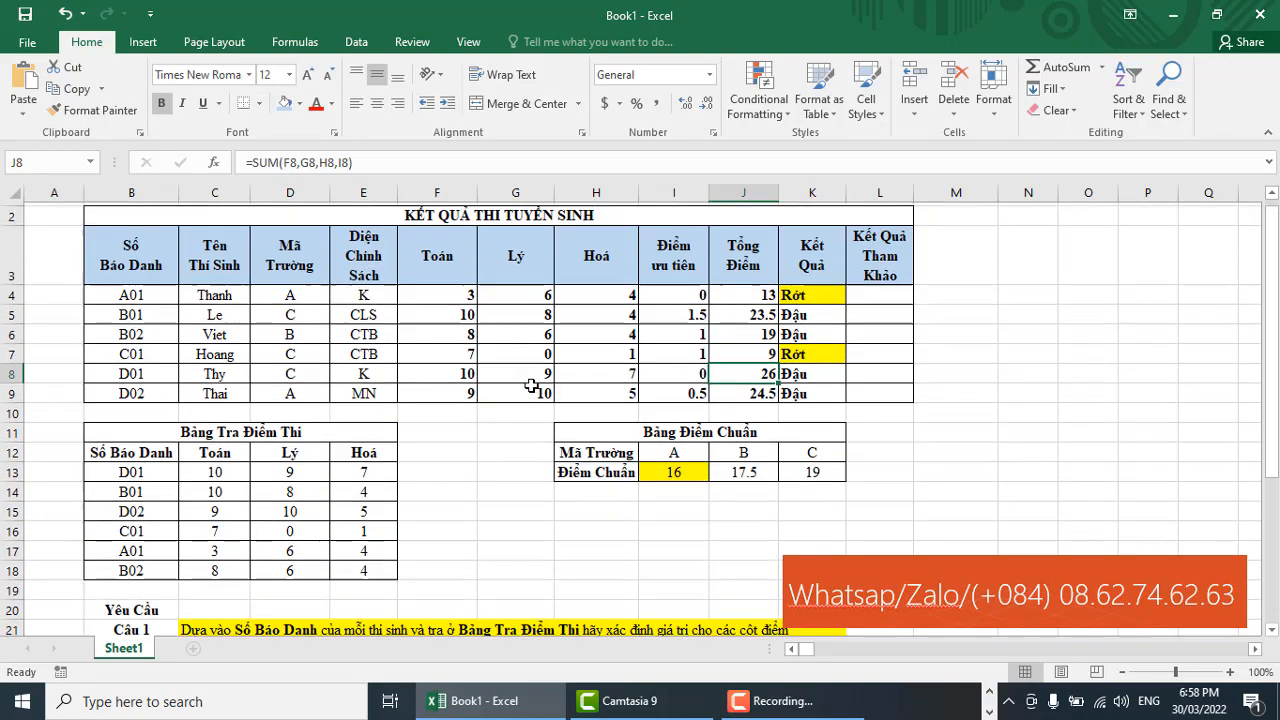
scroll(531, 386, "up", 1)
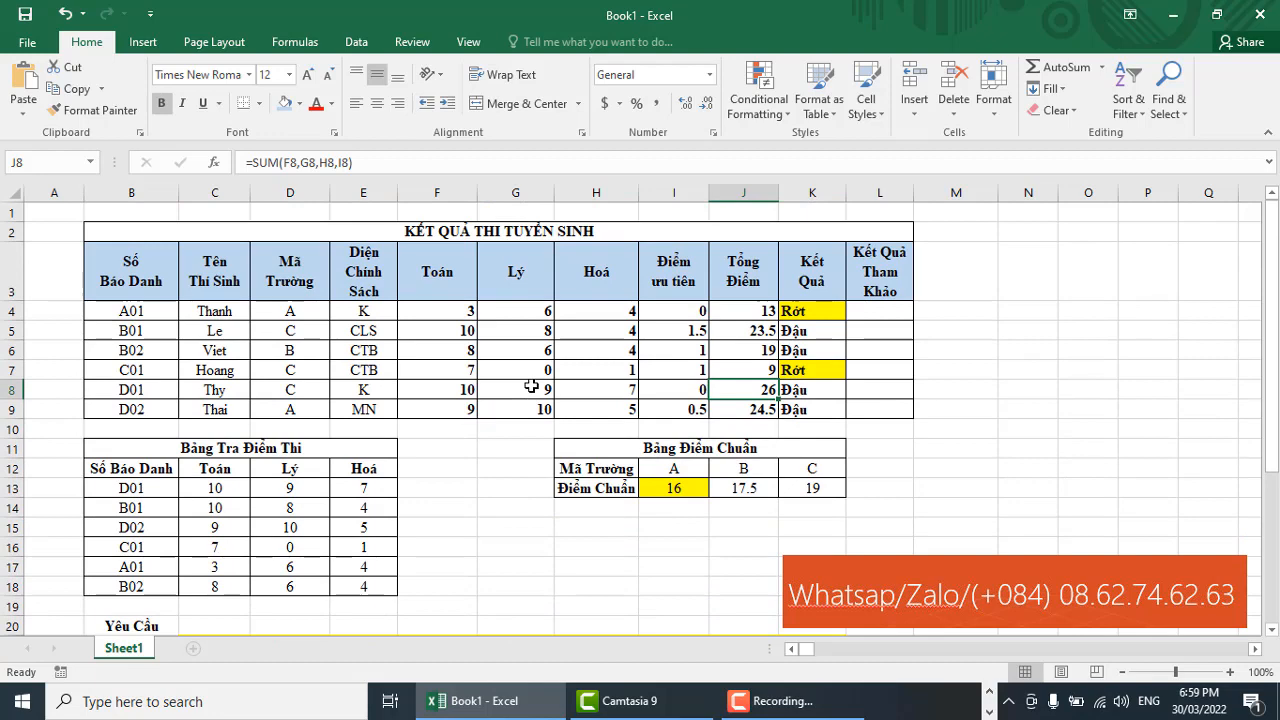